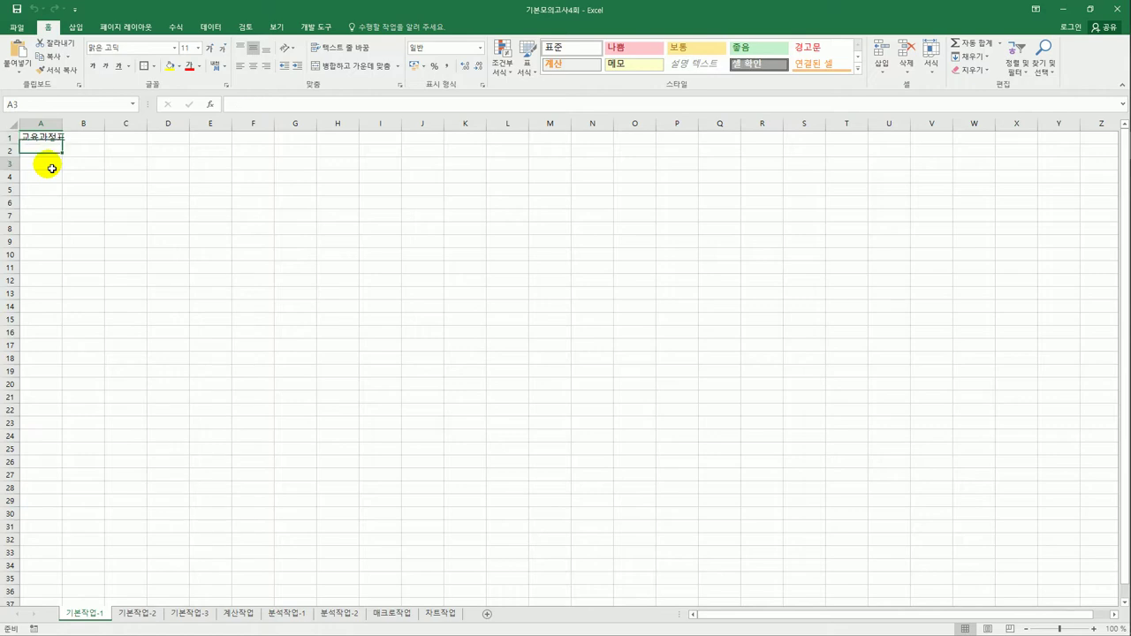
drag(52, 168, 299, 262)
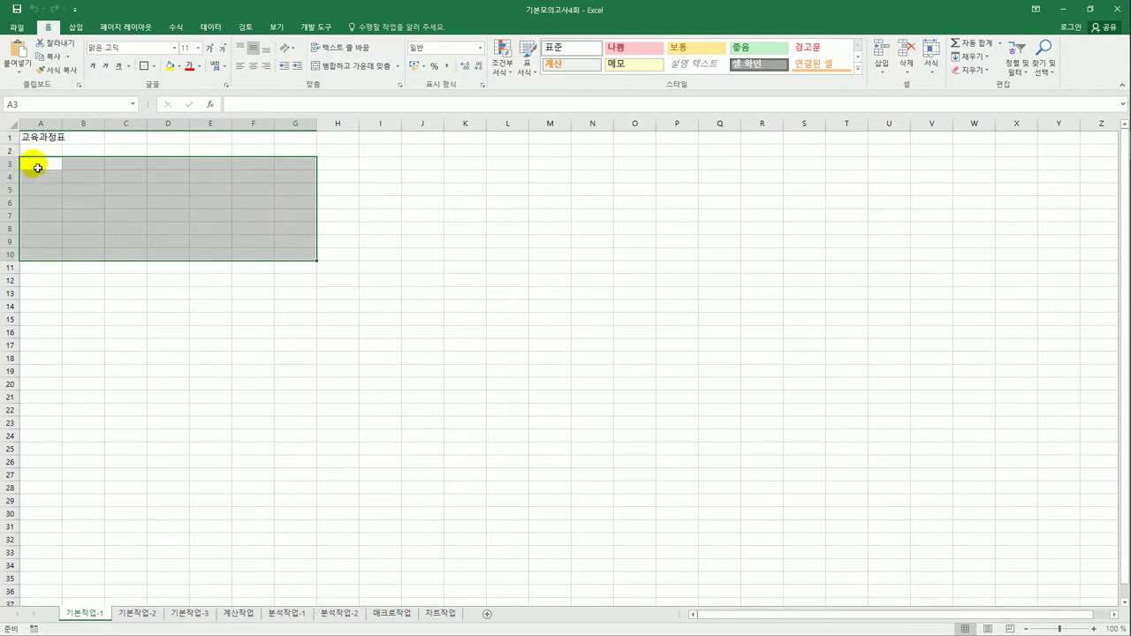
drag(33, 167, 290, 252)
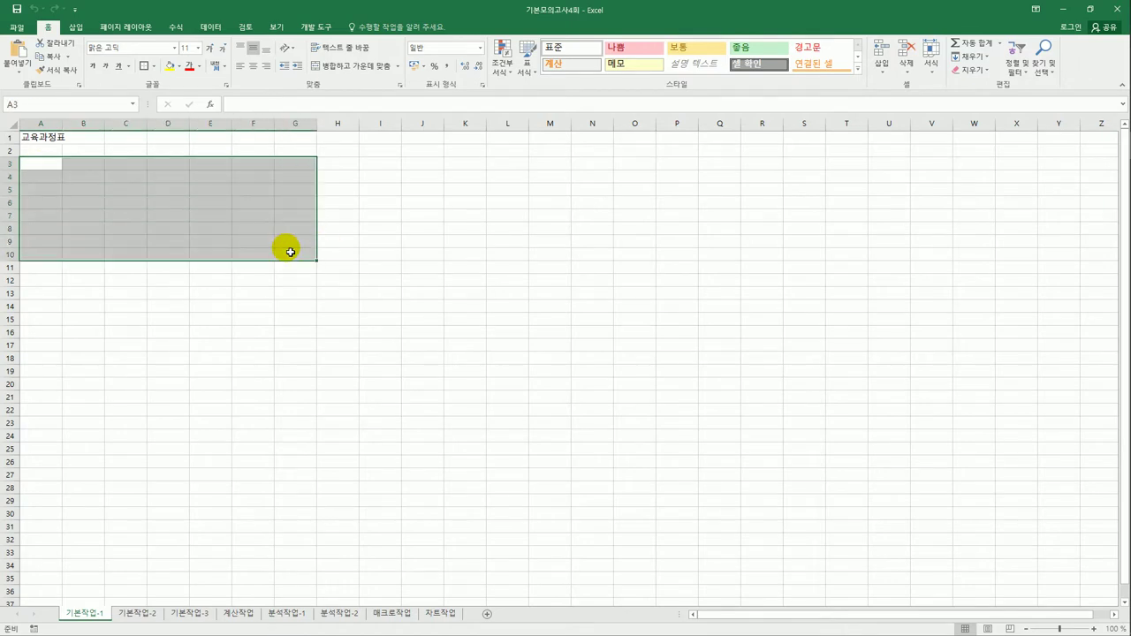
Step: On sheet 기본작업-2, set the horizontal alignment of the title range A1:G1 to center across selection (선택 영역의 가운데로)
click(139, 619)
click(477, 528)
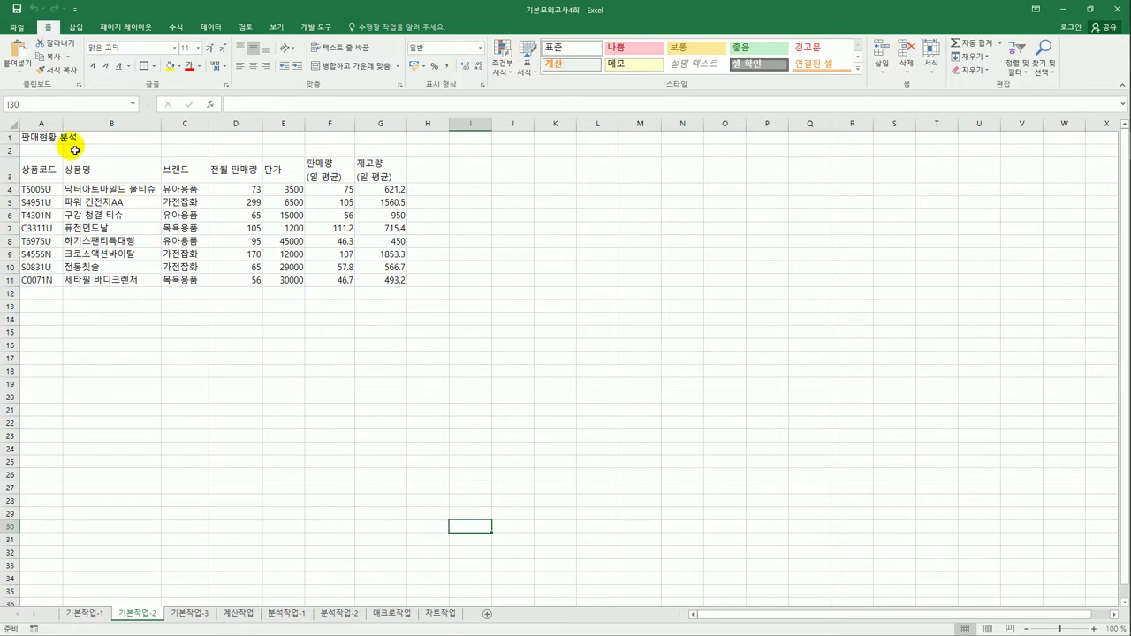
drag(33, 138, 380, 138)
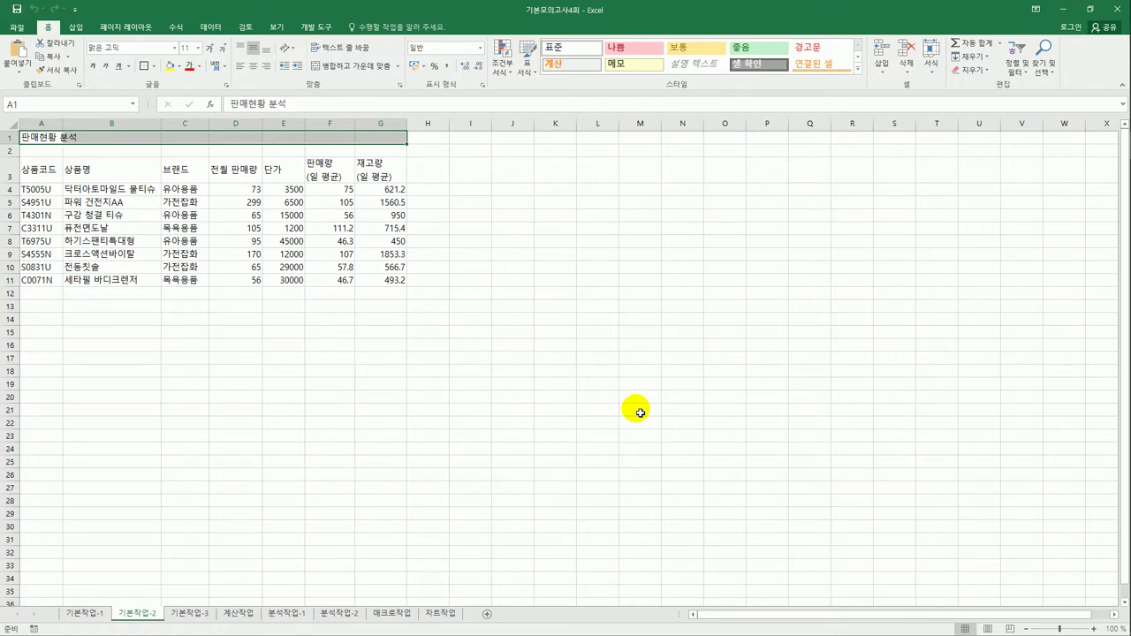
right_click(223, 143)
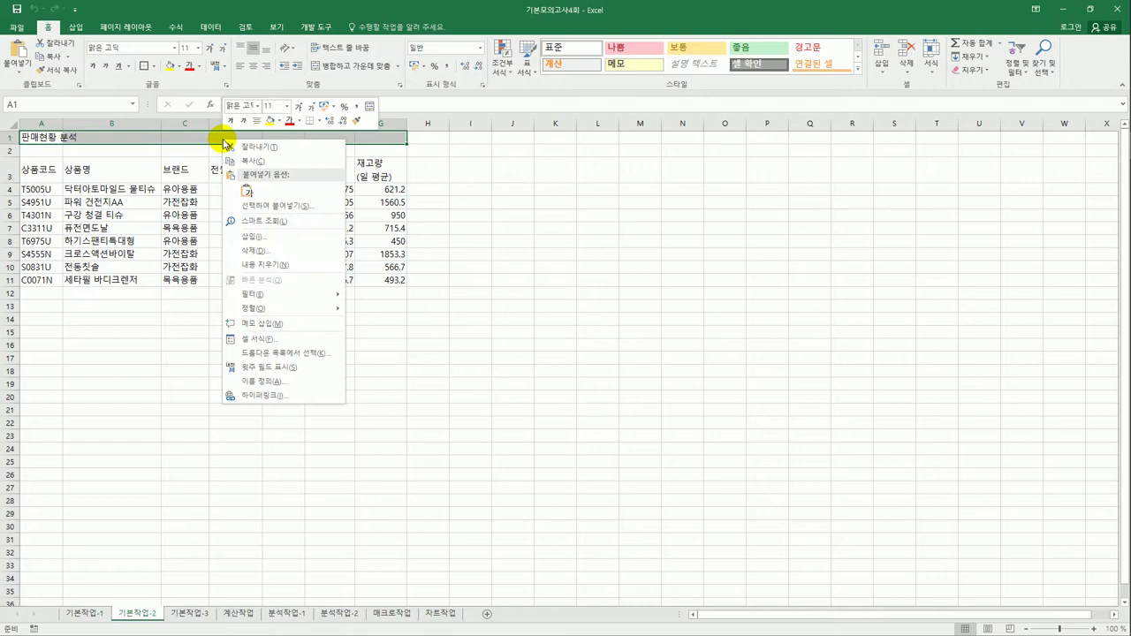
click(322, 345)
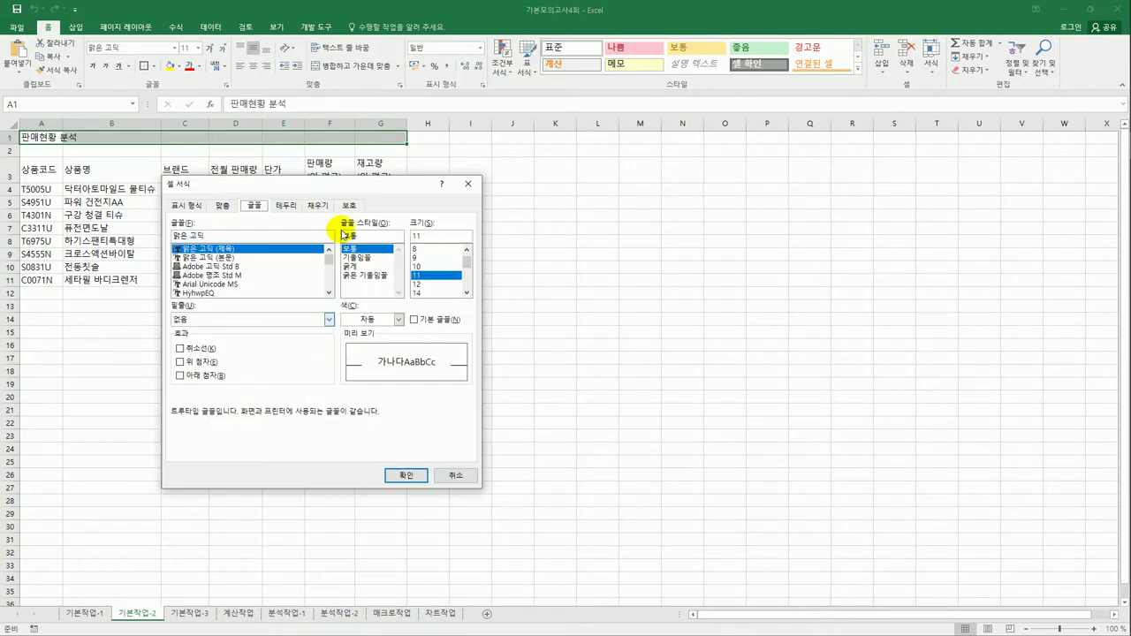
drag(358, 183, 613, 159)
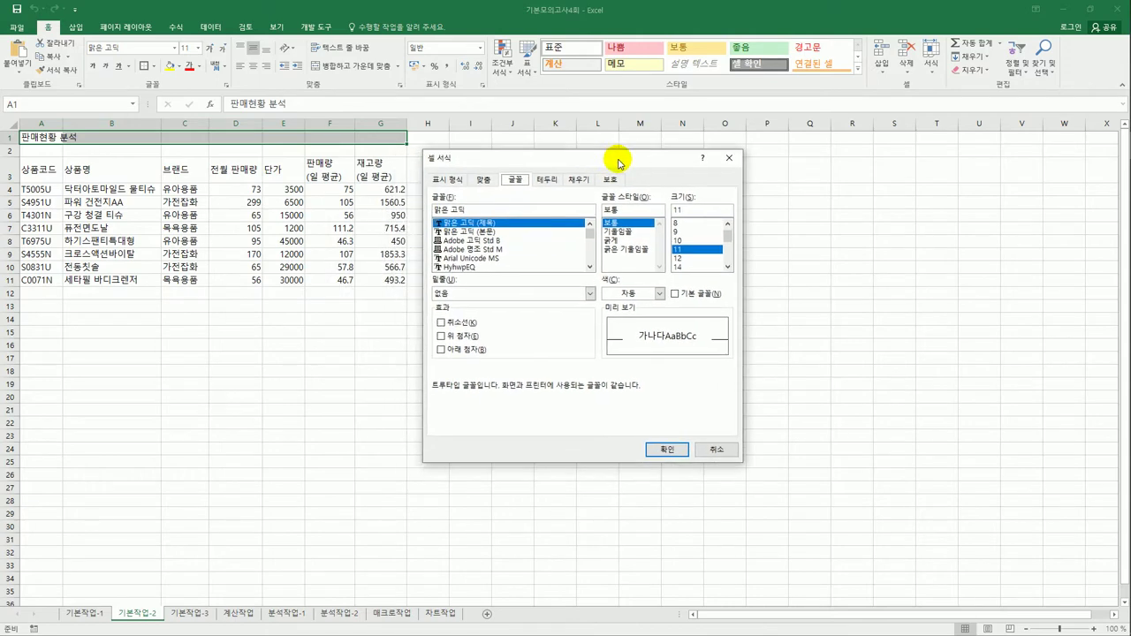
click(484, 180)
click(487, 232)
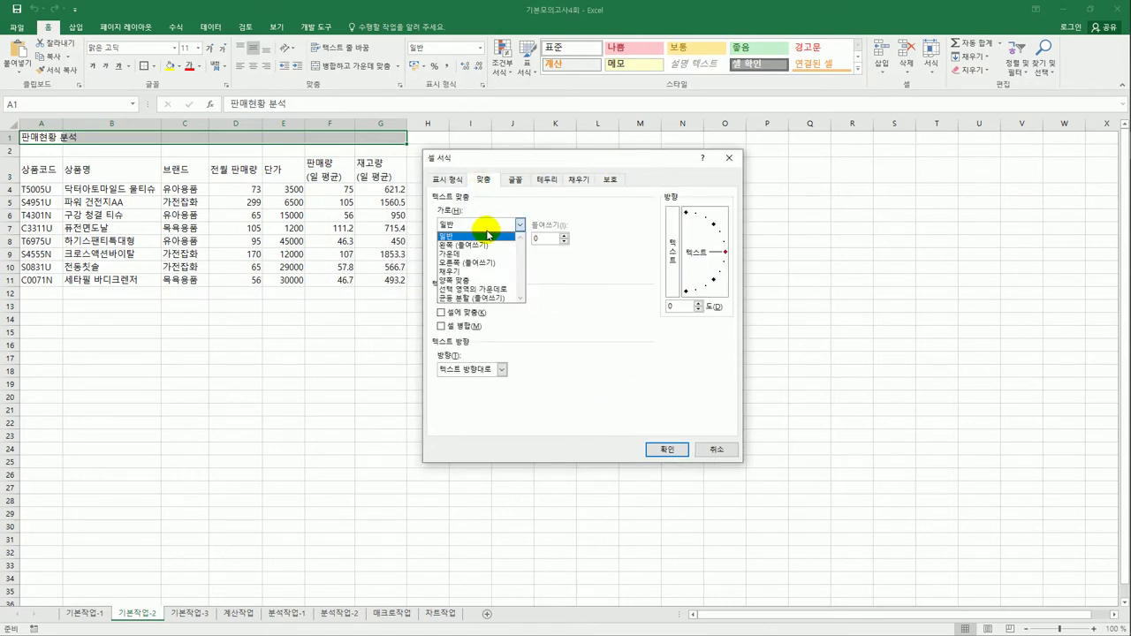
click(486, 289)
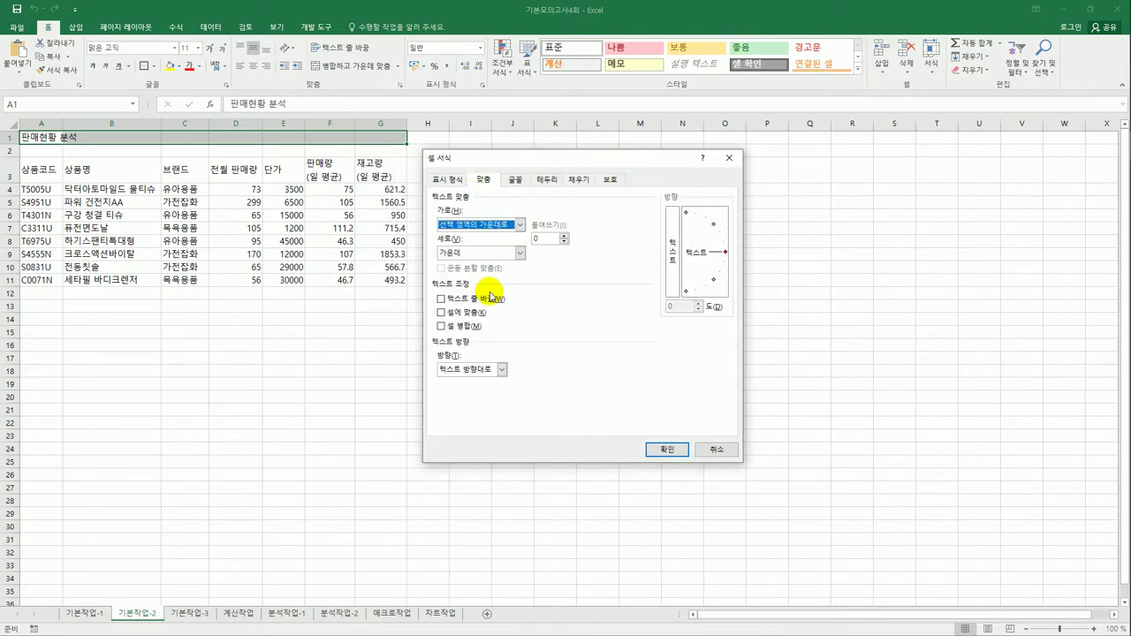
Step: Format the title in A1:G1 with the 굴림 font, bold style (굵게) and size 17, and apply the cell formatting
click(515, 180)
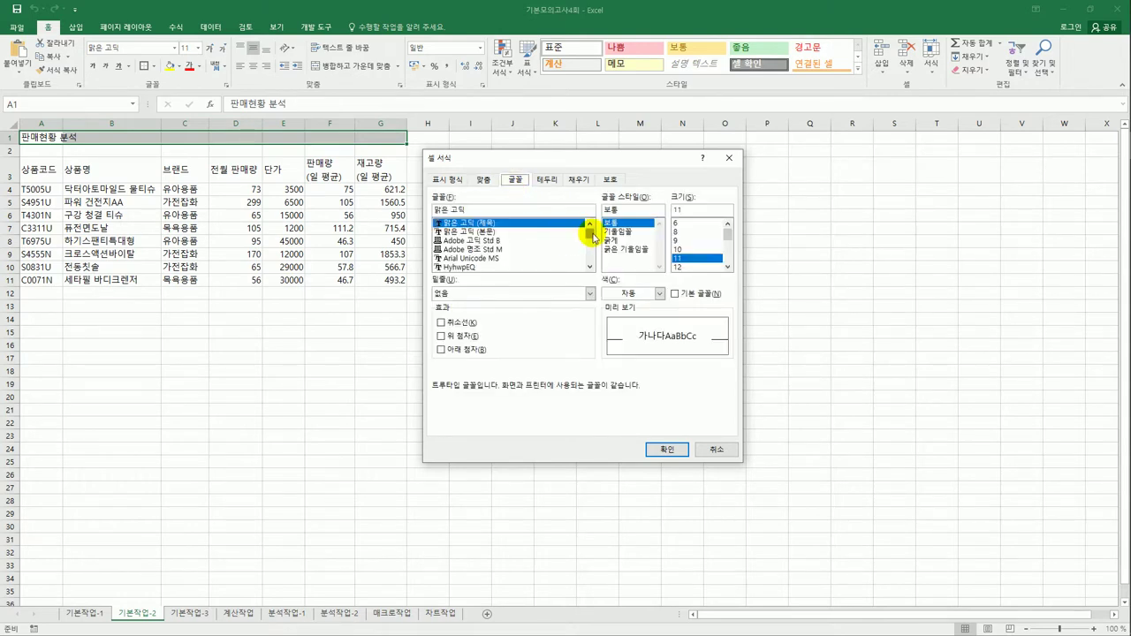
mouse_move(592, 236)
mouse_down()
mouse_move(592, 265)
mouse_move(592, 246)
mouse_up()
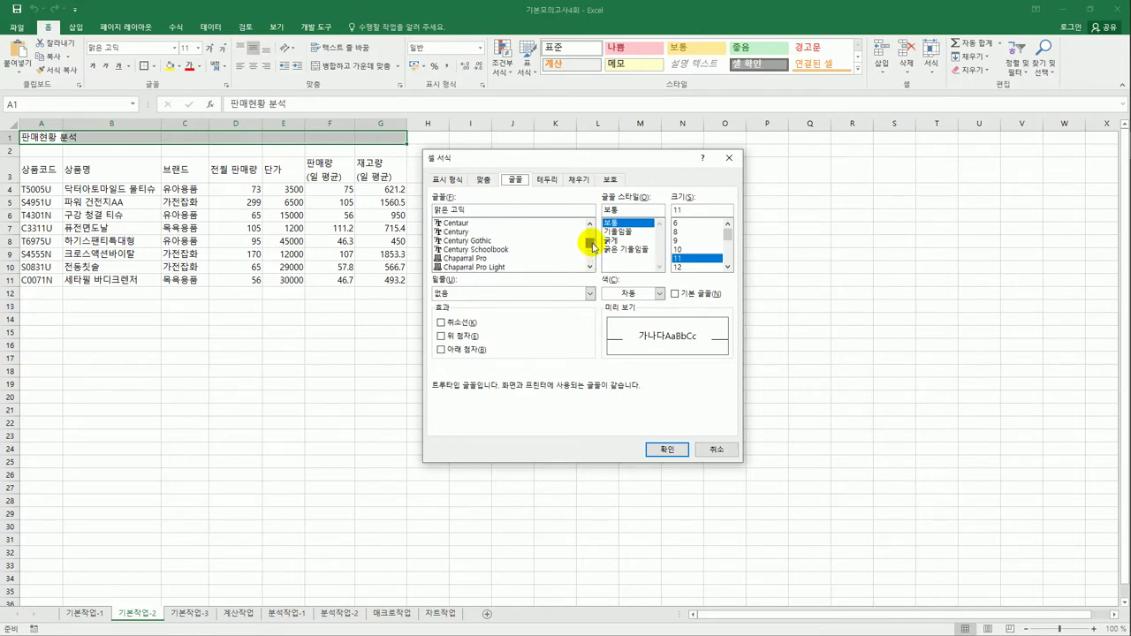
click(468, 210)
text(ㅡ)
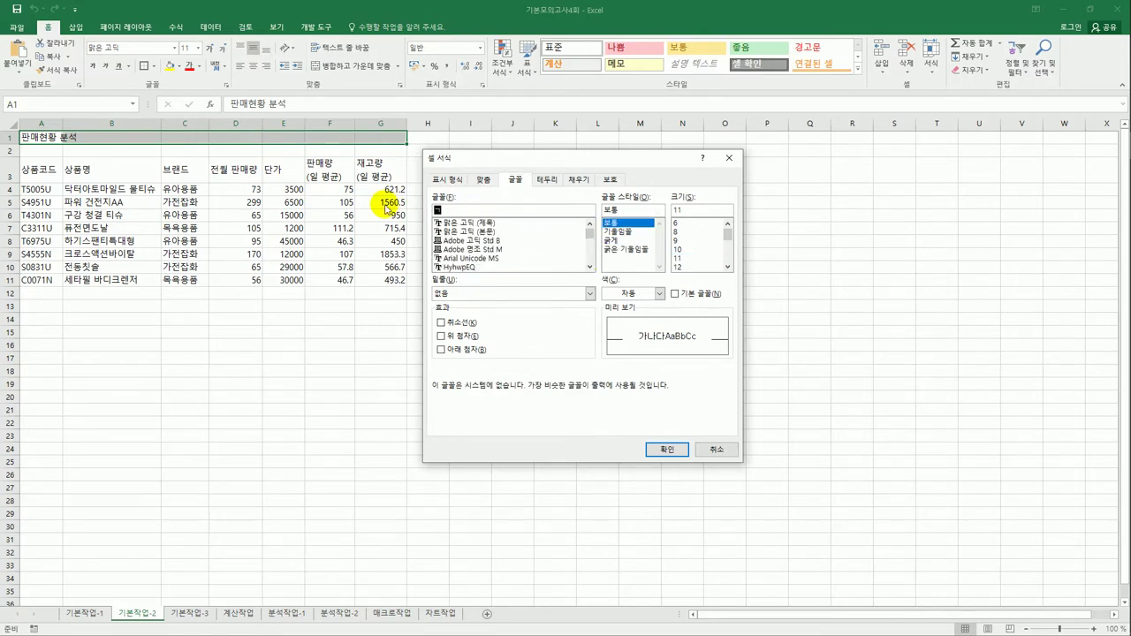
text(굴림)
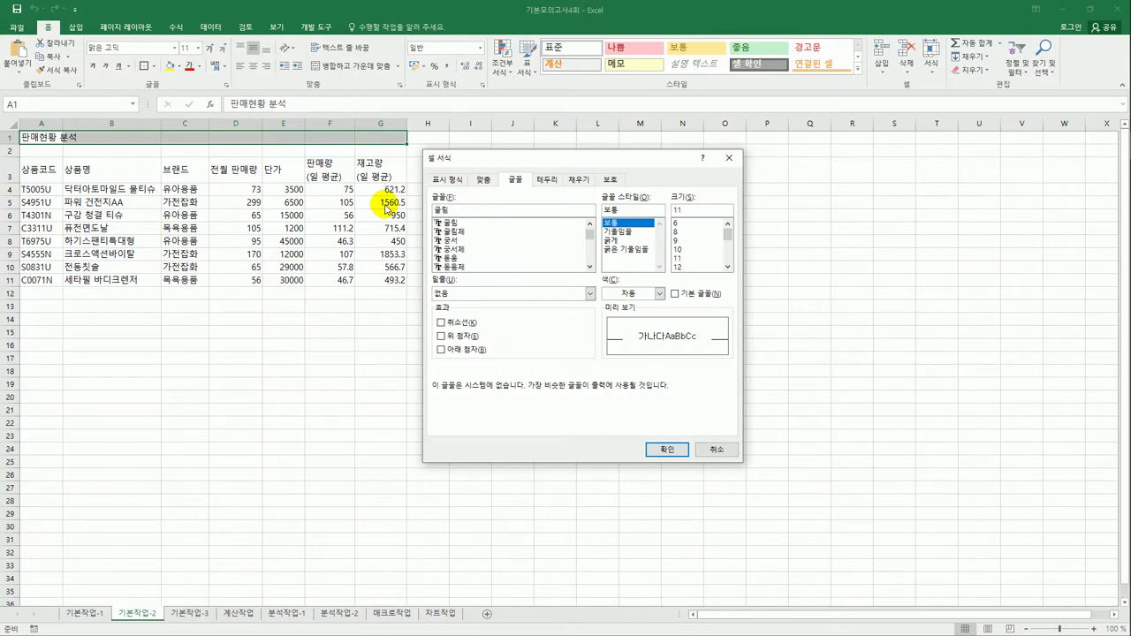
click(465, 224)
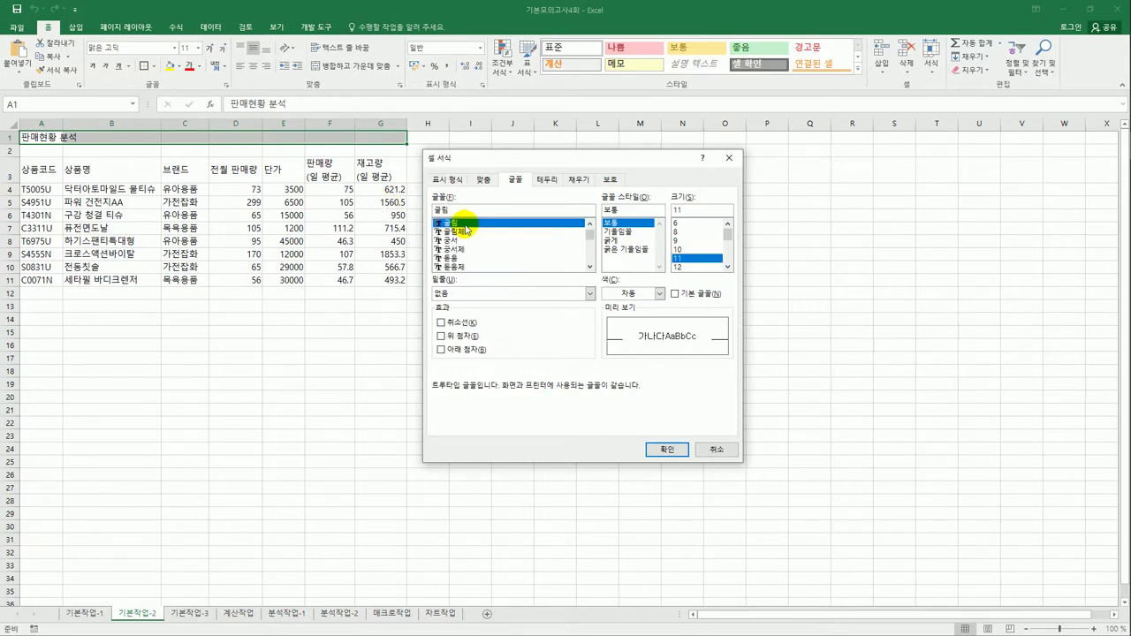
drag(702, 210, 661, 212)
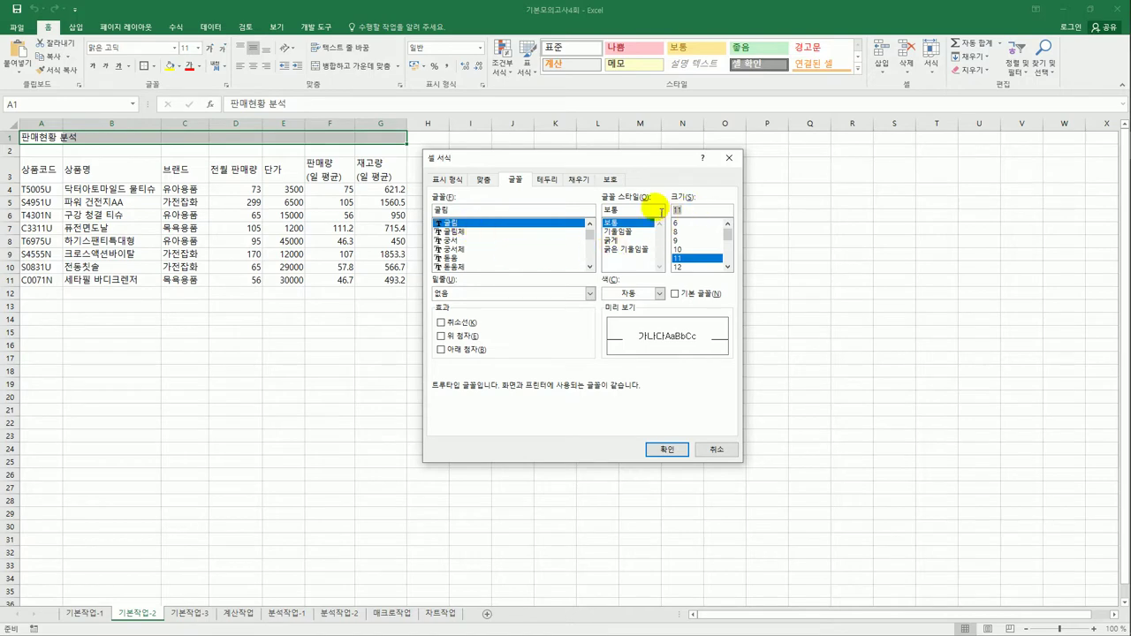
text(17)
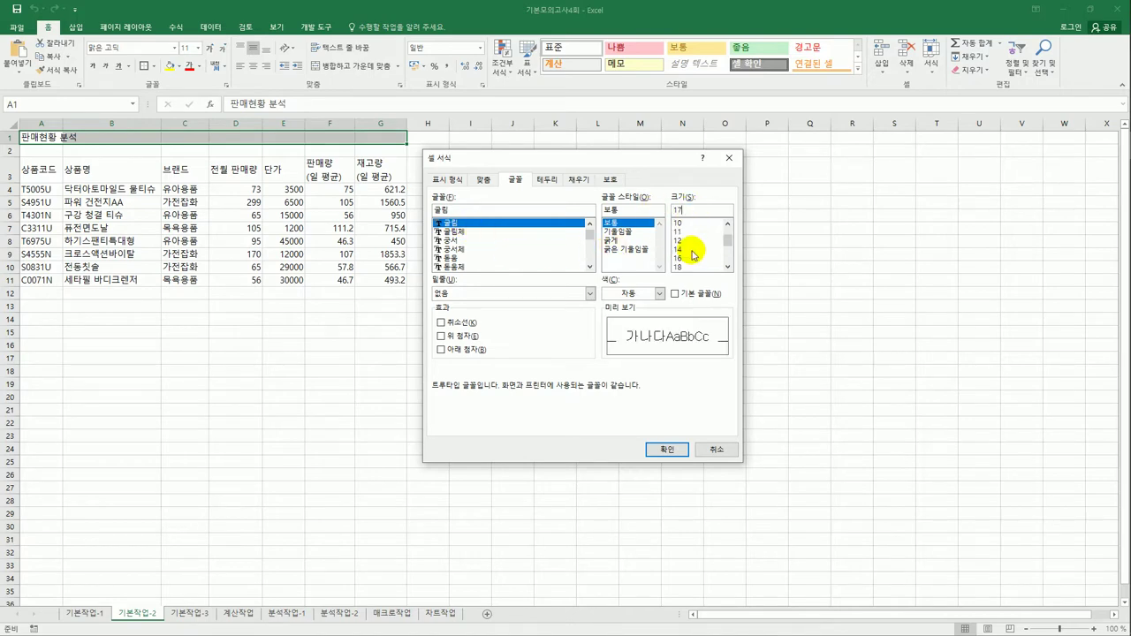
click(622, 241)
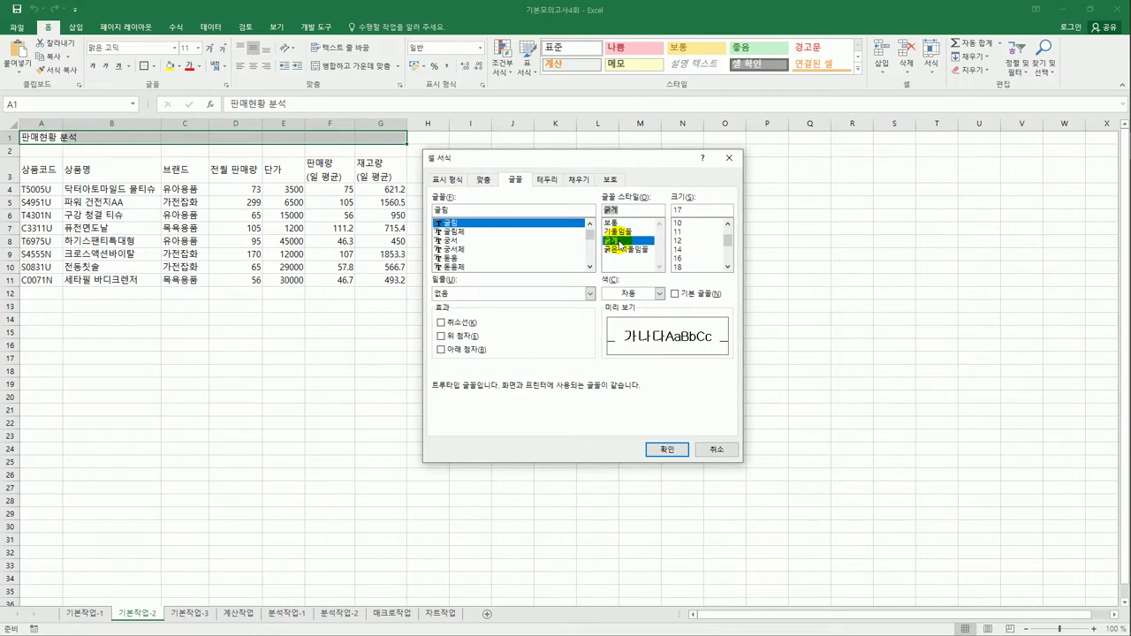
click(665, 449)
click(617, 427)
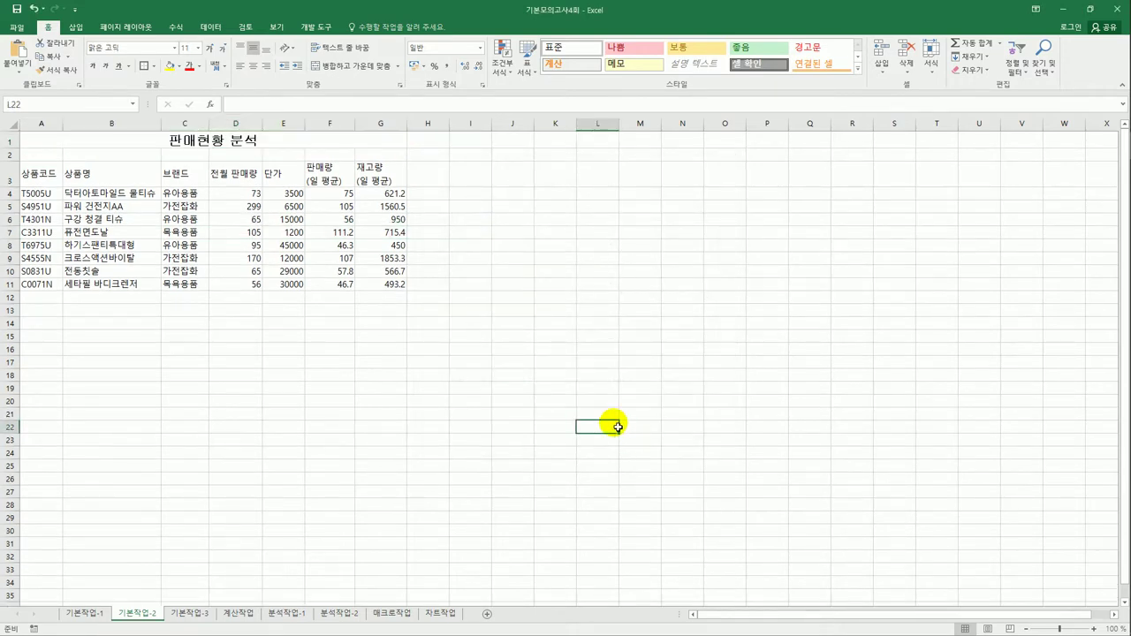
Step: Define the name 상품명 for the product name cells B4:B11
click(114, 194)
drag(115, 204, 112, 291)
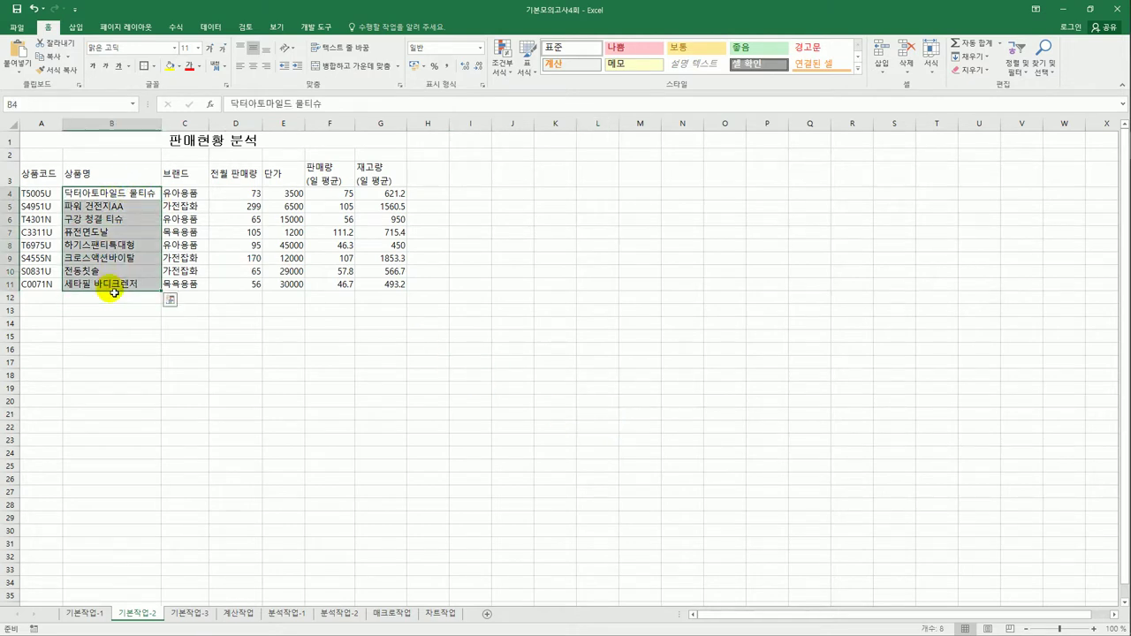
click(42, 106)
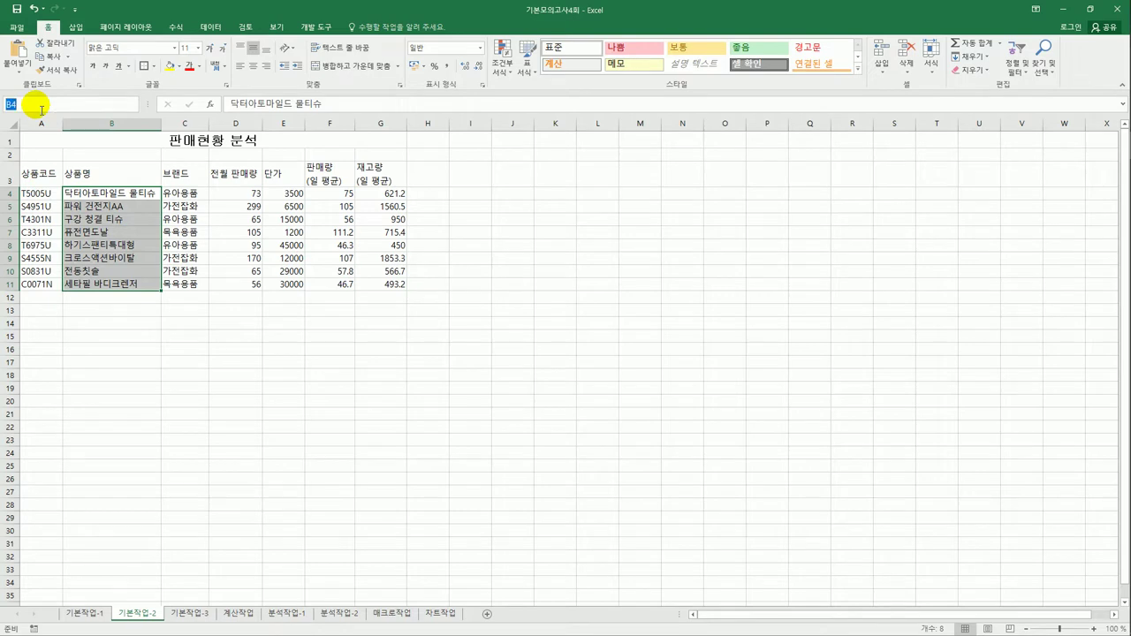
text(사)
text(품명)
key(Return)
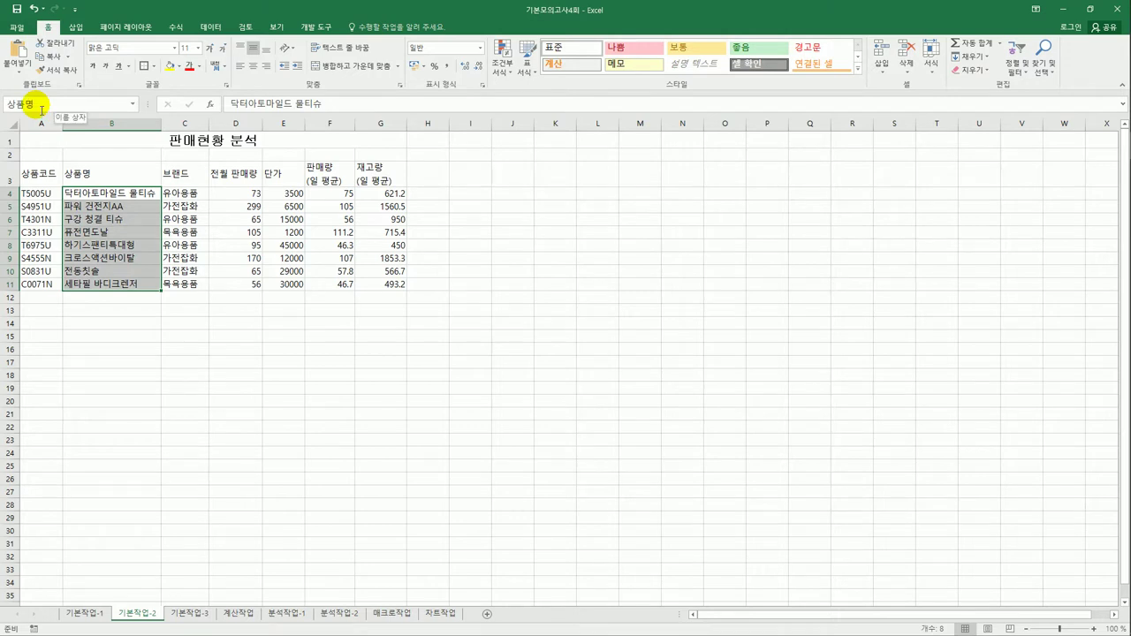
Step: Apply the comma style to the previous-month sales and unit price values in D4:E11
click(238, 199)
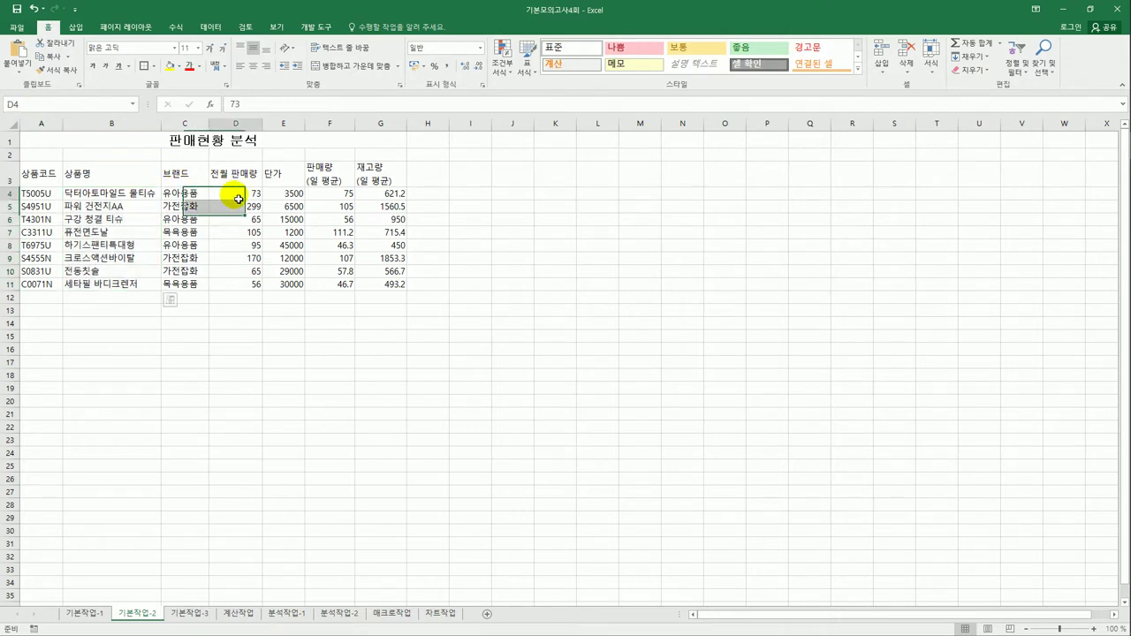
drag(234, 196, 287, 290)
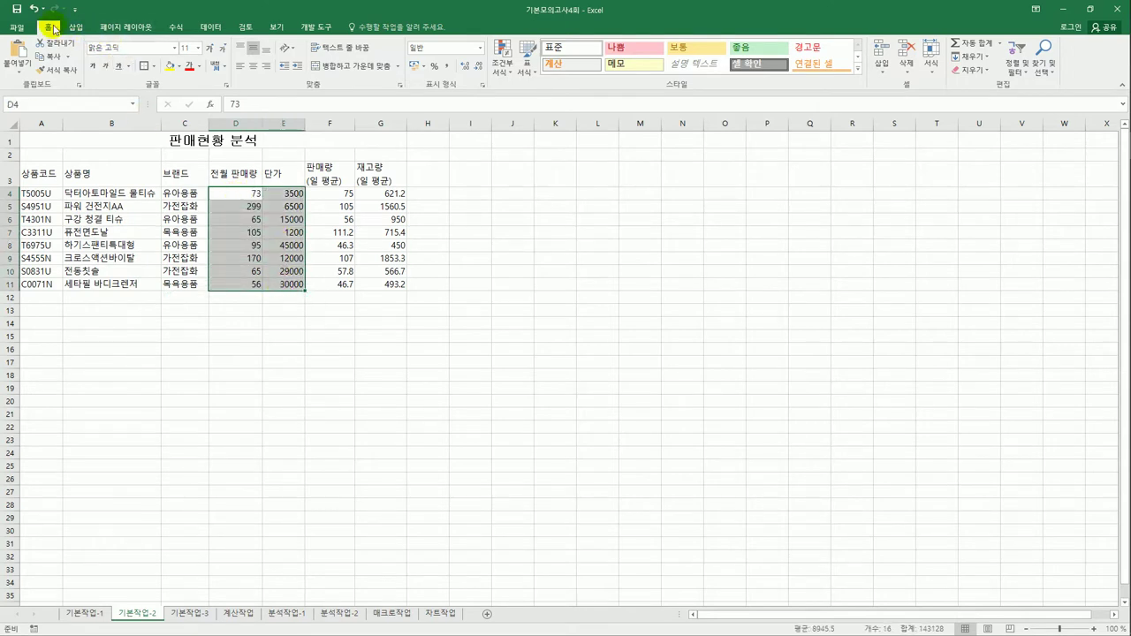
click(446, 68)
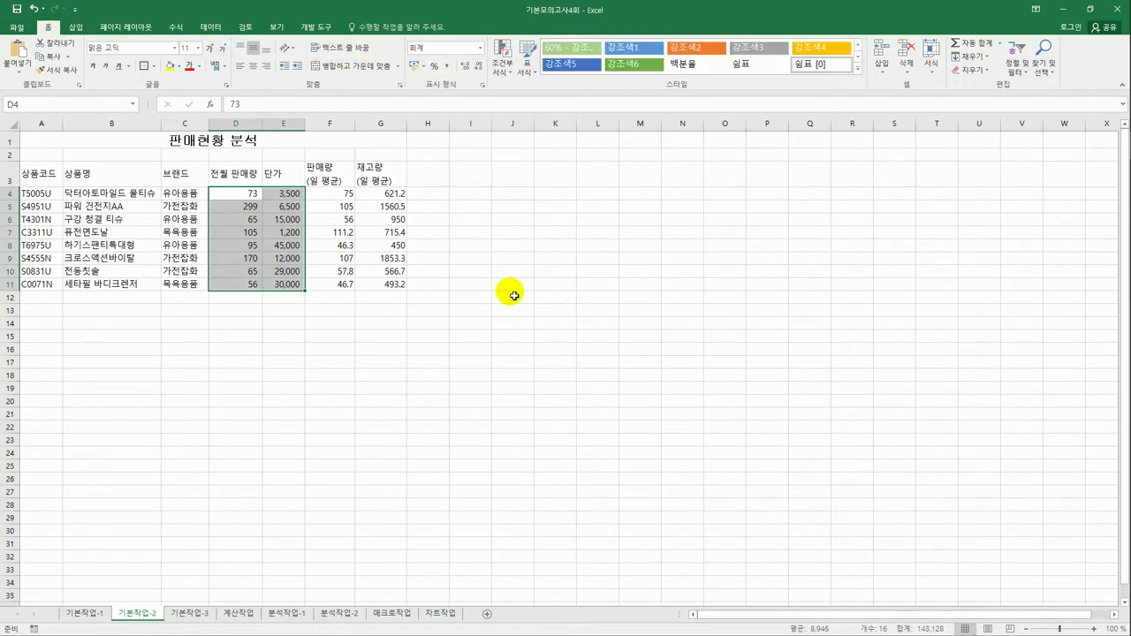
Step: Give F4:G11 the custom number format #,##0.0 "EA", with a space between the number and the unit
drag(330, 193, 393, 290)
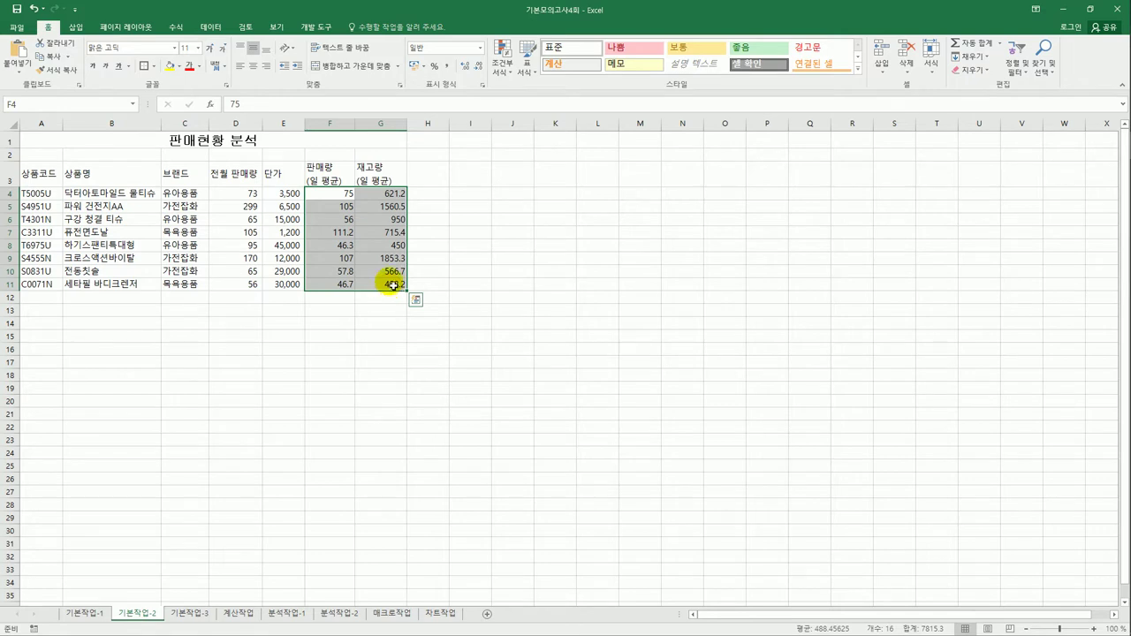
right_click(385, 222)
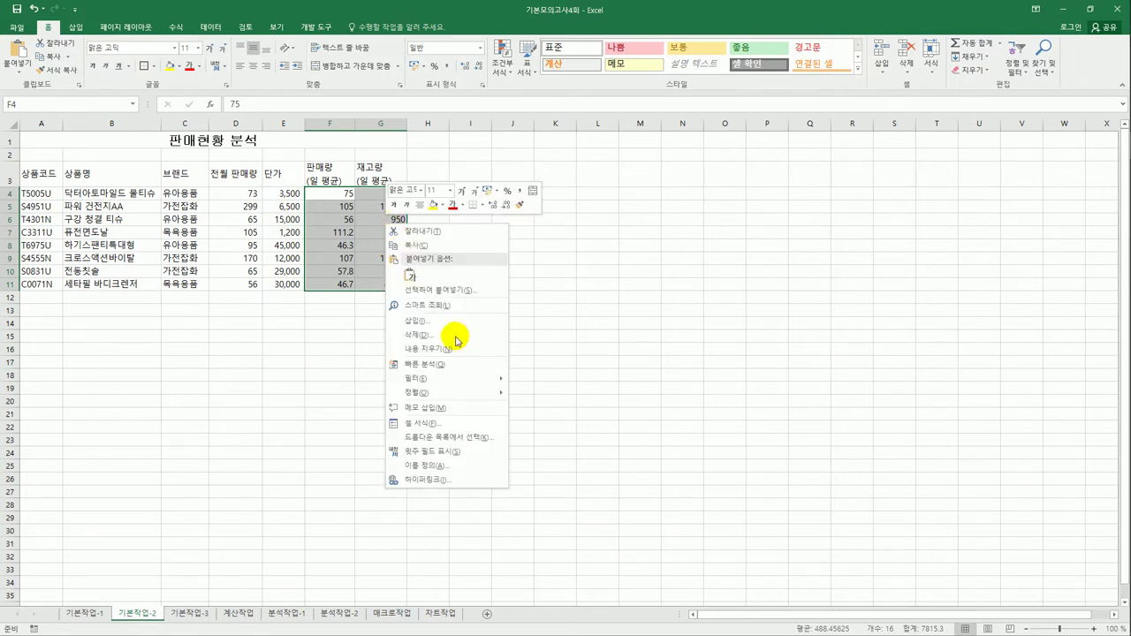
click(471, 429)
drag(452, 202, 590, 170)
click(477, 186)
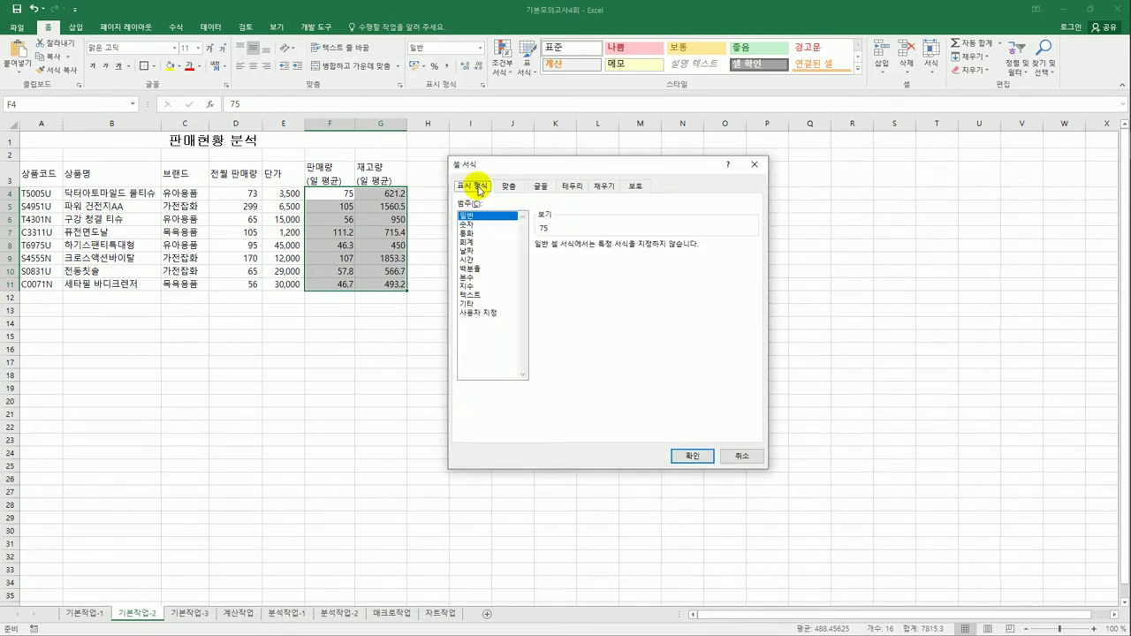
click(478, 313)
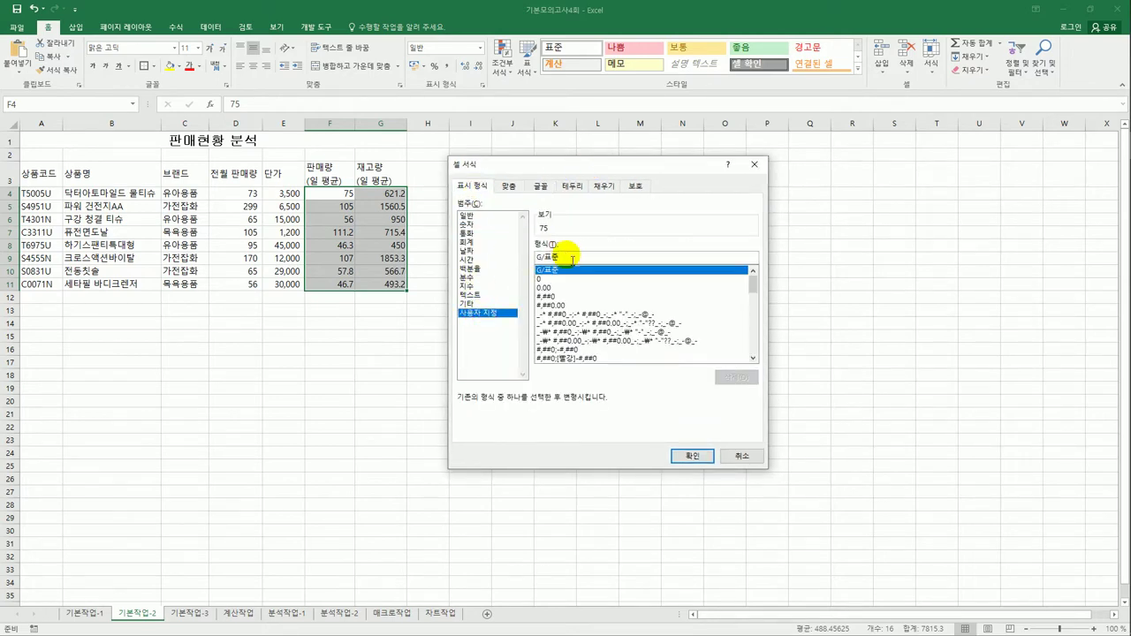
drag(572, 258, 518, 256)
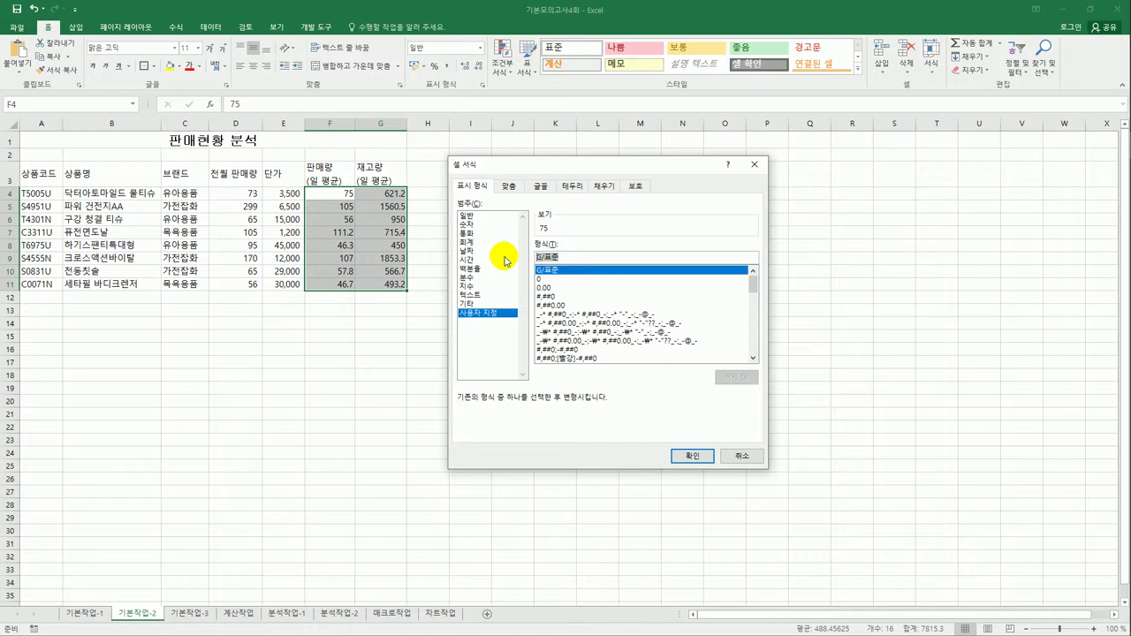
text(#,##)
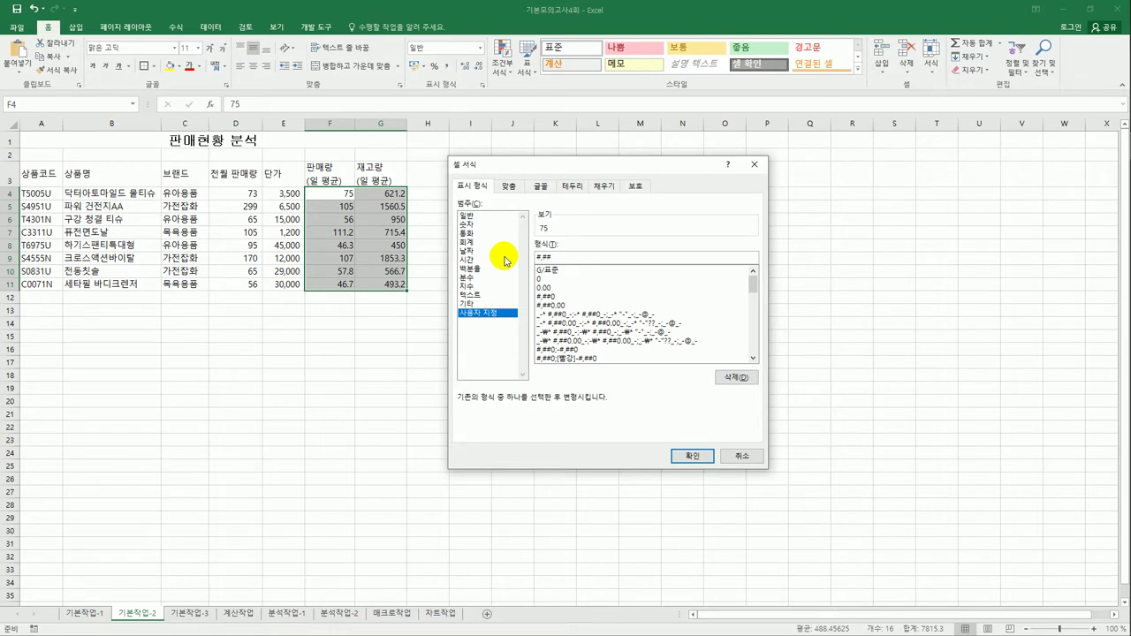
text(0.)
text(0"EA")
key(Left)
key(Left)
key(Left)
key(Left)
click(689, 456)
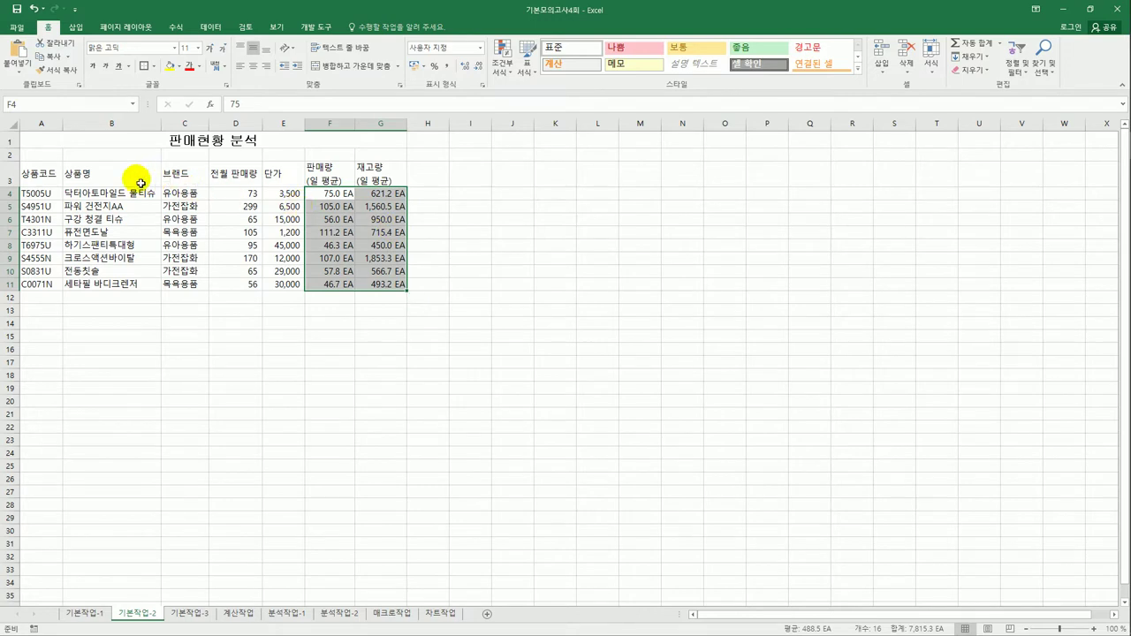
Step: Convert the 상품명 heading in cell B3 to the Hanja 商品名
click(112, 182)
double_click(110, 181)
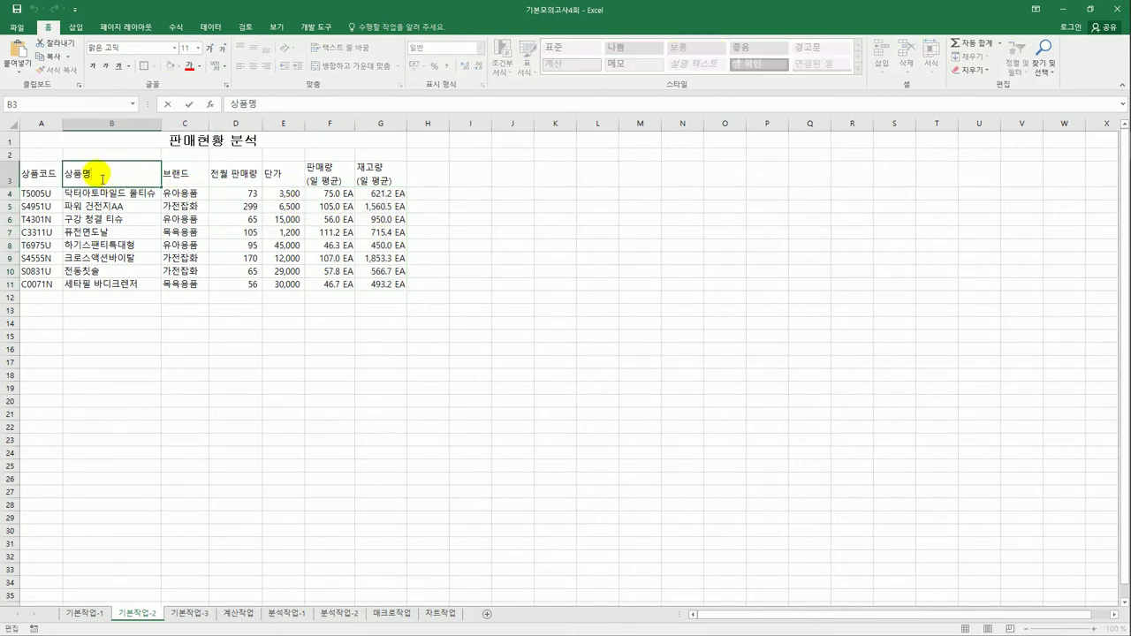
key(Hangul_Hanja)
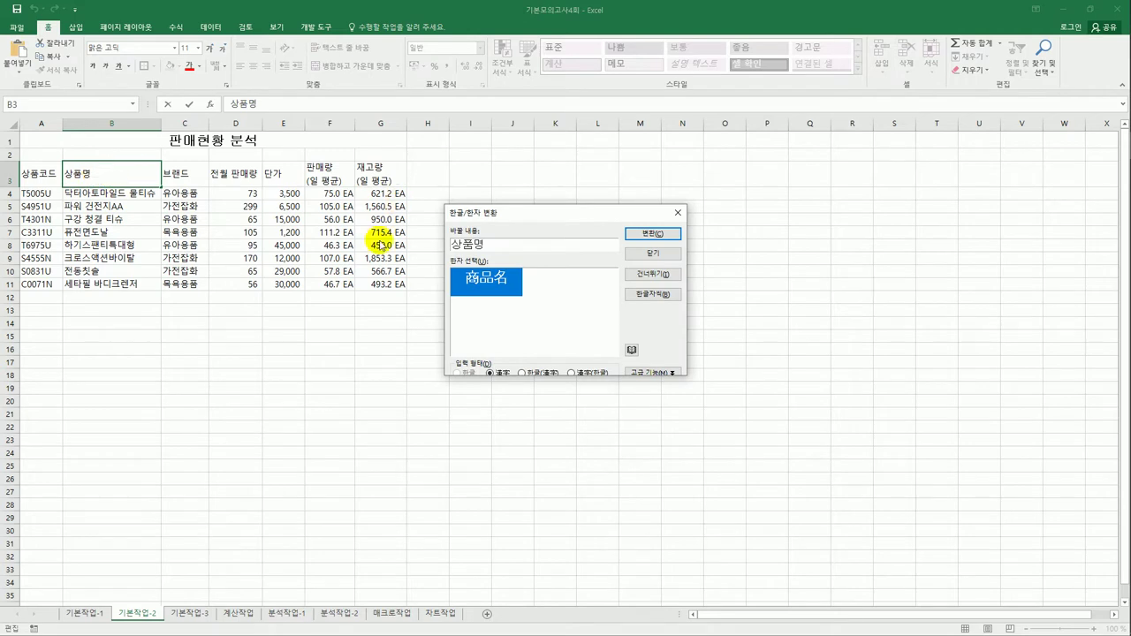
click(652, 234)
click(648, 240)
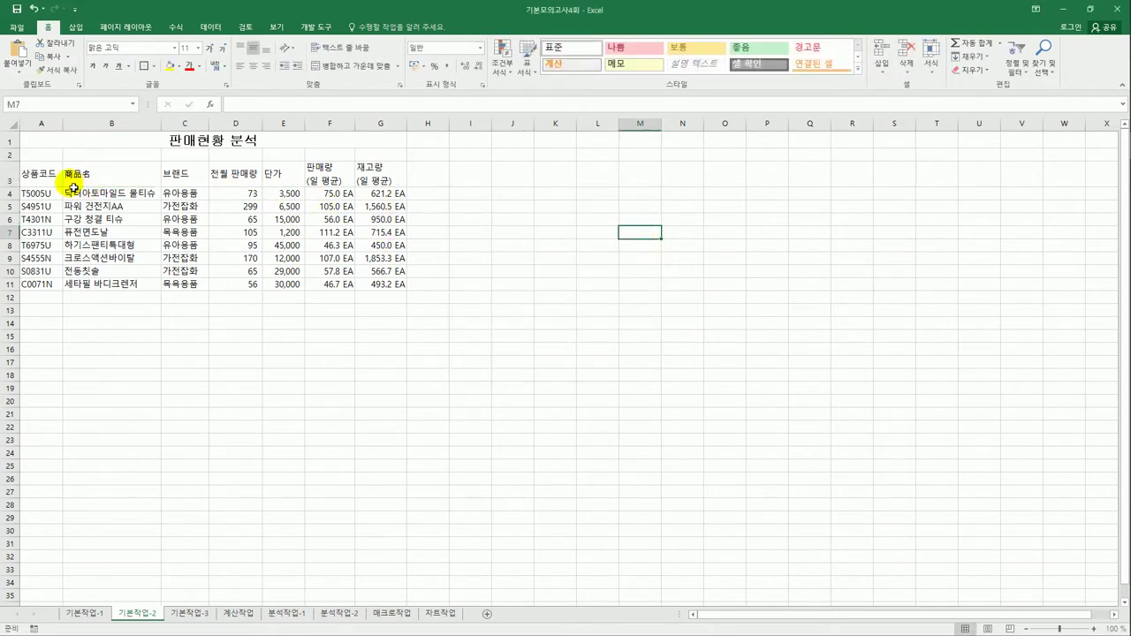
Step: Center the table headings in A3:G3 horizontally and fill them with the standard orange color
drag(40, 177, 390, 181)
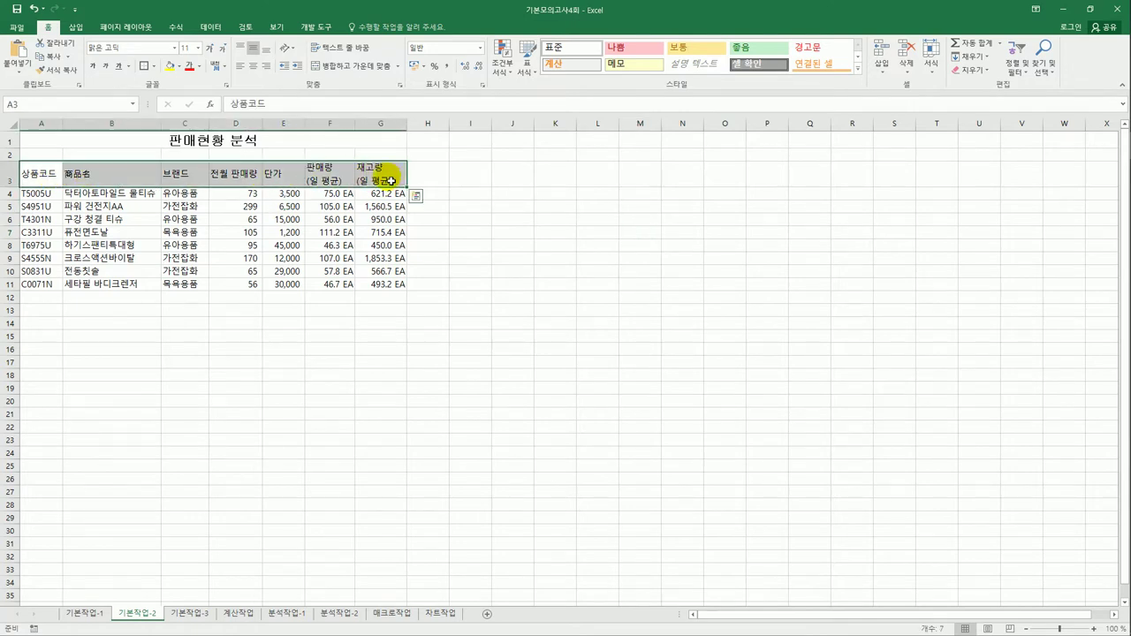
click(254, 67)
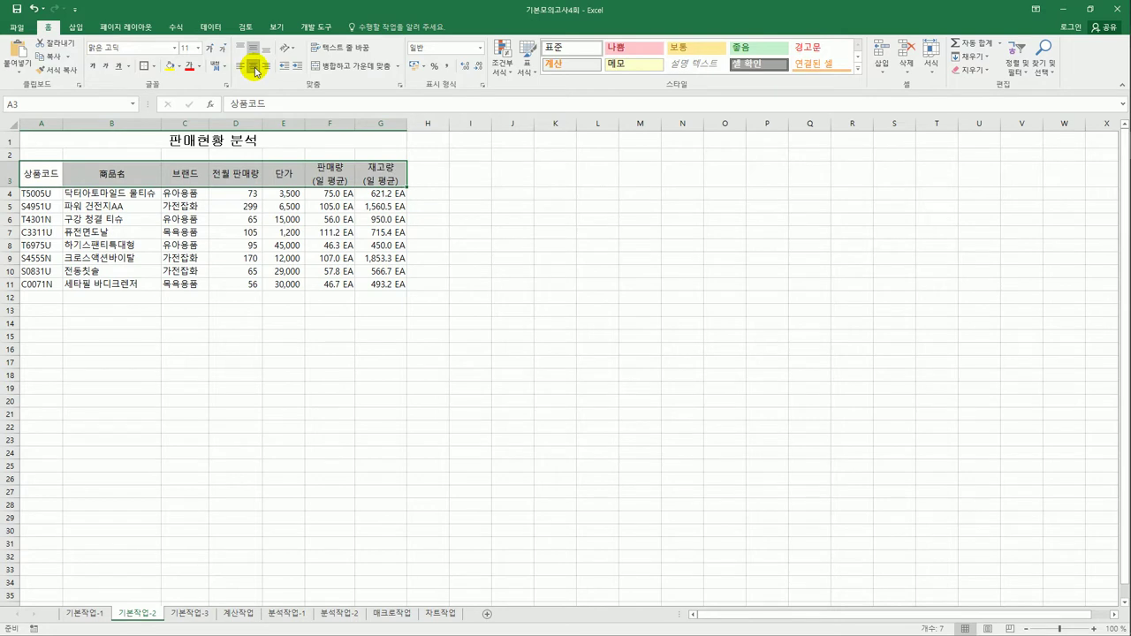
click(180, 67)
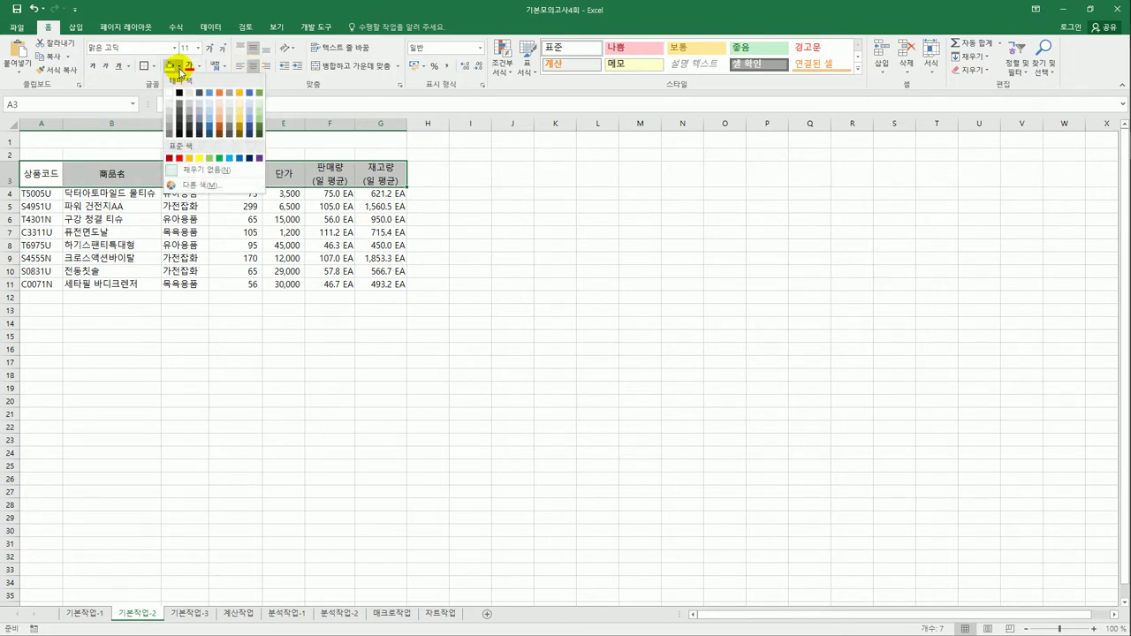
click(190, 158)
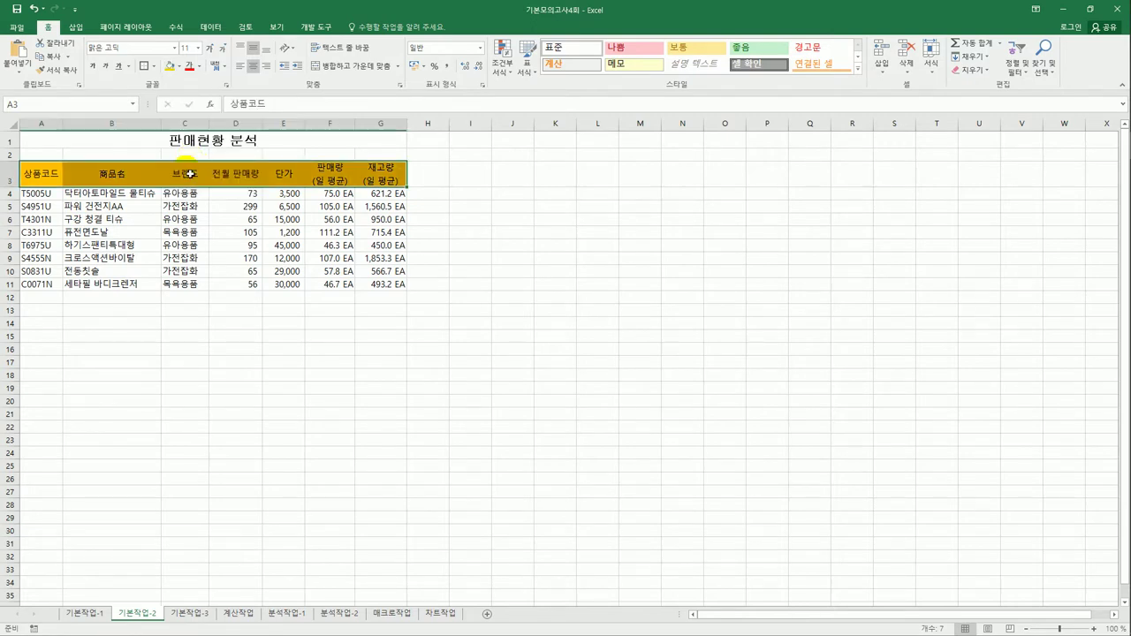
Step: Apply all borders to the whole table range A3:G11
click(38, 181)
drag(162, 193, 372, 286)
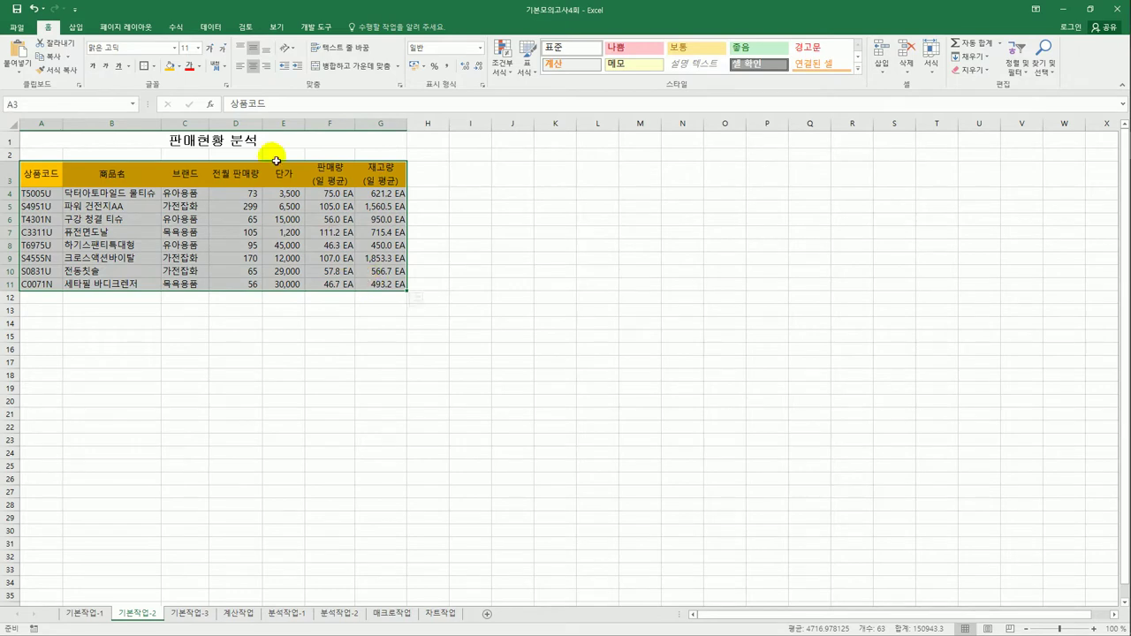
click(155, 67)
click(181, 167)
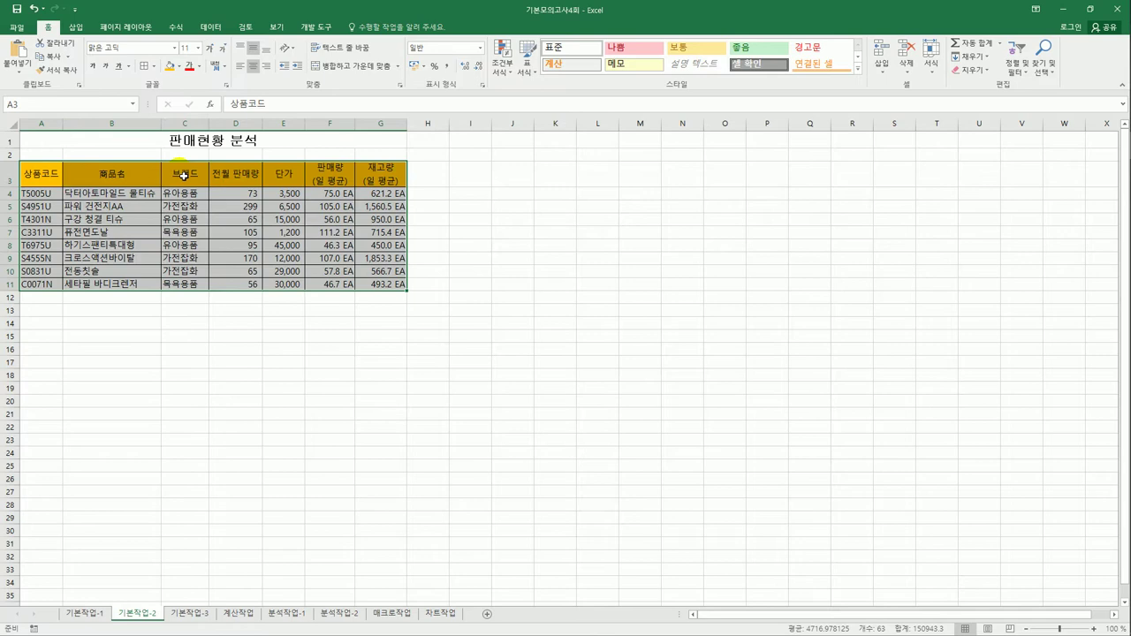
click(380, 289)
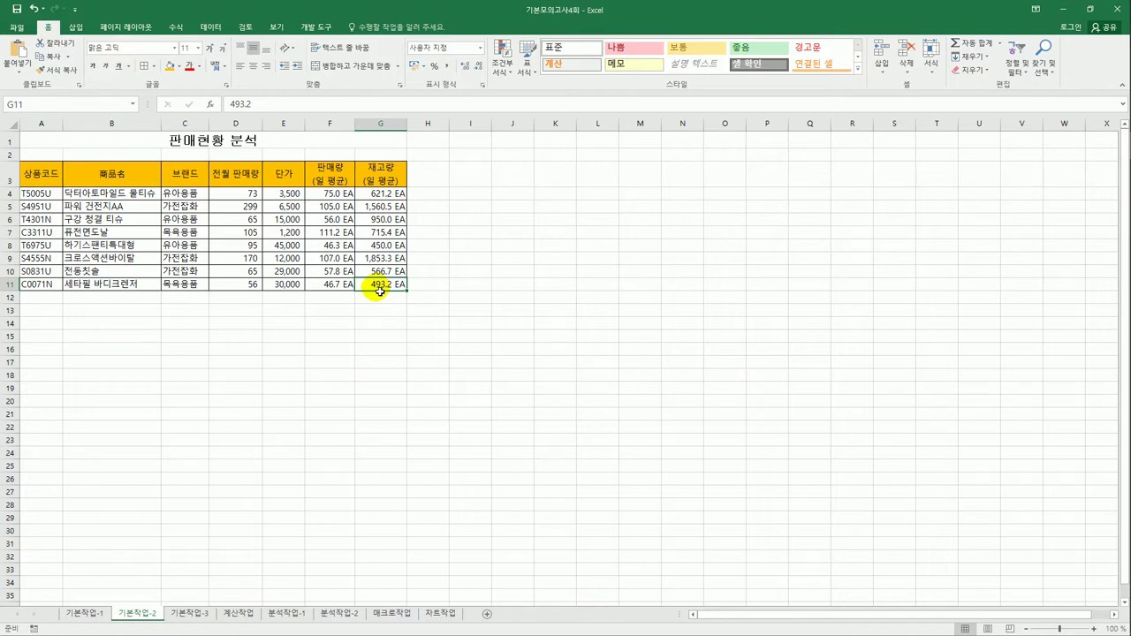
Step: On sheet 기본작업-3, start a text file import at cell A3 using 과목코드.txt from the 컴활2급\모의고사 folder
click(193, 612)
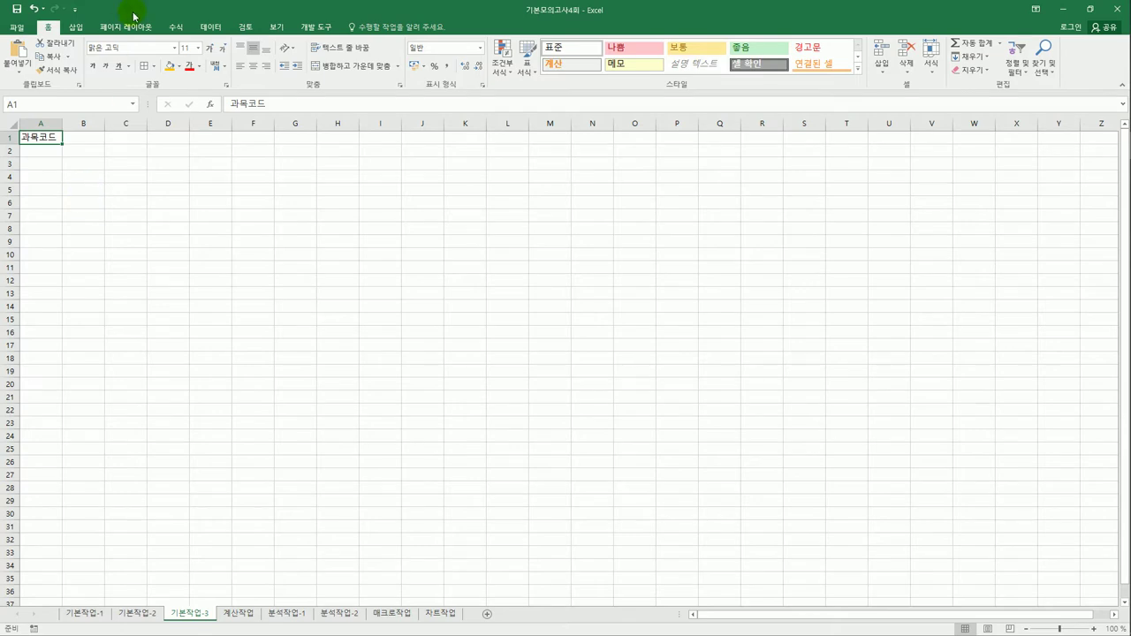
click(208, 27)
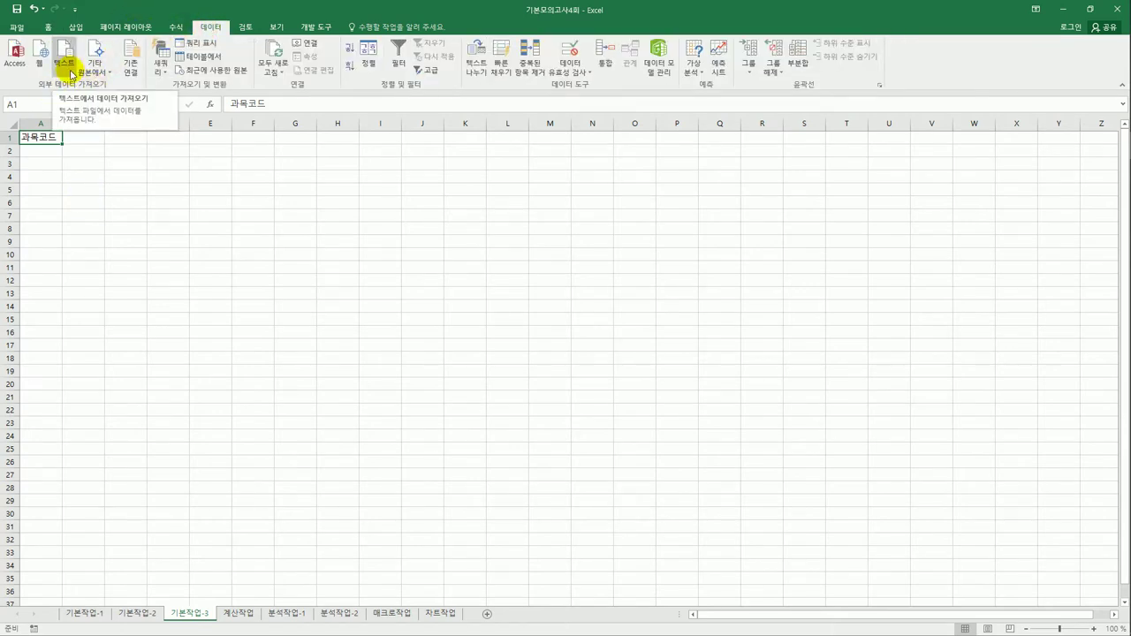
click(47, 168)
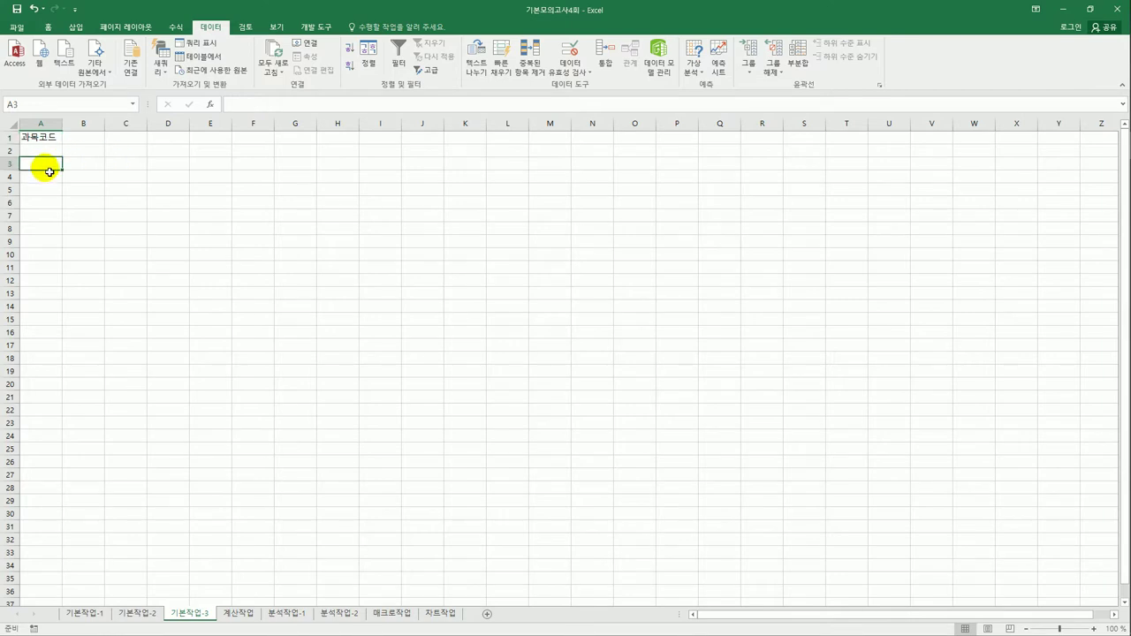
click(61, 71)
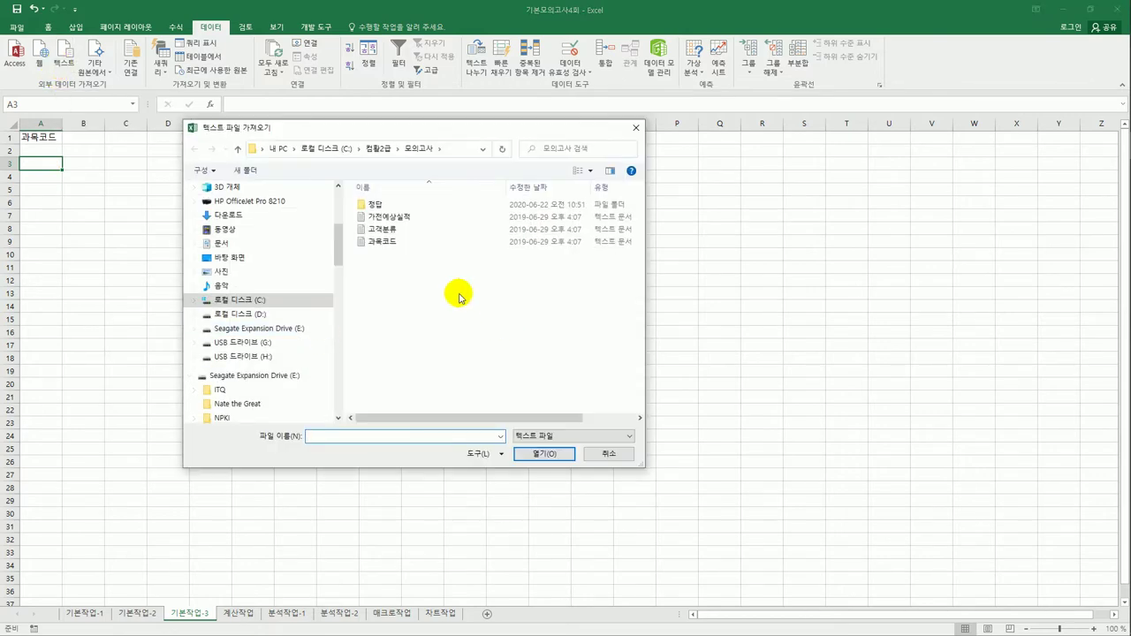
click(378, 149)
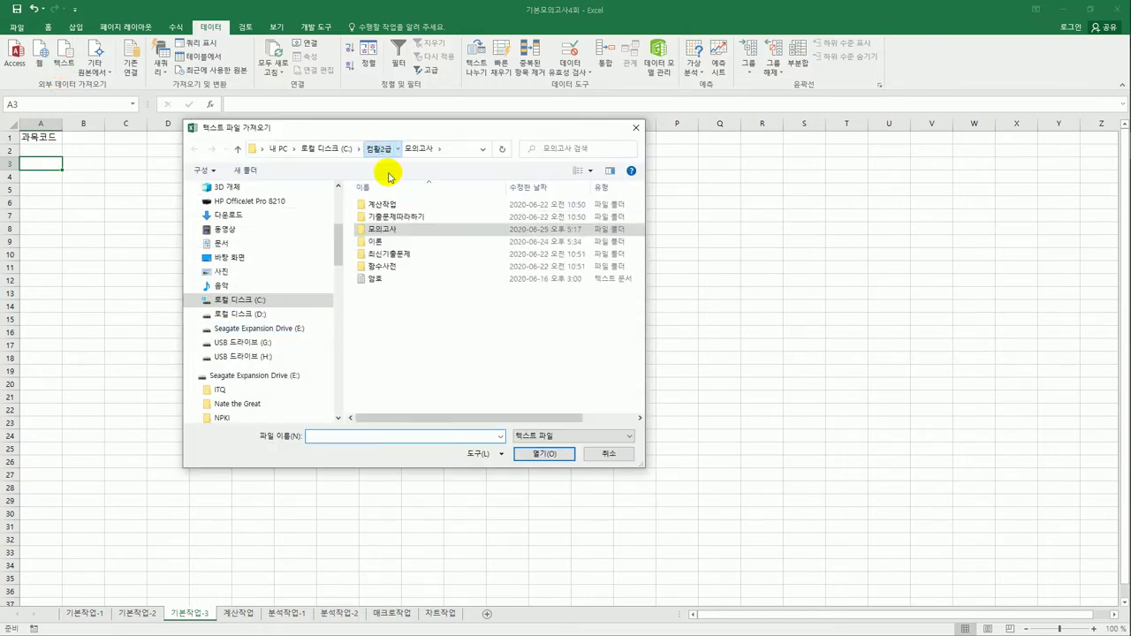
double_click(432, 232)
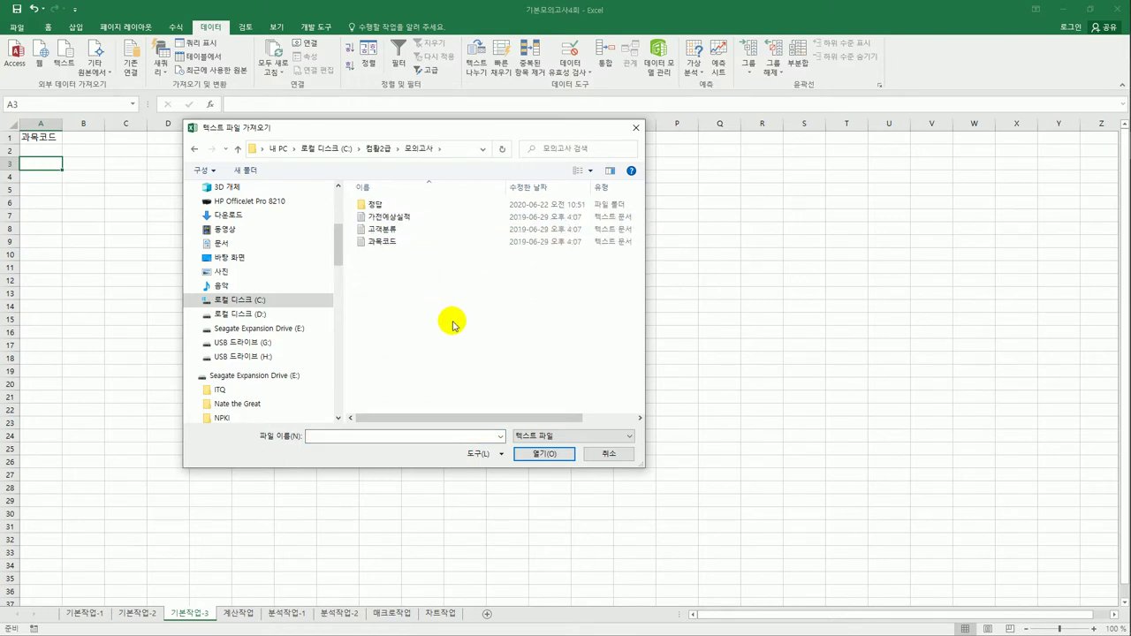
click(389, 240)
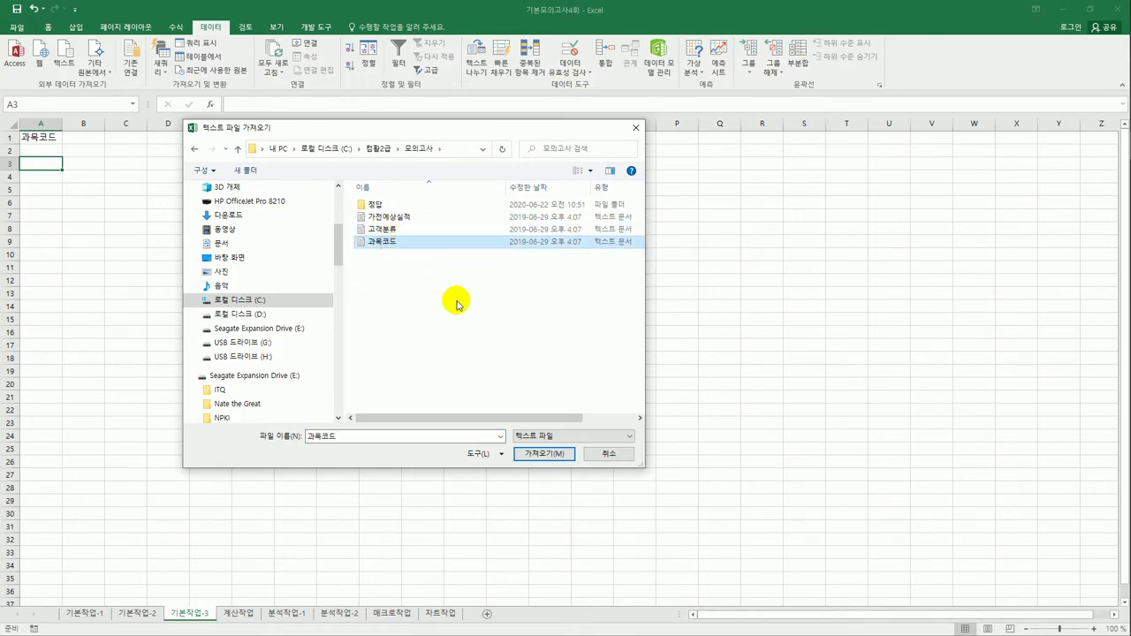
click(544, 454)
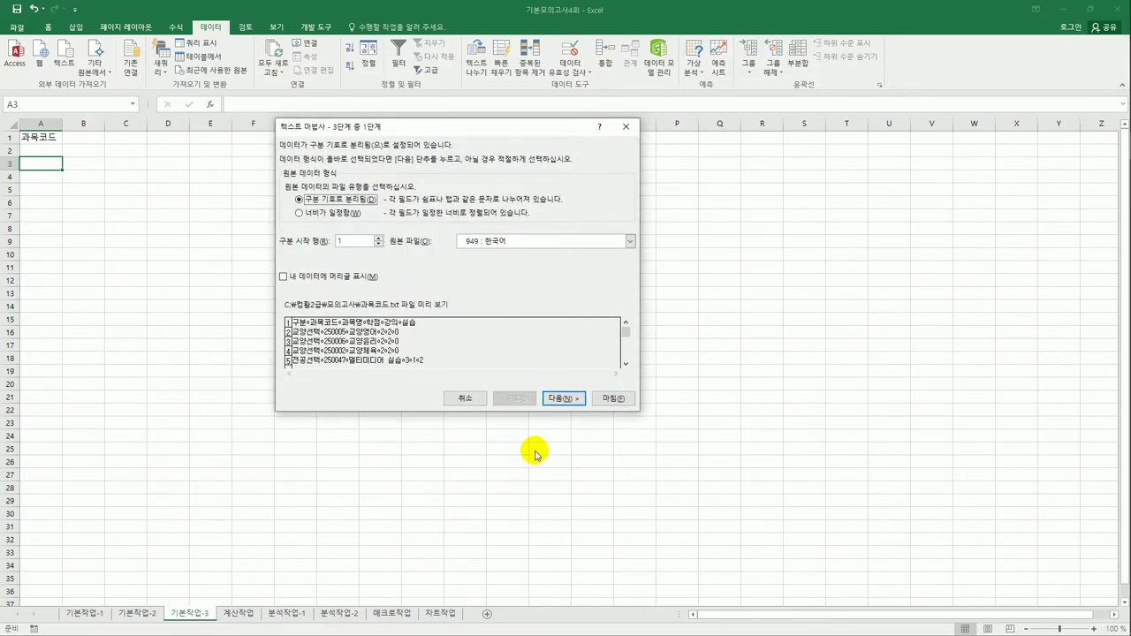
Step: Import the delimited text with tab as the delimiter and General column format, placing the data at A3 of the existing worksheet
click(570, 399)
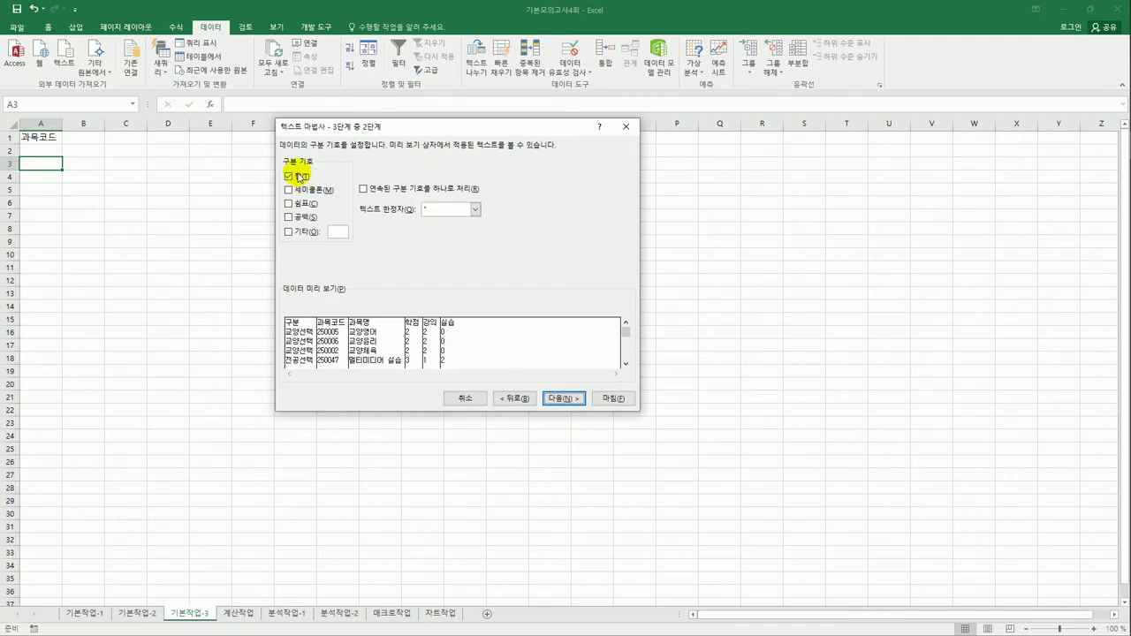
click(568, 400)
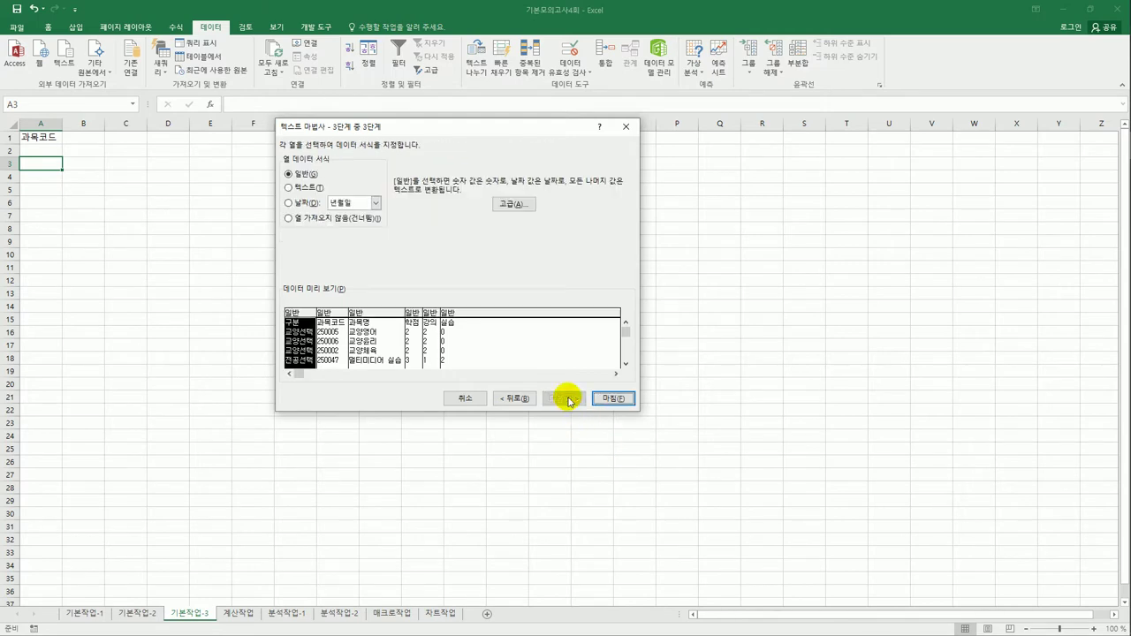
click(605, 399)
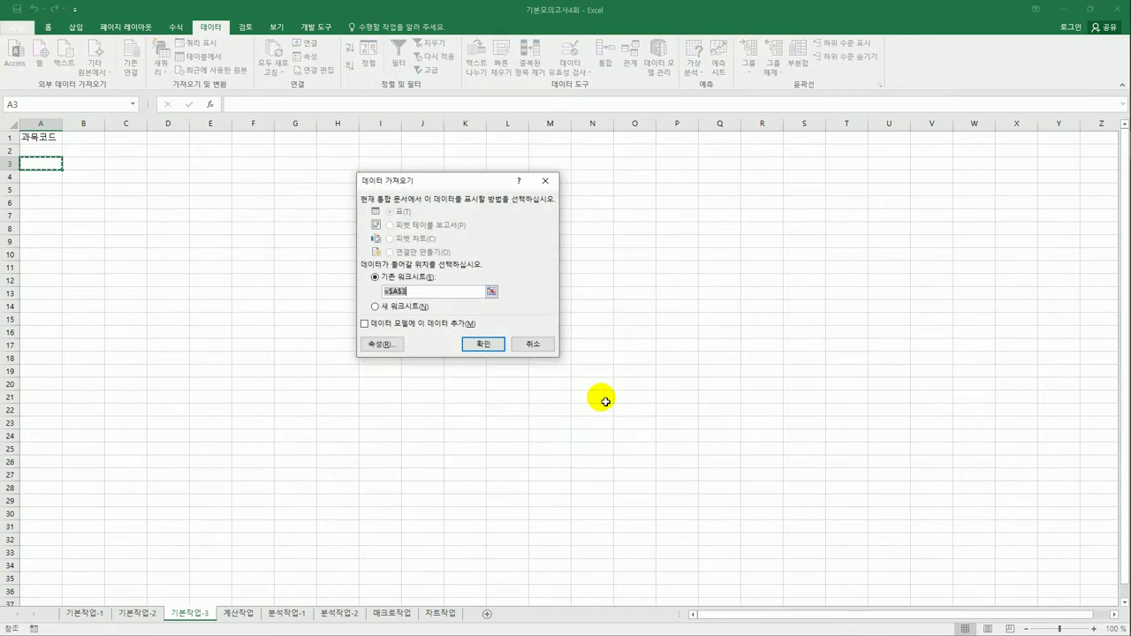
click(53, 163)
click(488, 347)
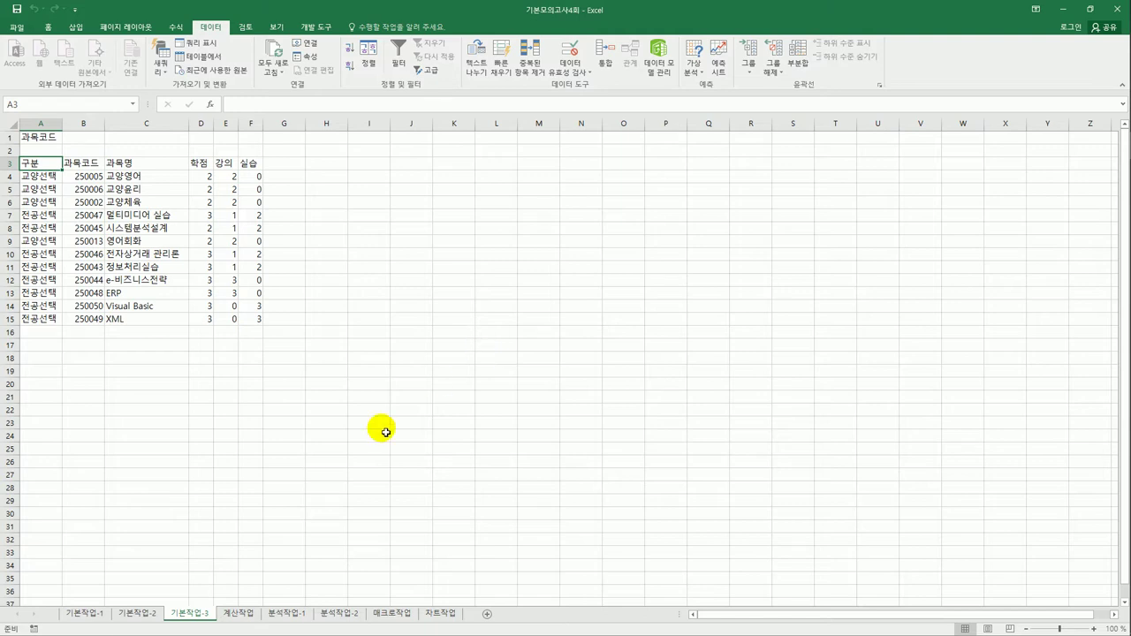
Step: On sheet 계산작업, enter =DAY(B3) in cell C3 of the 도서반납일 column
click(246, 616)
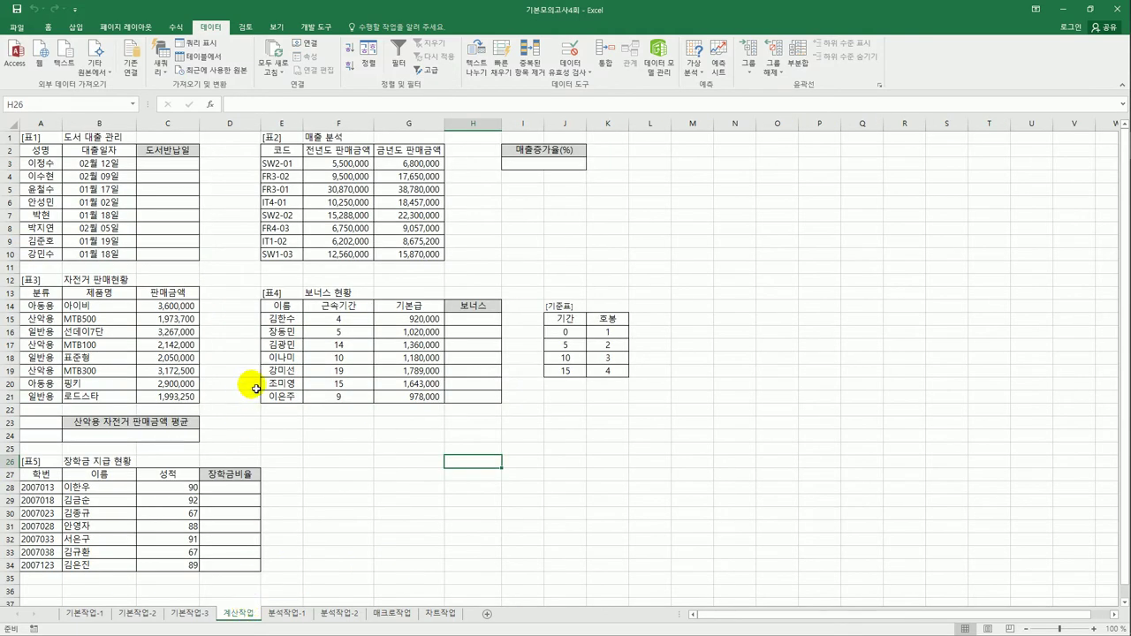
click(176, 169)
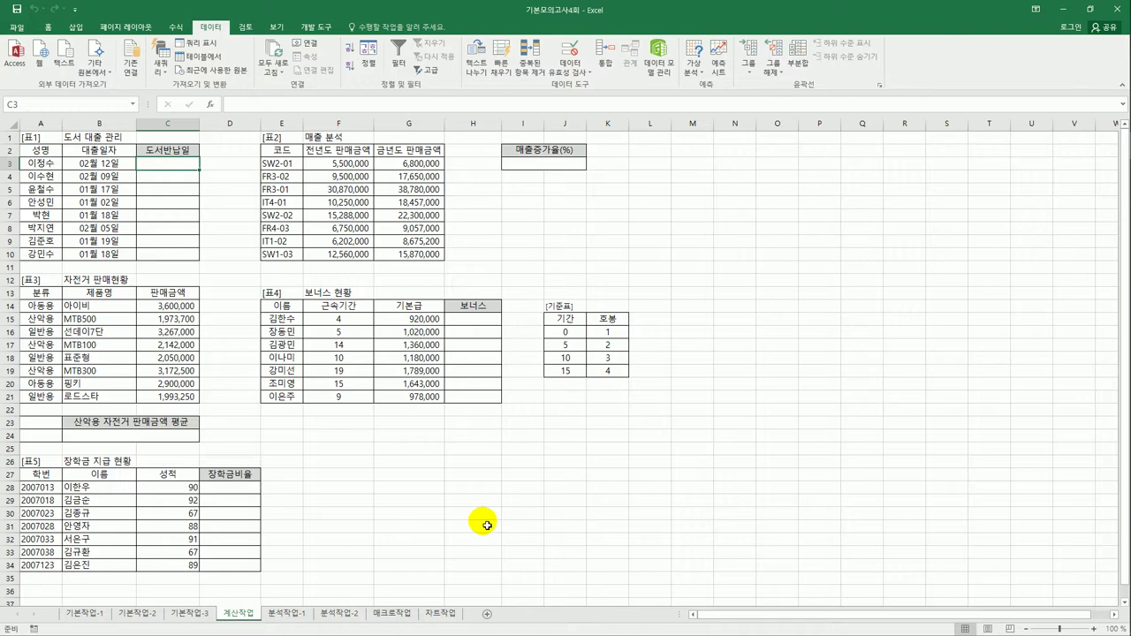
text(=day)
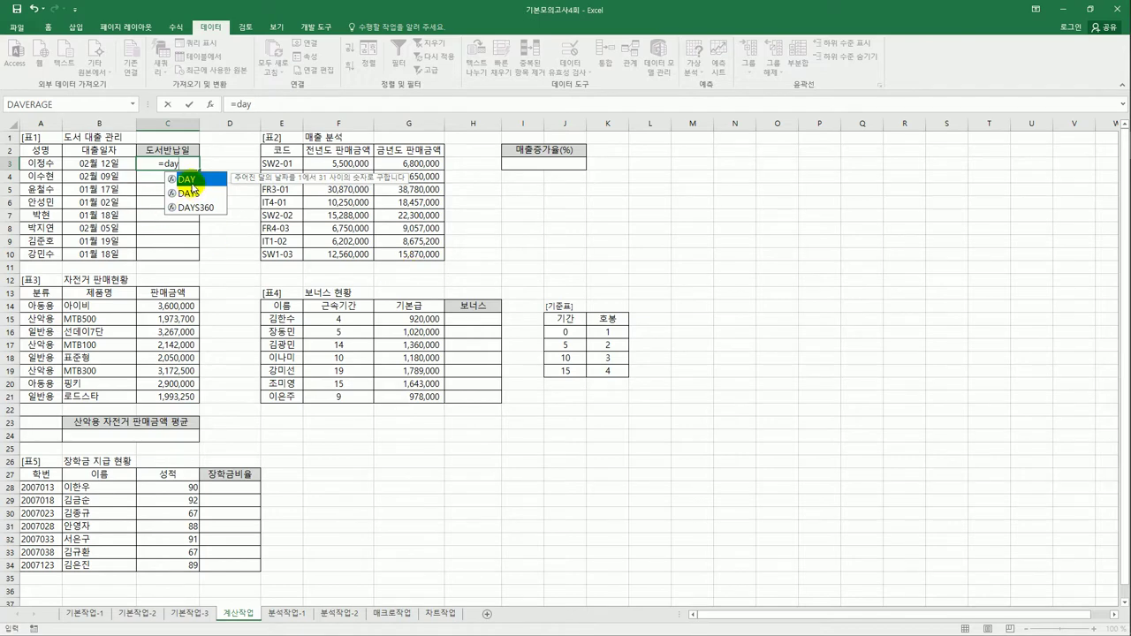
key(Tab)
click(95, 164)
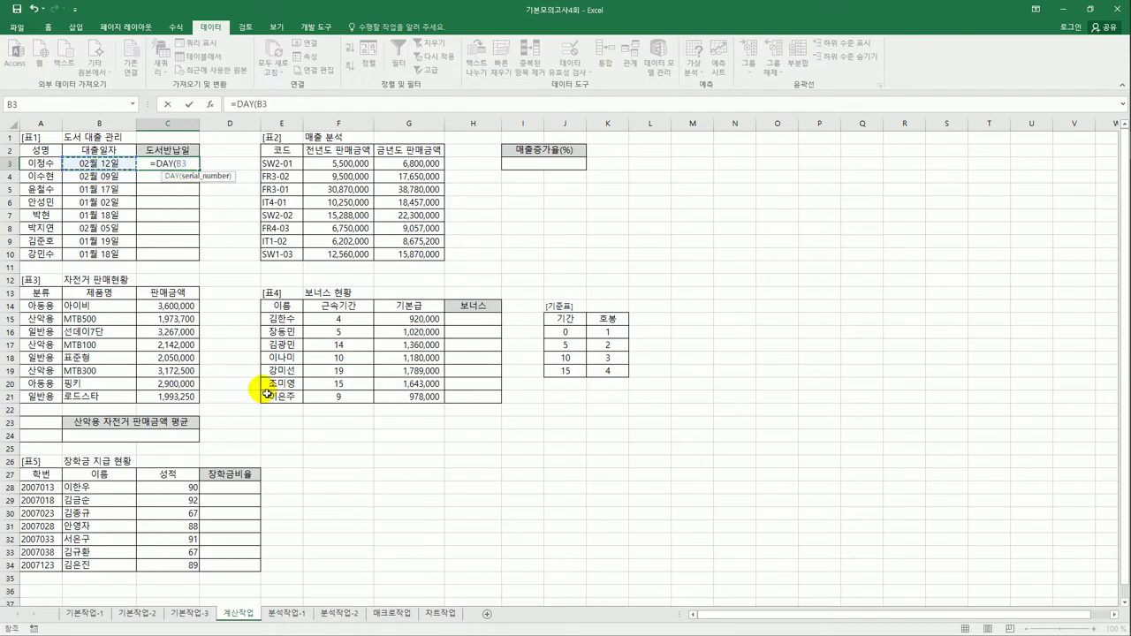
key(Return)
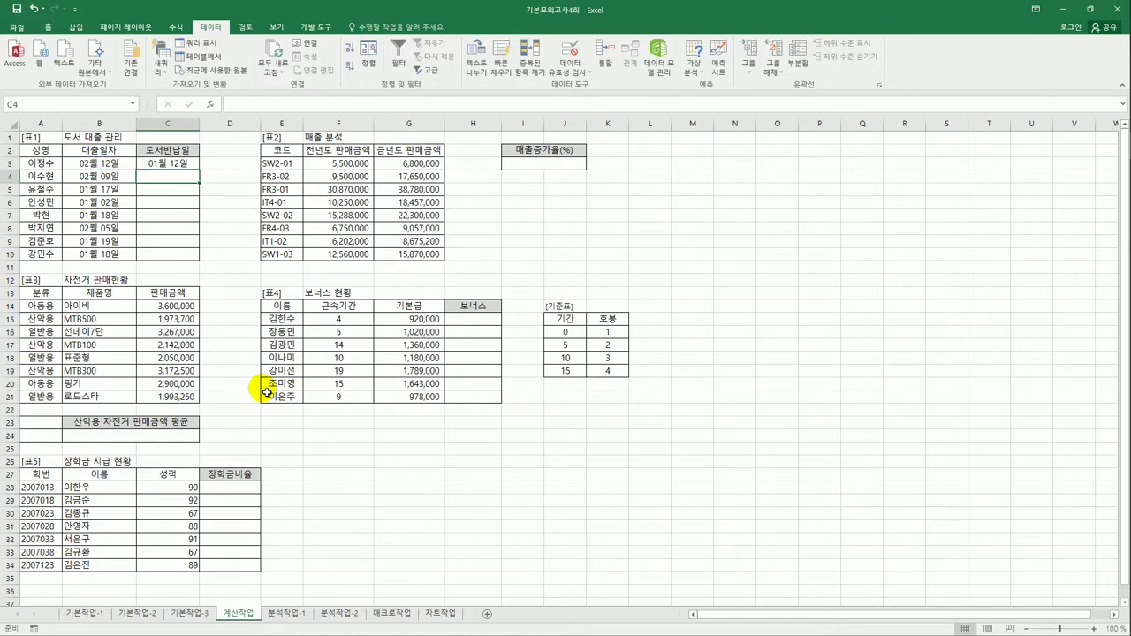
Step: Fill the C3 formula down through C10 and check the copied formula in C4
click(179, 165)
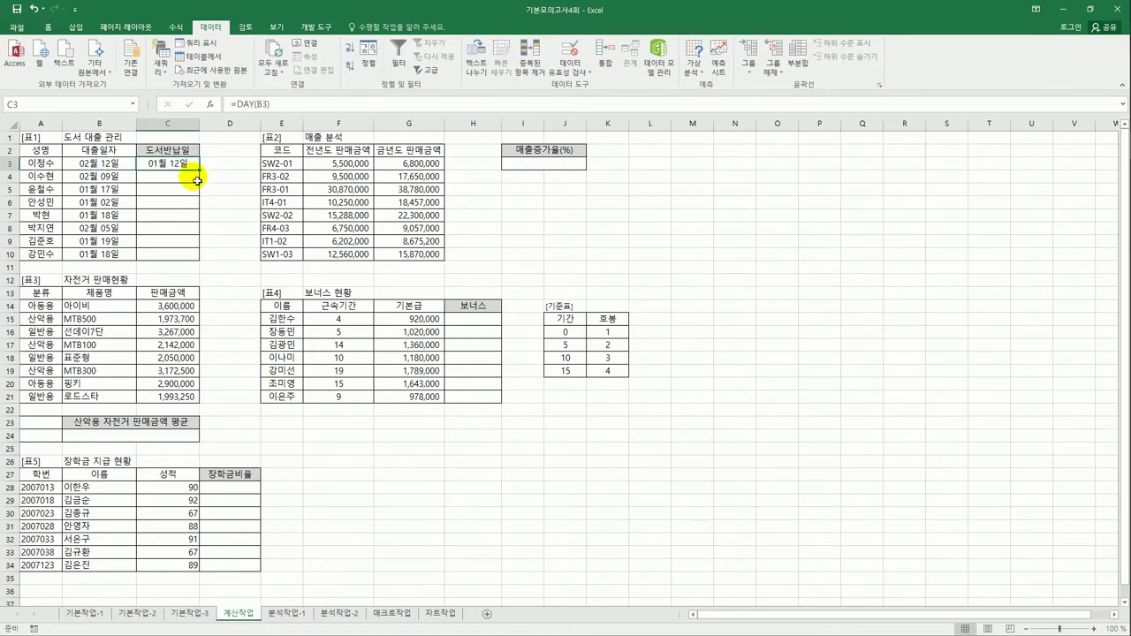
drag(203, 173, 198, 265)
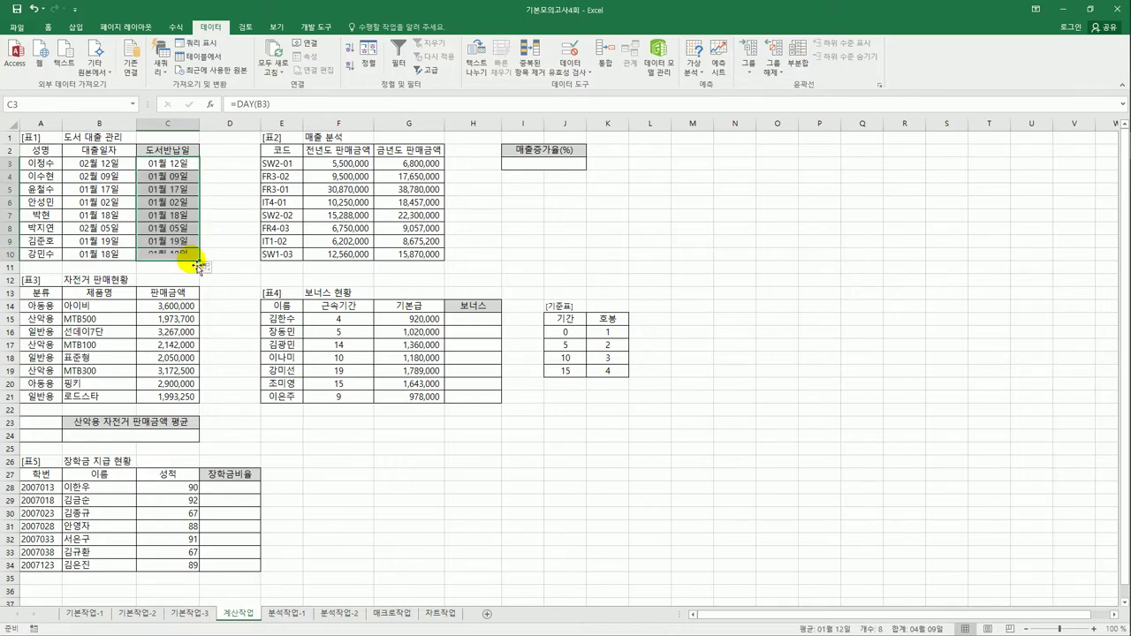
click(178, 182)
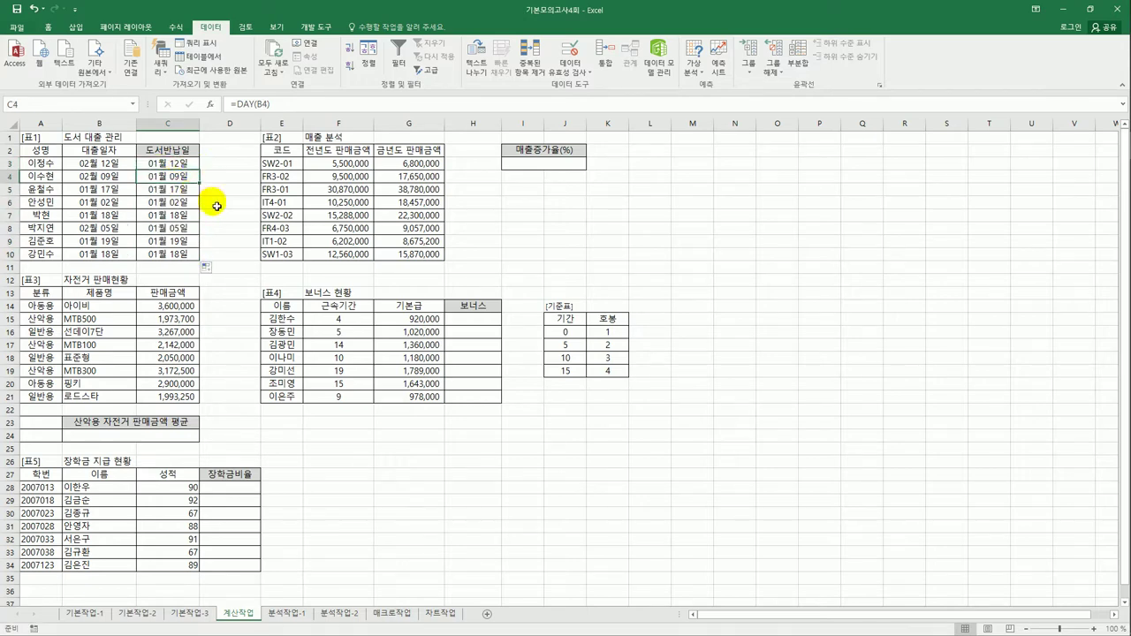
Step: Try the General number format on the return date cells C3:C10 and undo it
click(187, 166)
drag(186, 166, 193, 260)
right_click(182, 181)
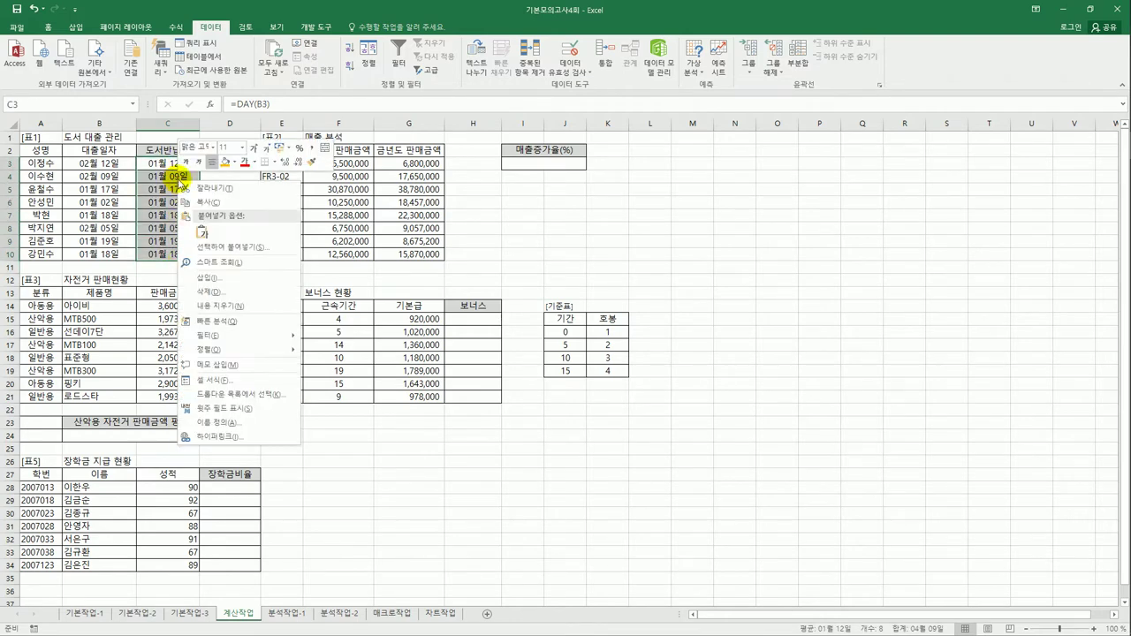
click(244, 386)
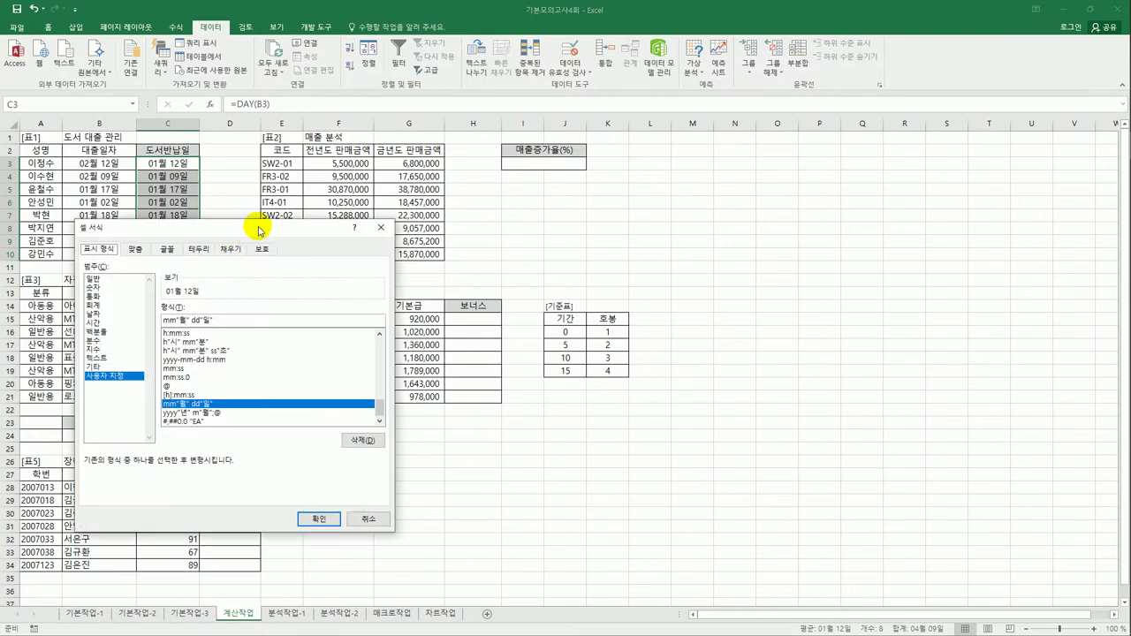
drag(257, 228, 419, 162)
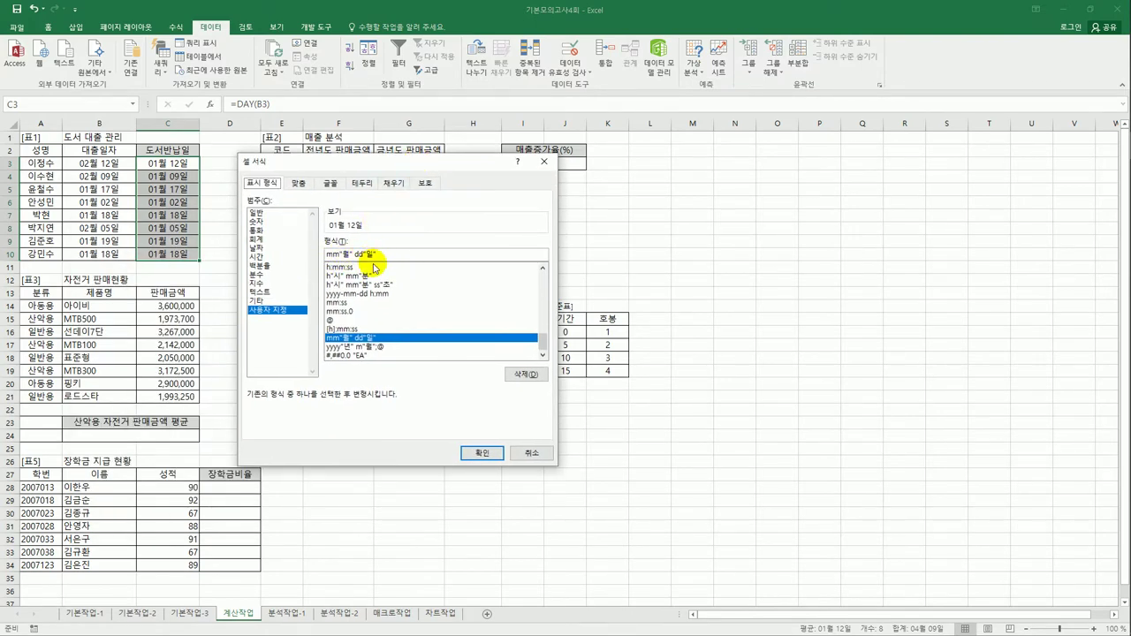
click(282, 214)
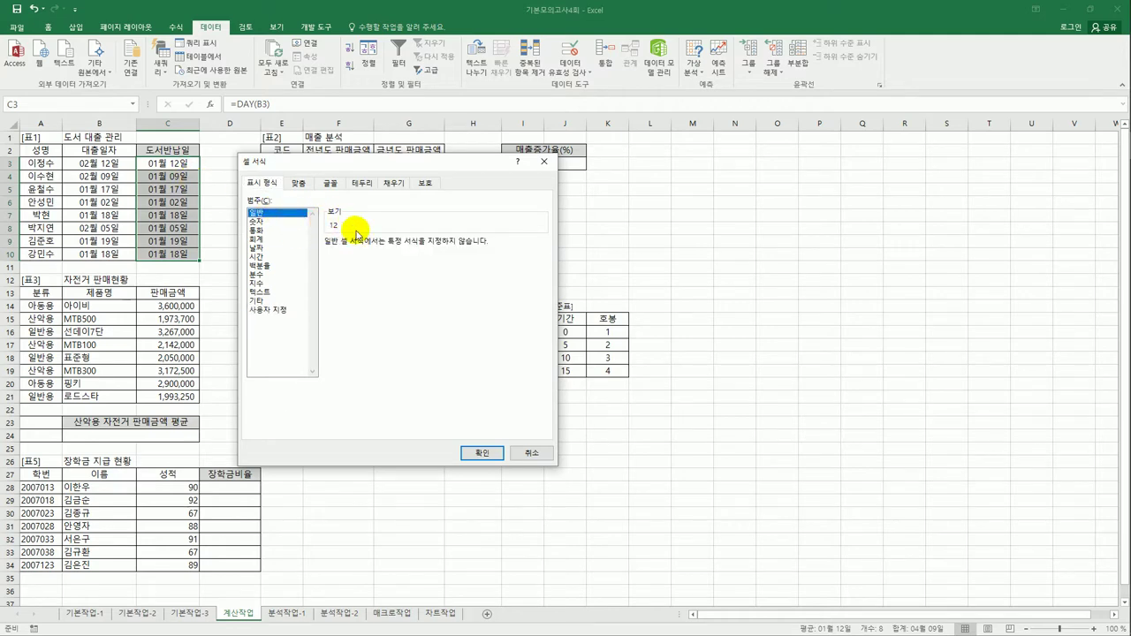
click(489, 454)
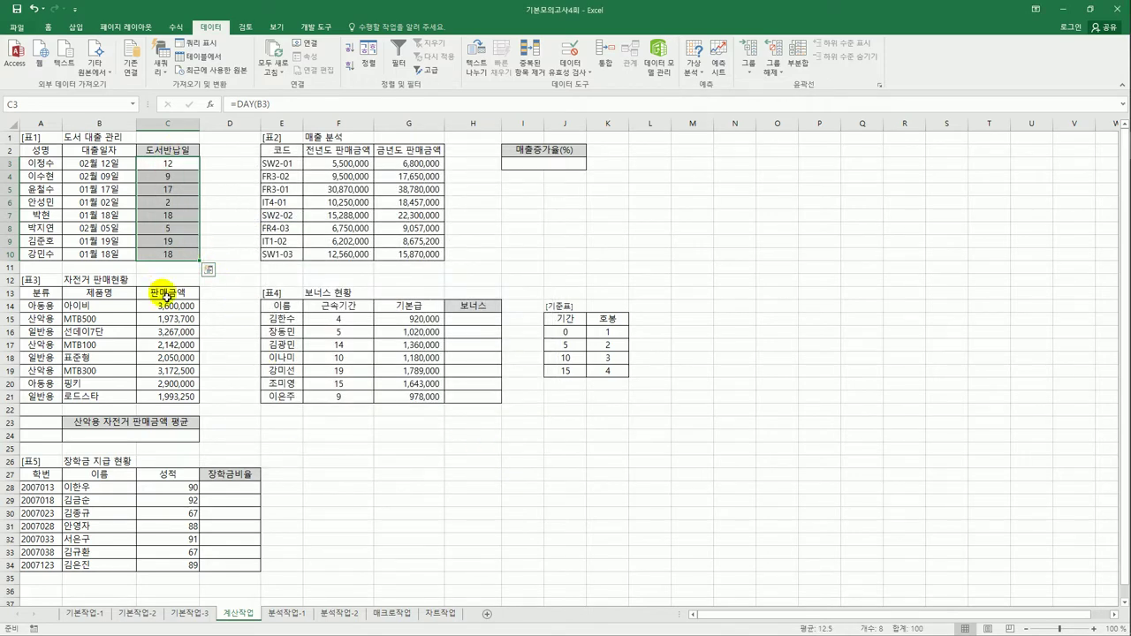
click(33, 9)
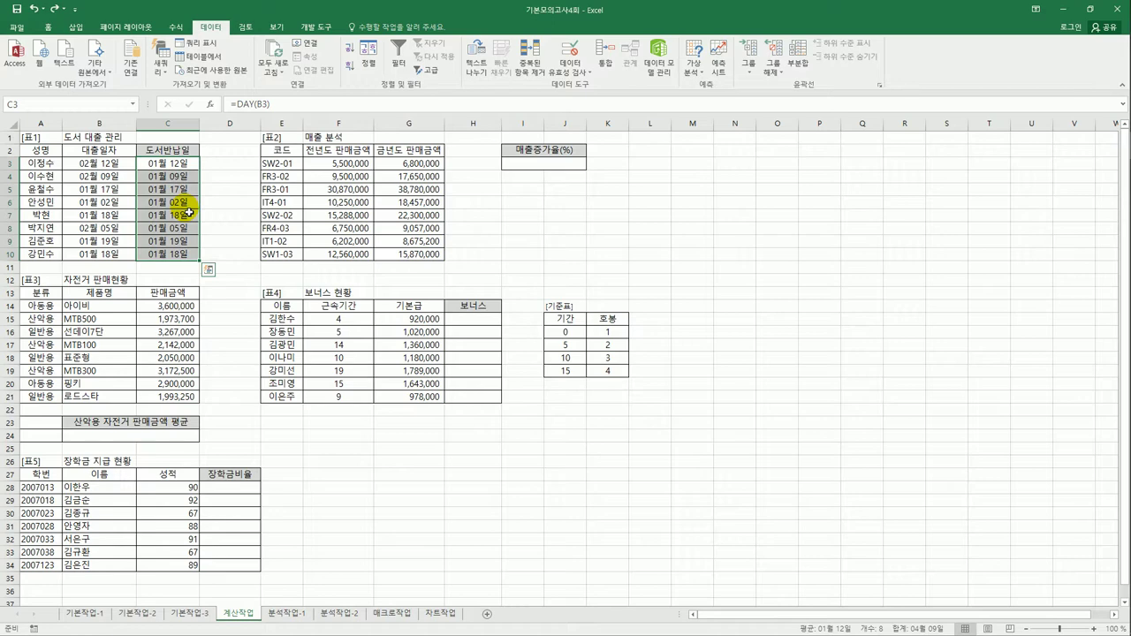
Step: Change the return date formula in C3 to =IF(DAY(B3)>=15,B3+10,B3+7)
click(183, 165)
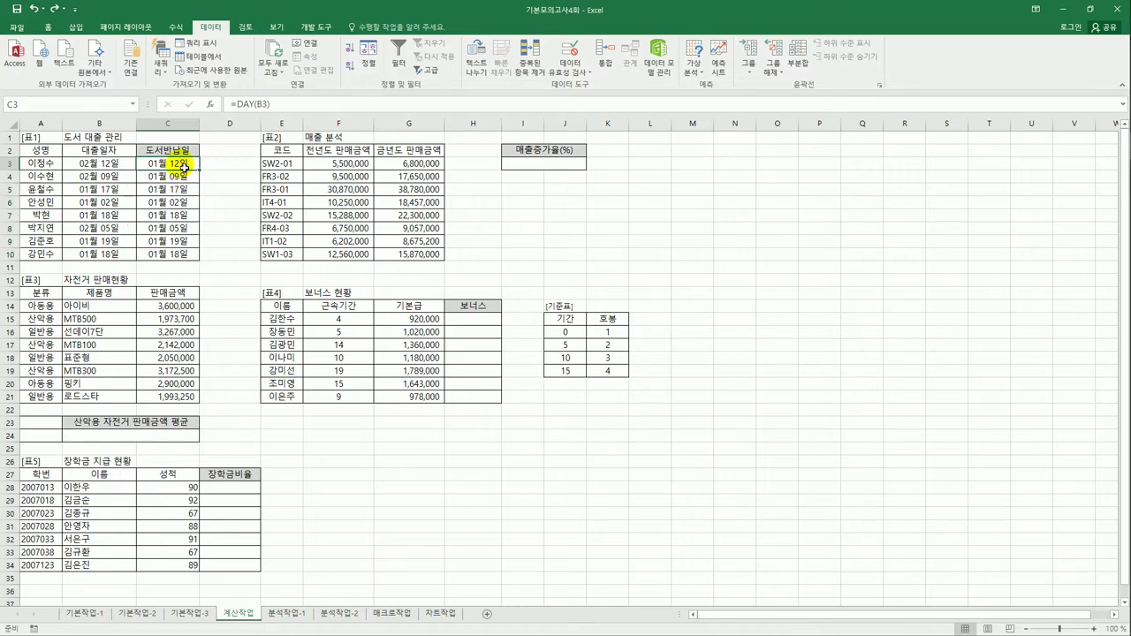
click(237, 104)
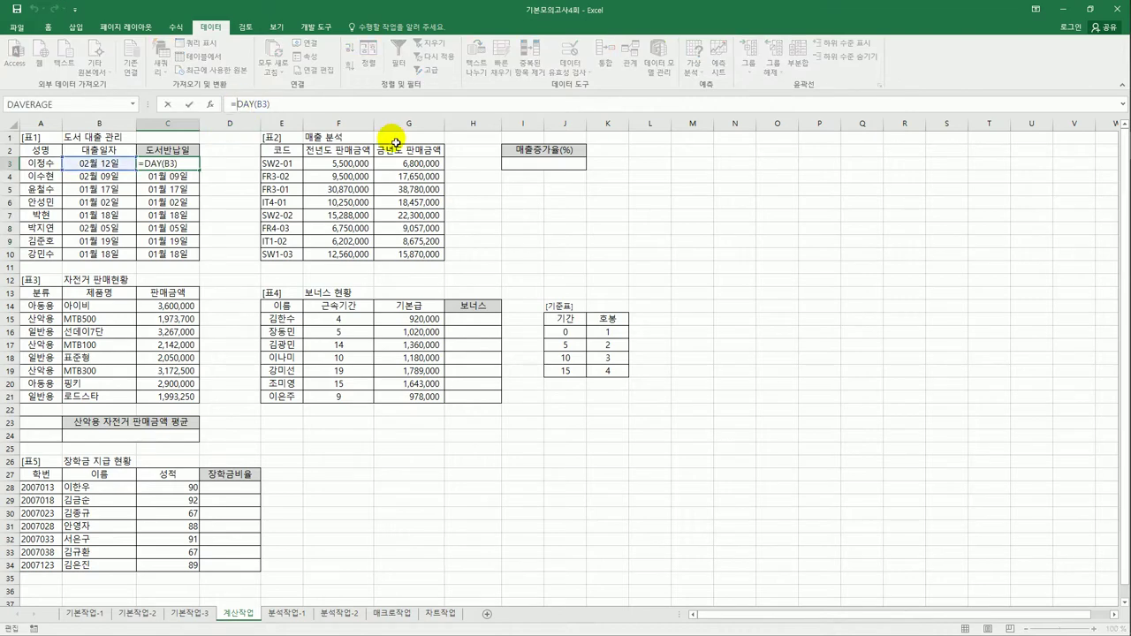
text(IF()
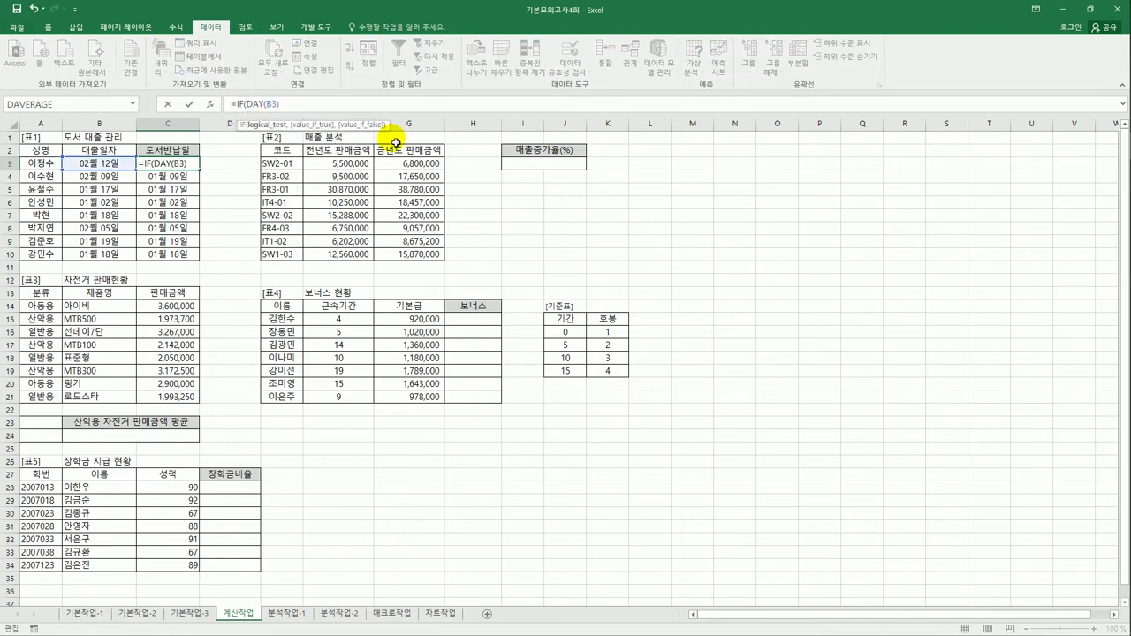
click(336, 112)
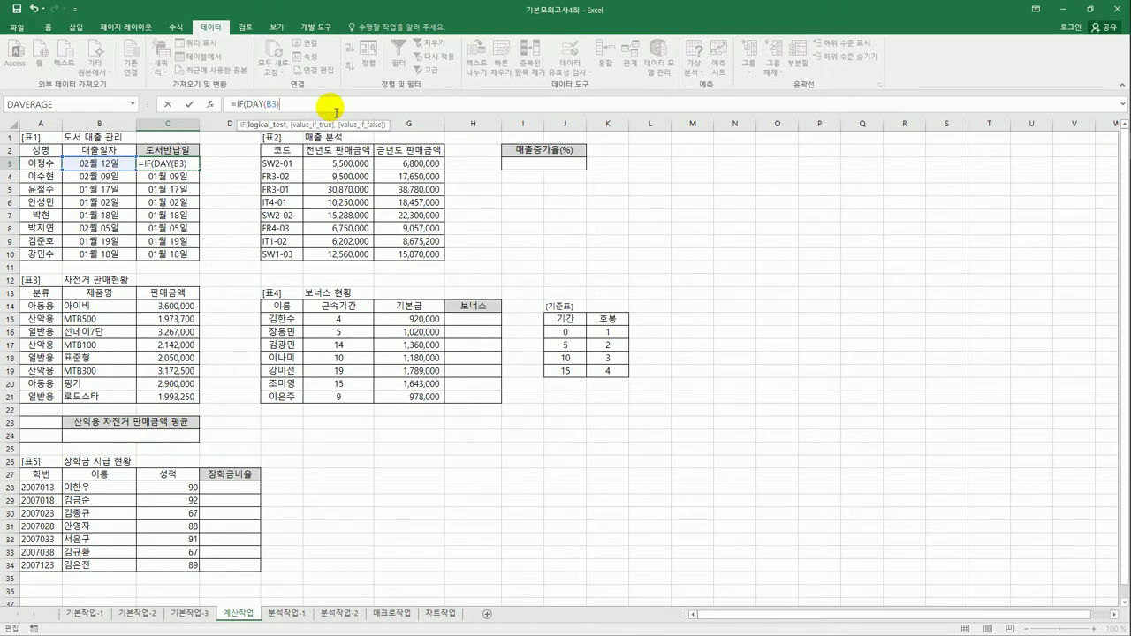
text(>=15,)
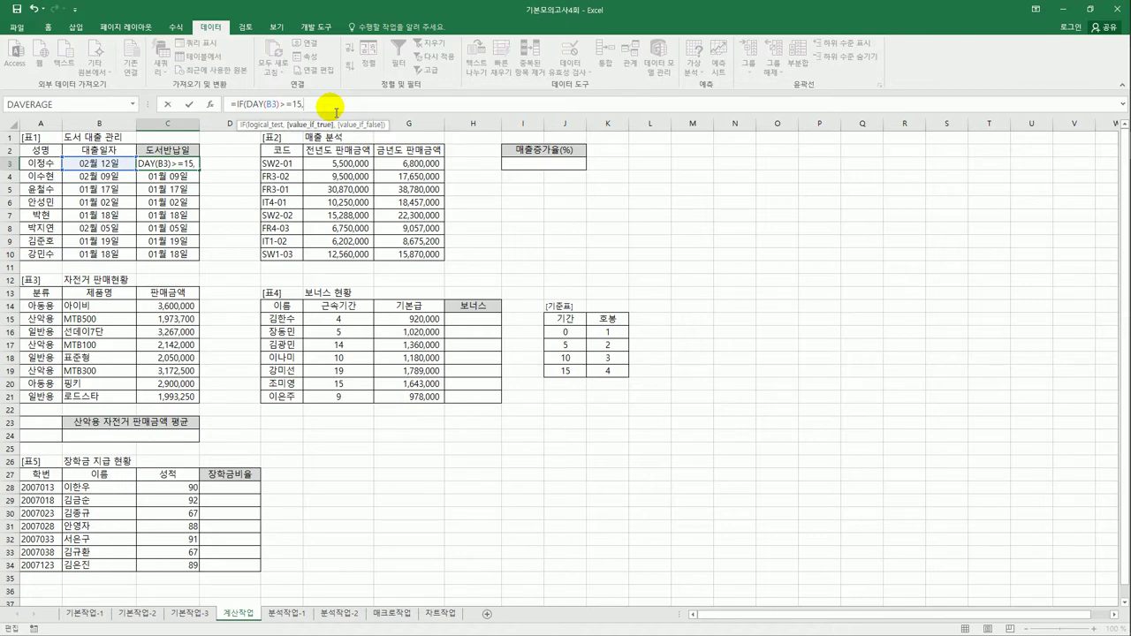
click(95, 165)
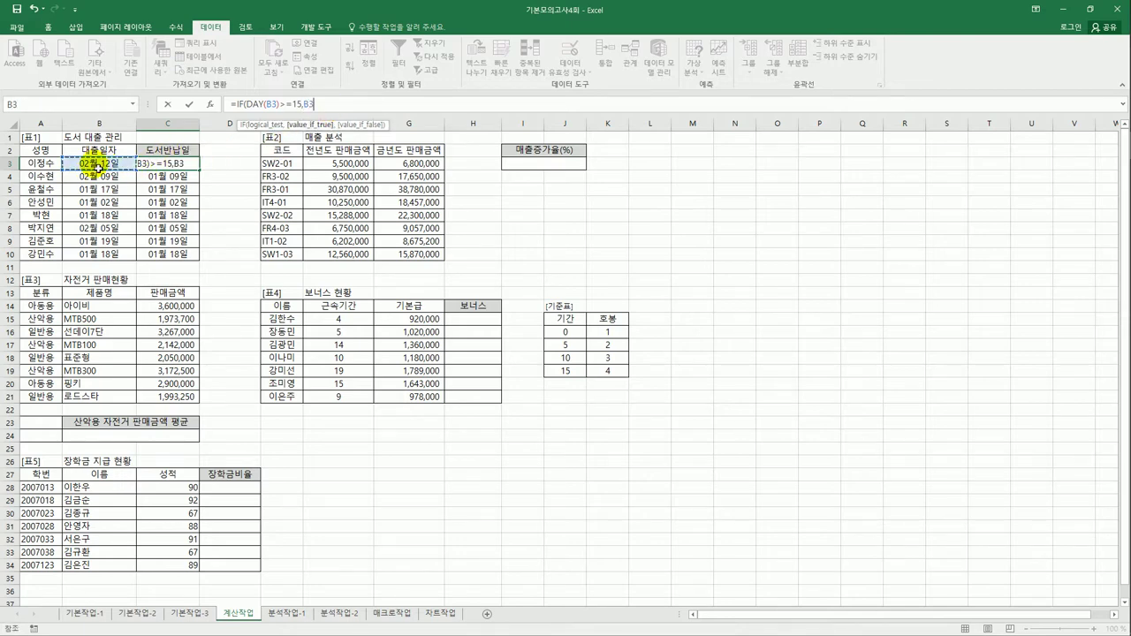
text(+10)
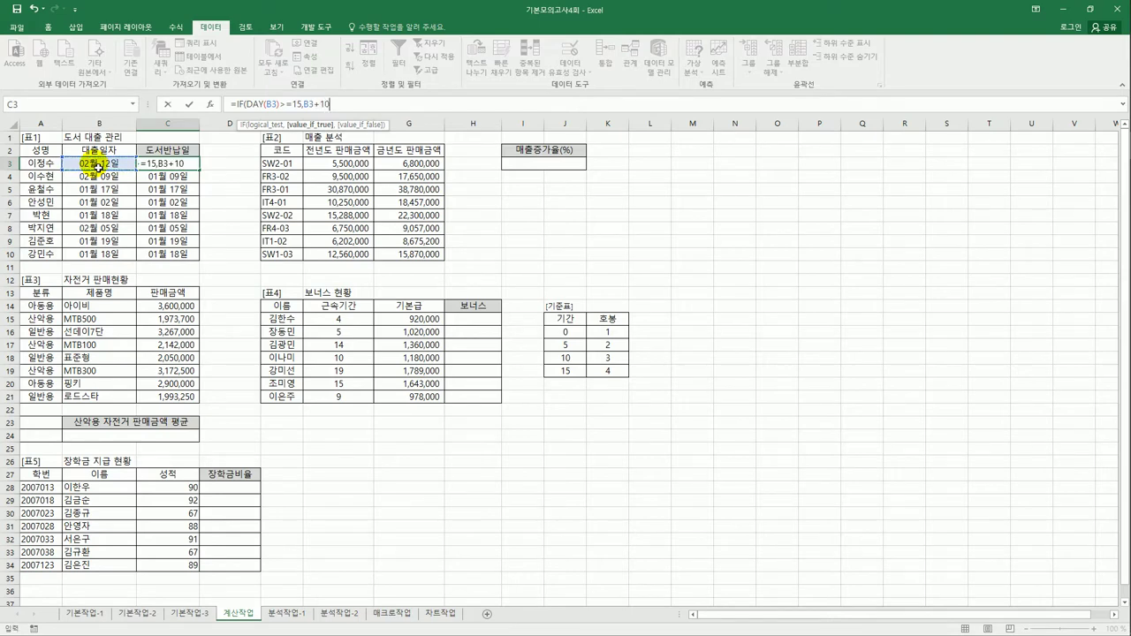
text(,)
click(94, 164)
text(+7)
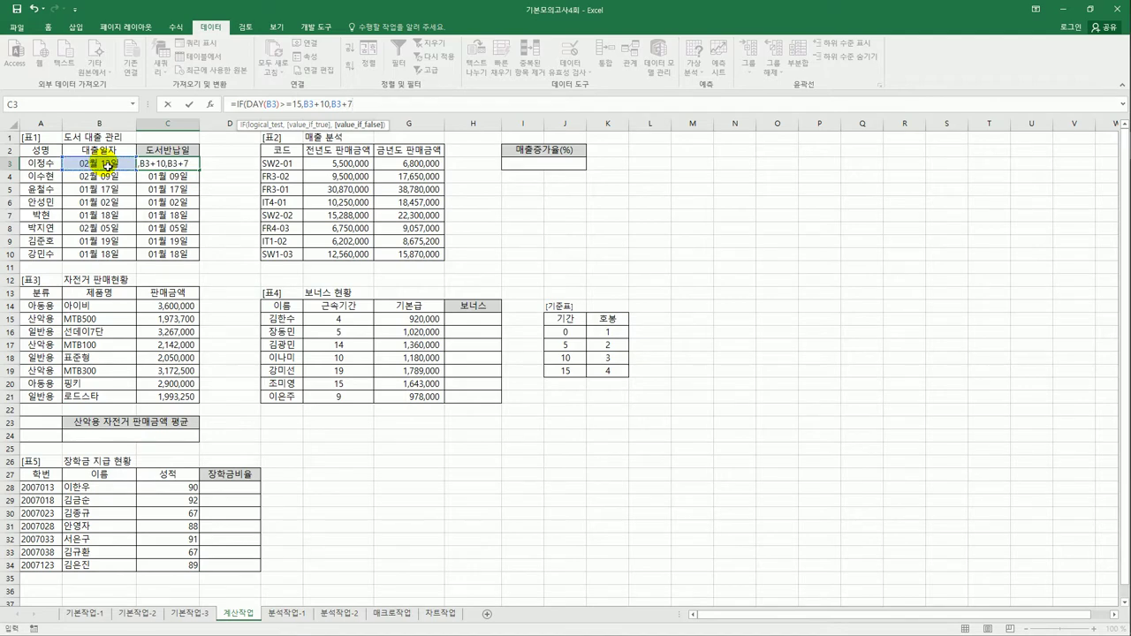
key(Return)
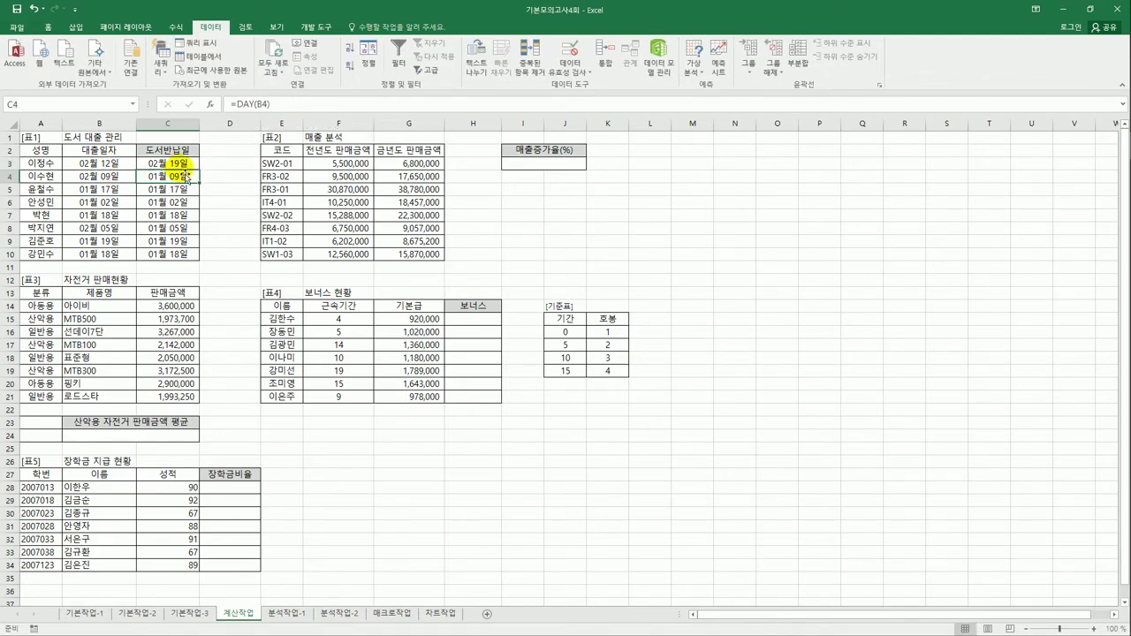
Step: Fill the C3 formula down through C10 and review the B3+7 argument in C3
drag(201, 171, 200, 258)
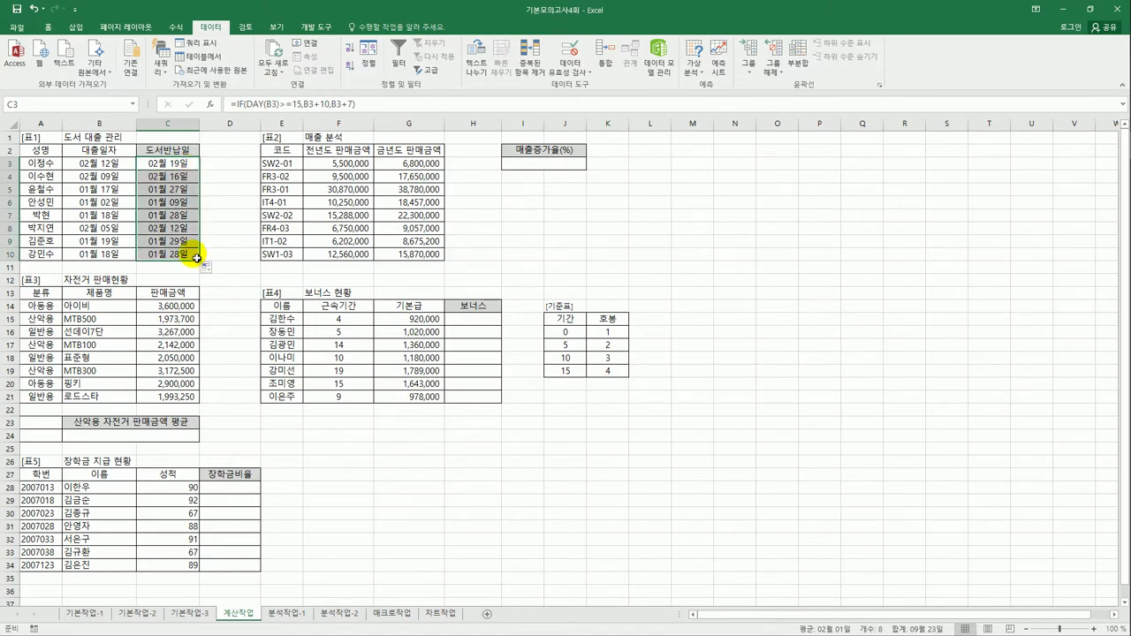
click(115, 163)
click(168, 163)
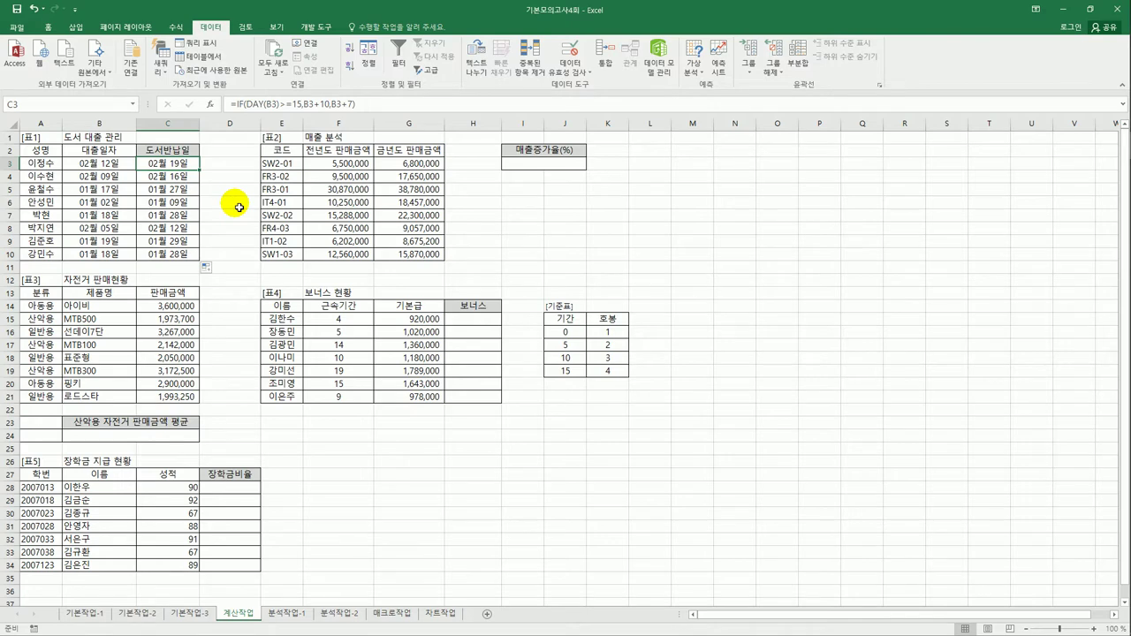
drag(330, 105, 354, 104)
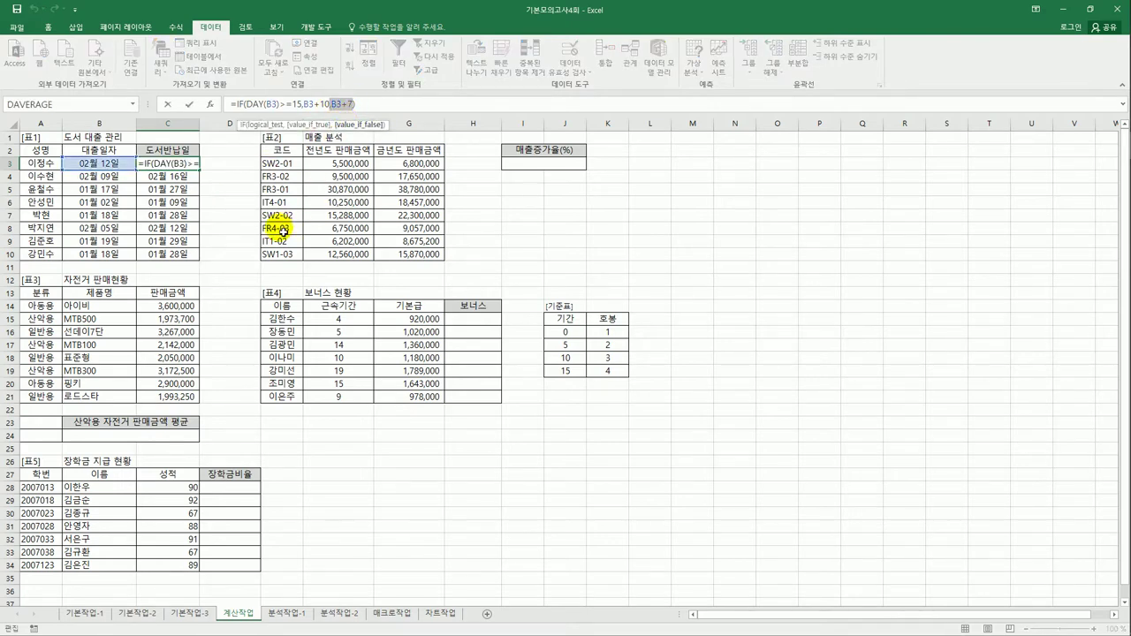
key(ctrl+Return)
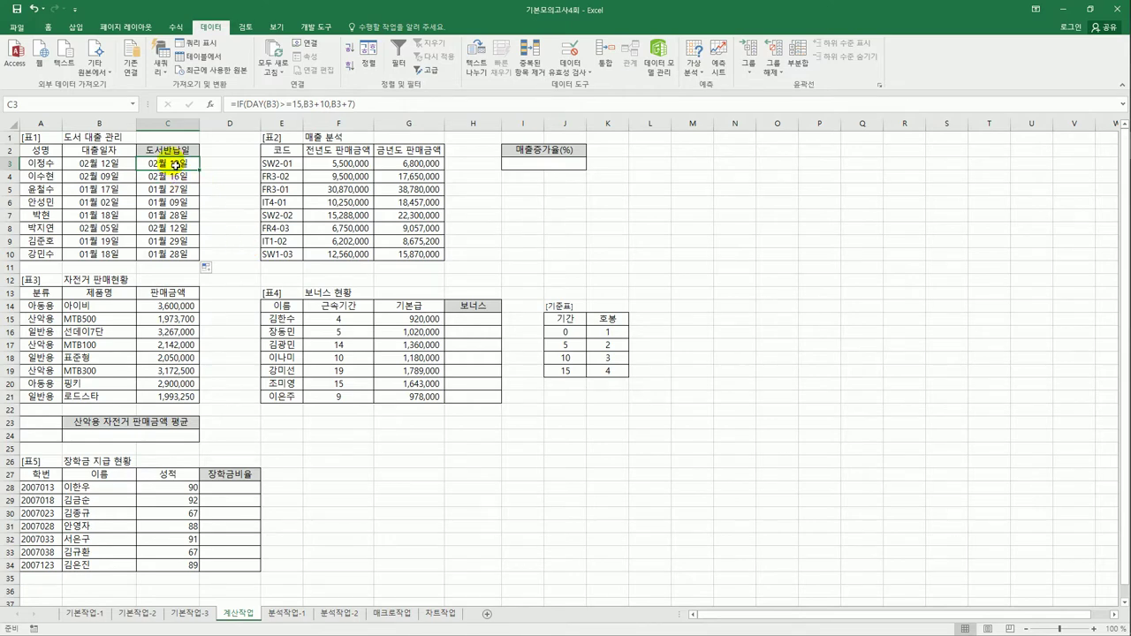
Step: Examine the number format of the return dates in C3:C10 and leave the cell format settings without changing them
drag(167, 162, 181, 254)
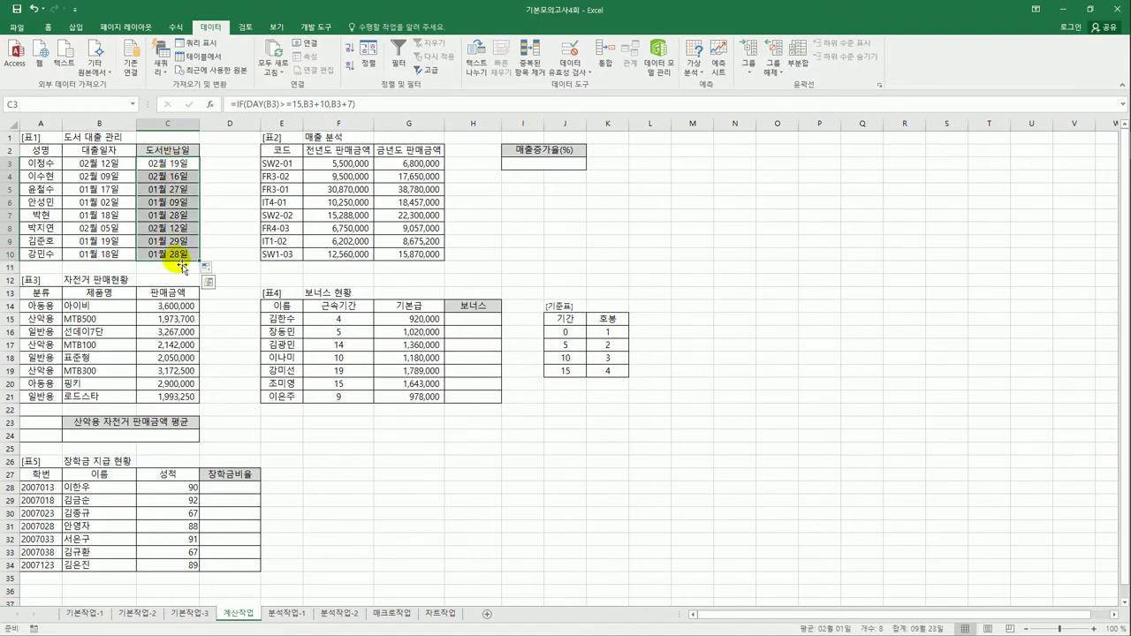
right_click(173, 166)
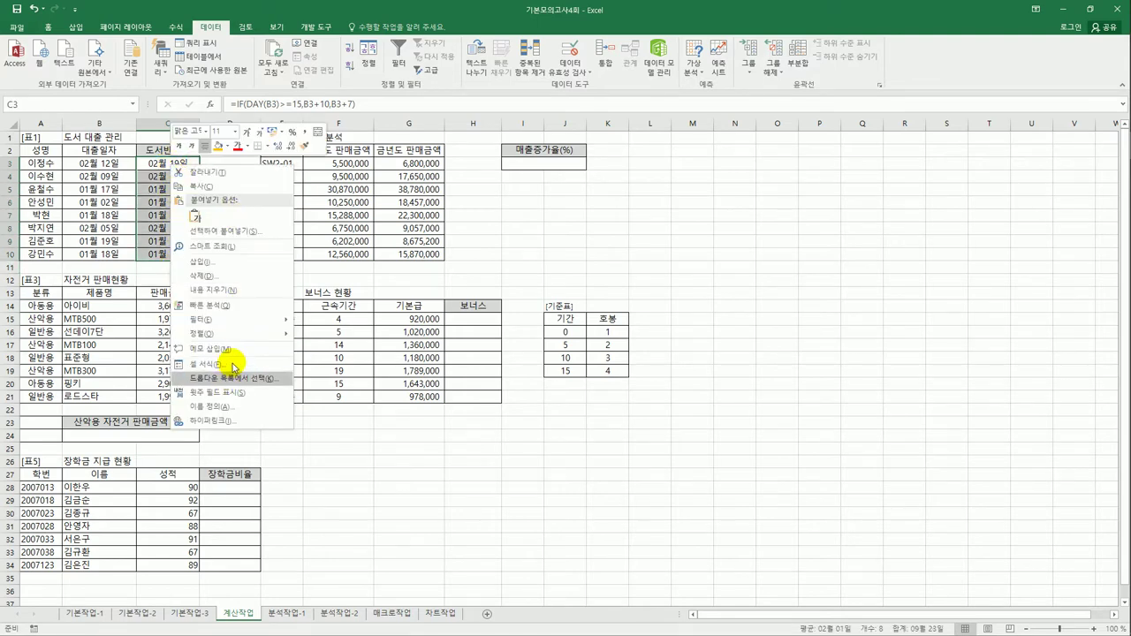
click(265, 371)
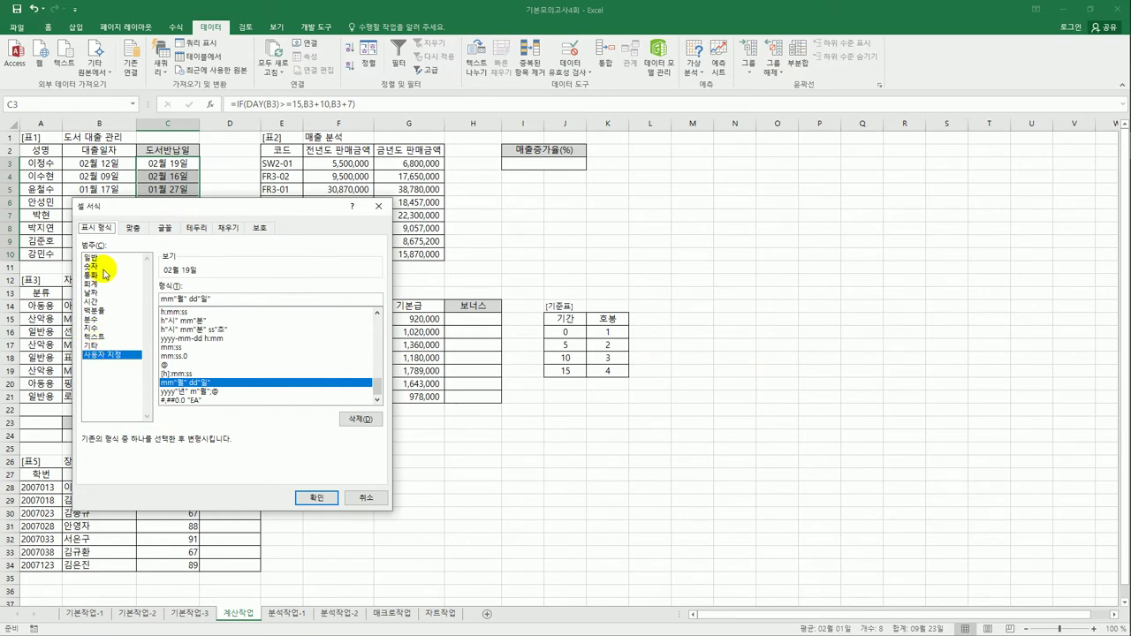
click(367, 498)
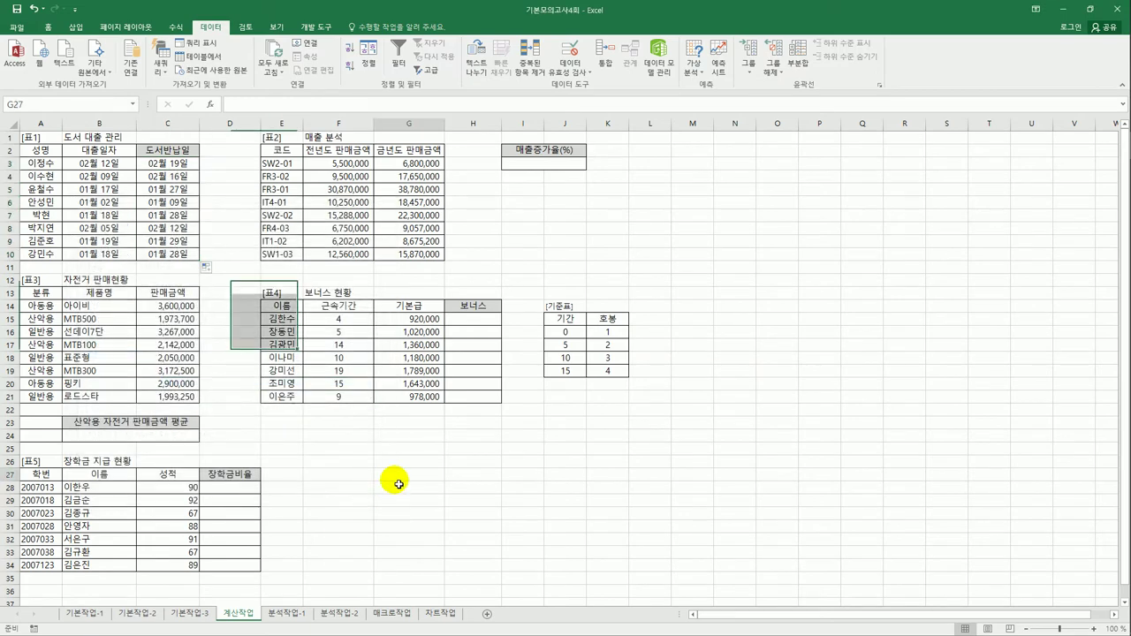
click(397, 482)
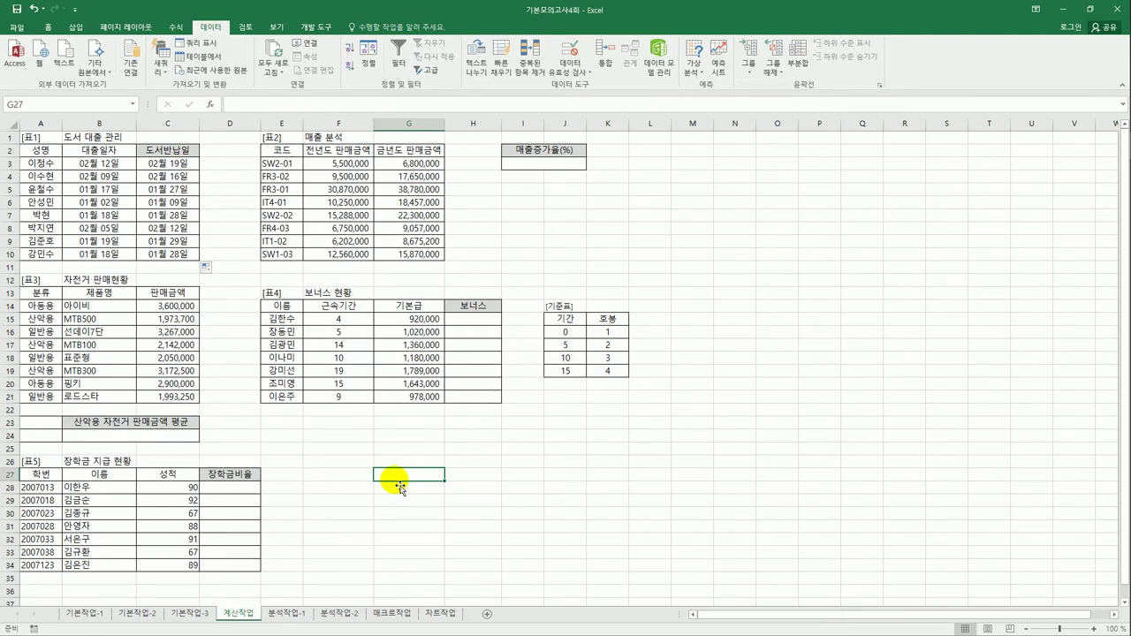
Step: Enter =SUM(F3:F10)/SUM(G3:G10)*100 in the 매출증가율(%) cell I3 of the 매출 분석 table
click(362, 166)
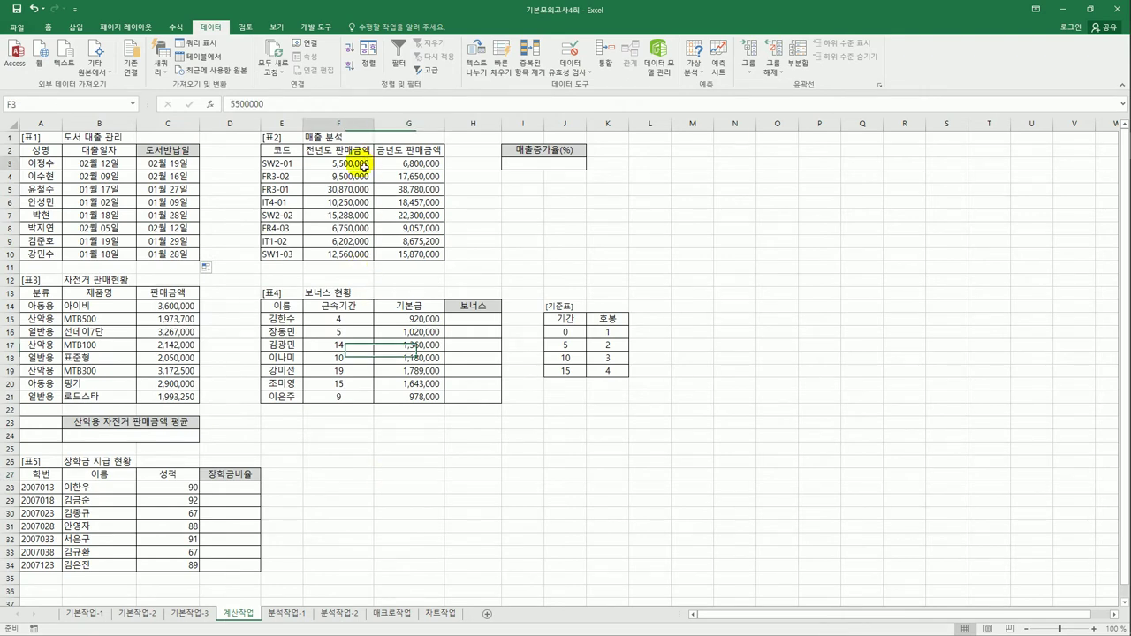
click(414, 165)
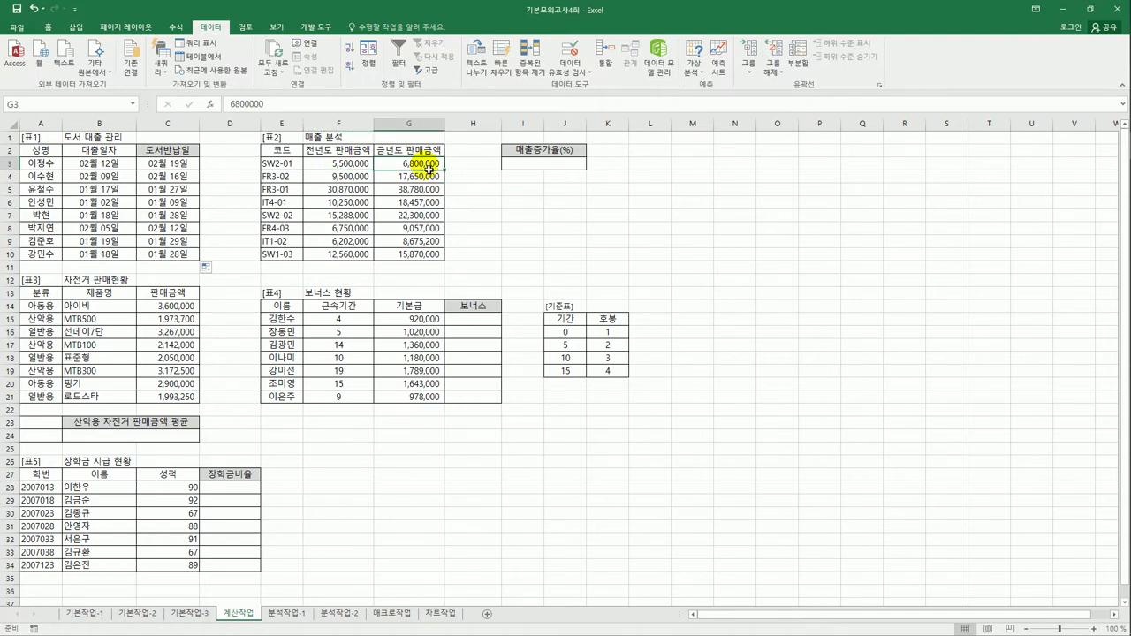
click(548, 168)
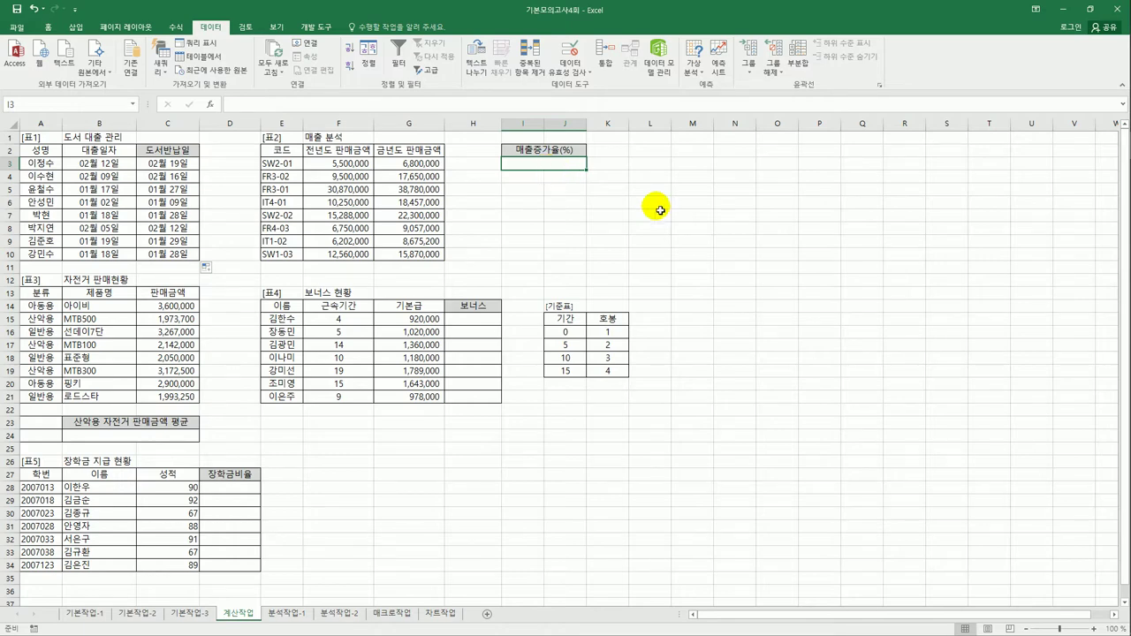
text(=)
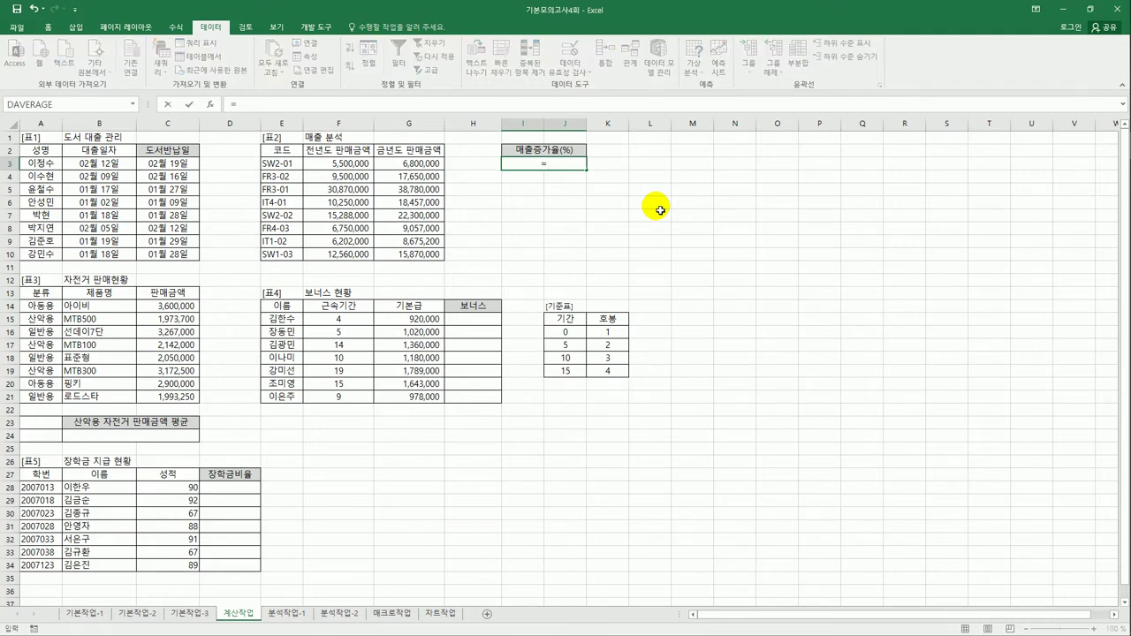
text(sum()
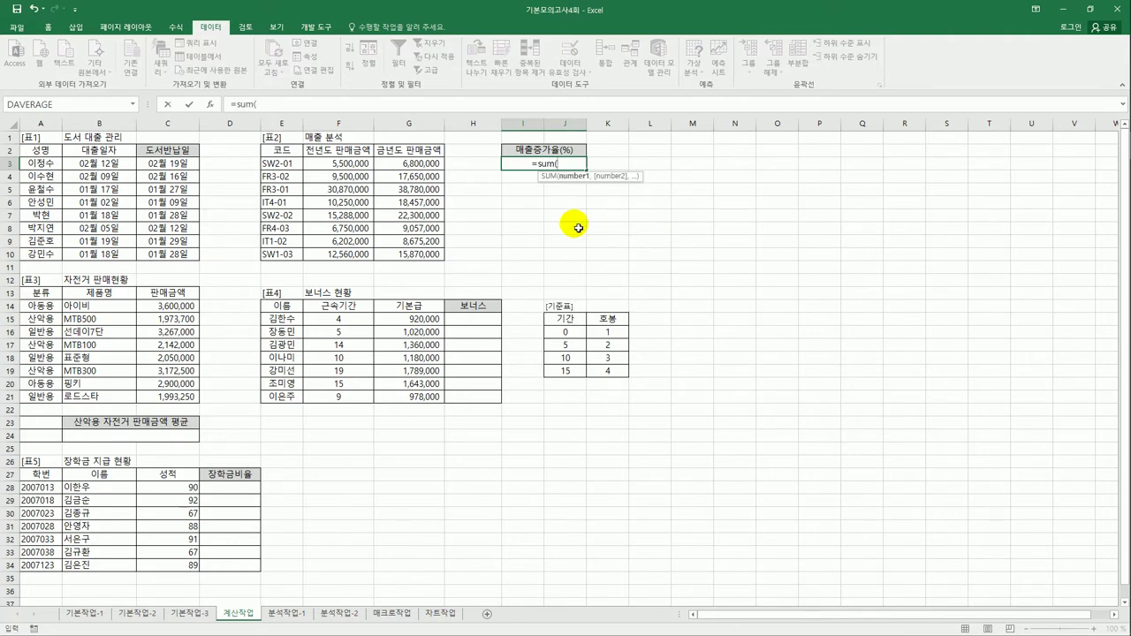
drag(356, 163, 362, 260)
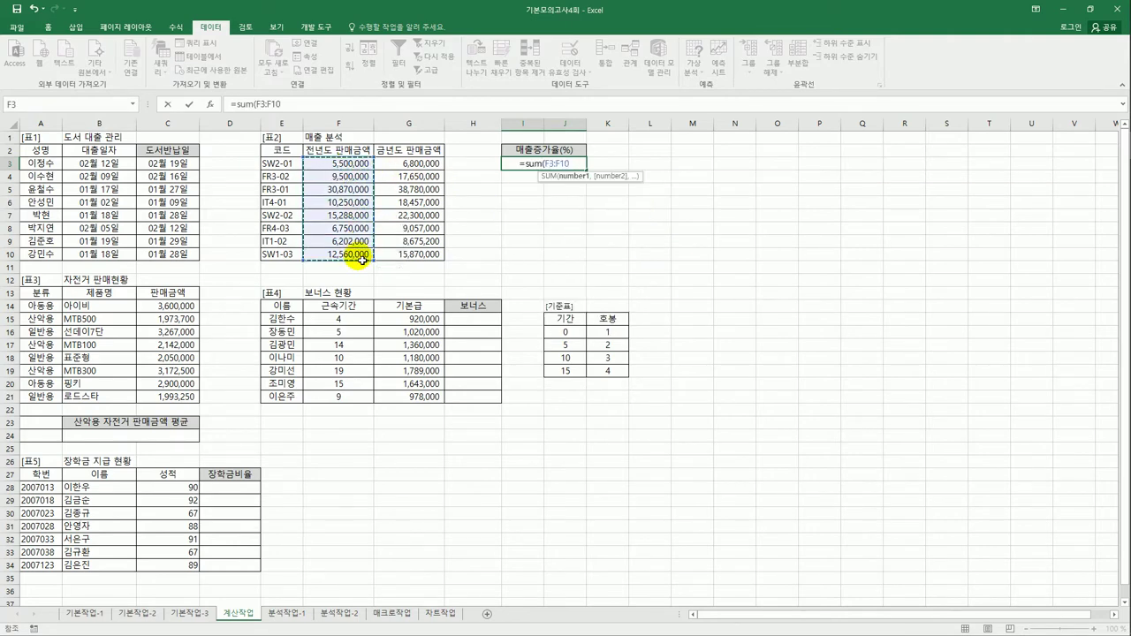
text())
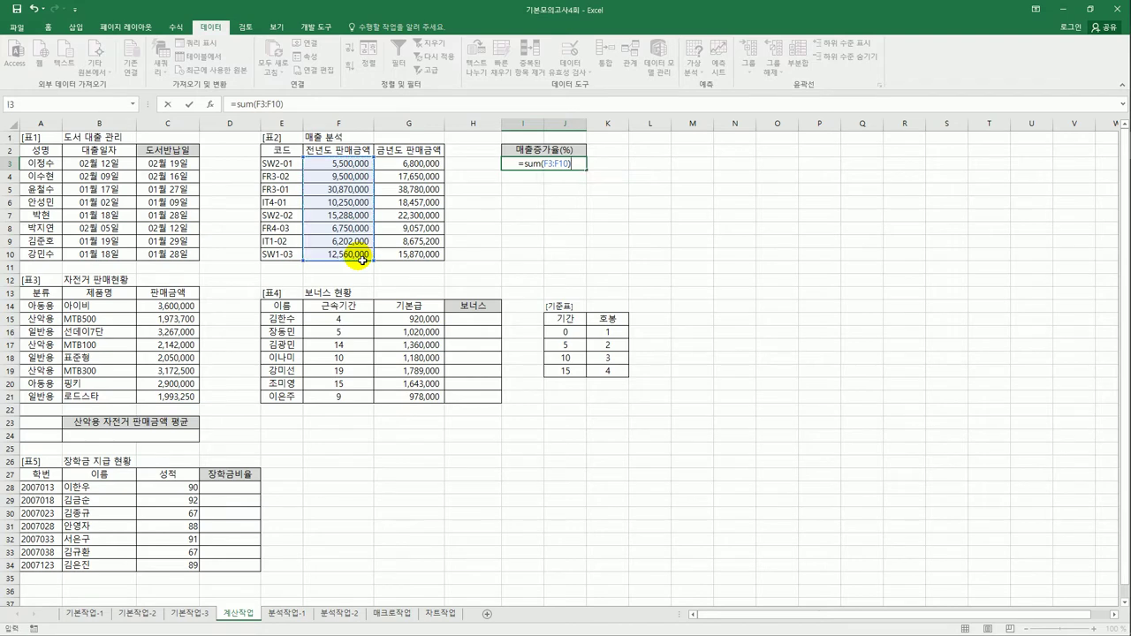
text(/sum()
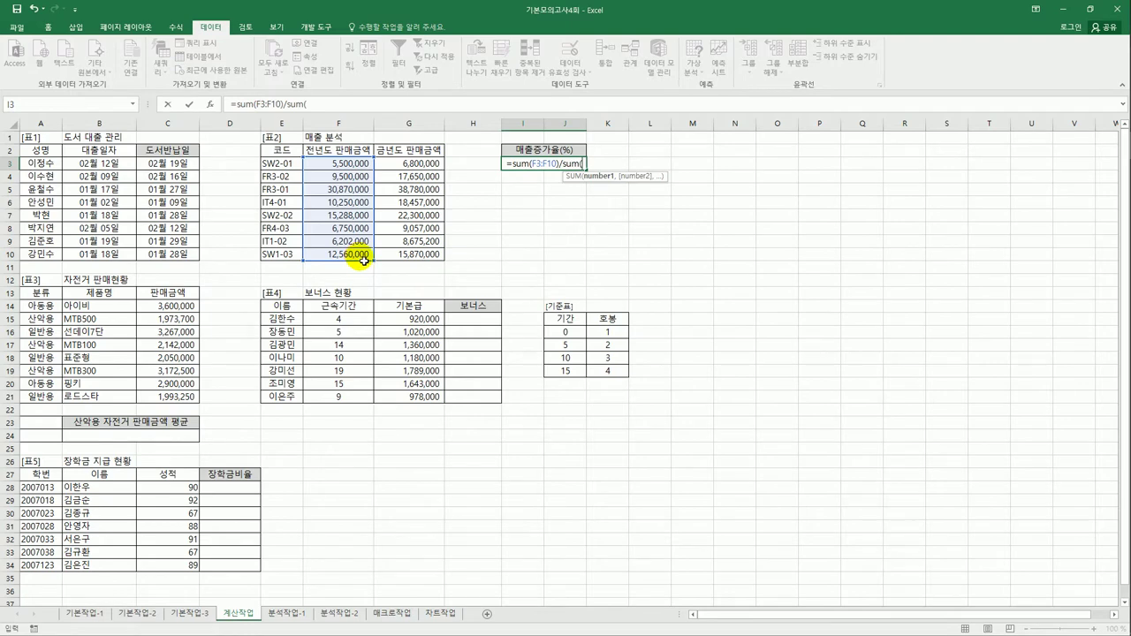
drag(411, 164, 433, 255)
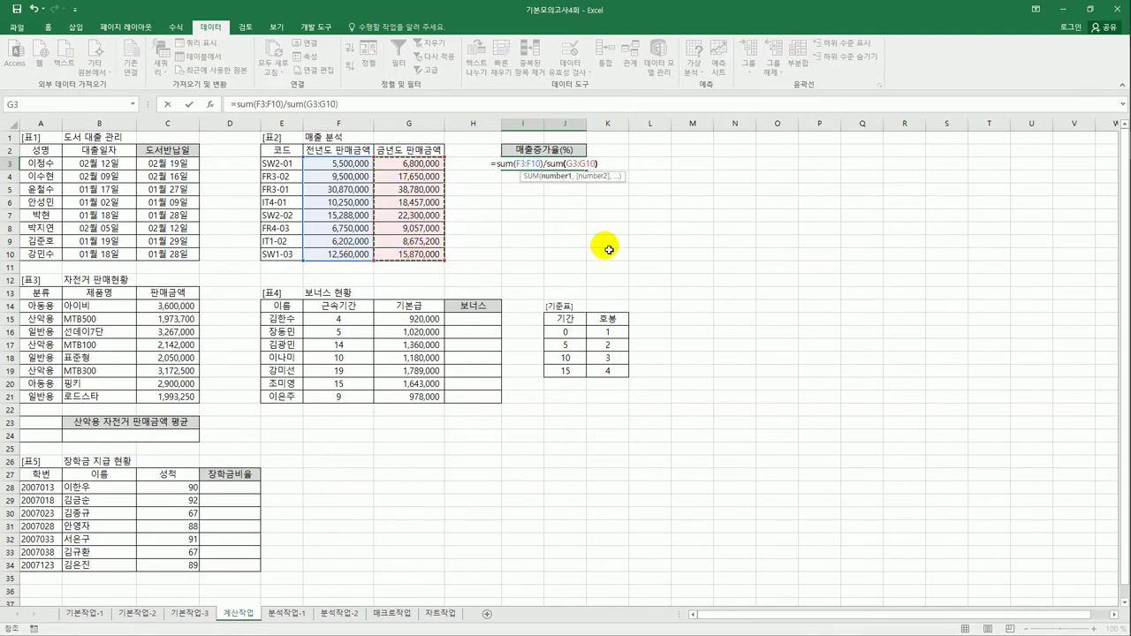
text())
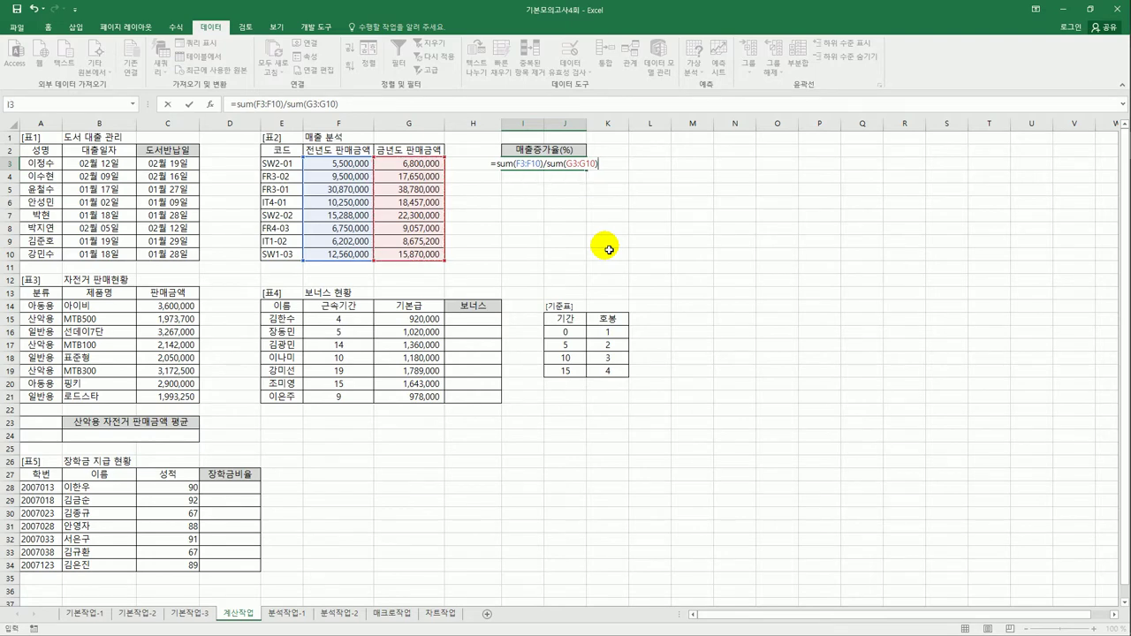
text(*100)
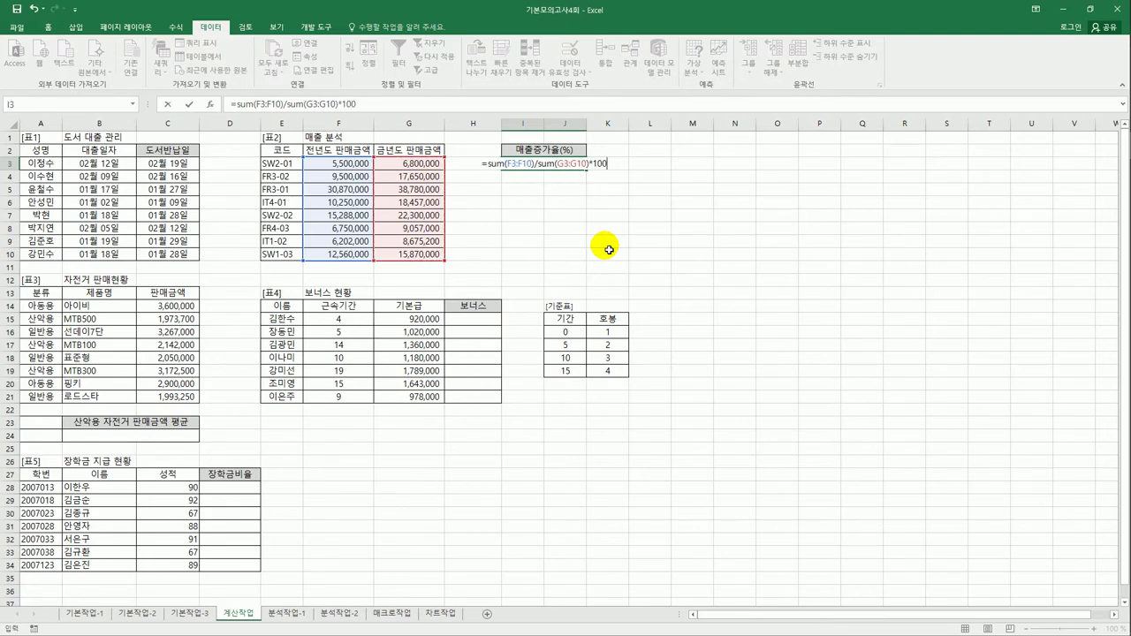
key(Return)
Step: Wrap the I3 formula in ROUND with one decimal place, giving =ROUND(SUM(F3:F10)/SUM(G3:G10)*100,1)
click(578, 164)
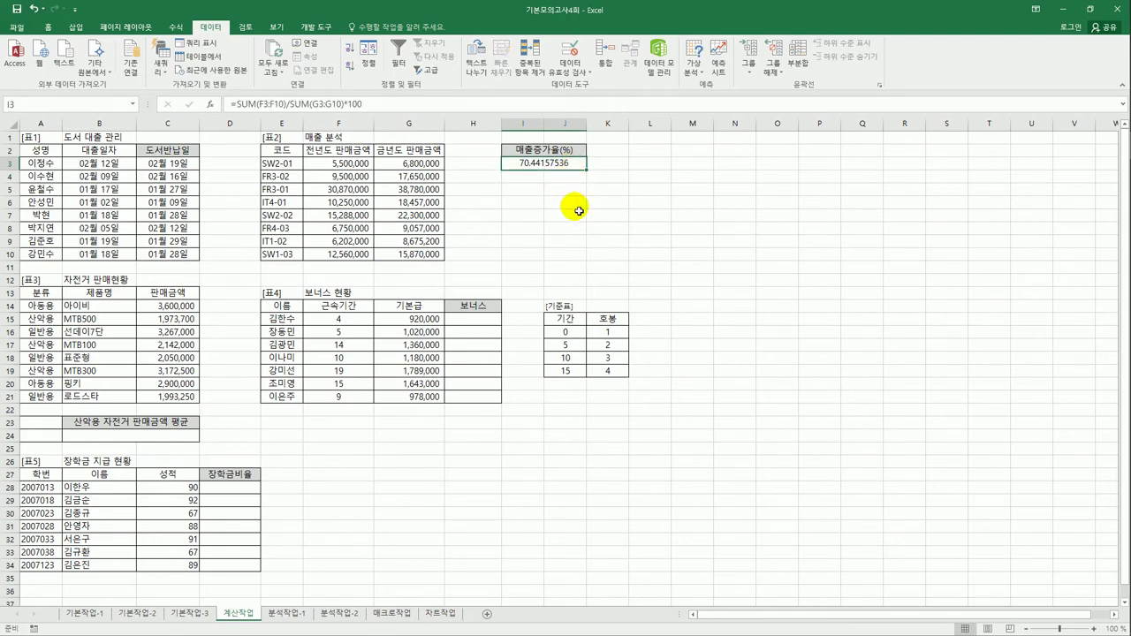
click(235, 105)
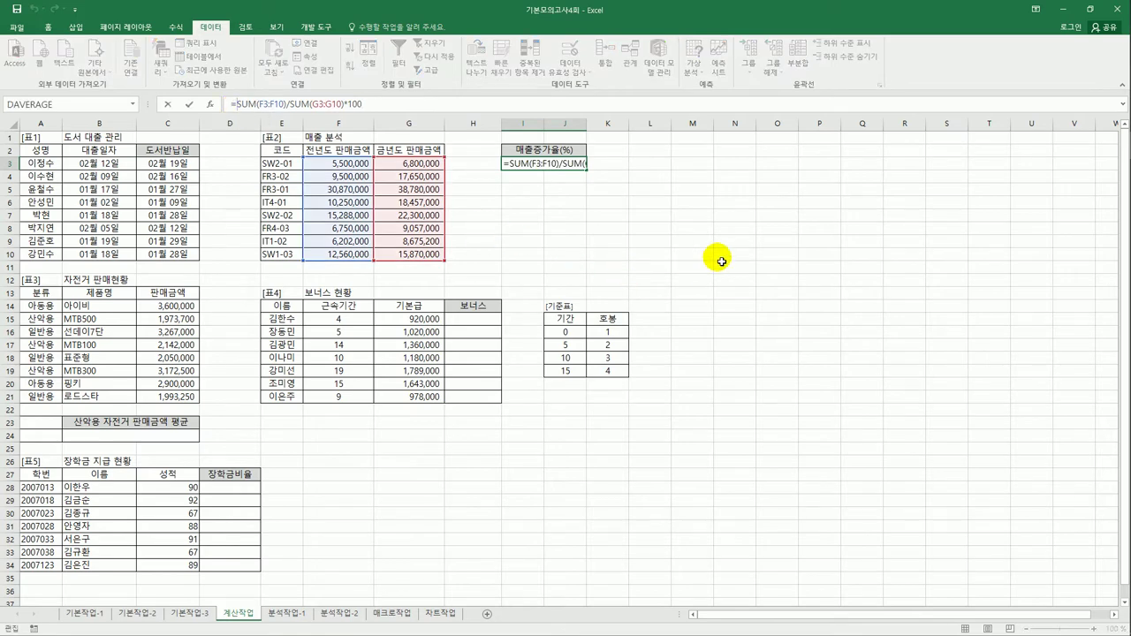
text(rou)
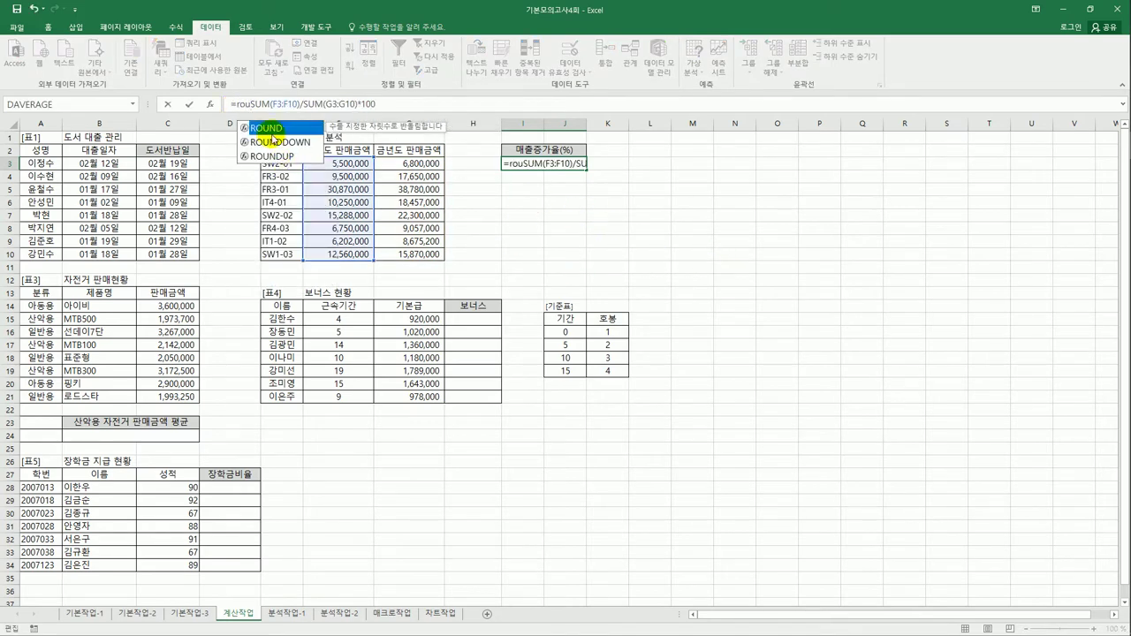
double_click(269, 129)
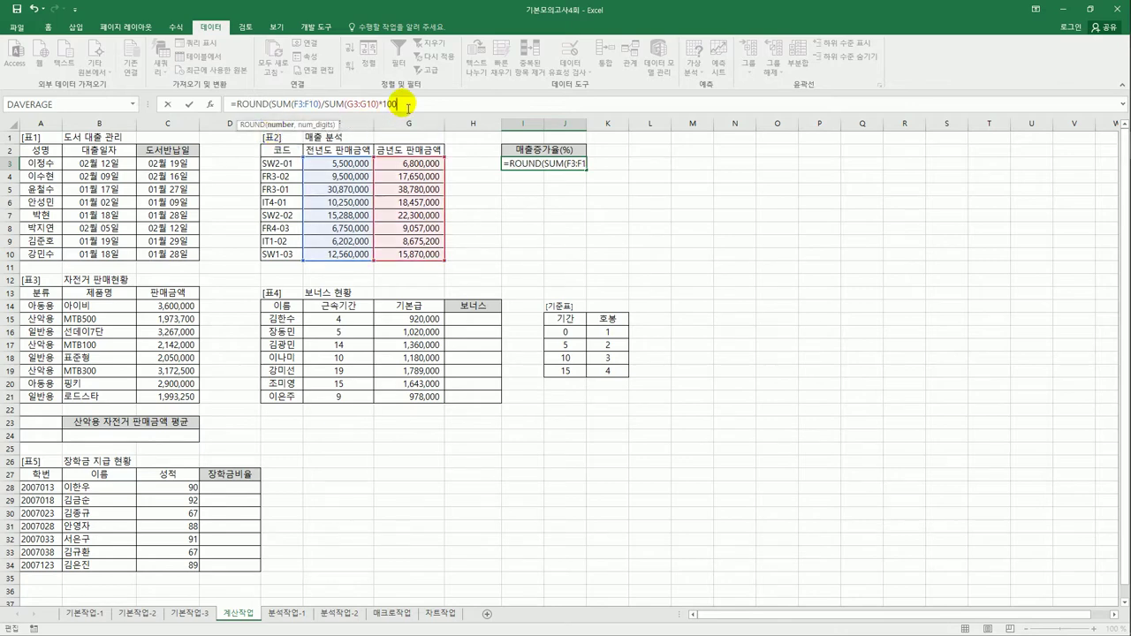
text(,)
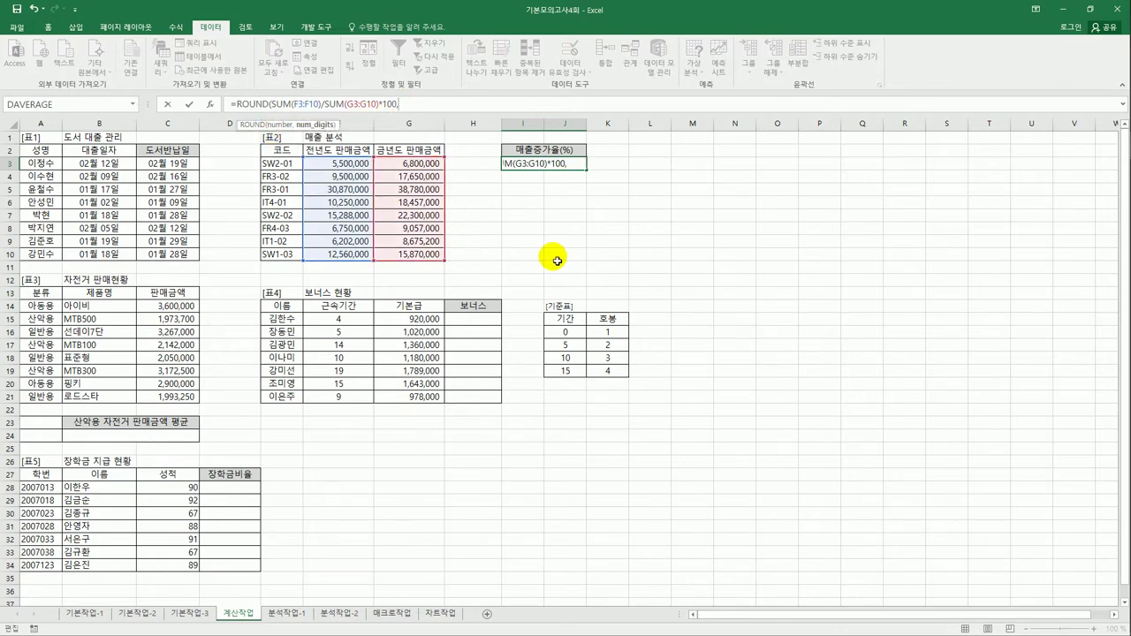
text(1)
key(Return)
click(548, 167)
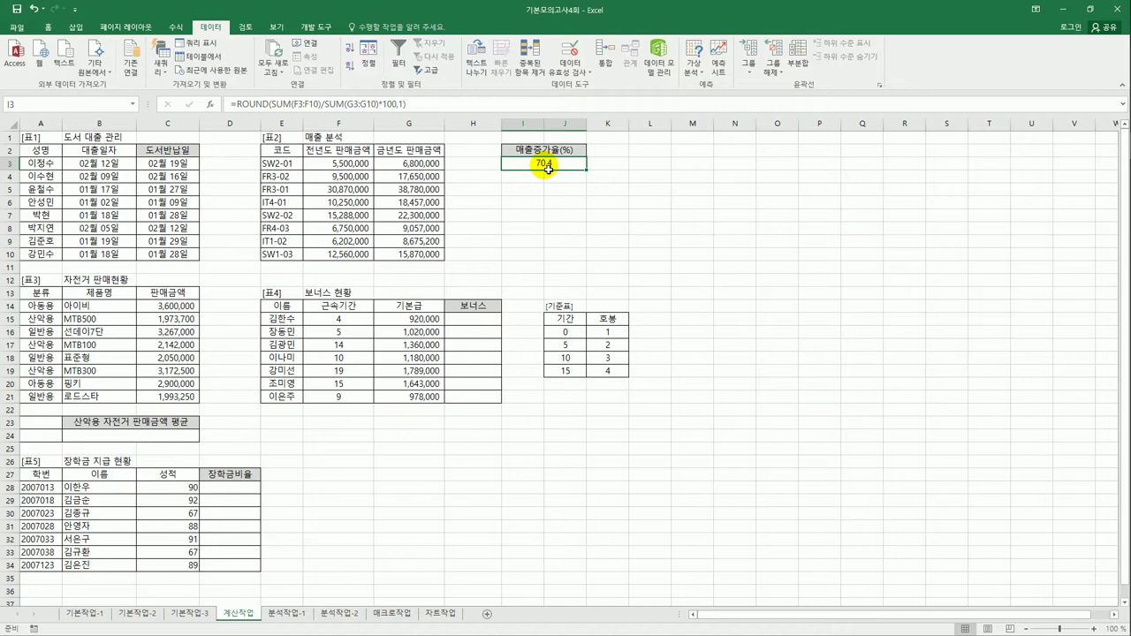
Step: Copy the 분류 header and the 산악용 entry from the 자전거 판매현황 table into A23:A24 as the criteria range
click(41, 294)
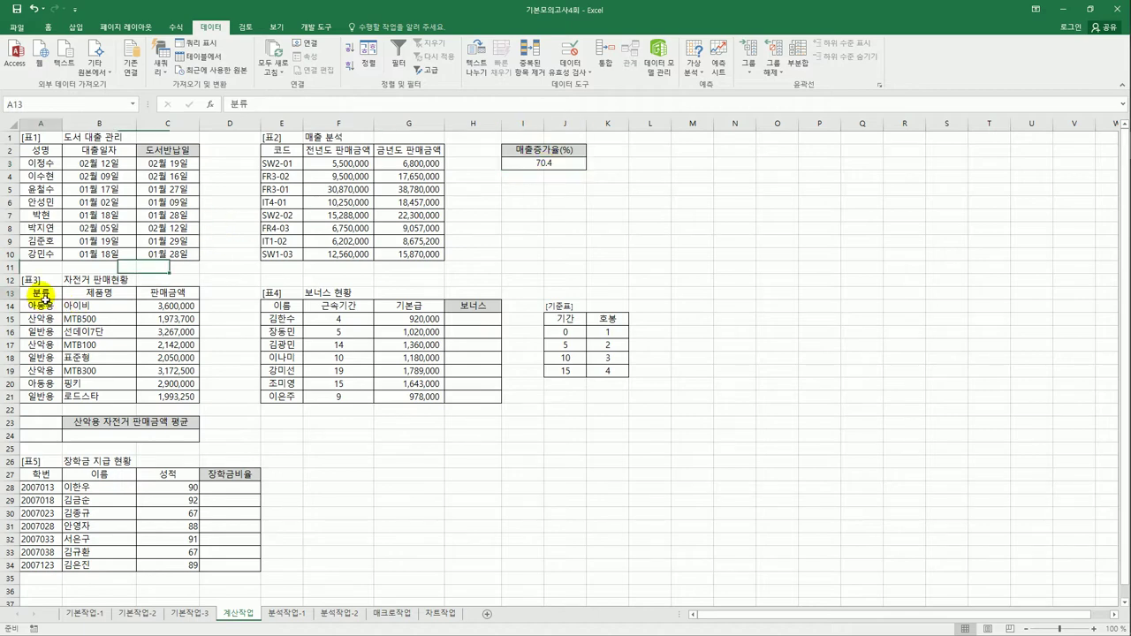
ctrl+click(42, 319)
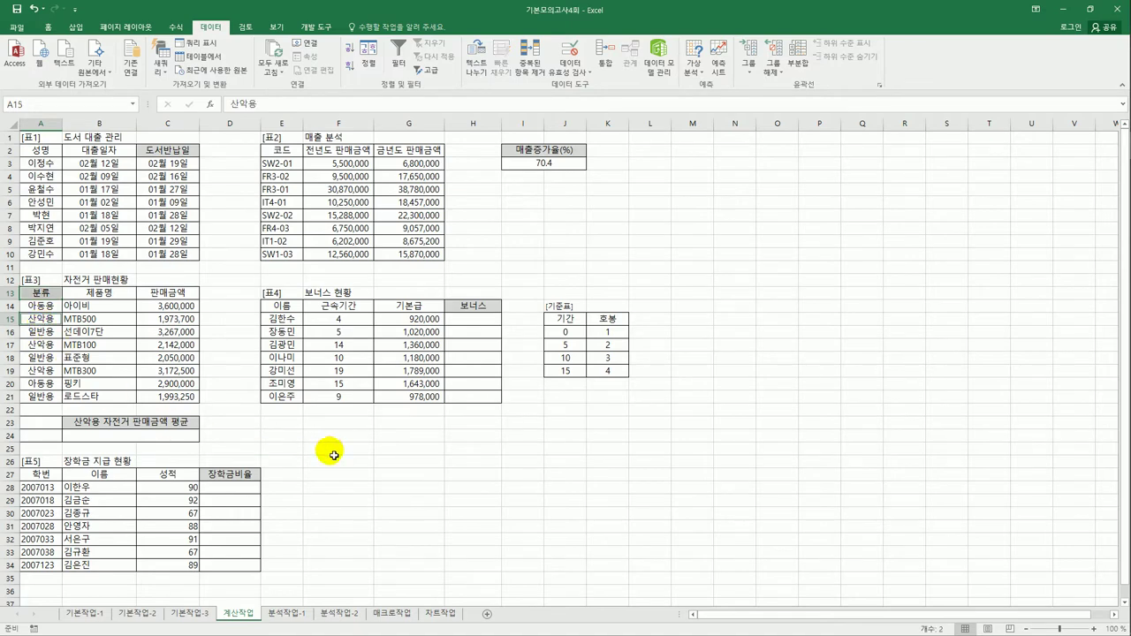
key(ctrl+c)
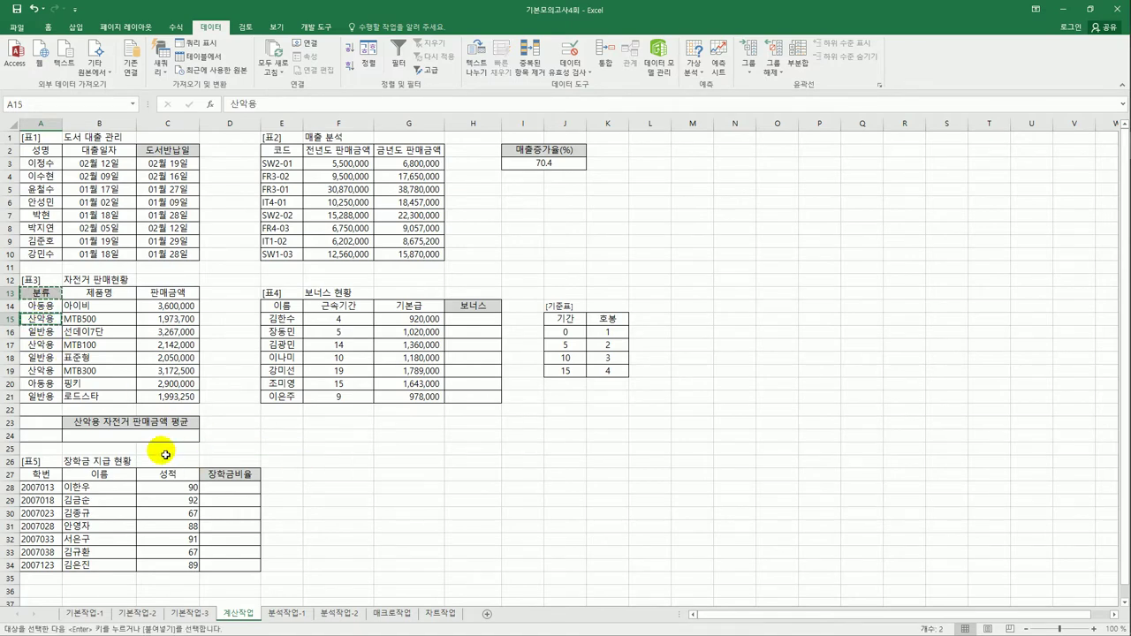
click(53, 430)
key(ctrl+v)
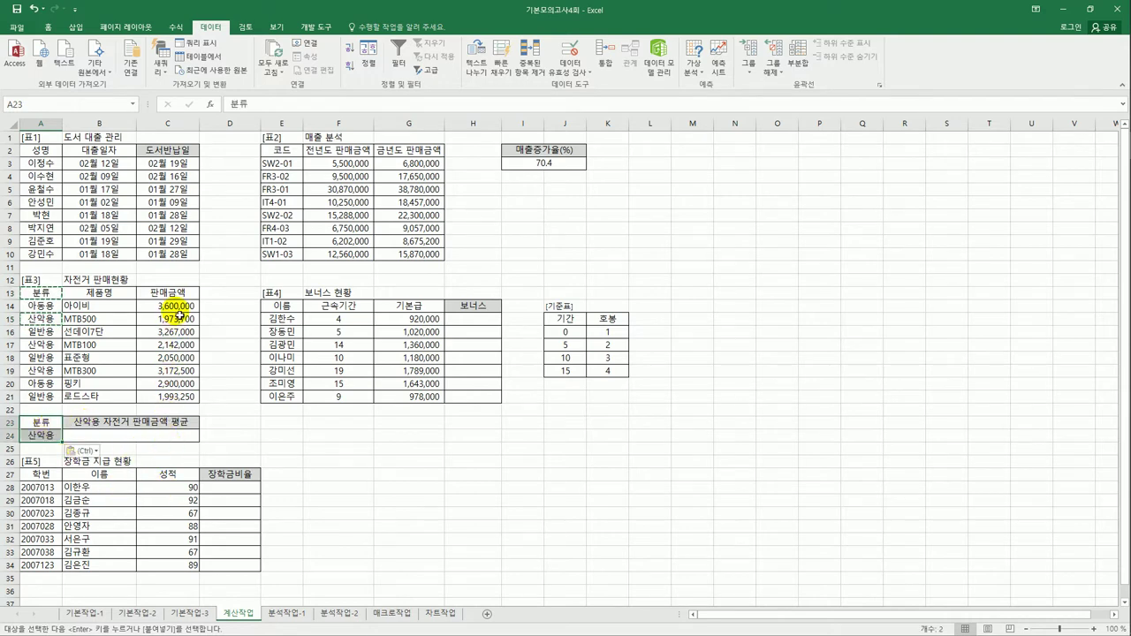
Step: Enter =DAVERAGE(A13:C21,C13,A23:A24) in the 산악용 자전거 판매금액 평균 cell B24
click(154, 449)
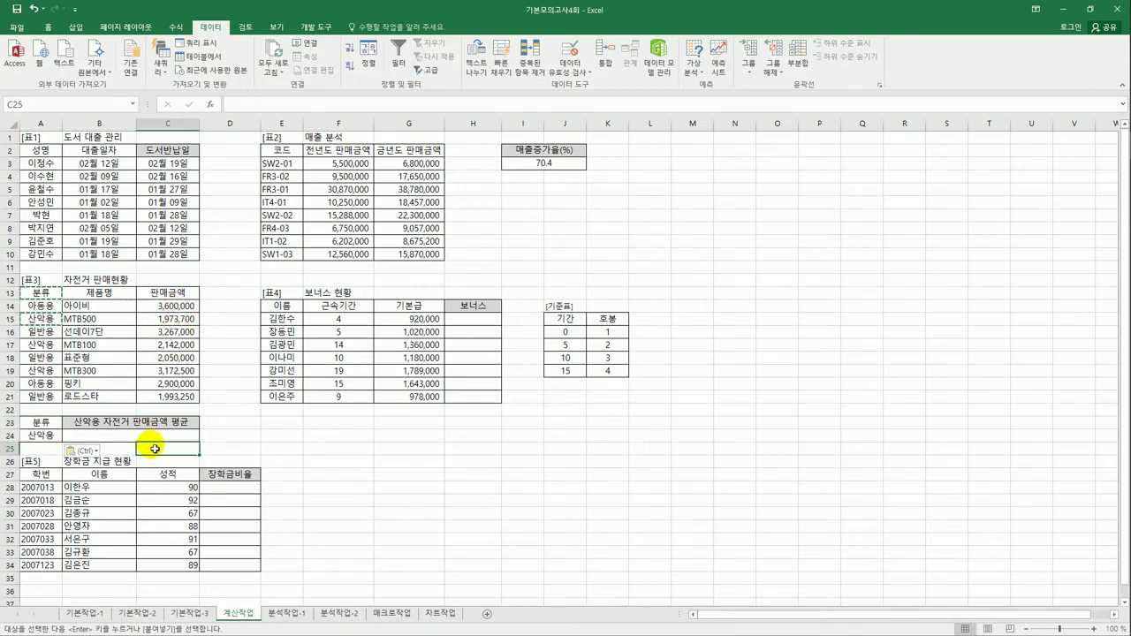
click(156, 442)
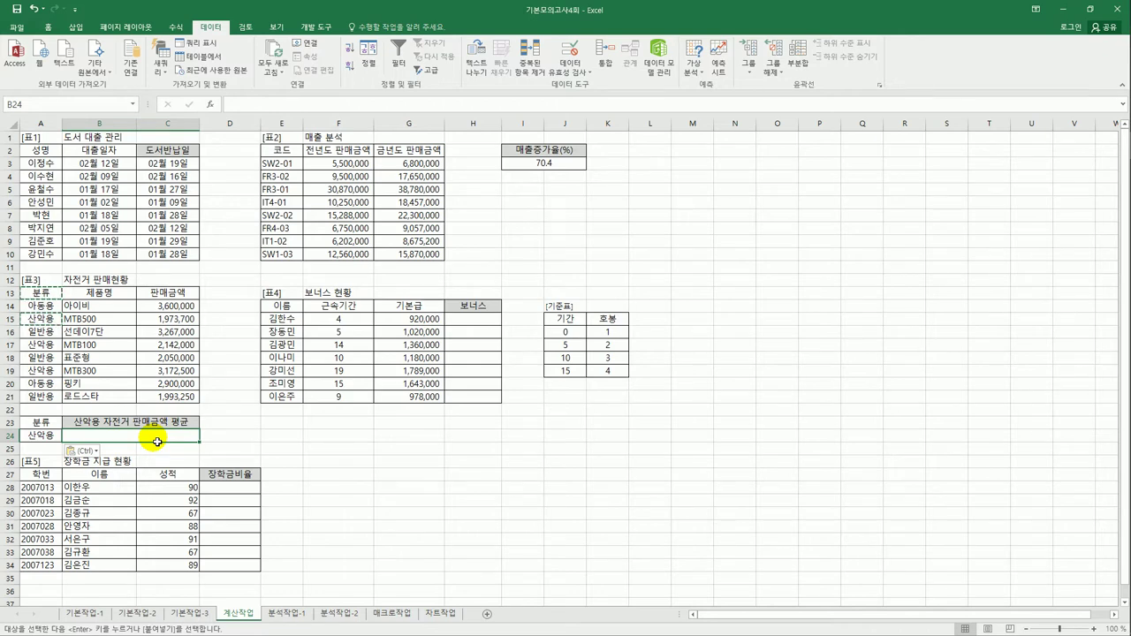
click(211, 104)
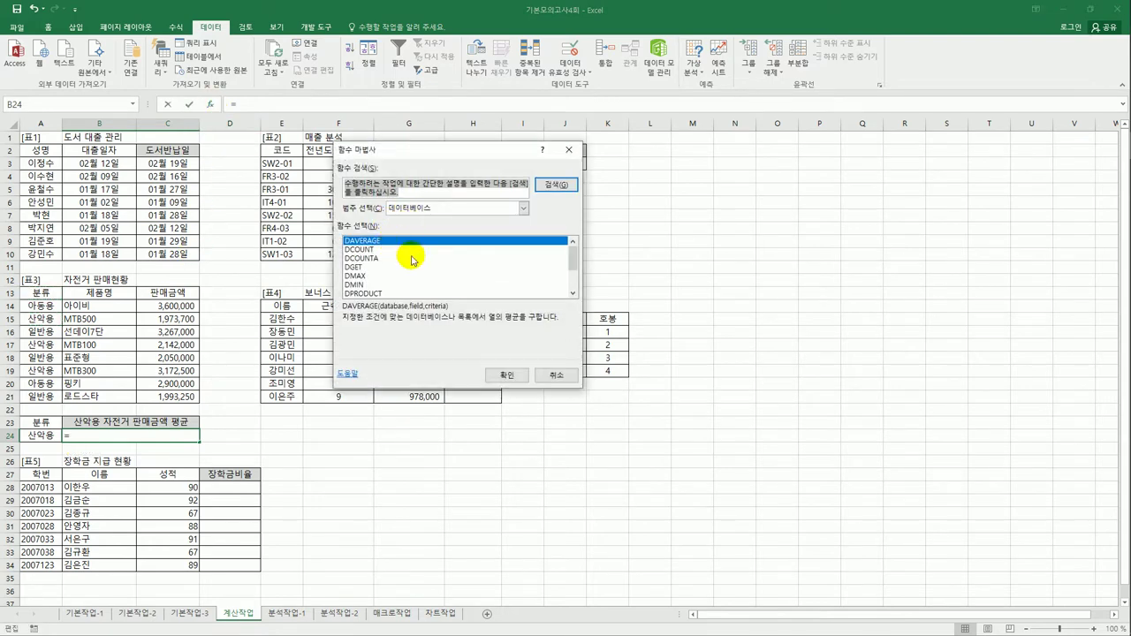
click(514, 385)
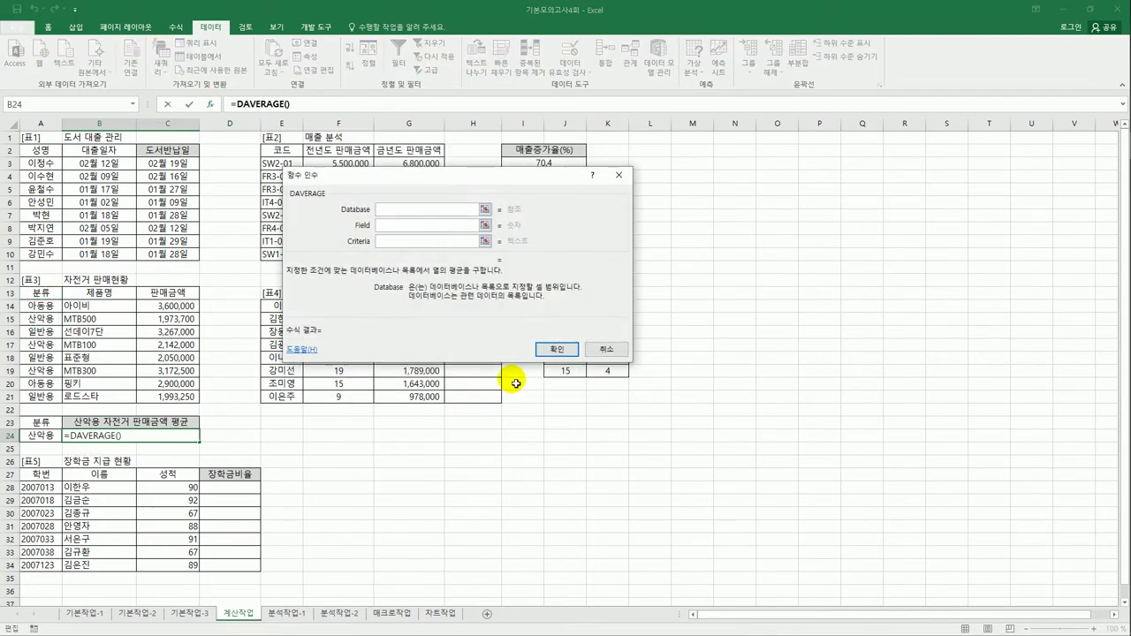
drag(34, 292, 152, 397)
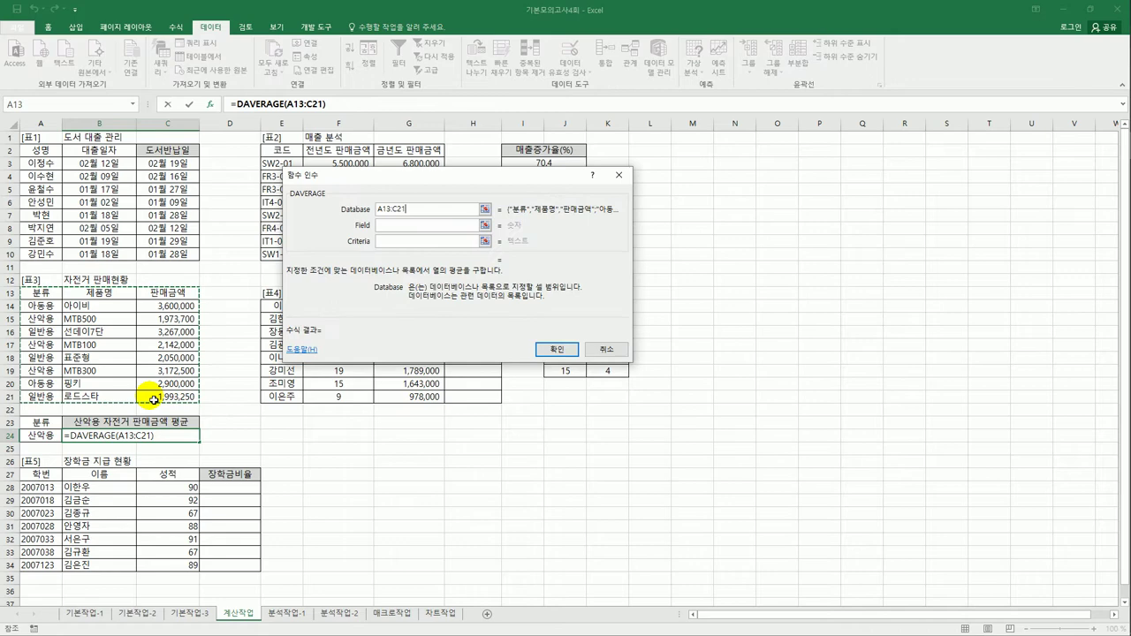
click(396, 226)
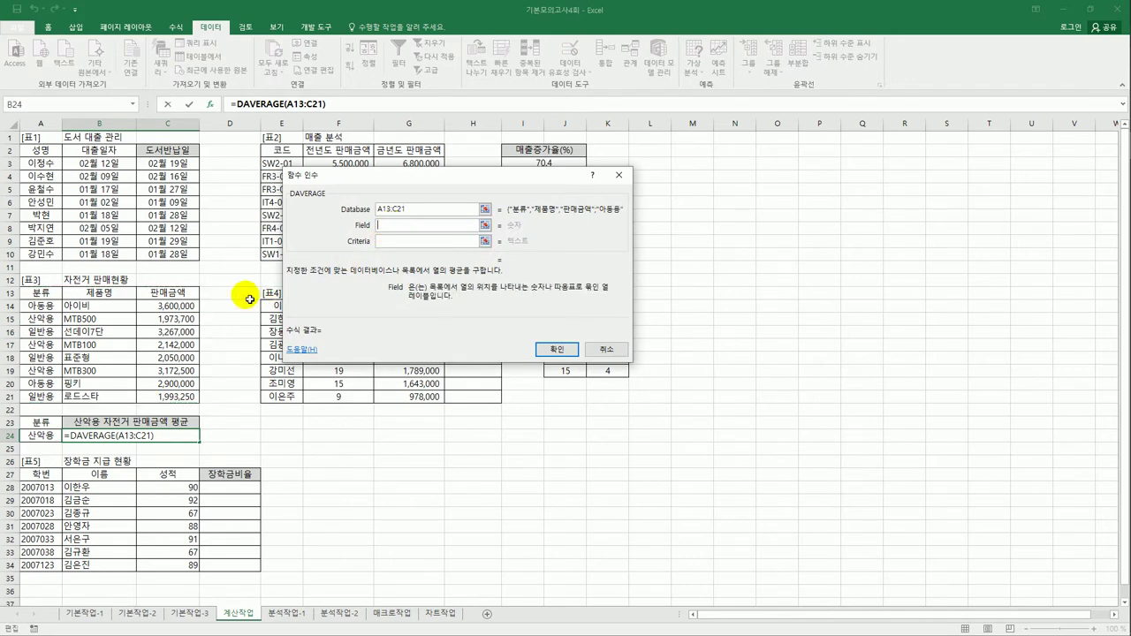
click(187, 295)
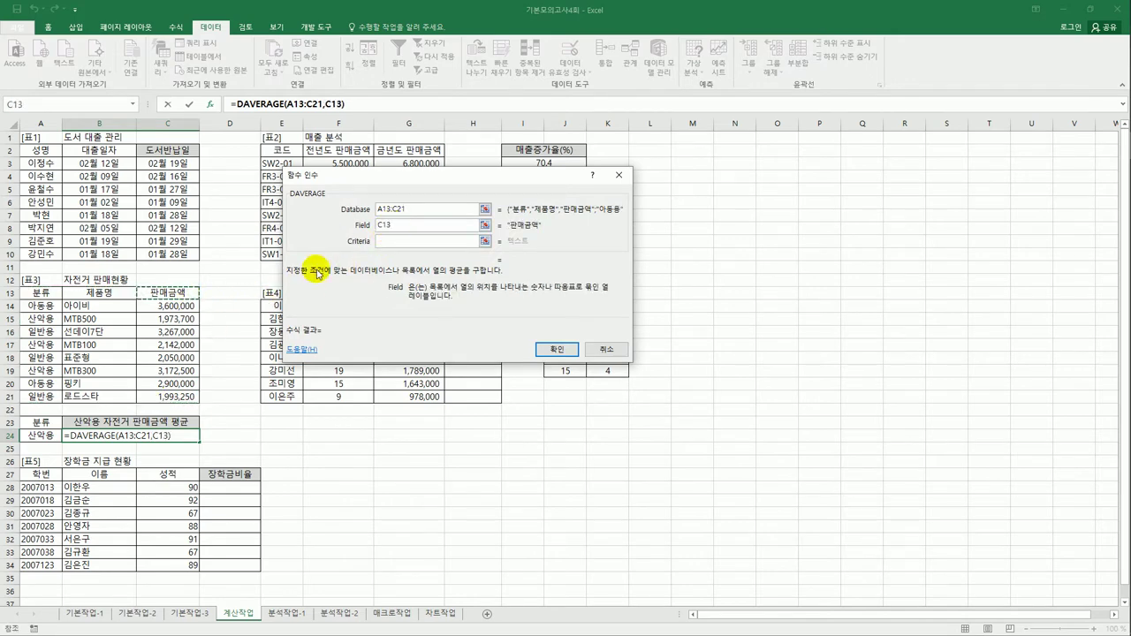
click(389, 241)
drag(49, 426, 40, 436)
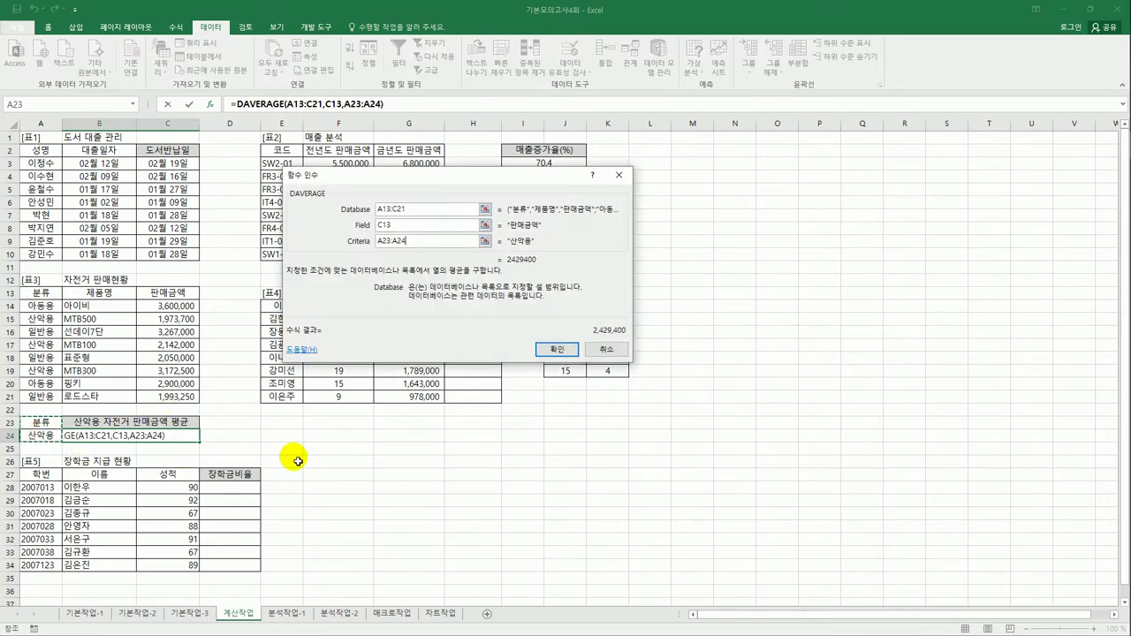
click(543, 349)
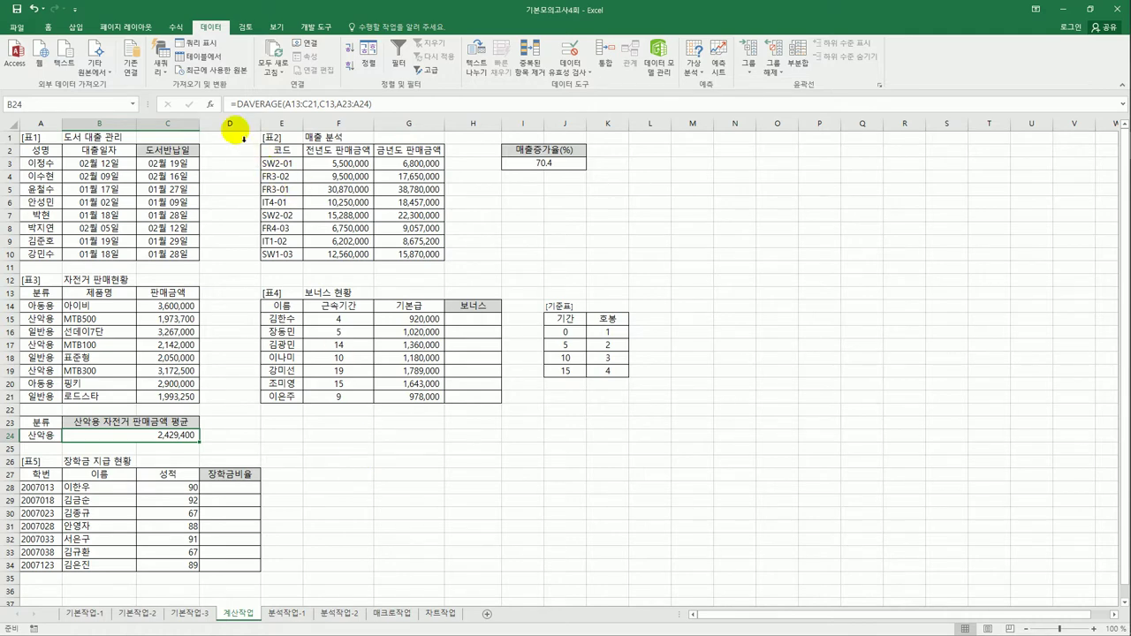
Step: Wrap the B24 average in ROUNDDOWN with -3 digits, giving =ROUNDDOWN(DAVERAGE(A13:C21,C13,A23:A24),-3)
click(237, 105)
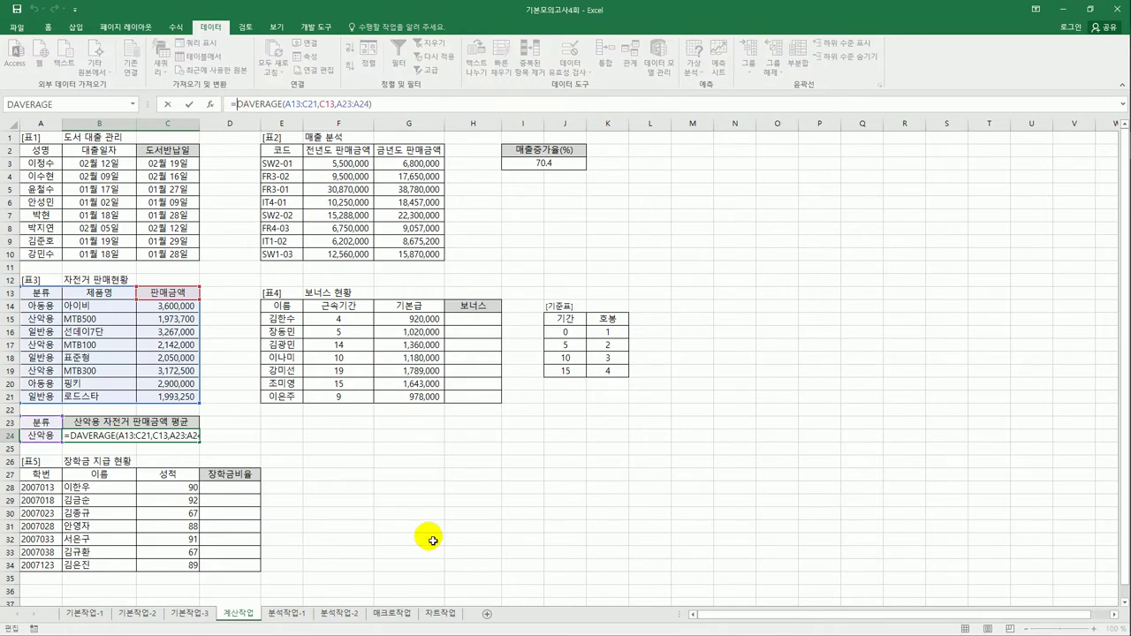
text(rou)
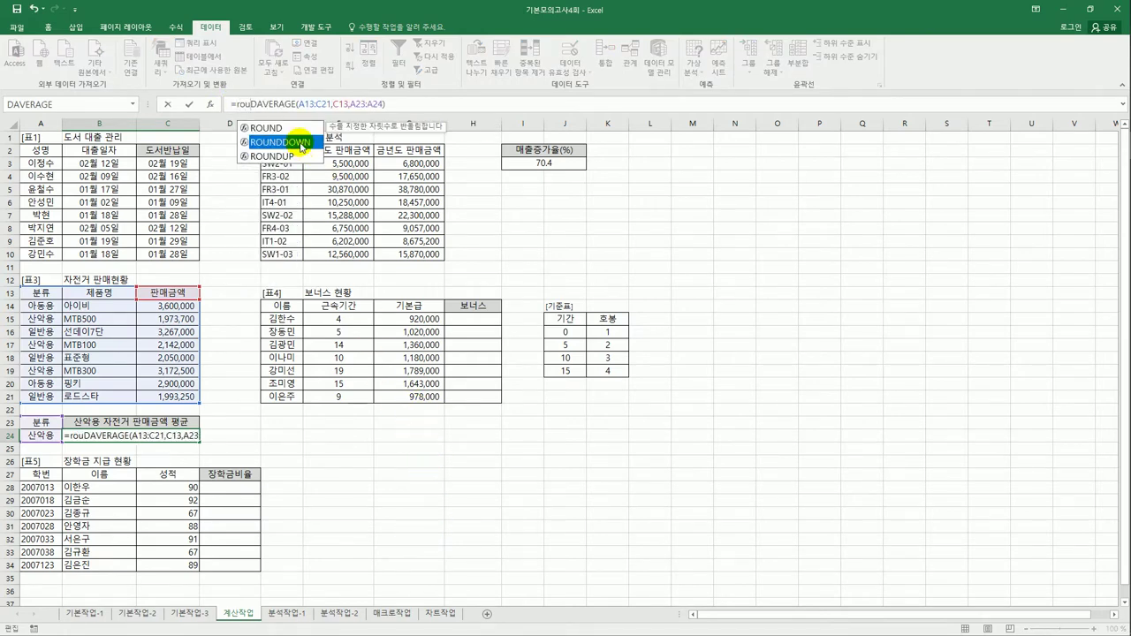
double_click(301, 143)
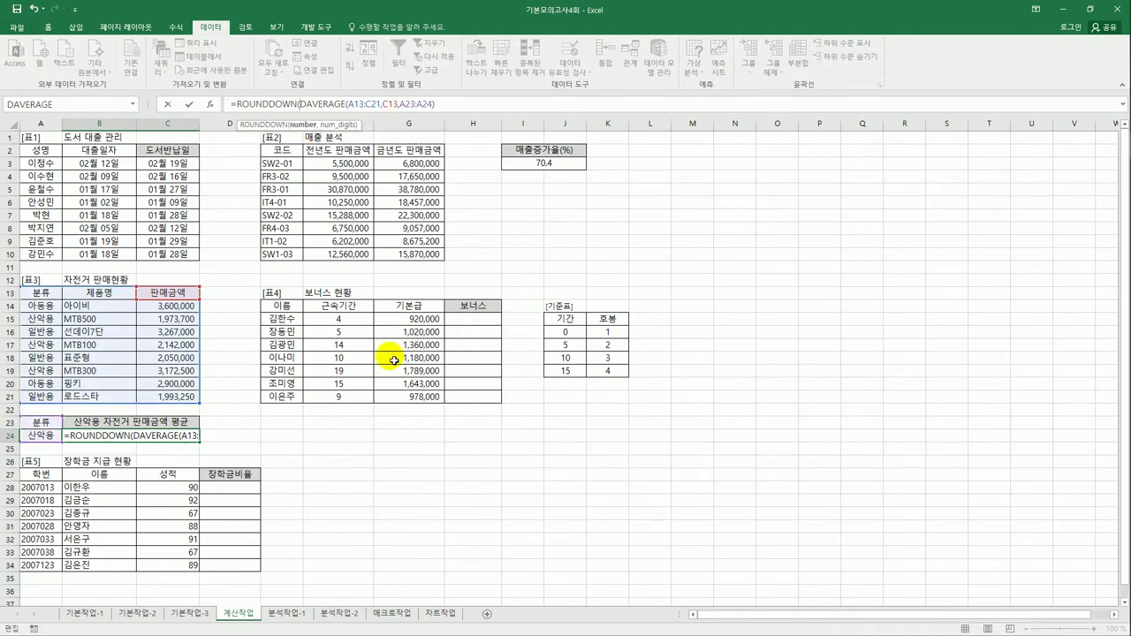
click(456, 106)
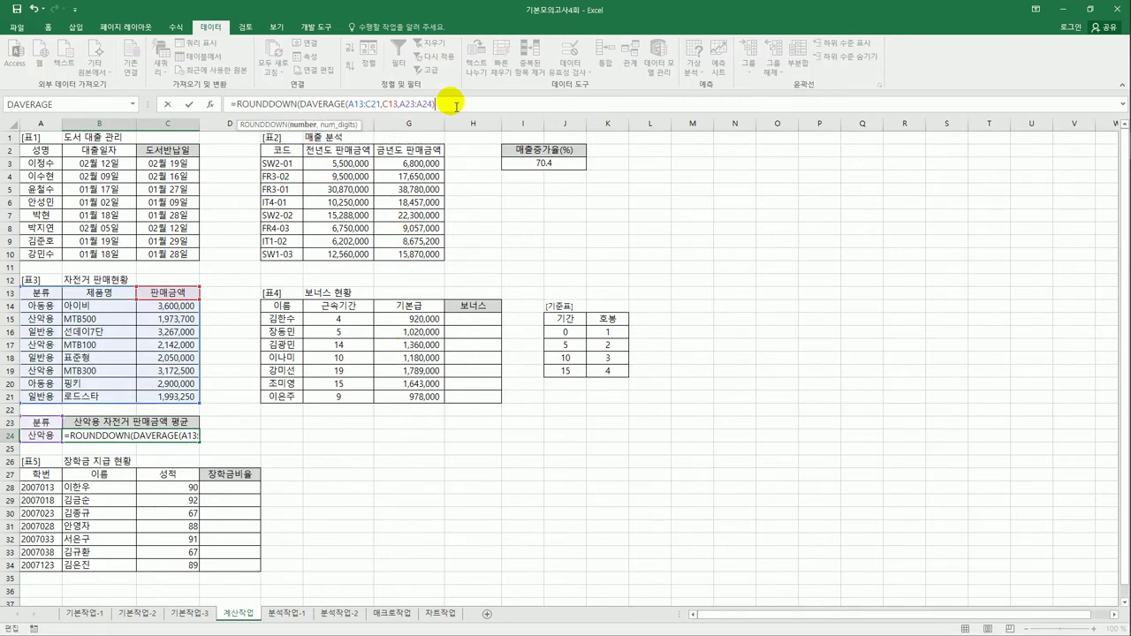
text(,-1)
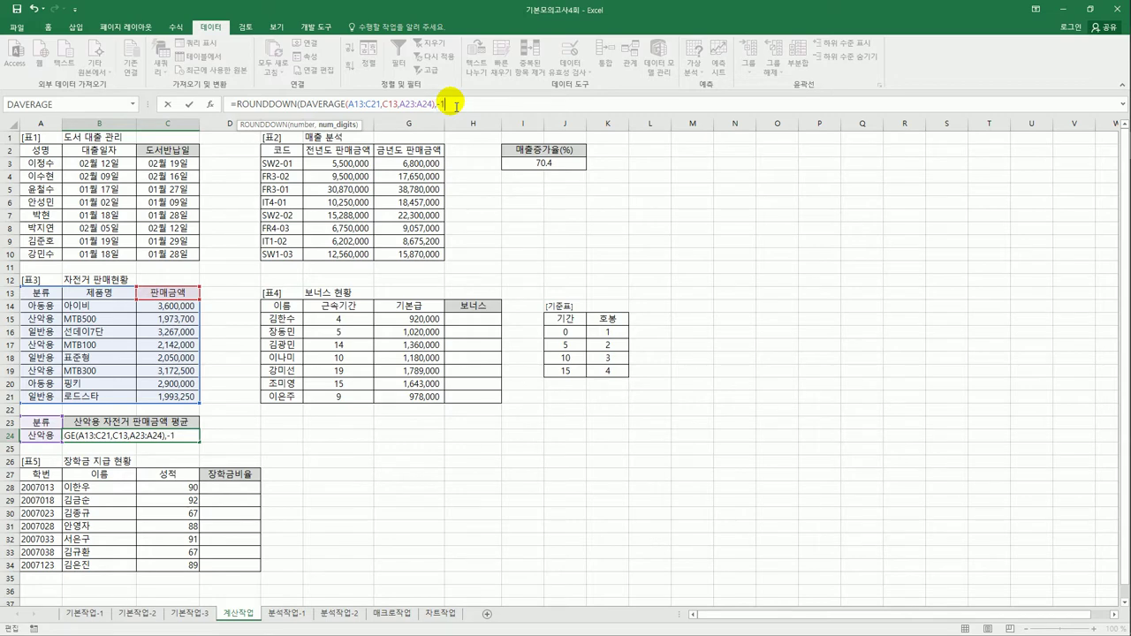
key(BackSpace)
text(2)
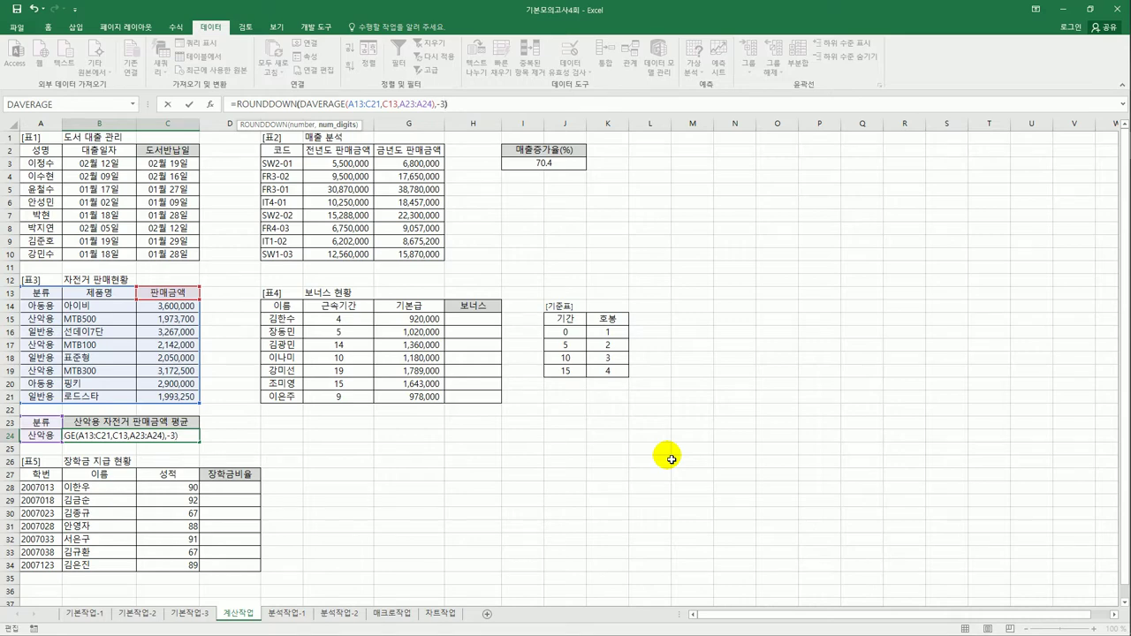
key(Return)
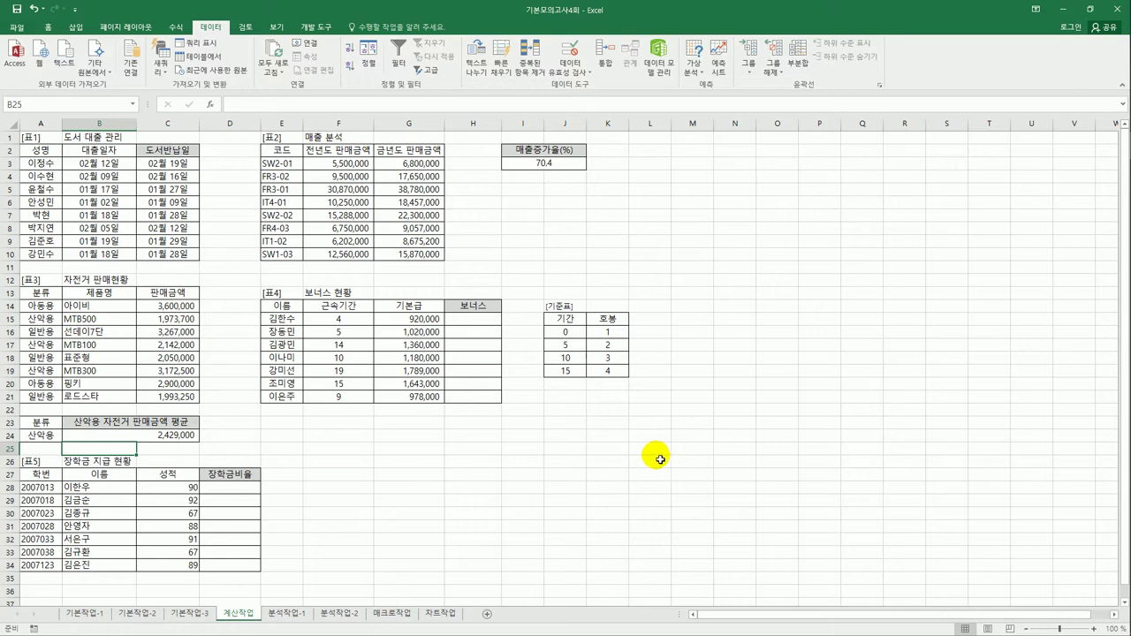
Step: Examine how the 근속기간 values in the 보너스 현황 table correspond to the 기간 and 호봉 columns of the 기준표
click(495, 326)
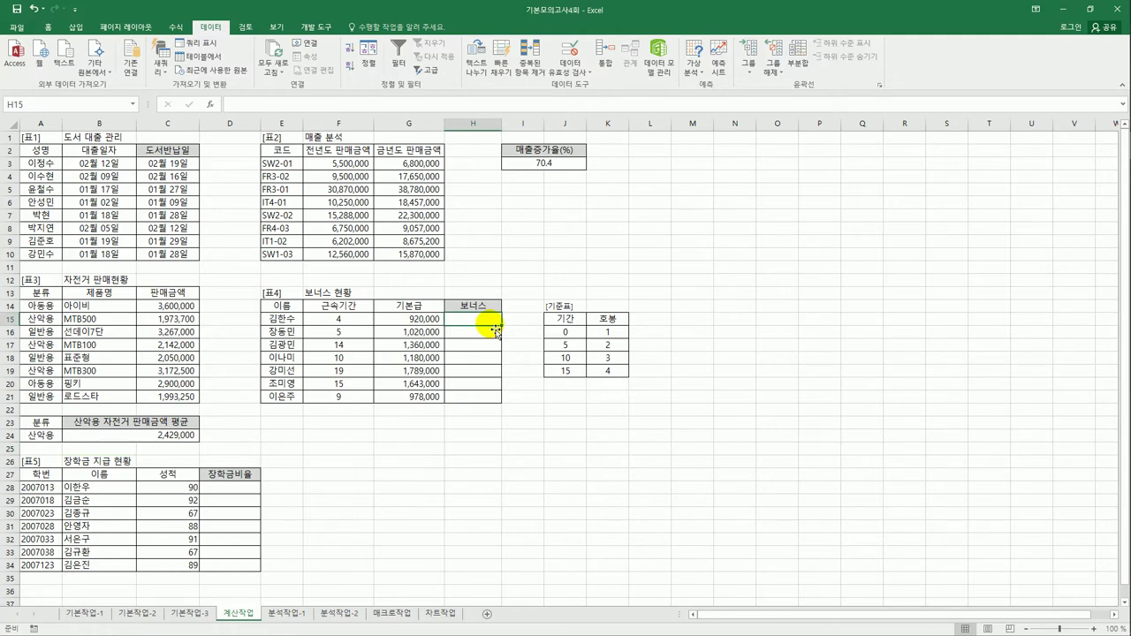
drag(570, 332, 599, 369)
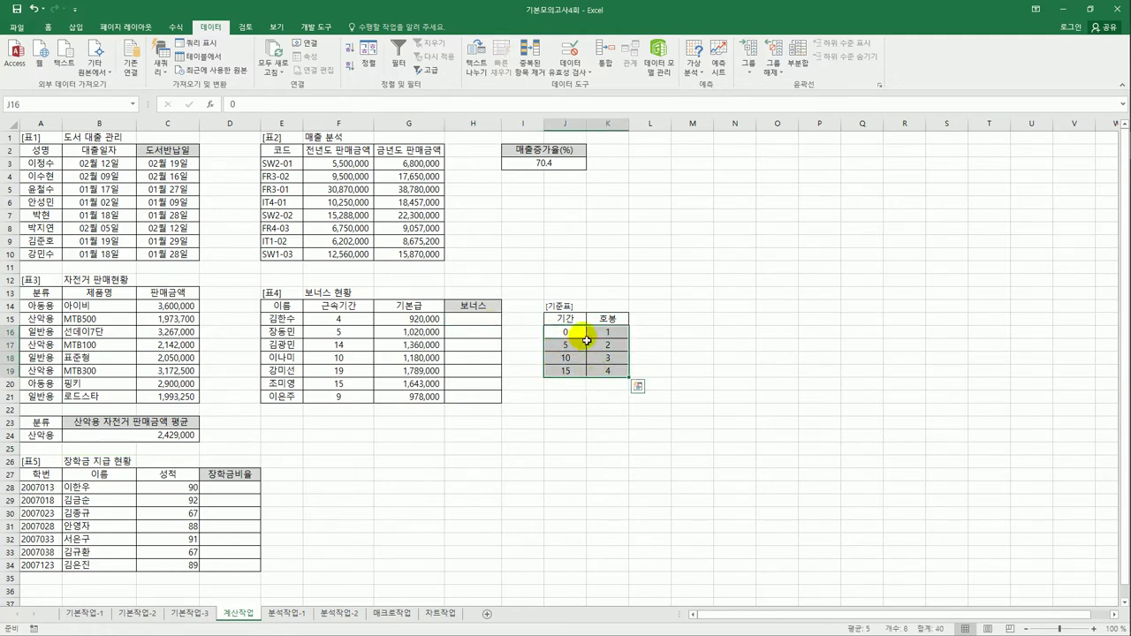
click(363, 322)
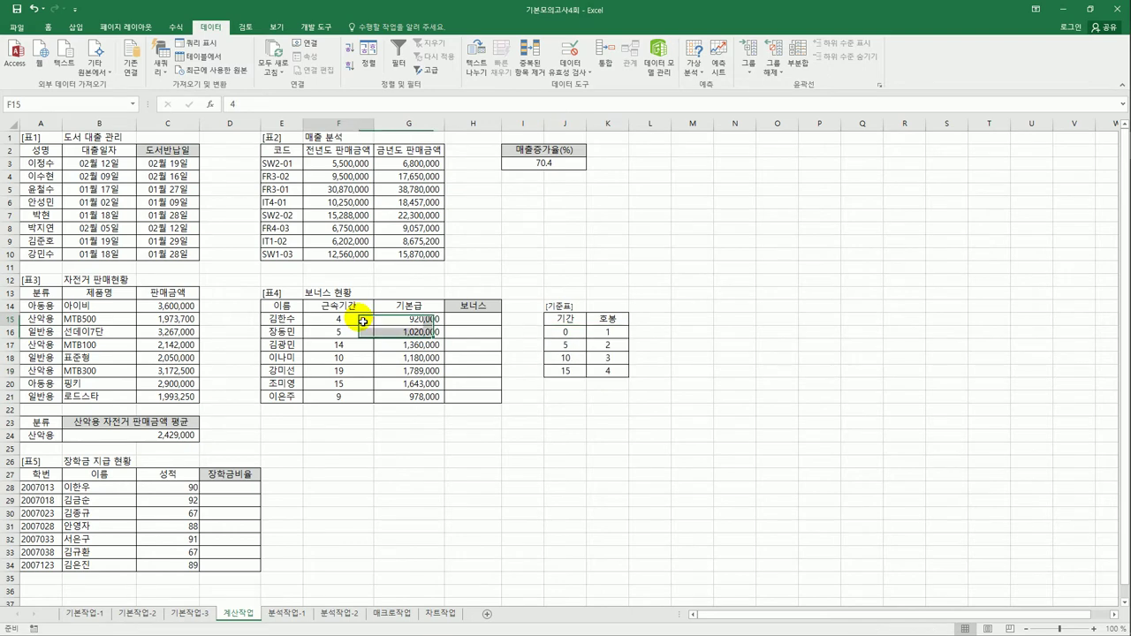
click(602, 333)
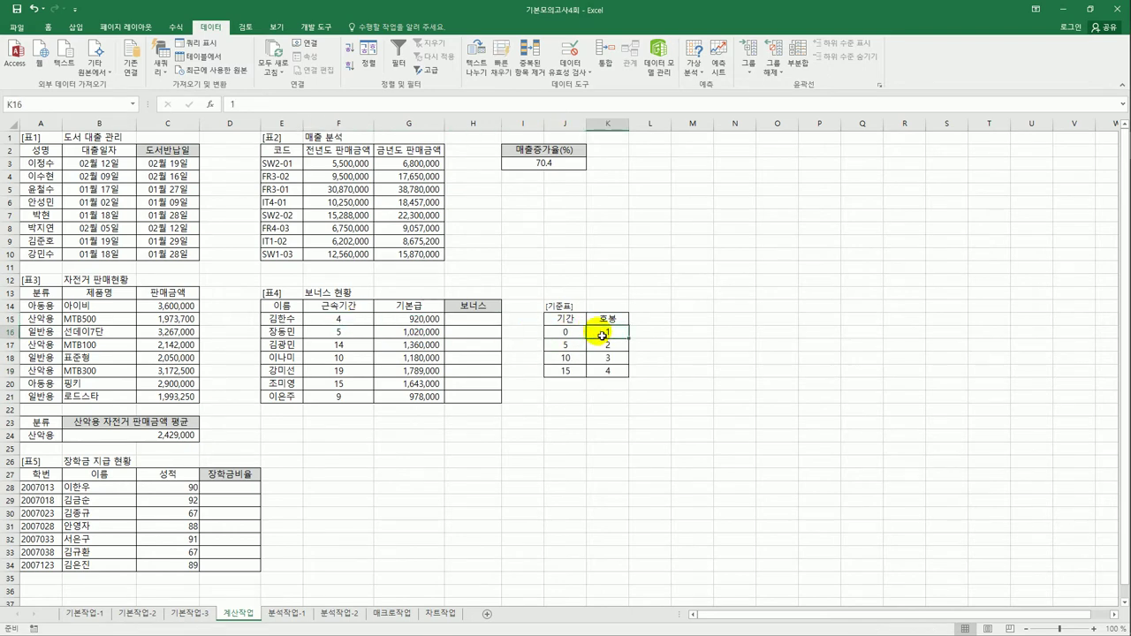
click(477, 321)
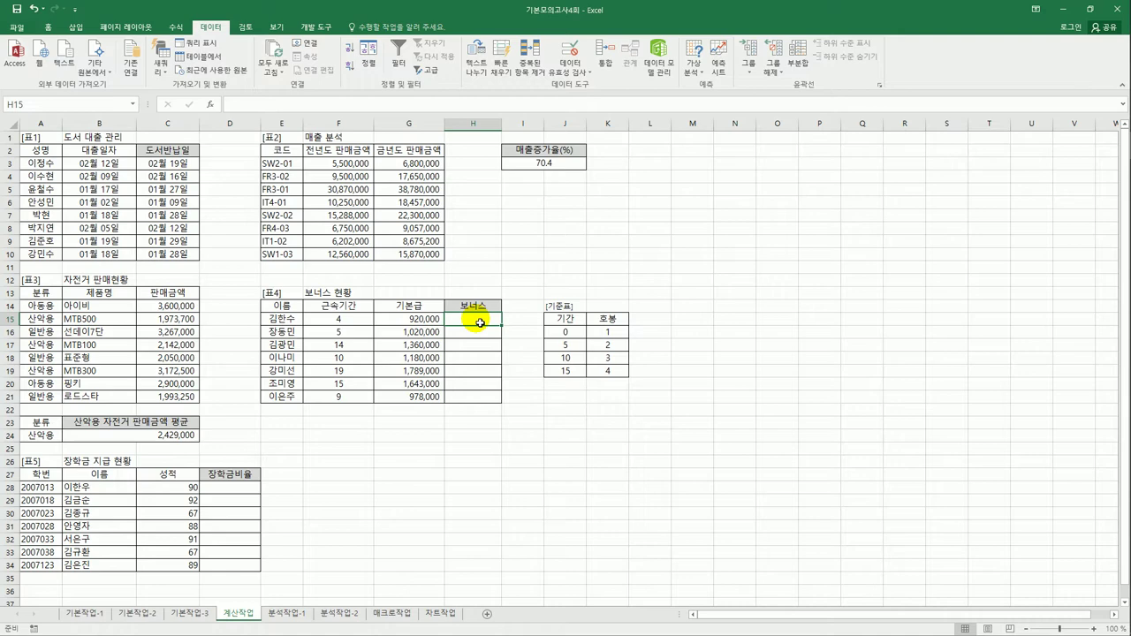
click(358, 322)
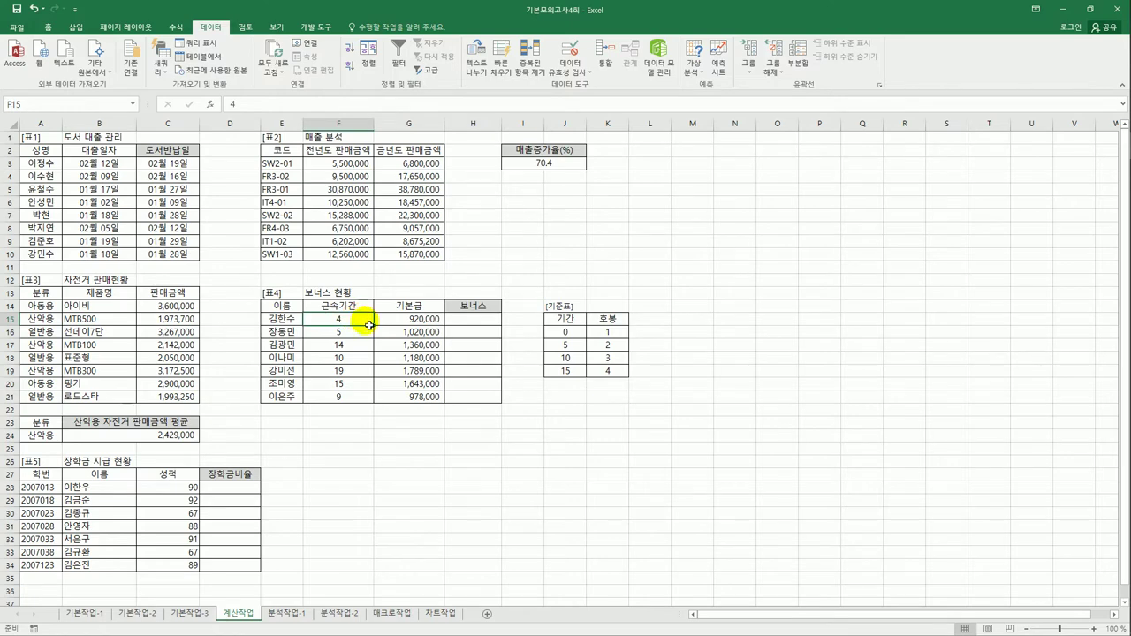
drag(568, 331, 571, 360)
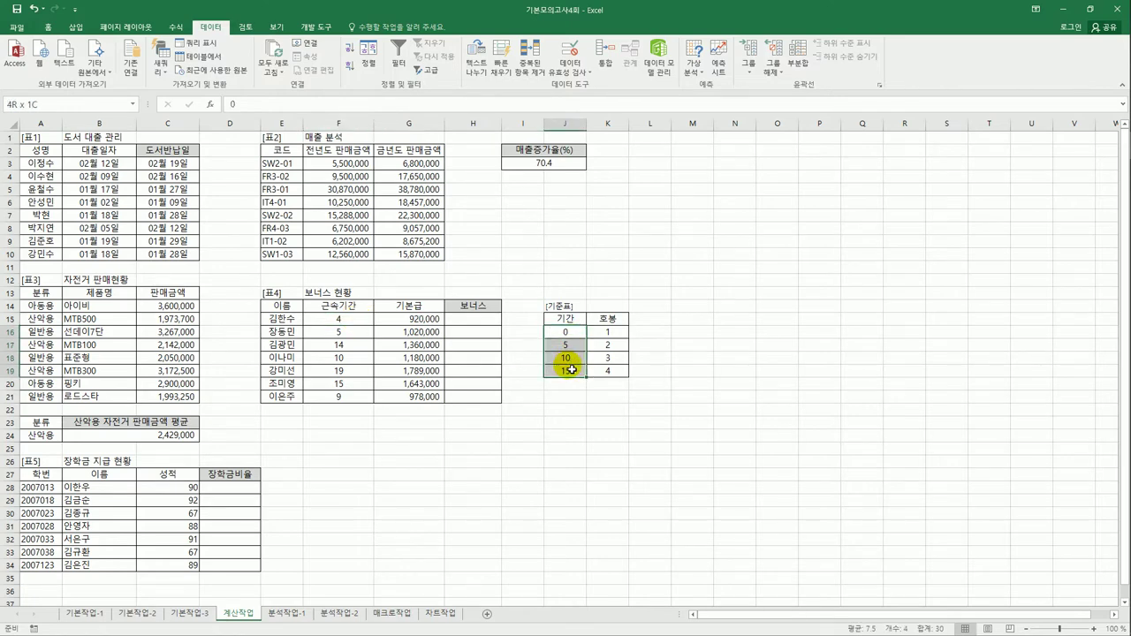
click(570, 347)
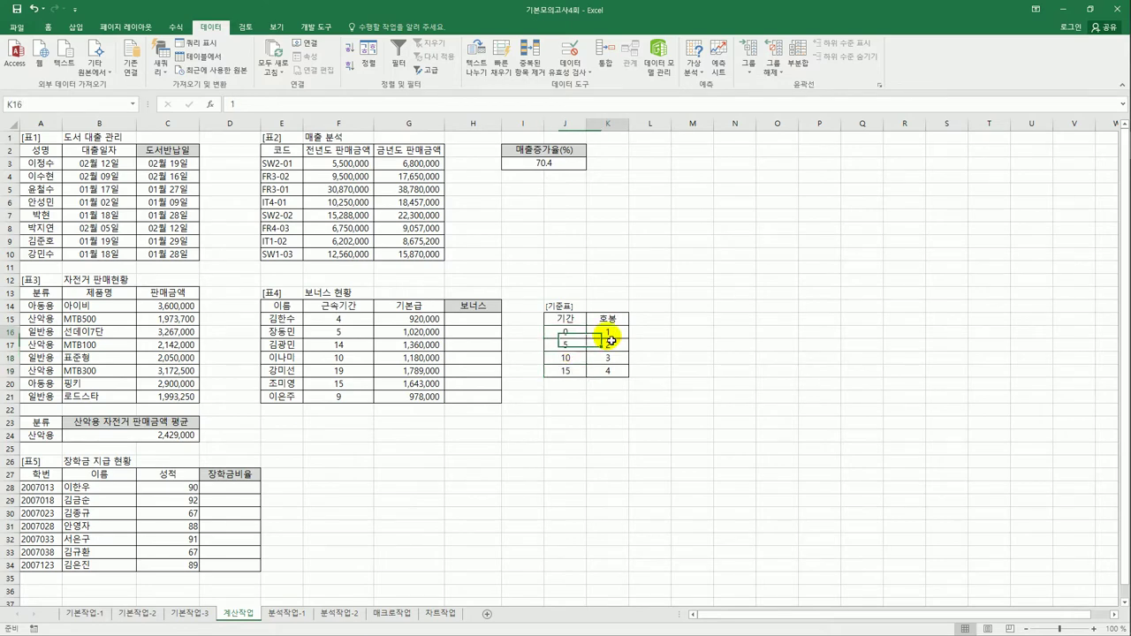
click(368, 335)
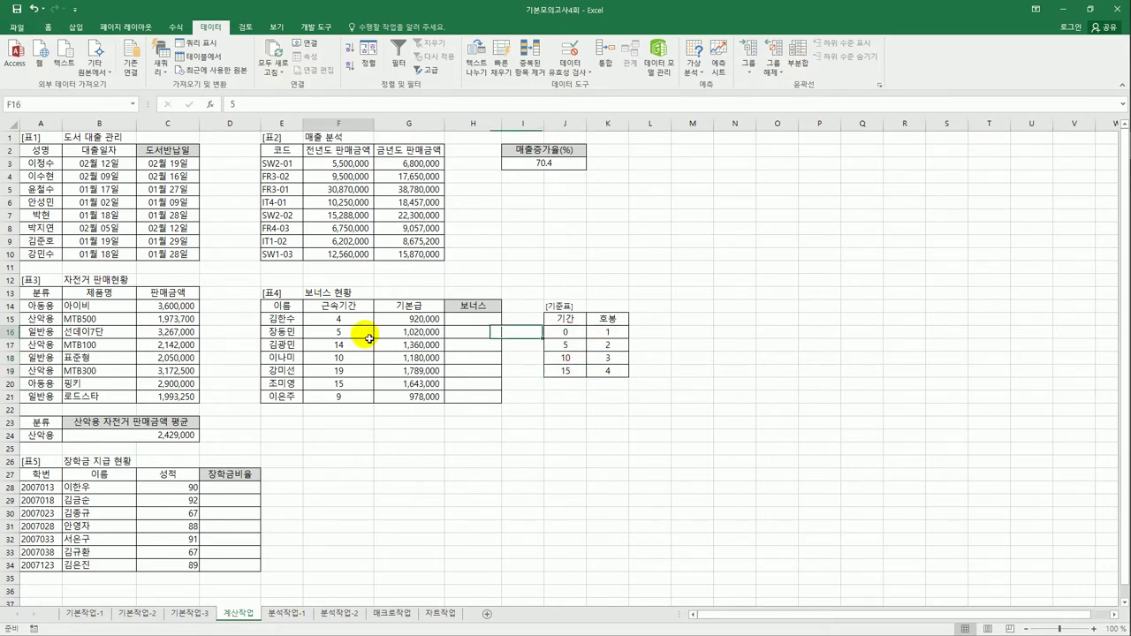
click(565, 344)
click(607, 345)
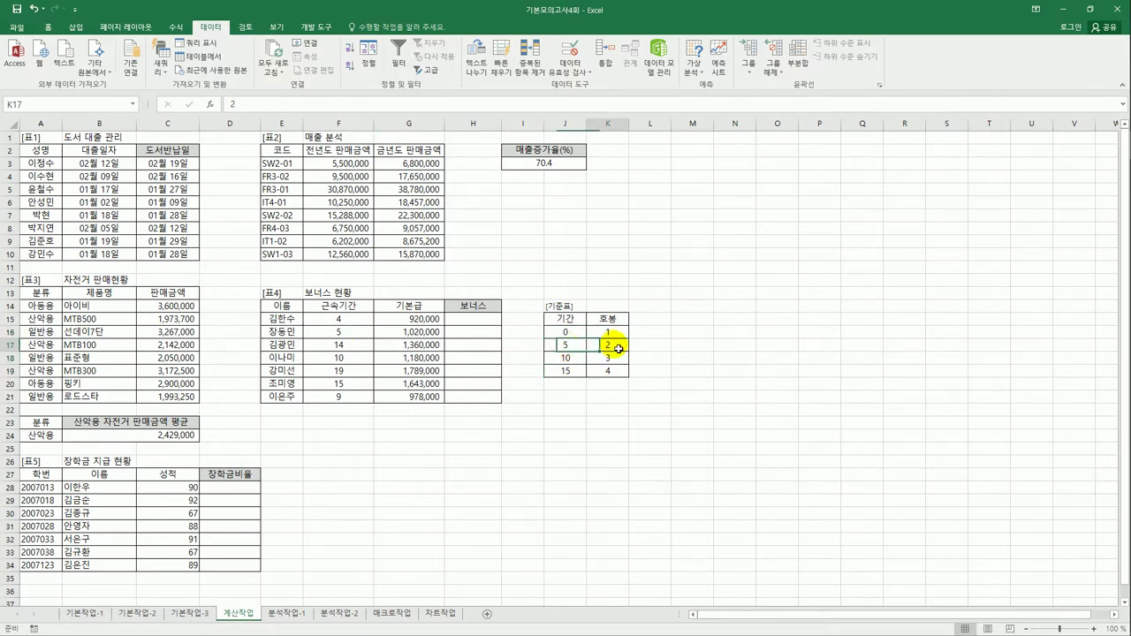
click(353, 343)
click(563, 372)
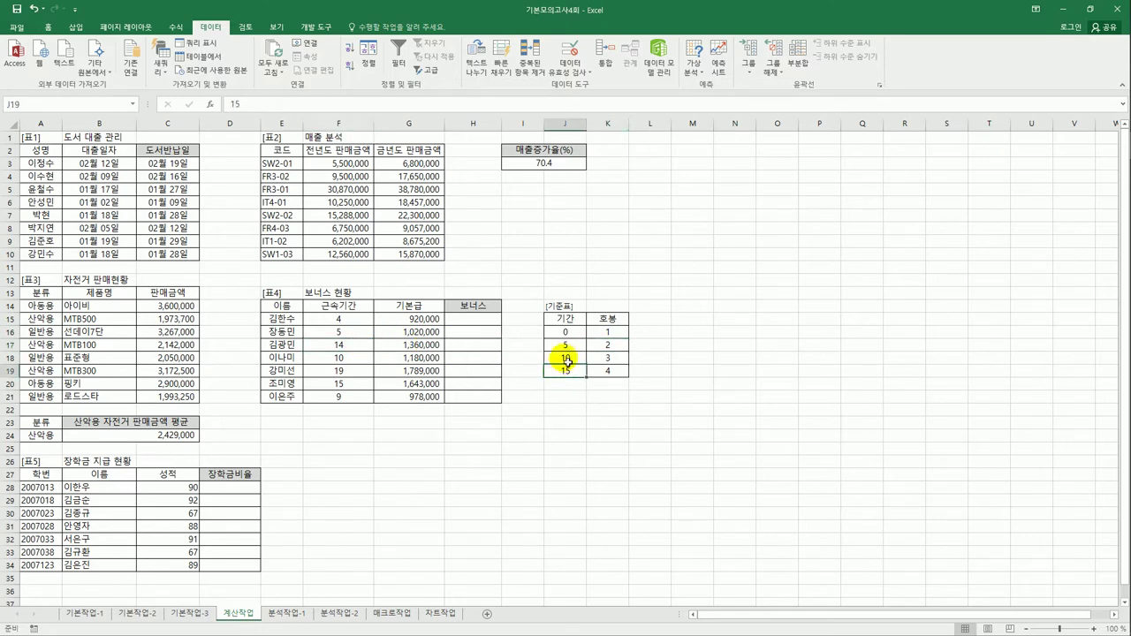
click(565, 358)
click(619, 359)
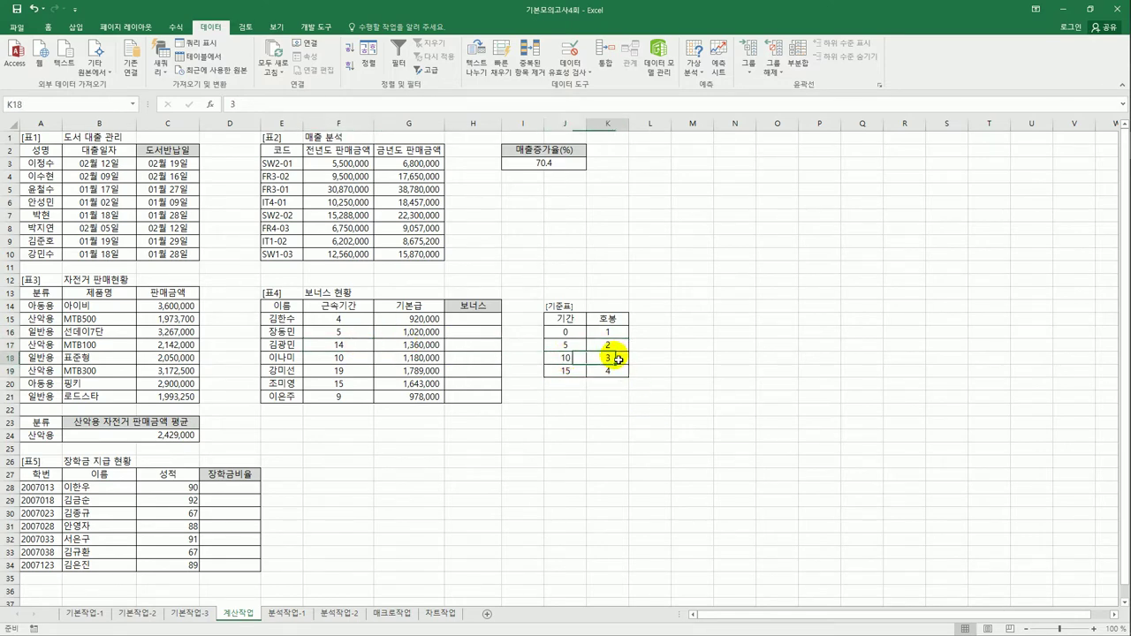
Step: Build a MATCH function in 보너스 cell H15 with lookup value F15 and lookup array $J$16:$J$19
click(490, 323)
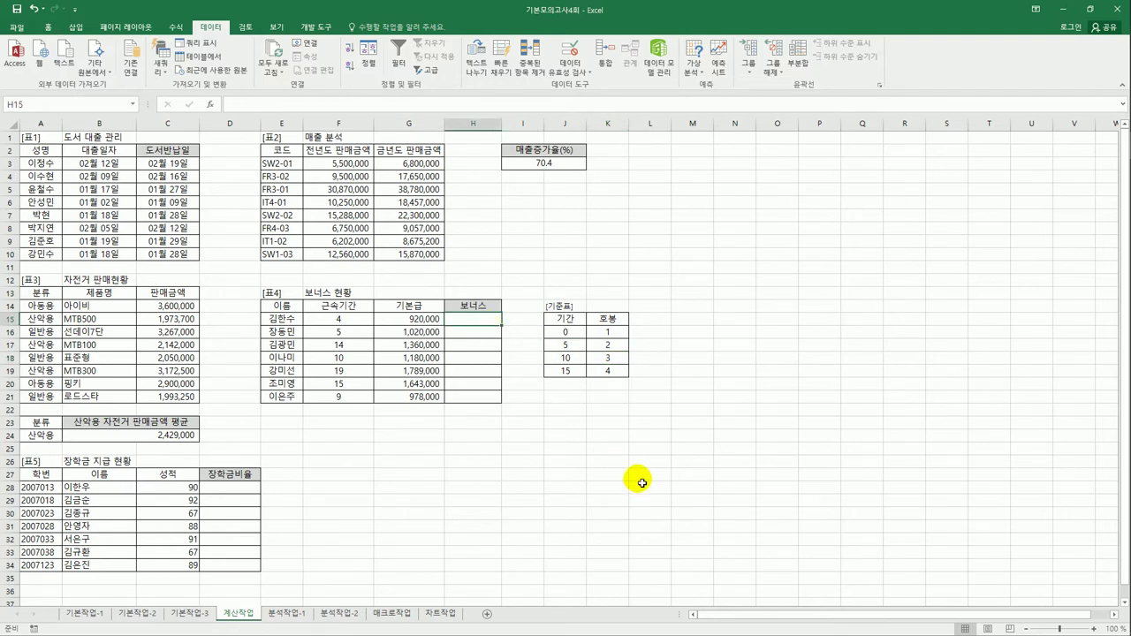
text(=m)
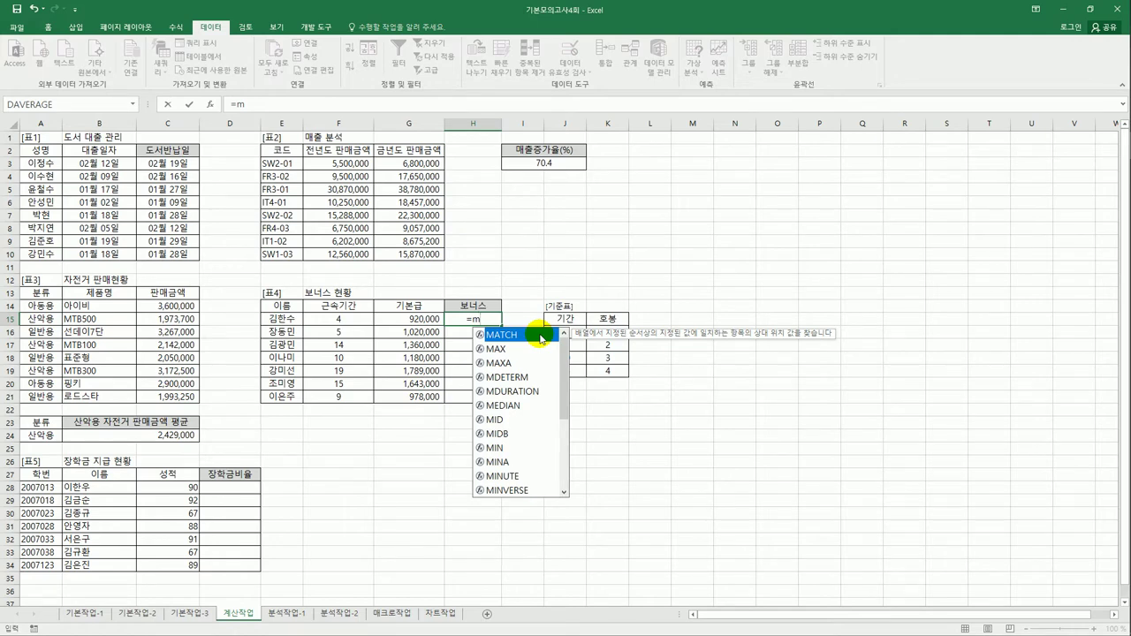
double_click(541, 336)
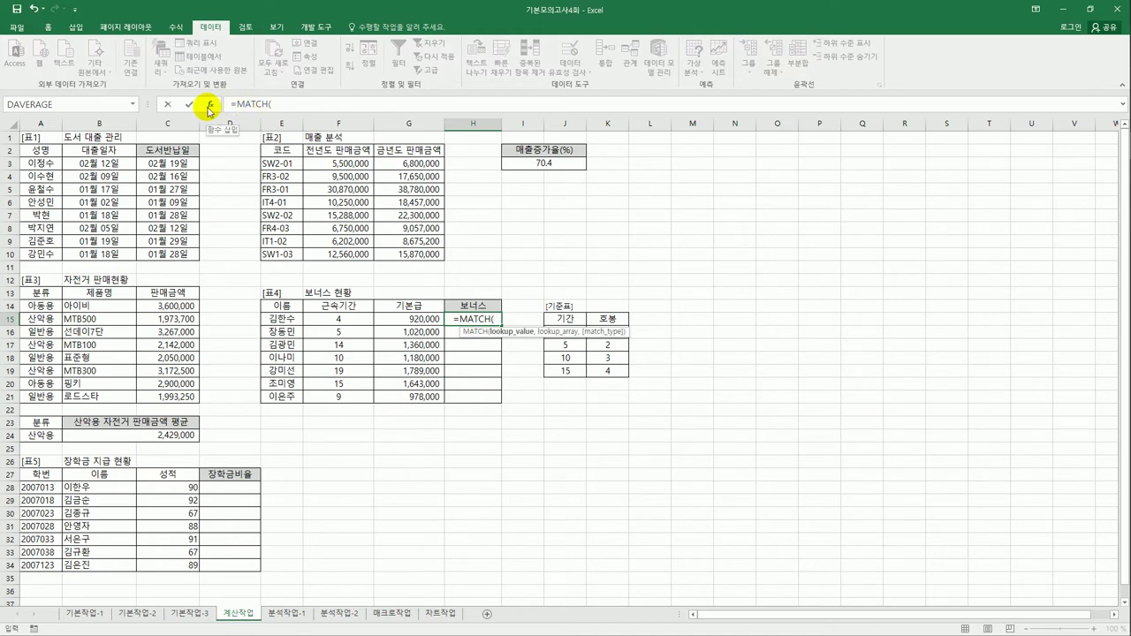
click(209, 104)
drag(484, 184, 826, 241)
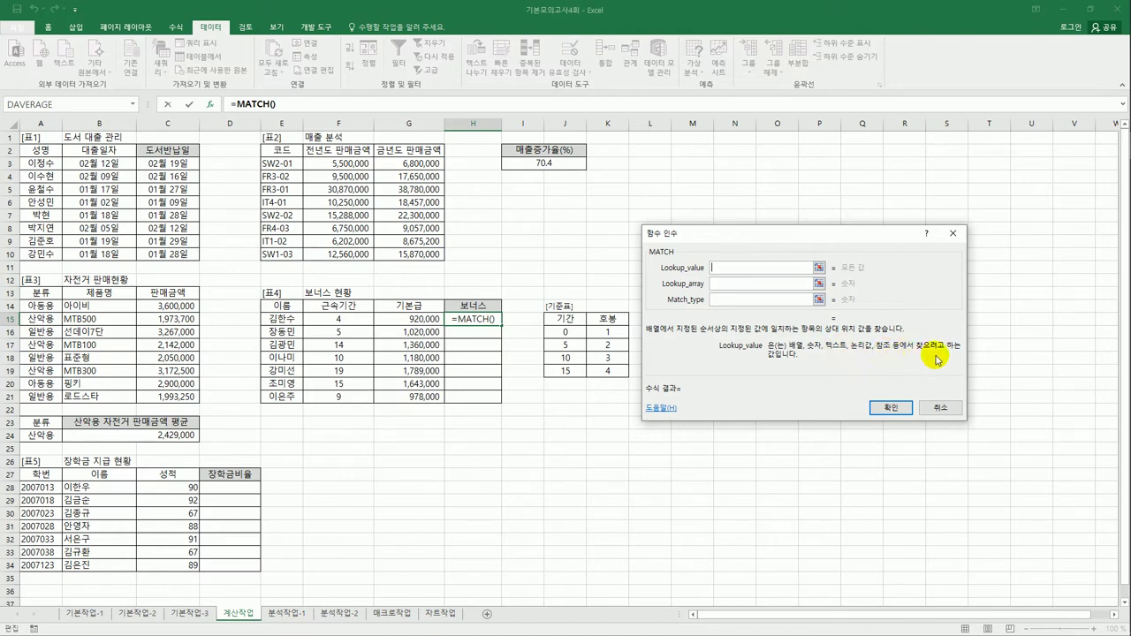
click(368, 324)
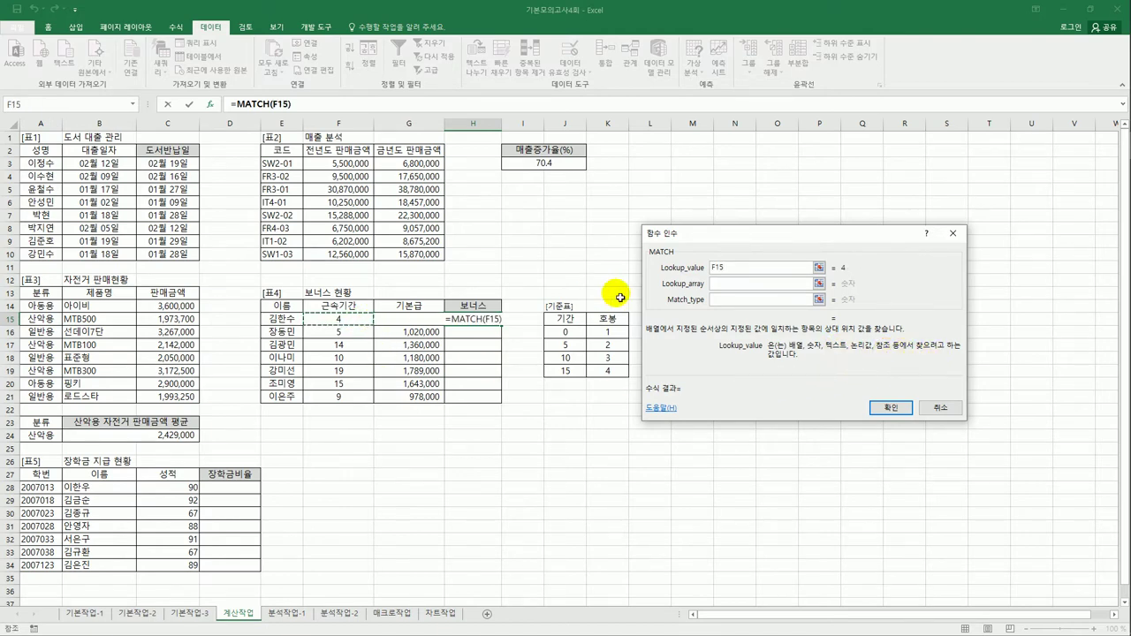
click(734, 285)
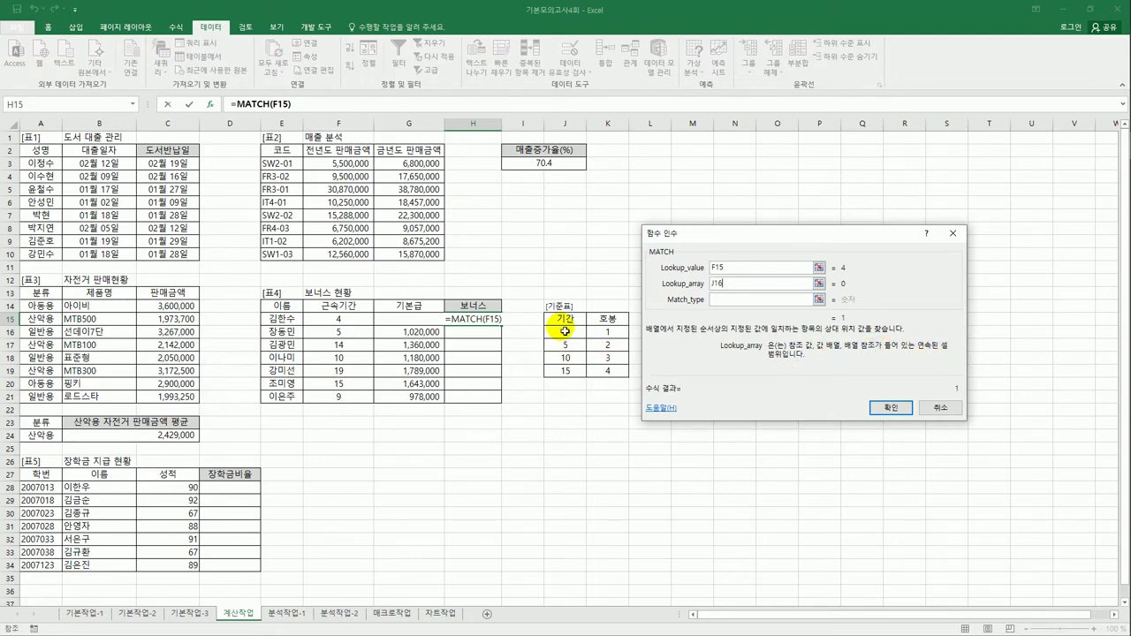
drag(565, 331, 565, 371)
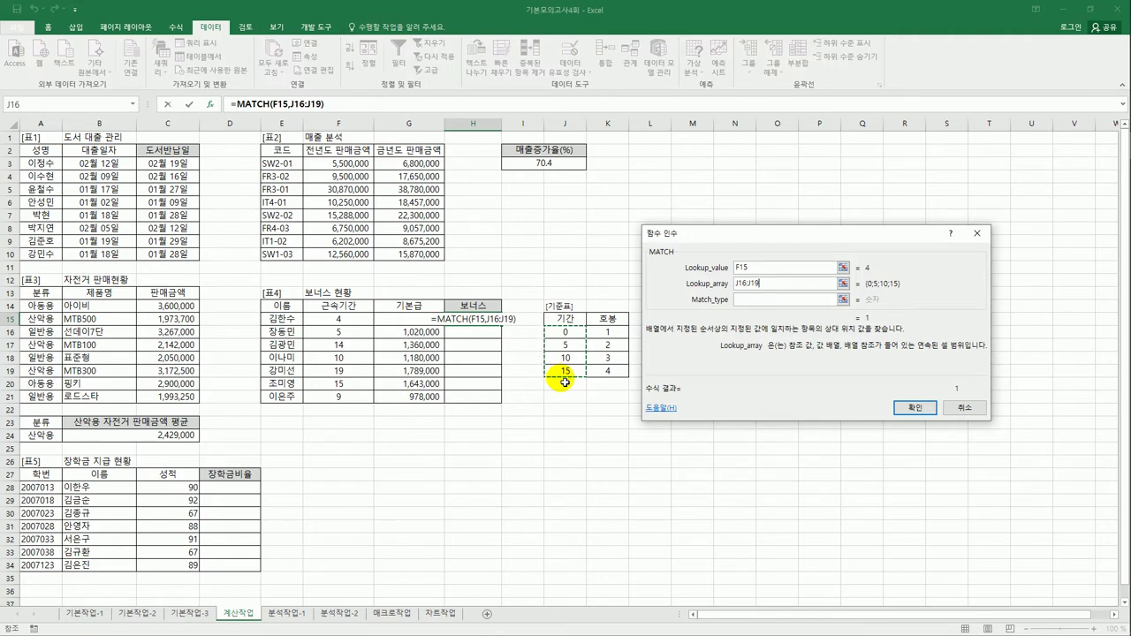
key(F4)
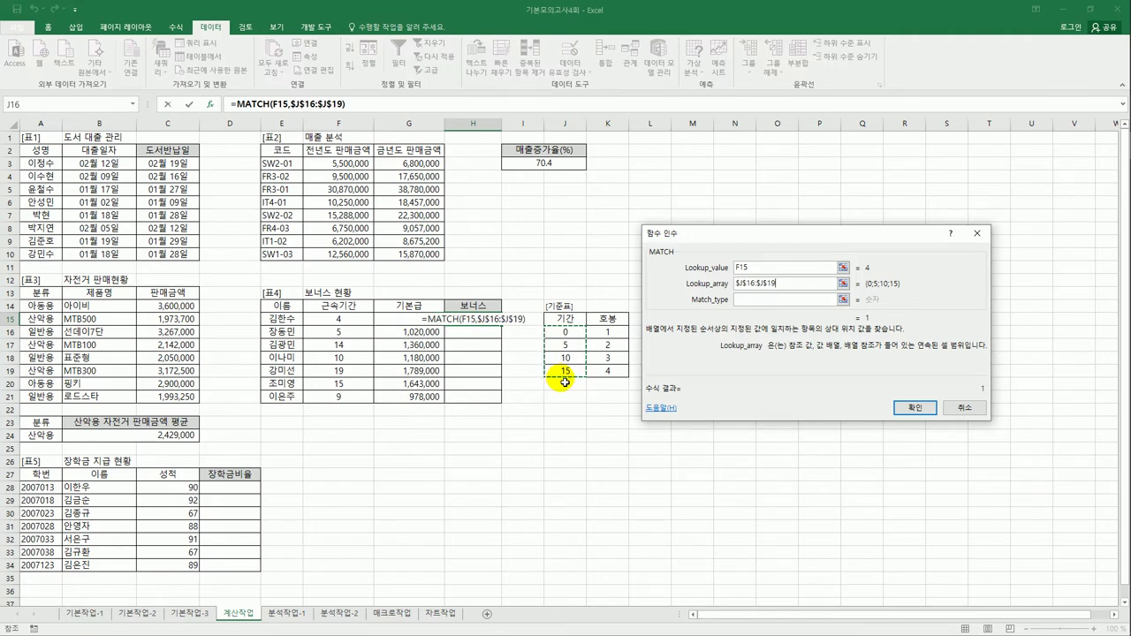
click(760, 302)
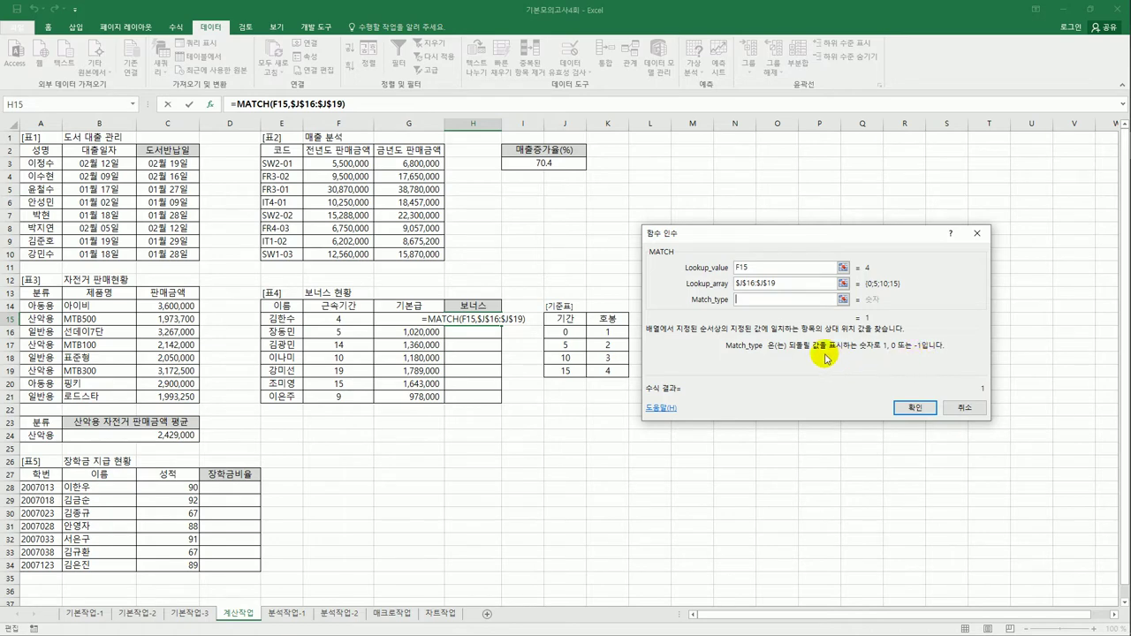
Step: Try the match types 0, 1 and -1 in the MATCH function, clearing each one
text(0)
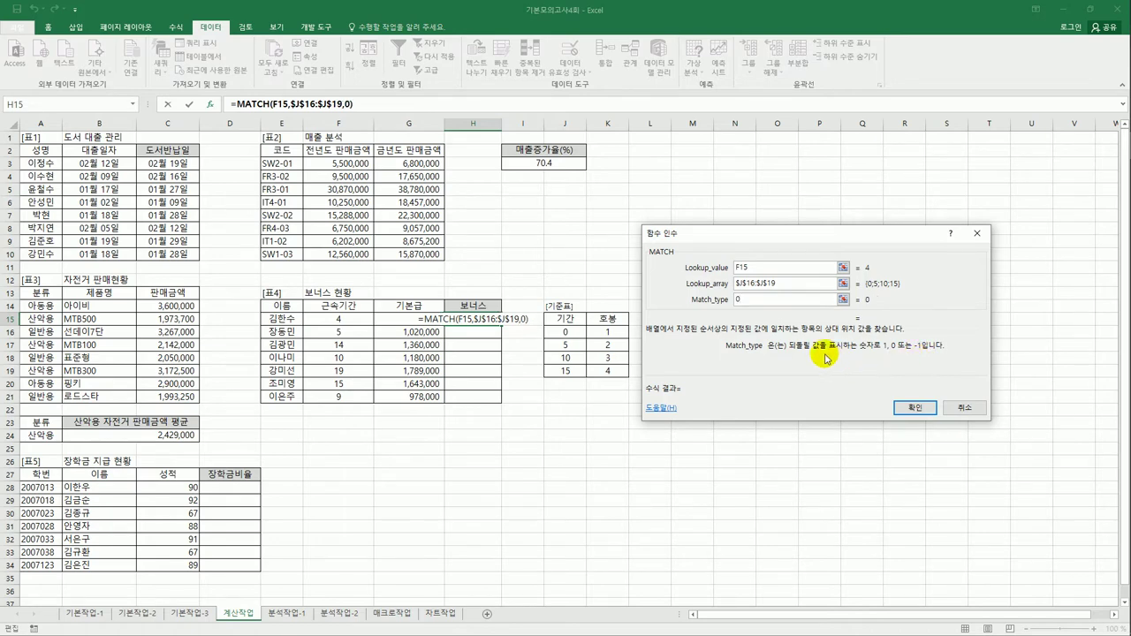
key(BackSpace)
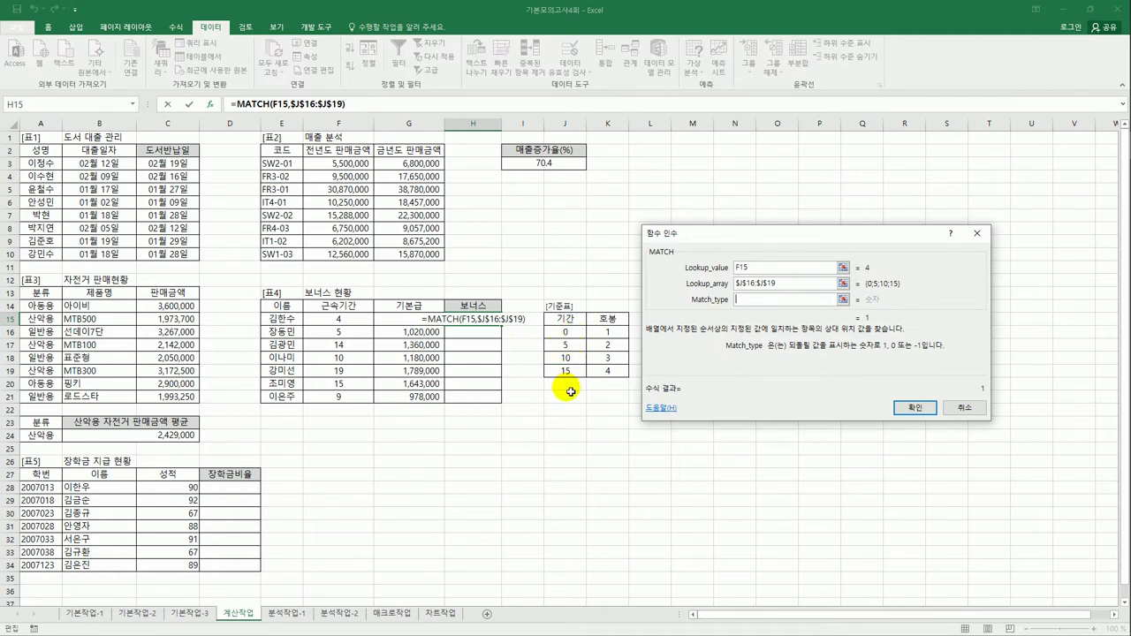
text(1)
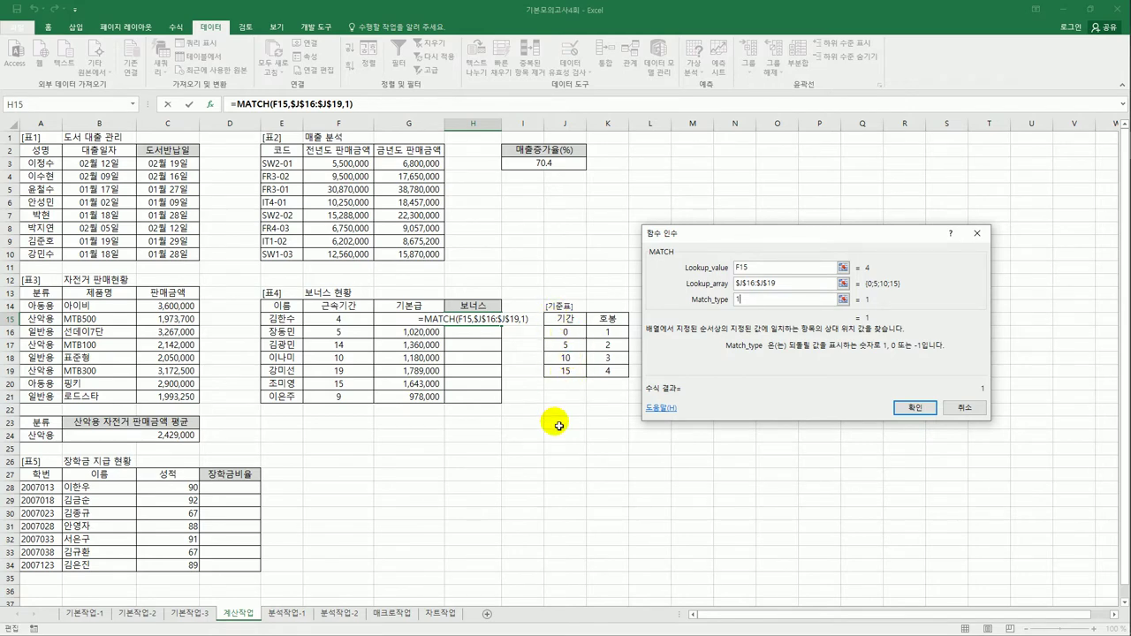
key(BackSpace)
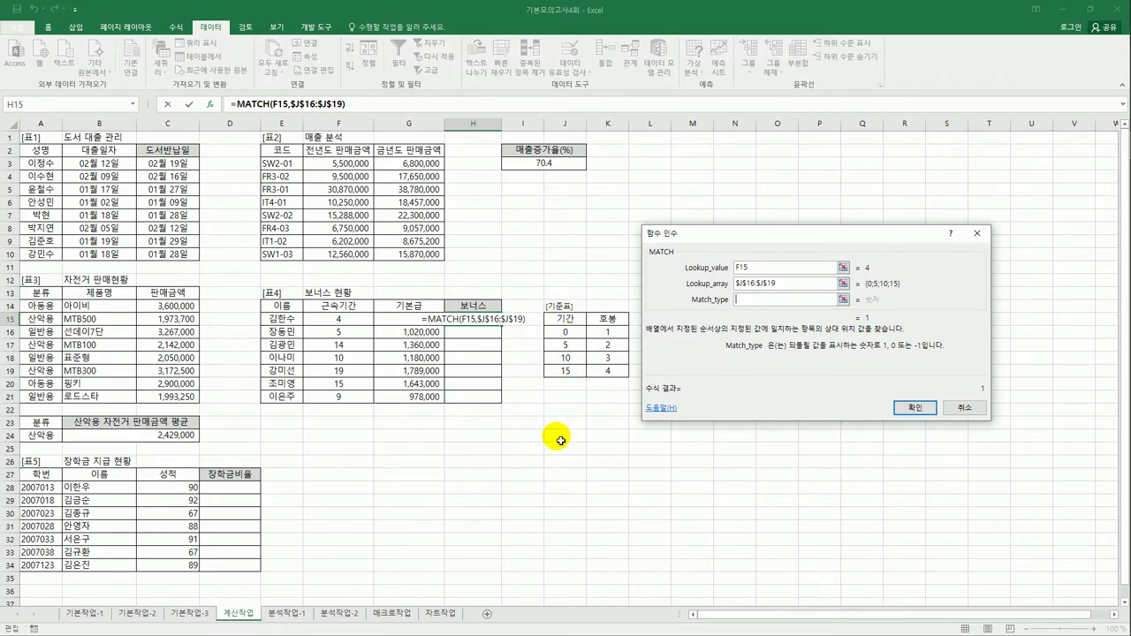
text(-1)
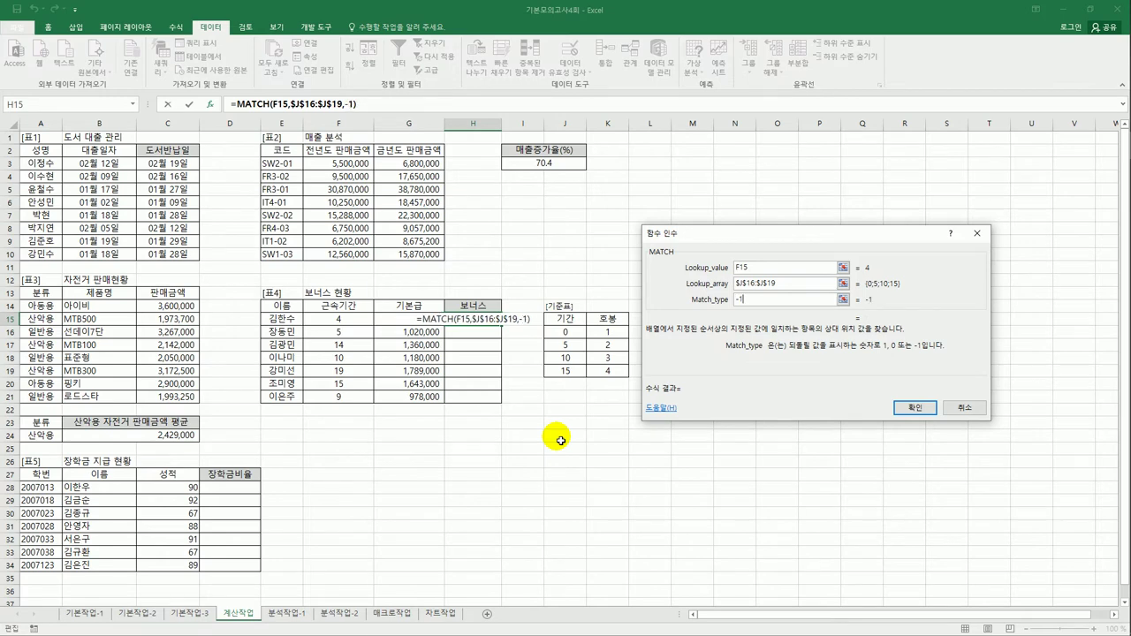
key(BackSpace)
key(BackSpace)
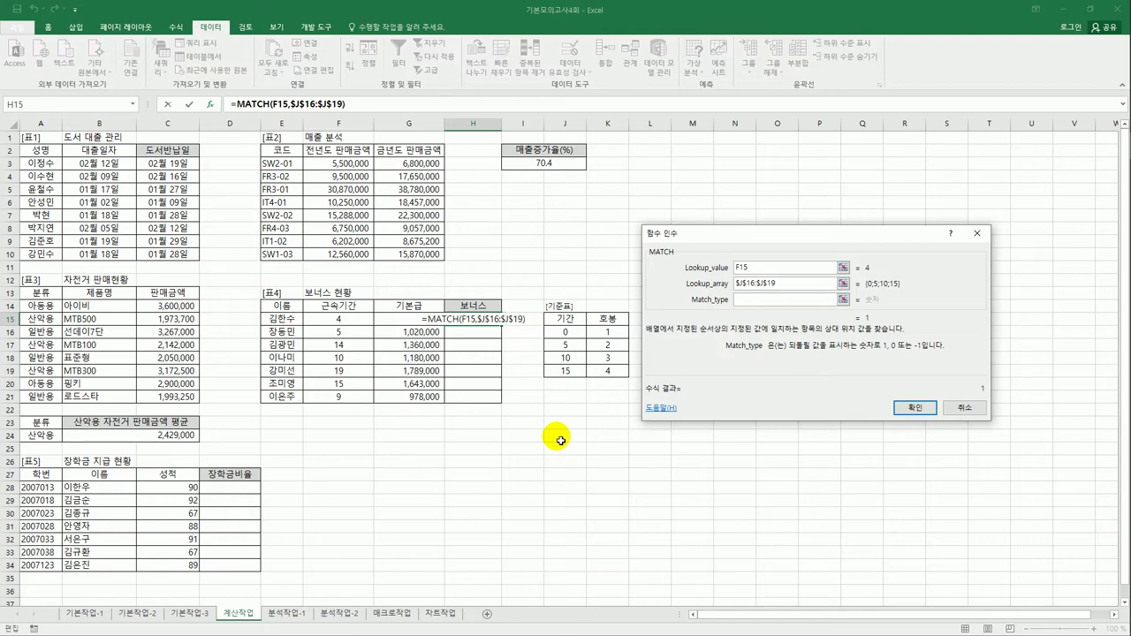
Step: Set the match type to 1 and enter =MATCH(F15,$J$16:$J$19,1) in H15
text(1)
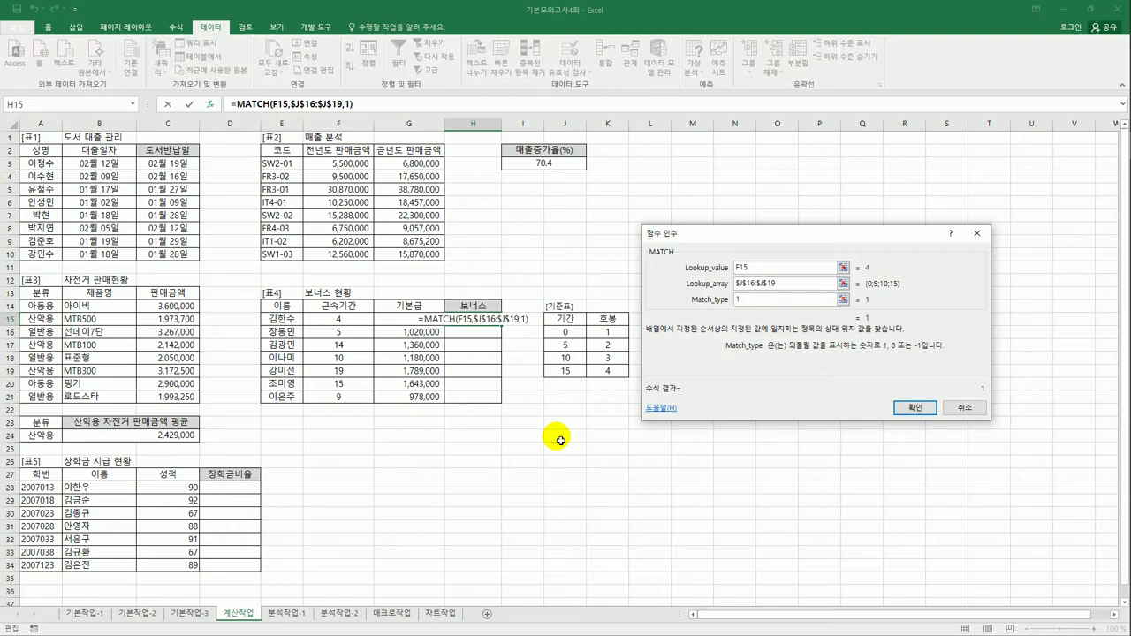
click(916, 408)
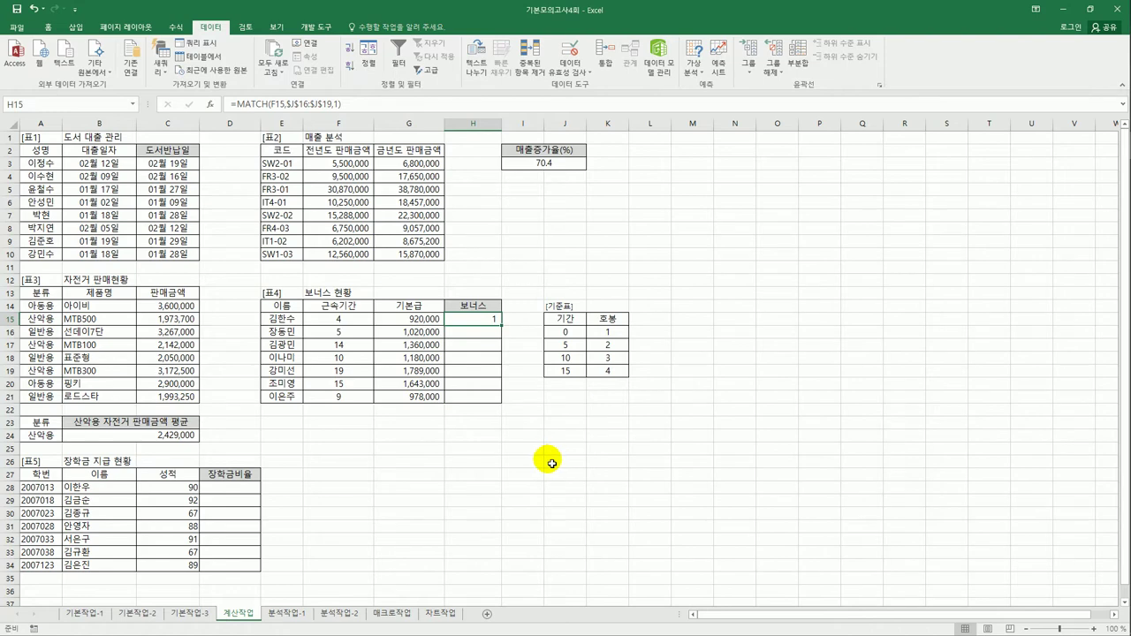
Step: Copy the MATCH formula from H15 down to H21 and check it against the 근속기간 and 기준표 values
click(352, 321)
click(570, 346)
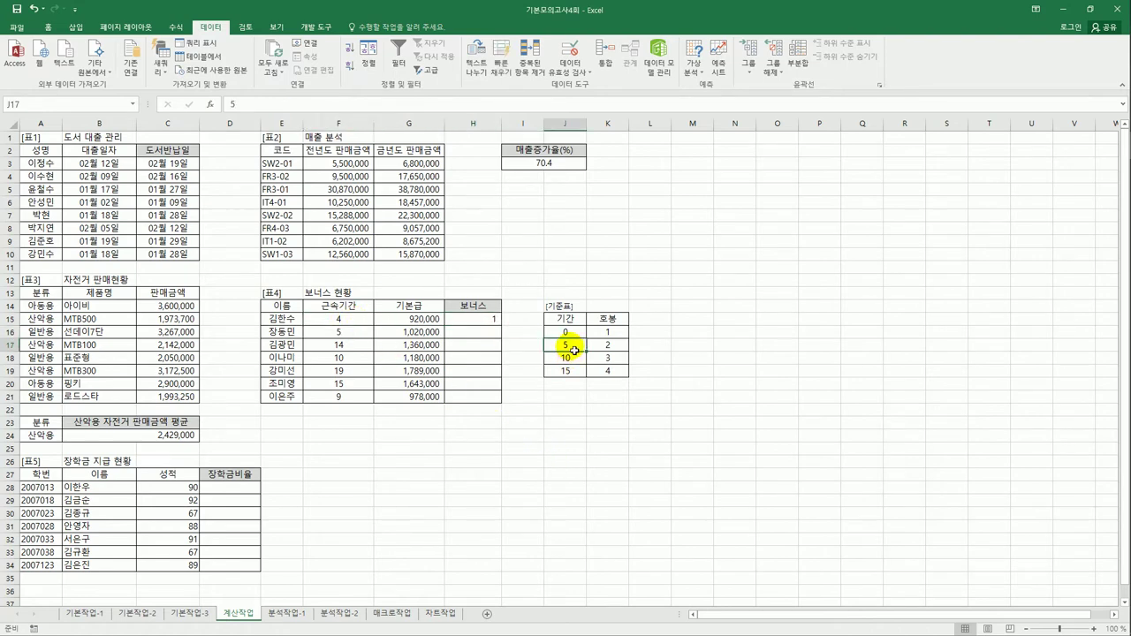
click(574, 332)
click(495, 320)
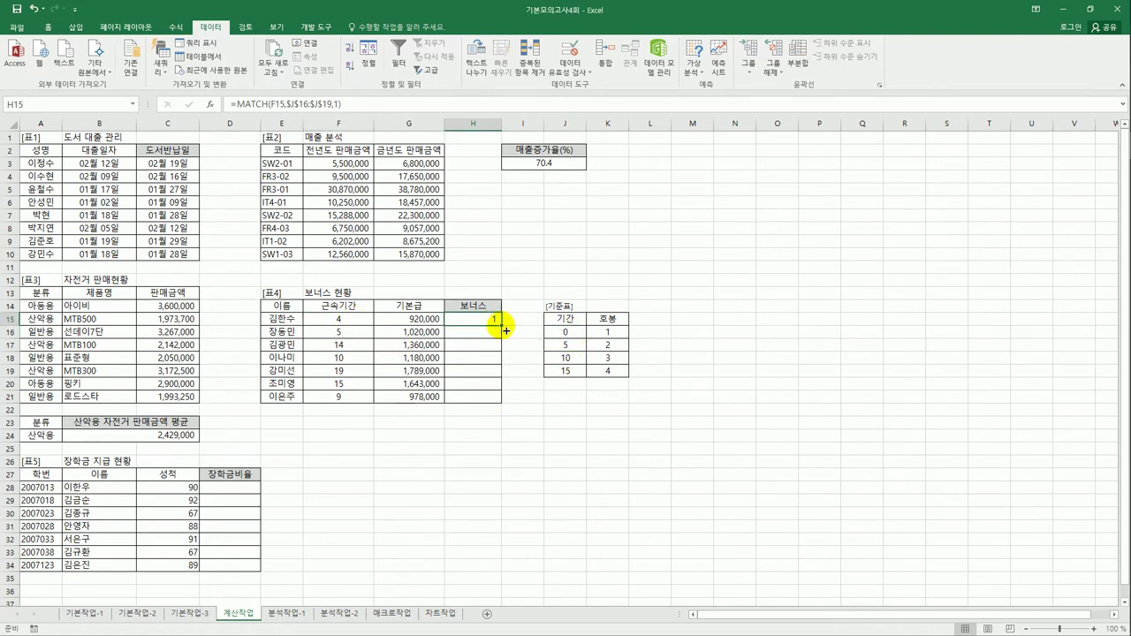
drag(502, 325, 504, 404)
click(357, 398)
click(455, 398)
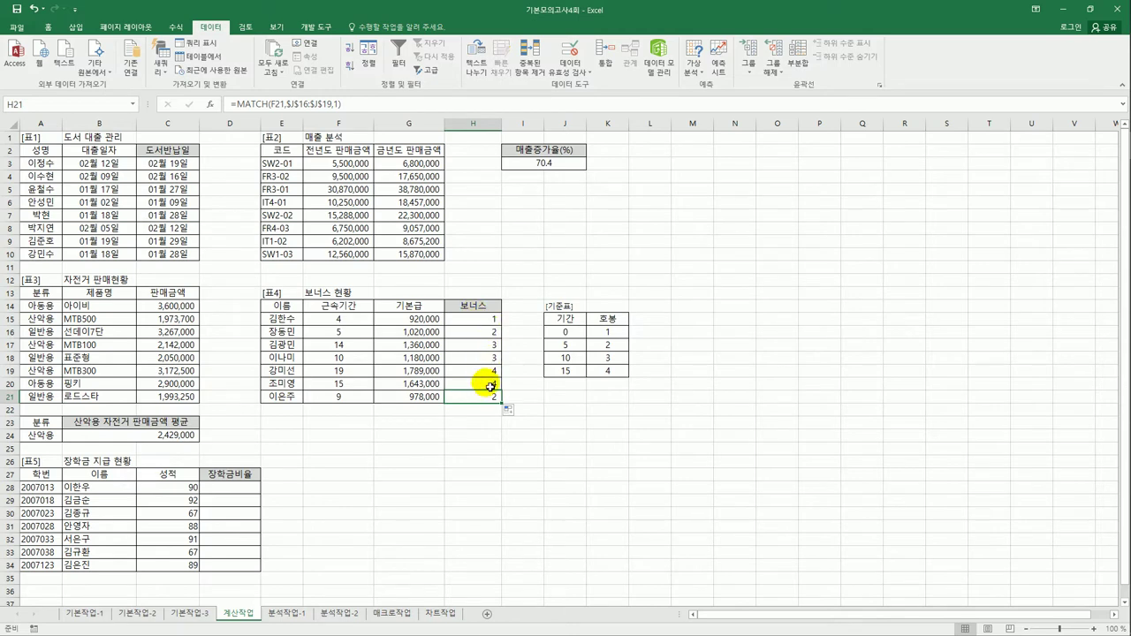
Step: Multiply the H15 MATCH formula by 100000 and fill it down the 보너스 column to H21
click(483, 322)
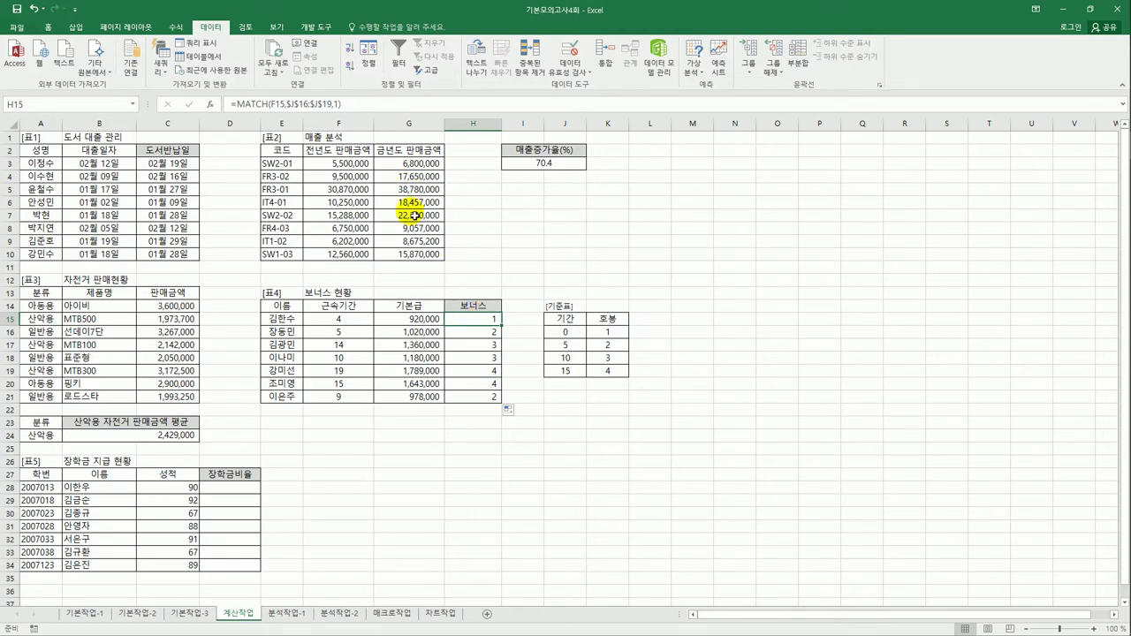
click(361, 103)
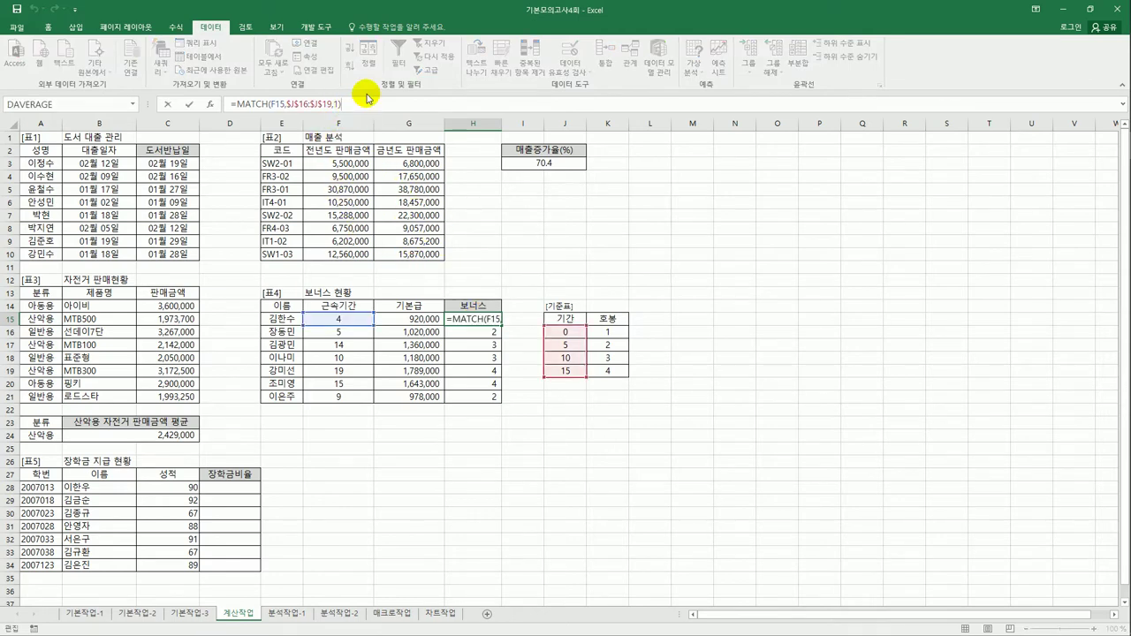
text(*1000000)
key(BackSpace)
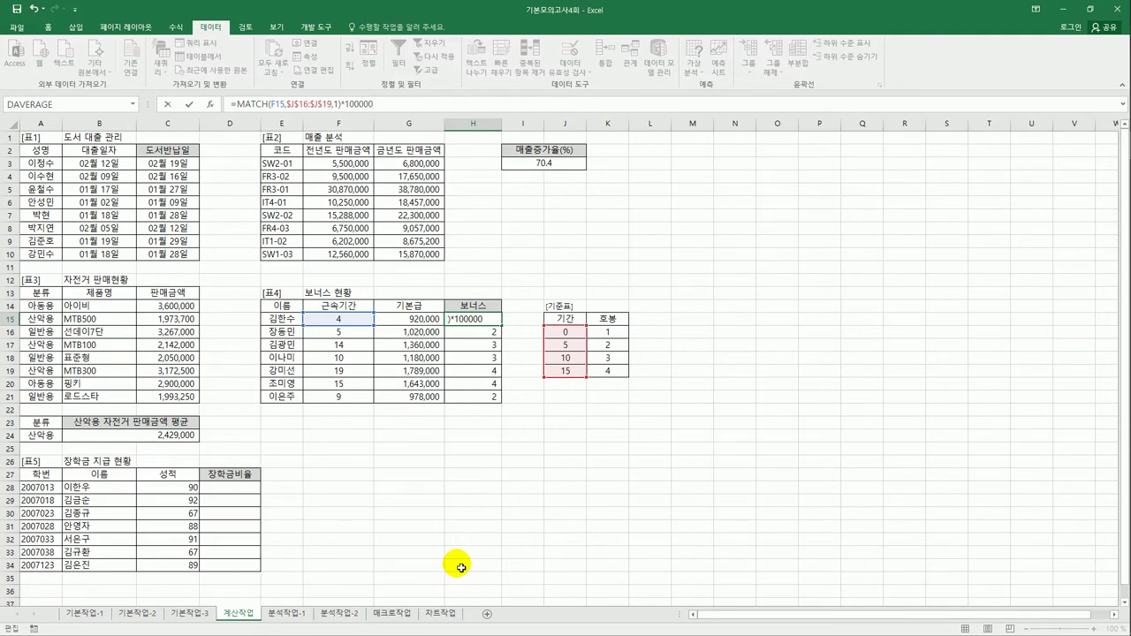
key(ctrl+Return)
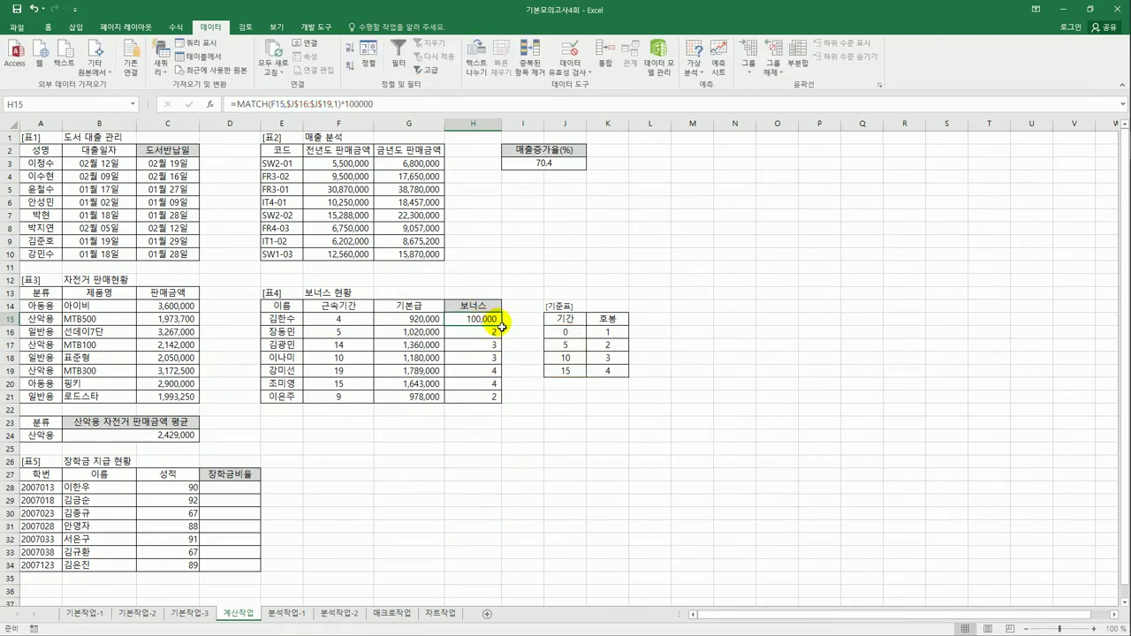
drag(502, 323, 501, 402)
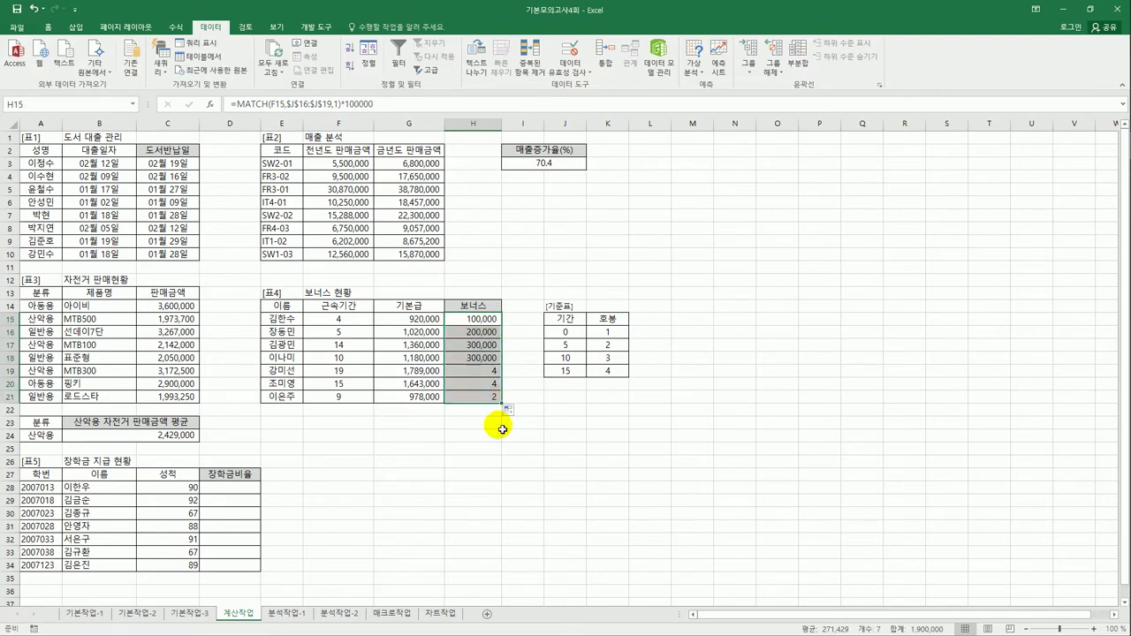
Step: Start a RANK.EQ formula in D28 of the 장학금비율 column with score C28 as the number to rank
click(232, 488)
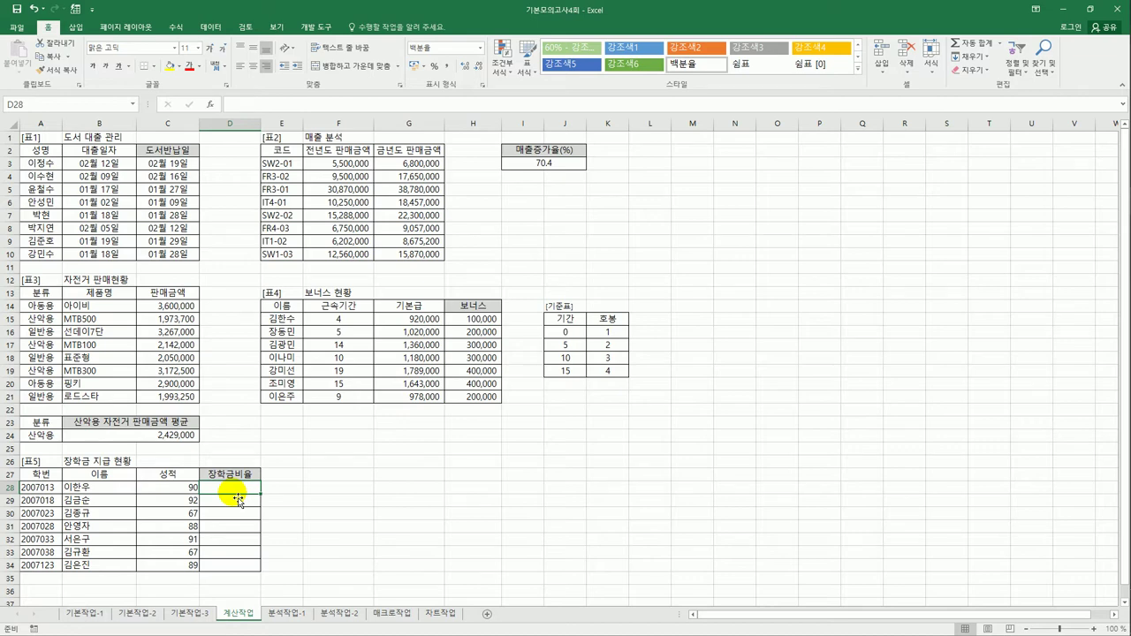
key(F2)
text(=)
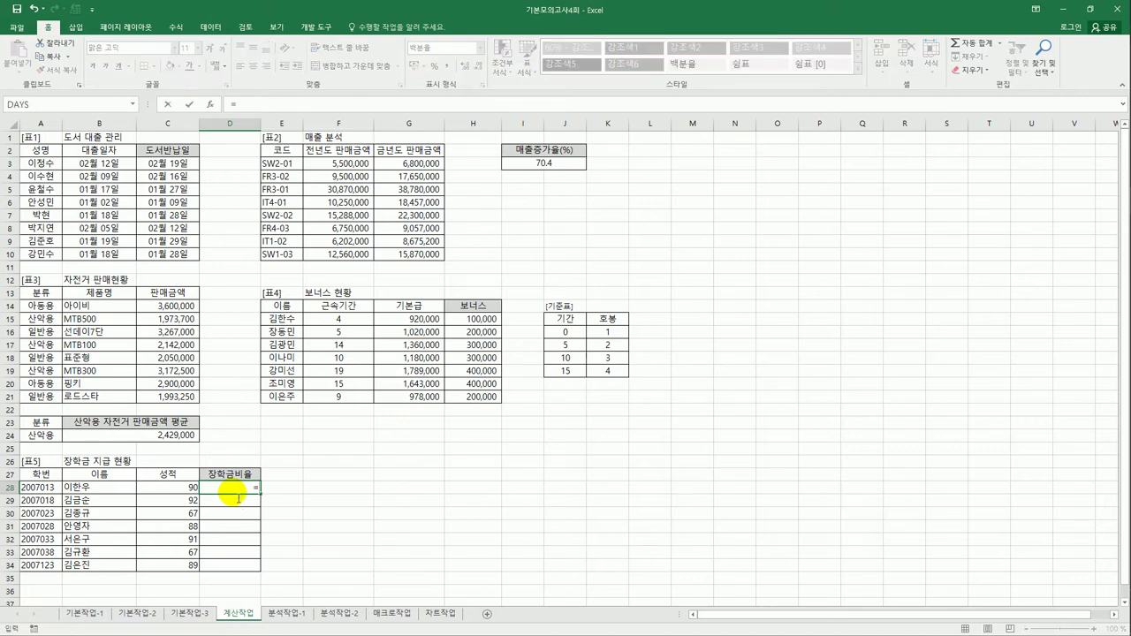
text(r)
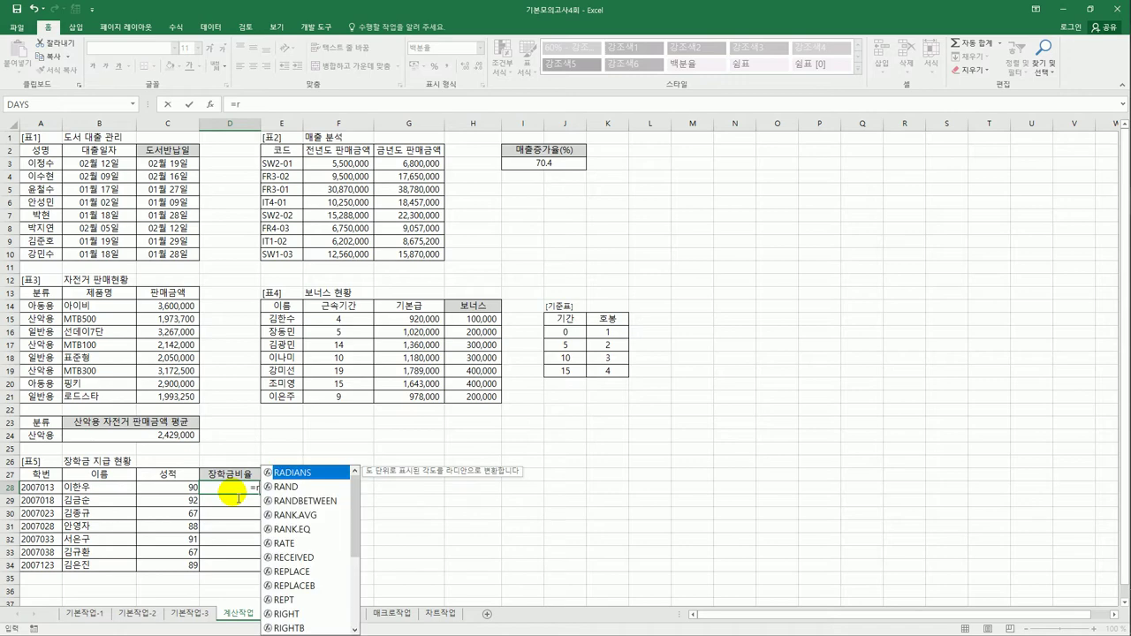
text(ank)
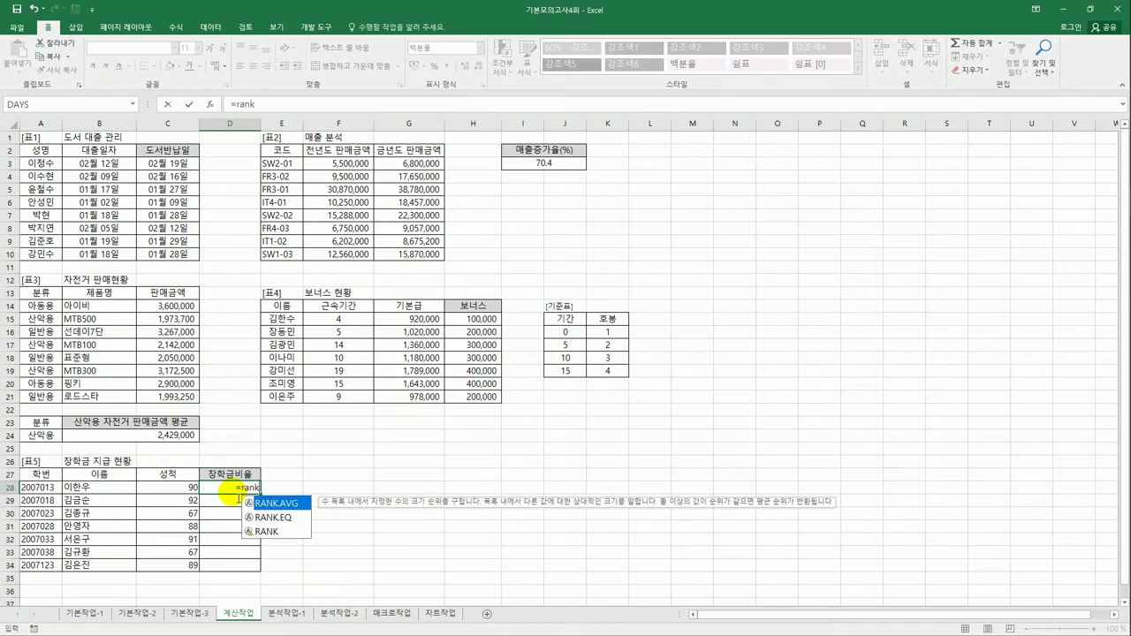
key(Down)
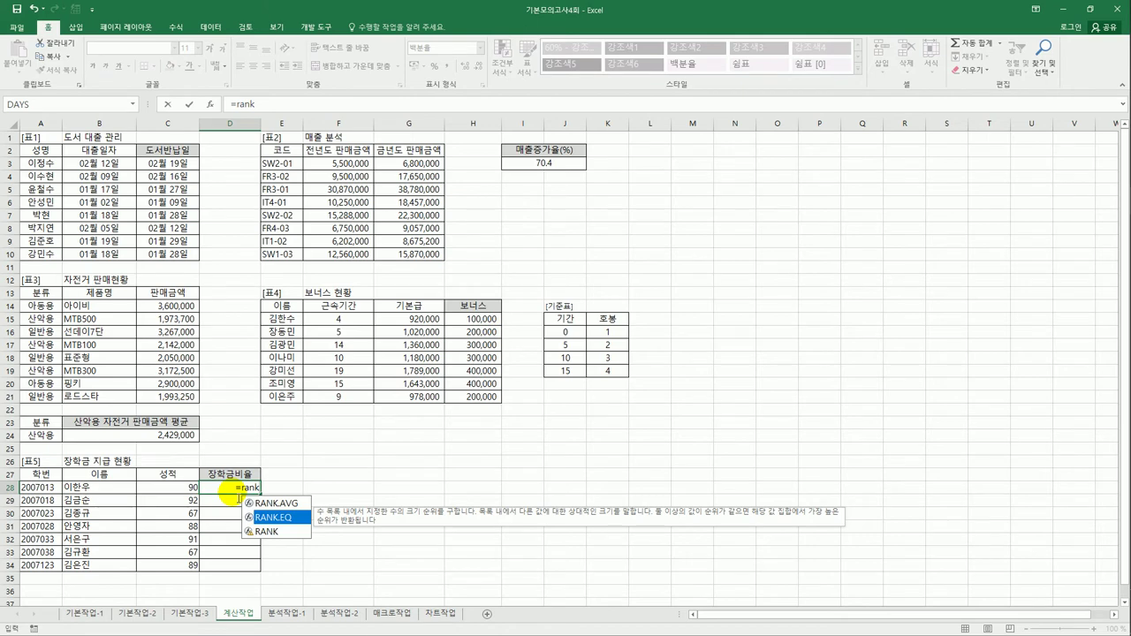
key(Tab)
click(191, 488)
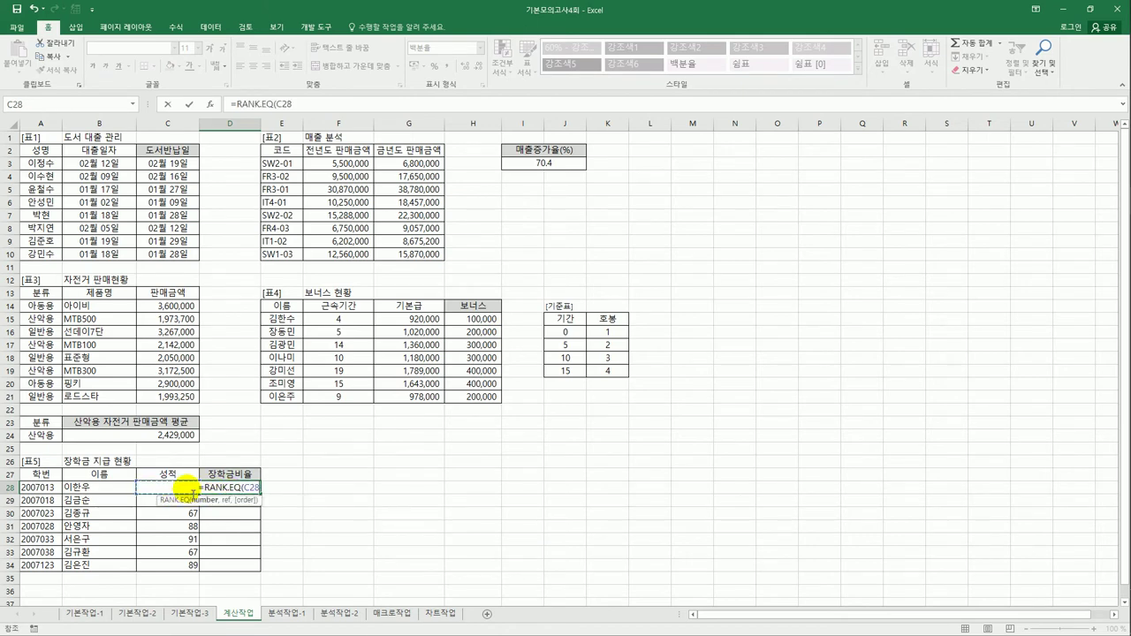
text(,)
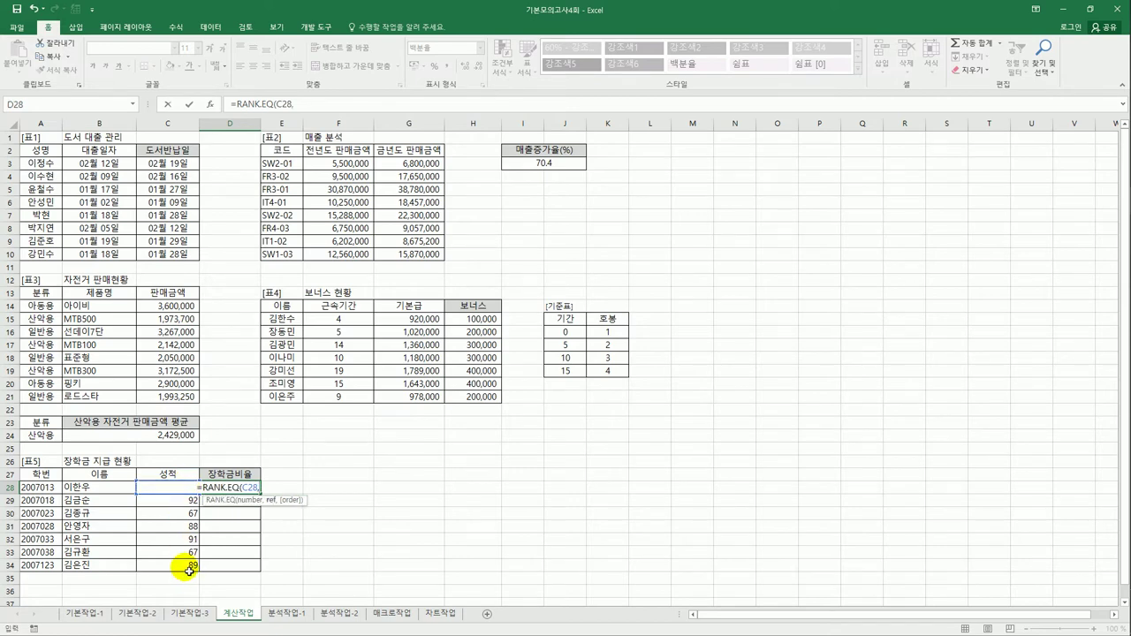
Step: Complete D28 as =RANK.EQ(C28,$C$28:$C$34,0), ranking the scores in descending order
drag(183, 566, 176, 487)
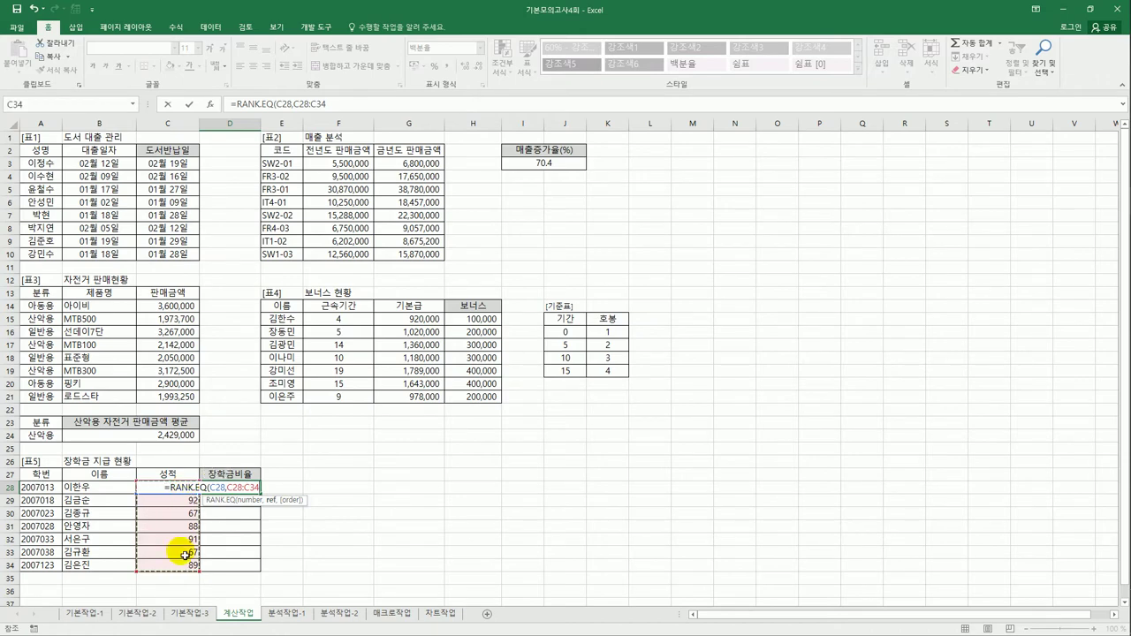
key(F4)
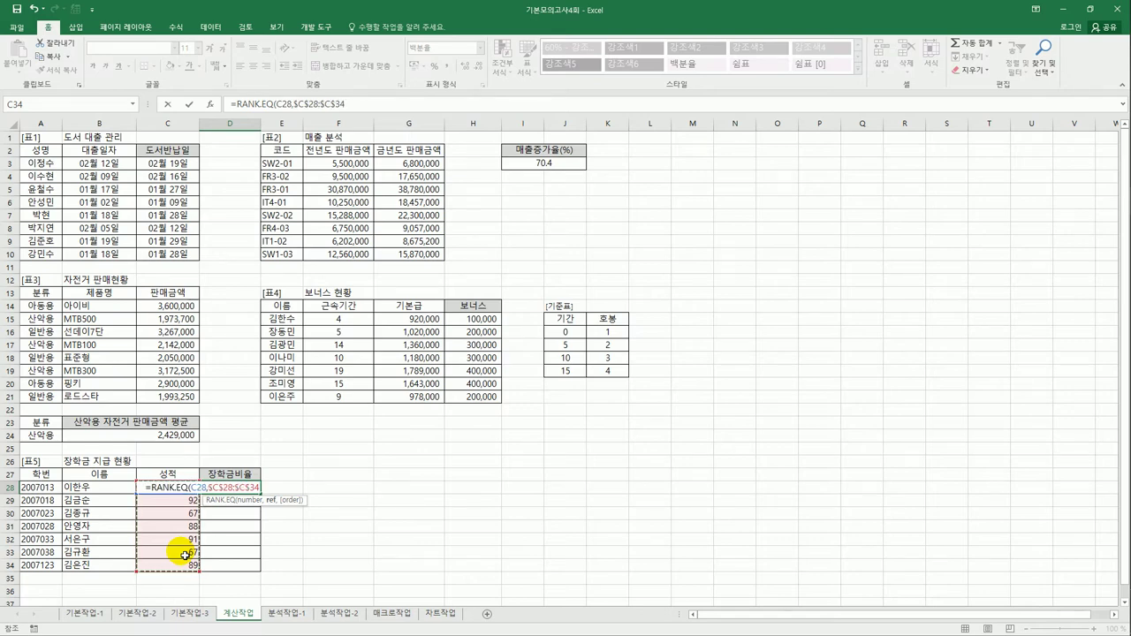
text(,)
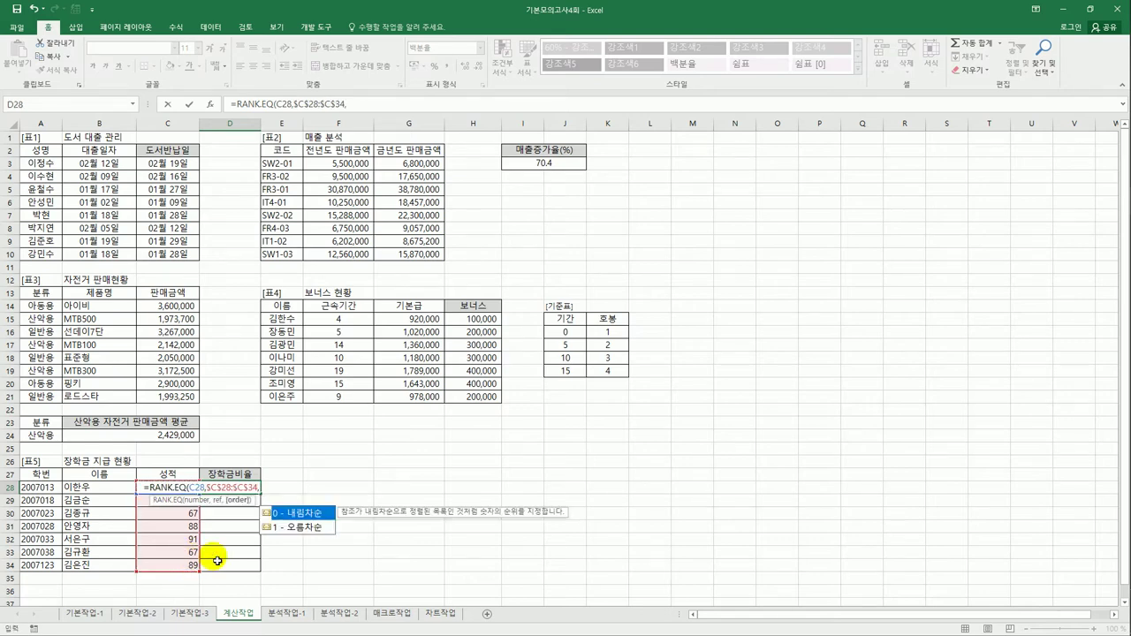
double_click(300, 513)
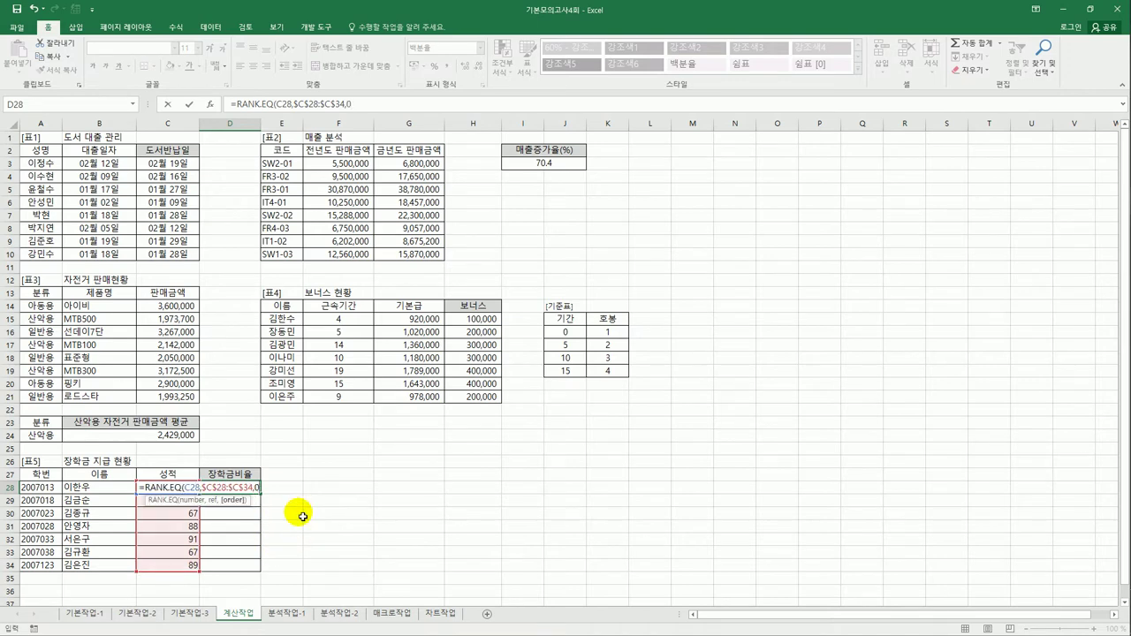
text())
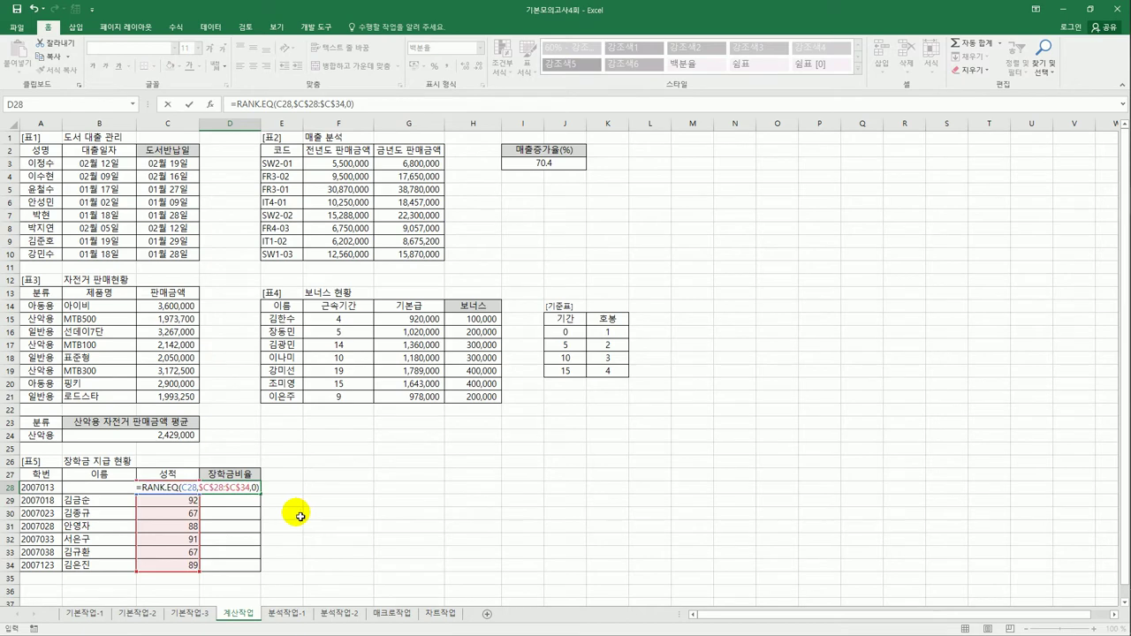
key(Return)
Step: Fill the RANK.EQ formula from D28 down to D34 and compare the ranks of the two tied scores of 67
click(258, 490)
drag(262, 496, 262, 572)
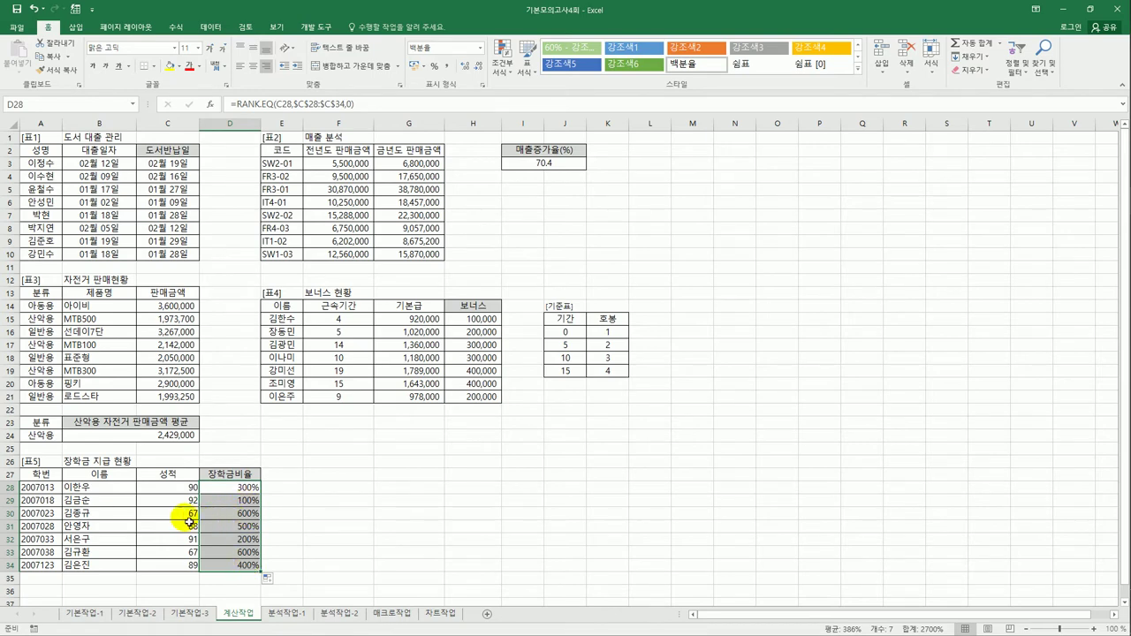
drag(181, 513, 182, 521)
click(179, 554)
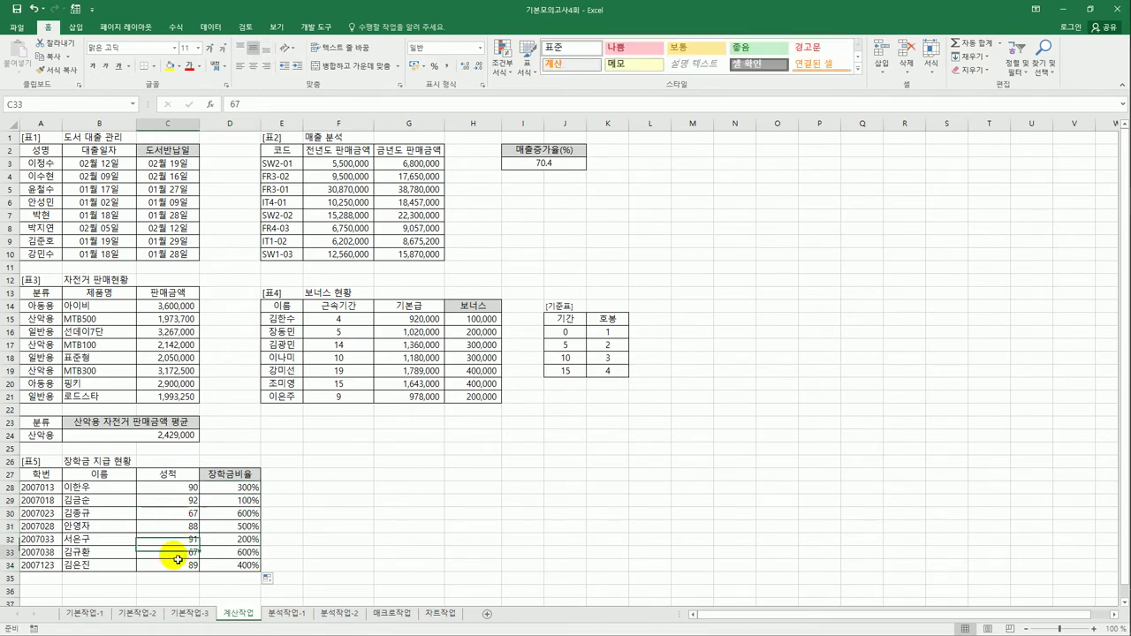
click(235, 518)
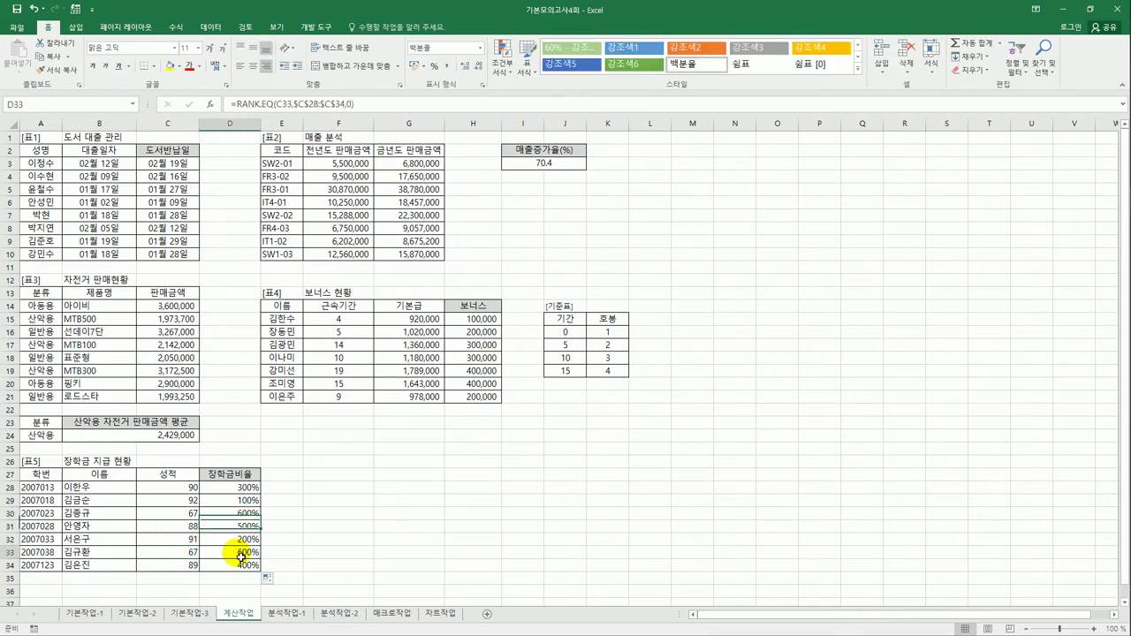
click(241, 553)
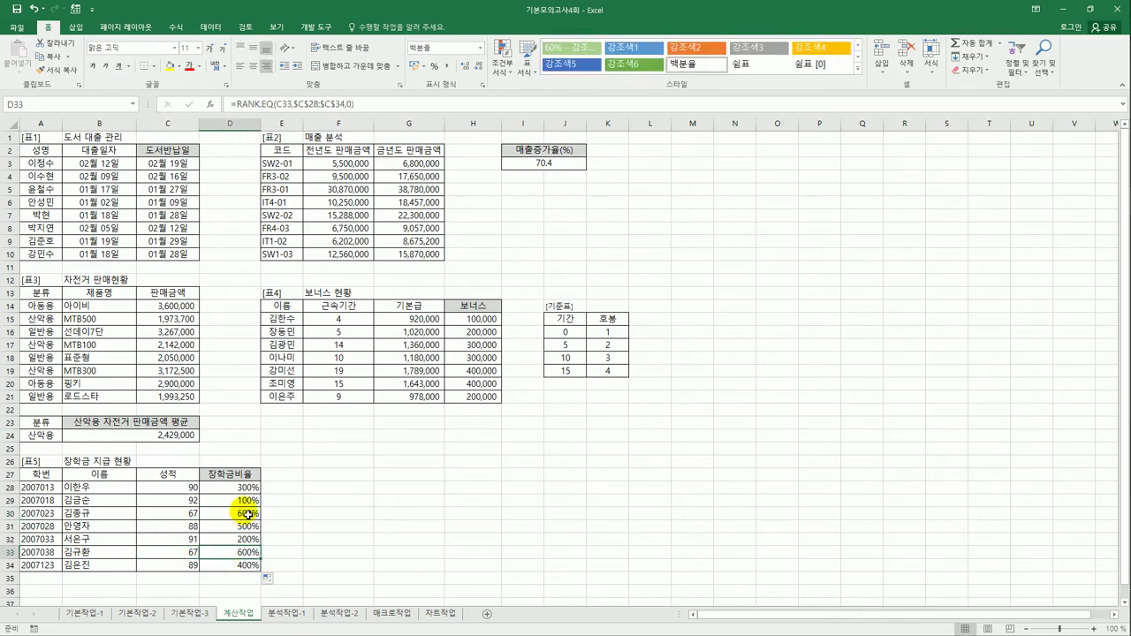
Step: Change the number format of D28:D34 to General (일반)
drag(235, 486, 240, 566)
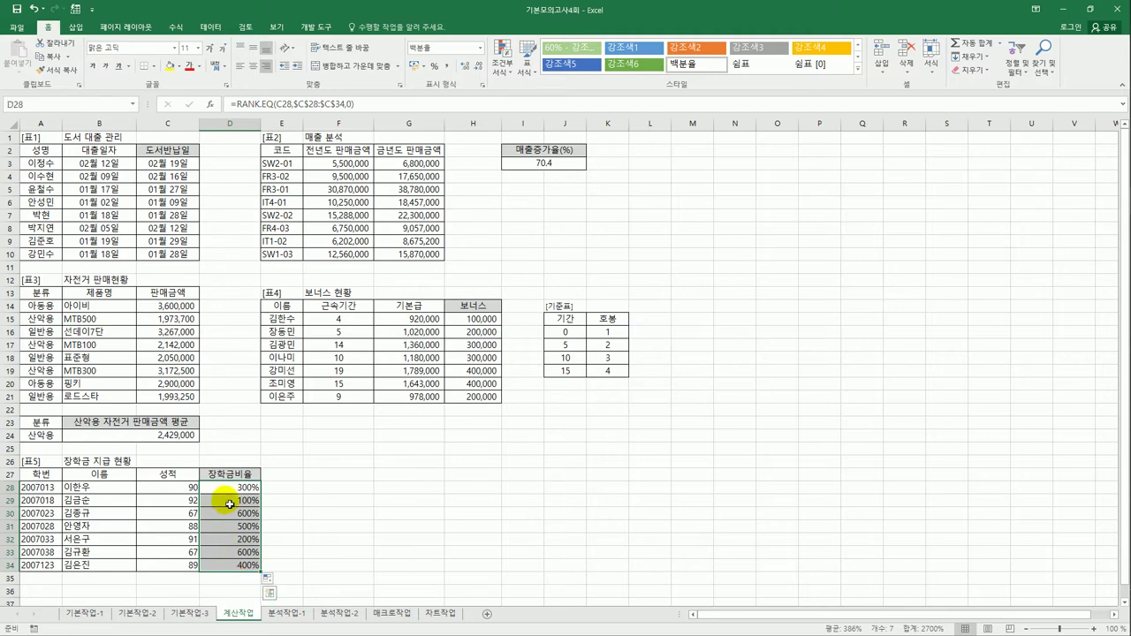
right_click(228, 489)
click(268, 423)
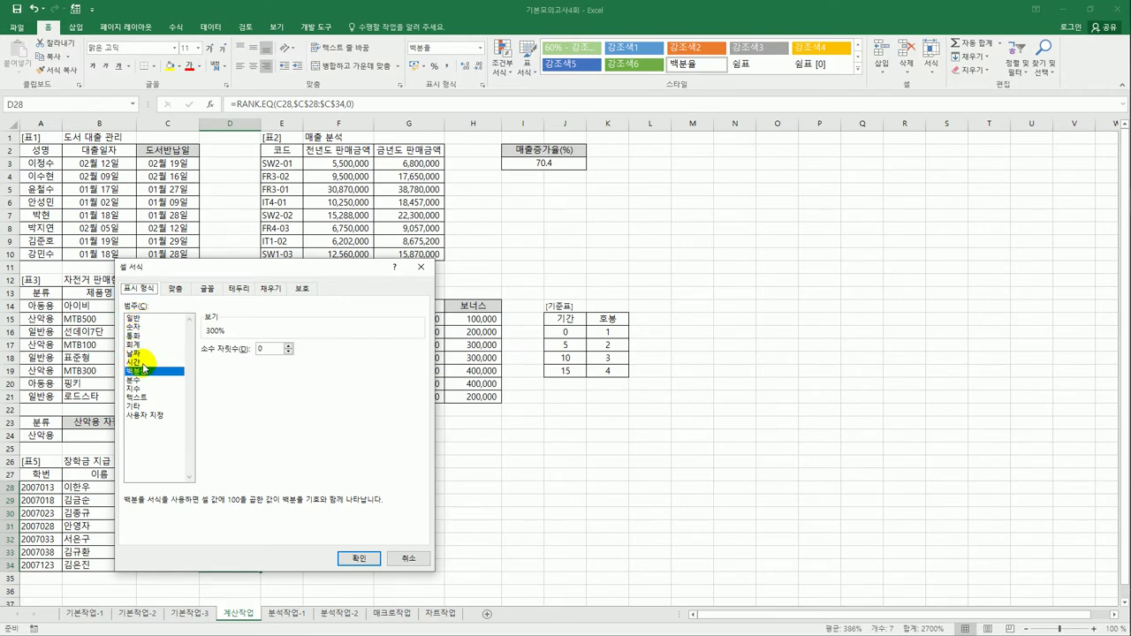
click(150, 320)
key(Return)
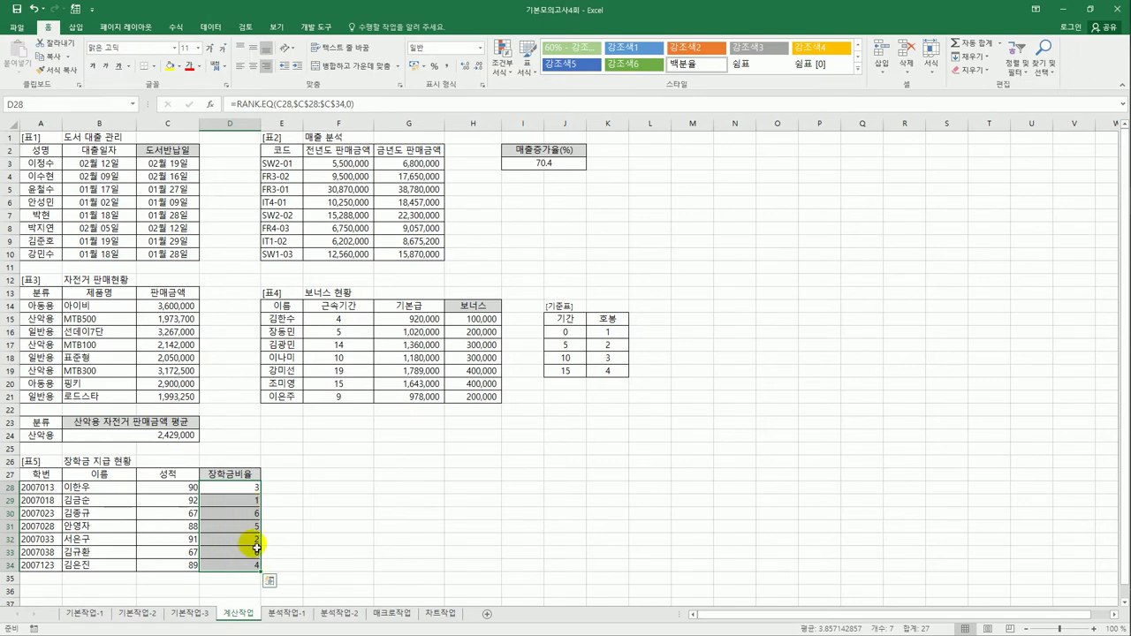
Step: Replace RANK.EQ with RANK.AVG in the D28 formula, keeping the same arguments
drag(254, 487, 254, 487)
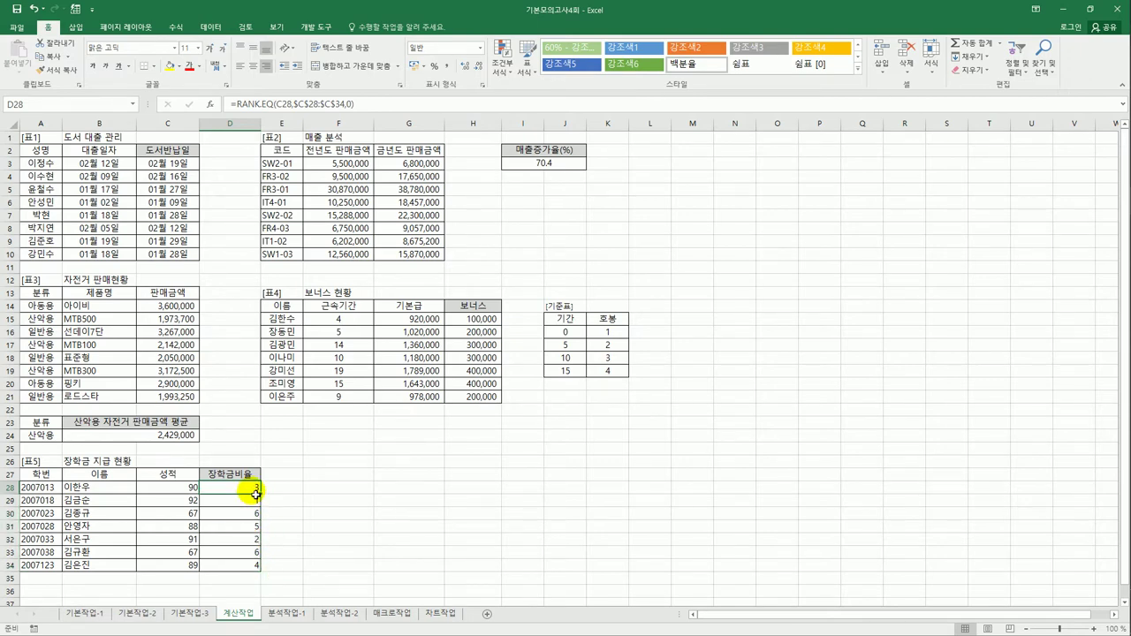
click(271, 104)
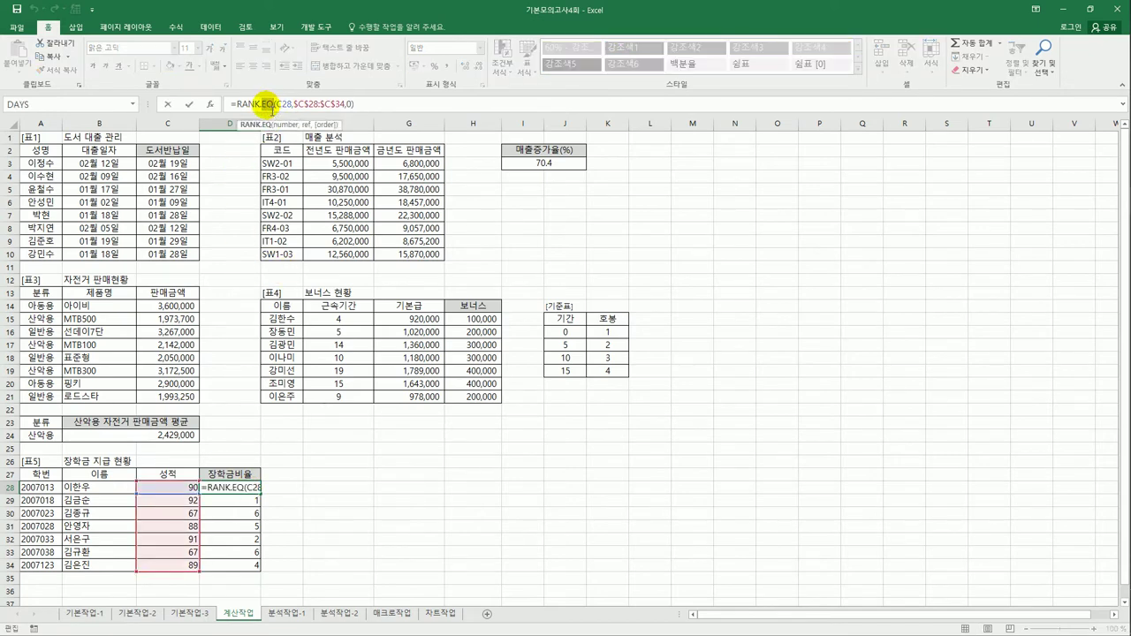
key(BackSpace)
key(BackSpace)
text(avg)
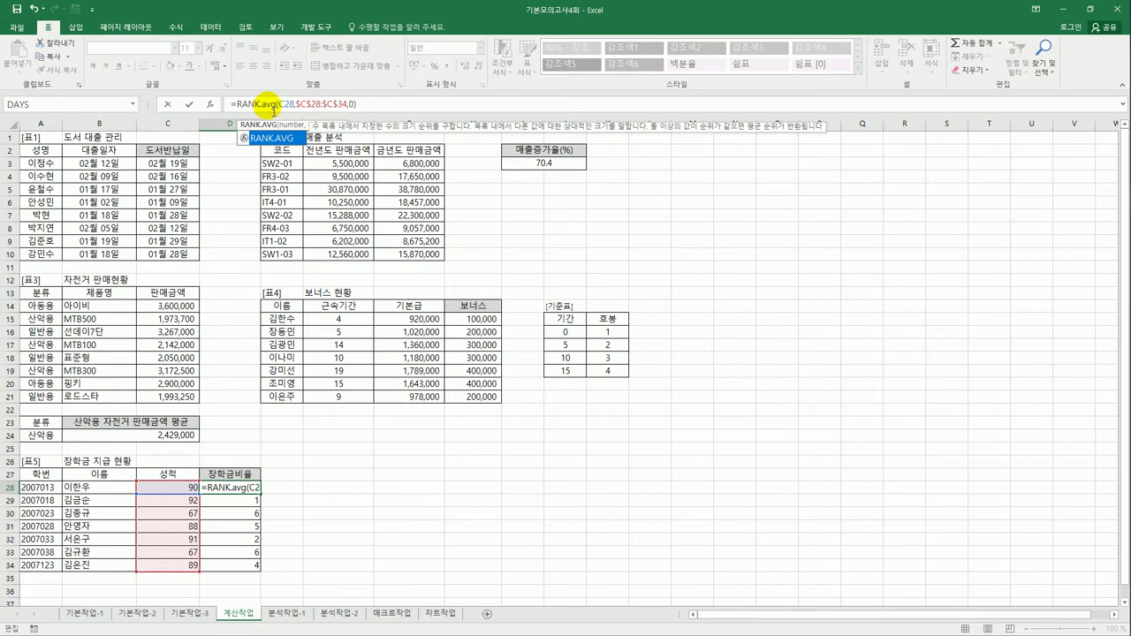
key(Return)
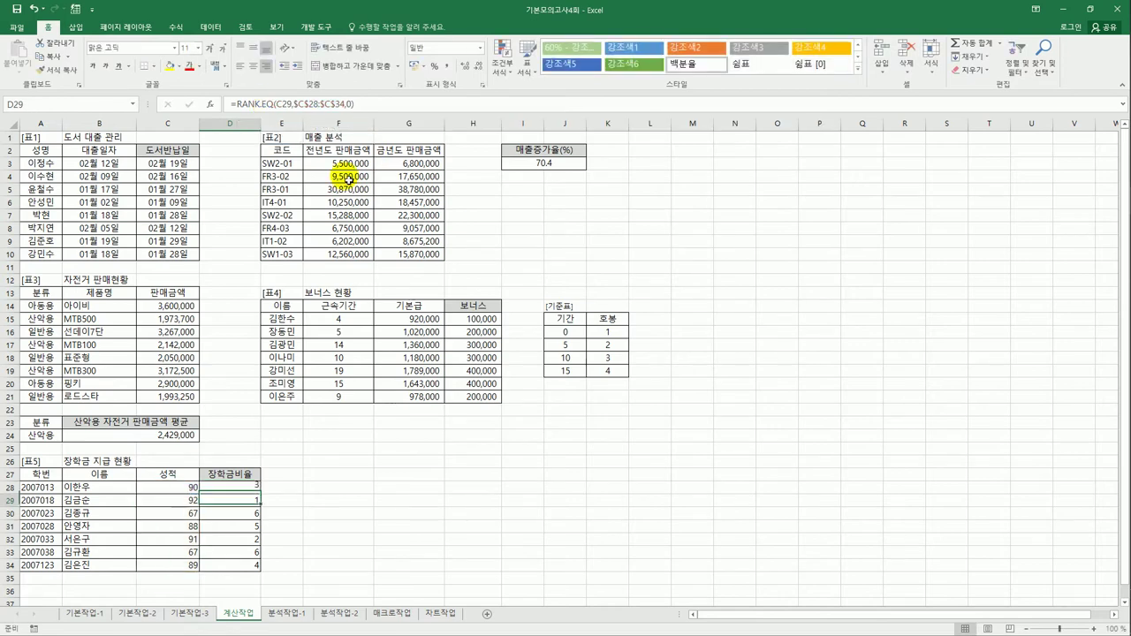
Step: Fill the RANK.AVG formula from D28 down to D34 and check the ranks of the tied scores in D30 and D33
click(253, 490)
drag(263, 492, 261, 572)
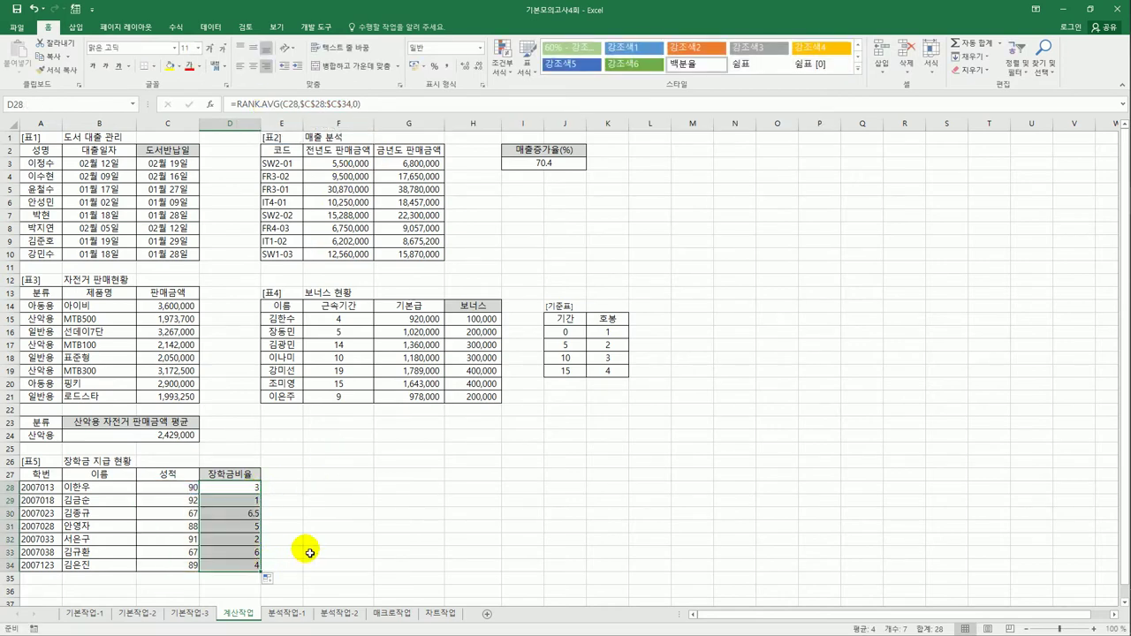
click(241, 515)
click(245, 553)
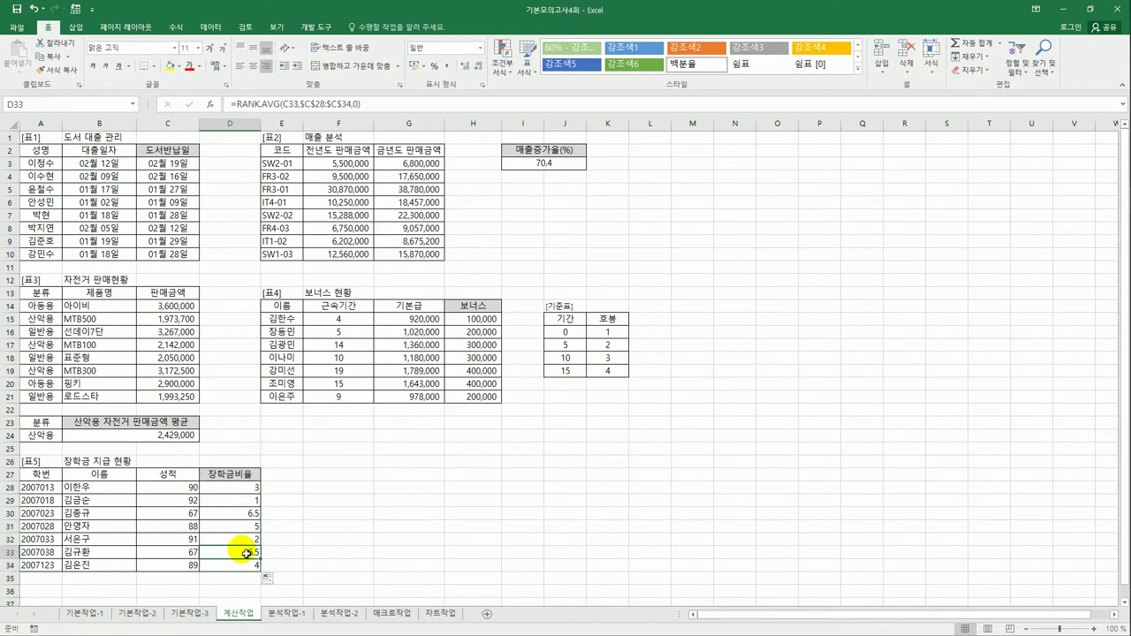
Step: Undo the RANK.AVG fill, the D28 function change and the General format on D28:D34
click(246, 489)
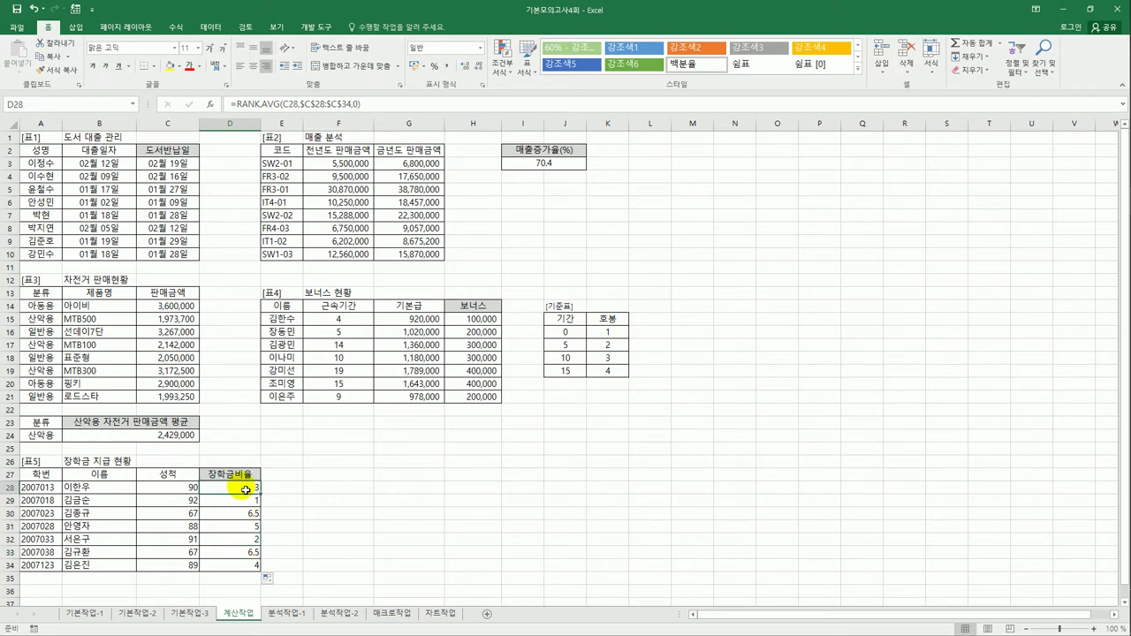
click(32, 10)
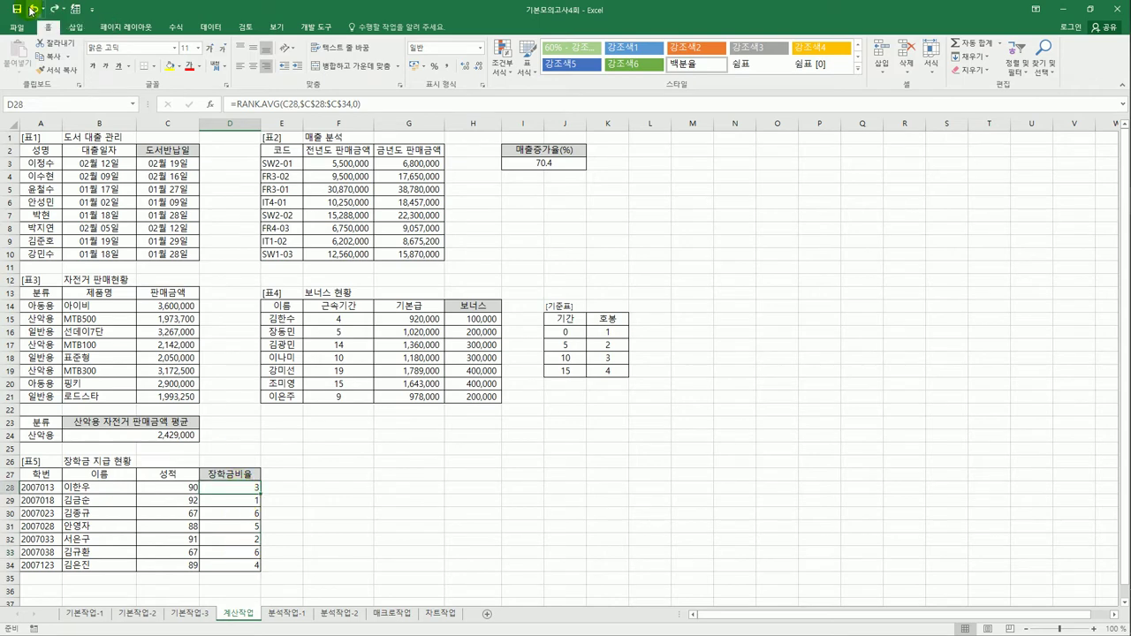
click(33, 11)
click(33, 11)
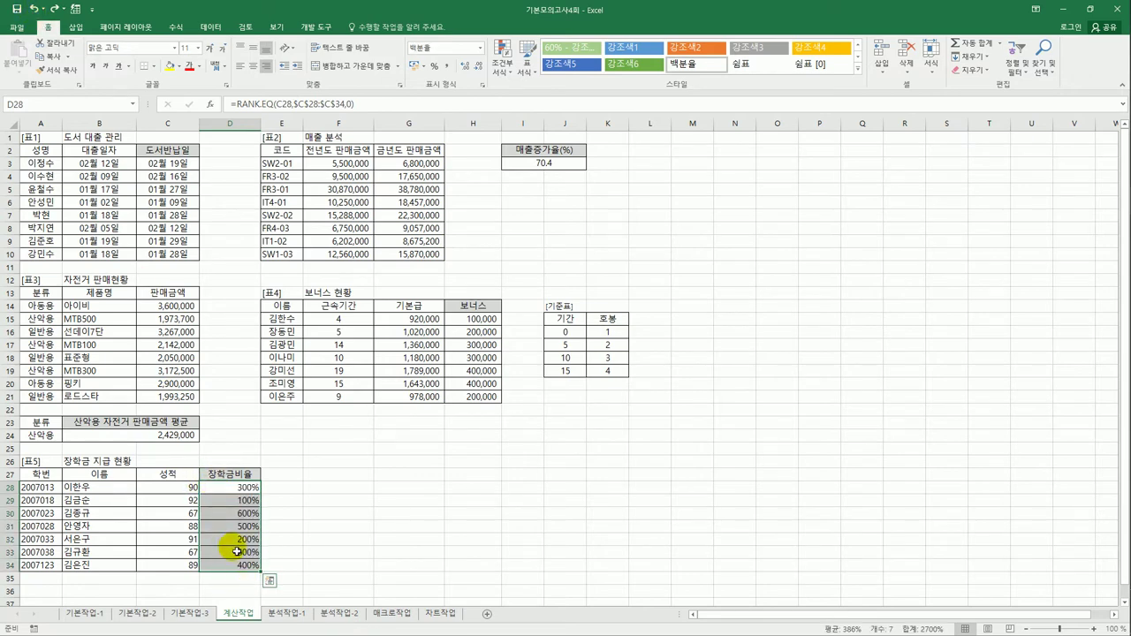
Step: Wrap the RANK.EQ formula in D28 in a CHOOSE function, using the rank as its index argument
click(244, 493)
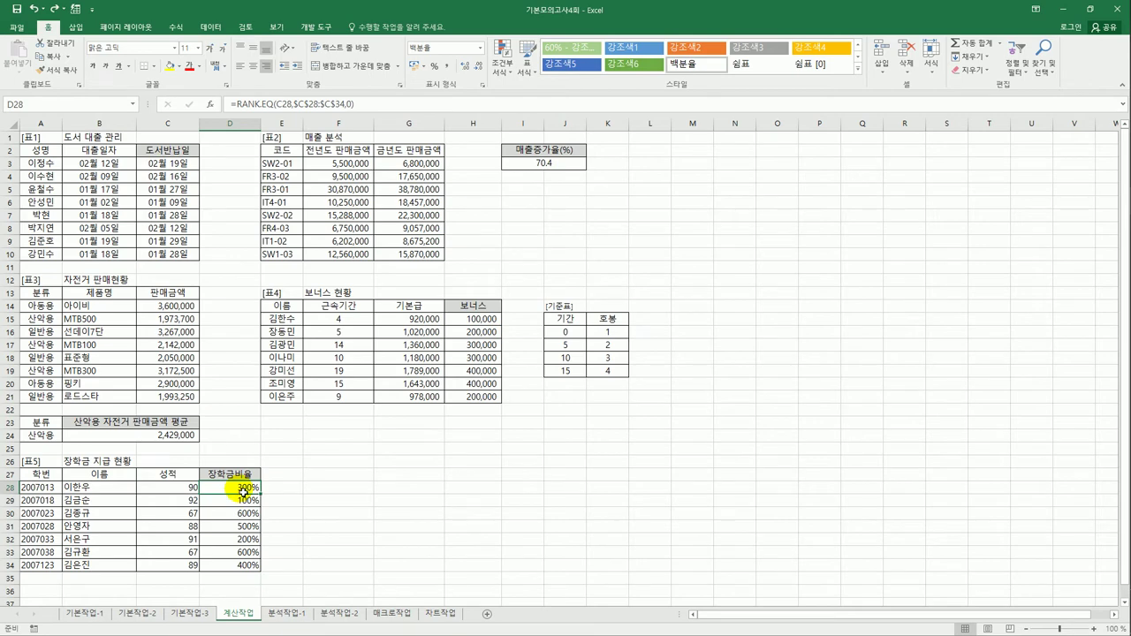
click(235, 104)
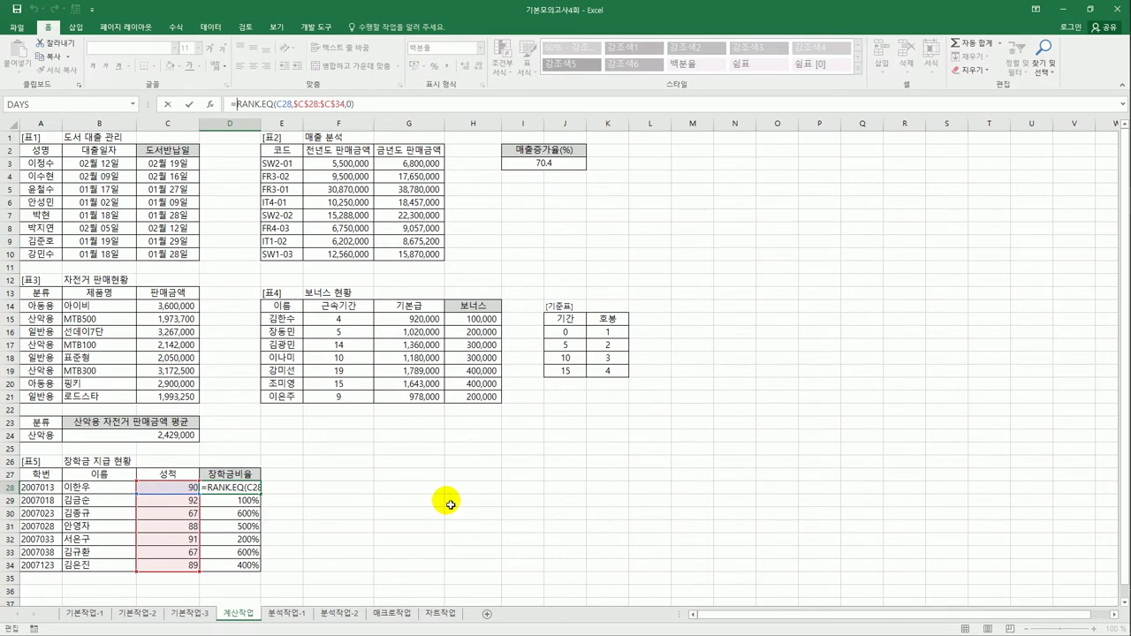
text(cho)
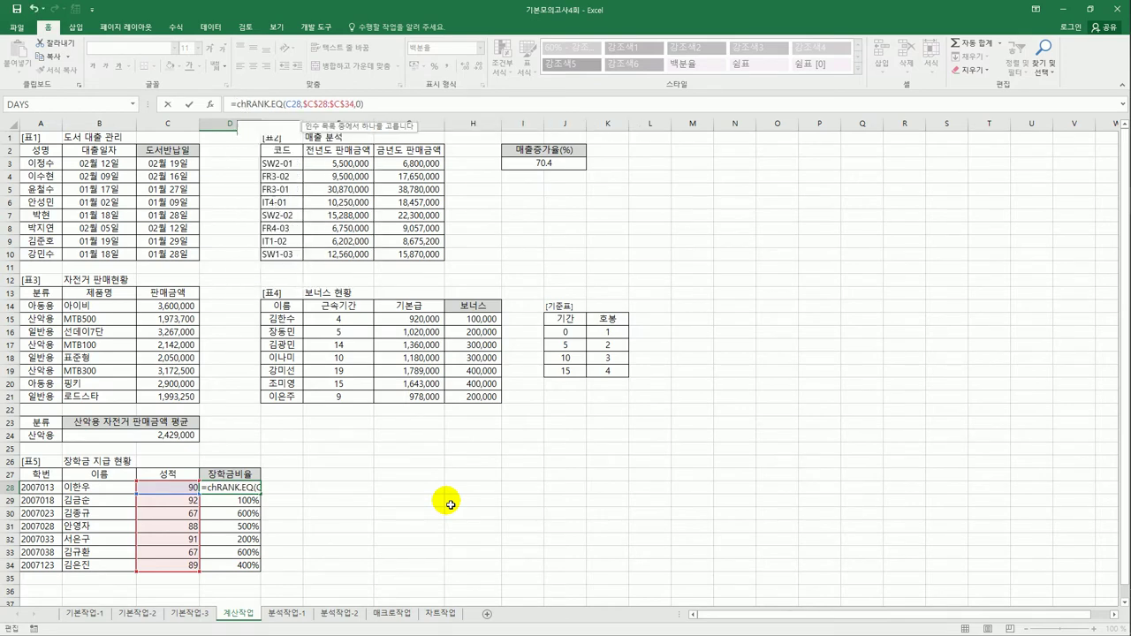
key(Tab)
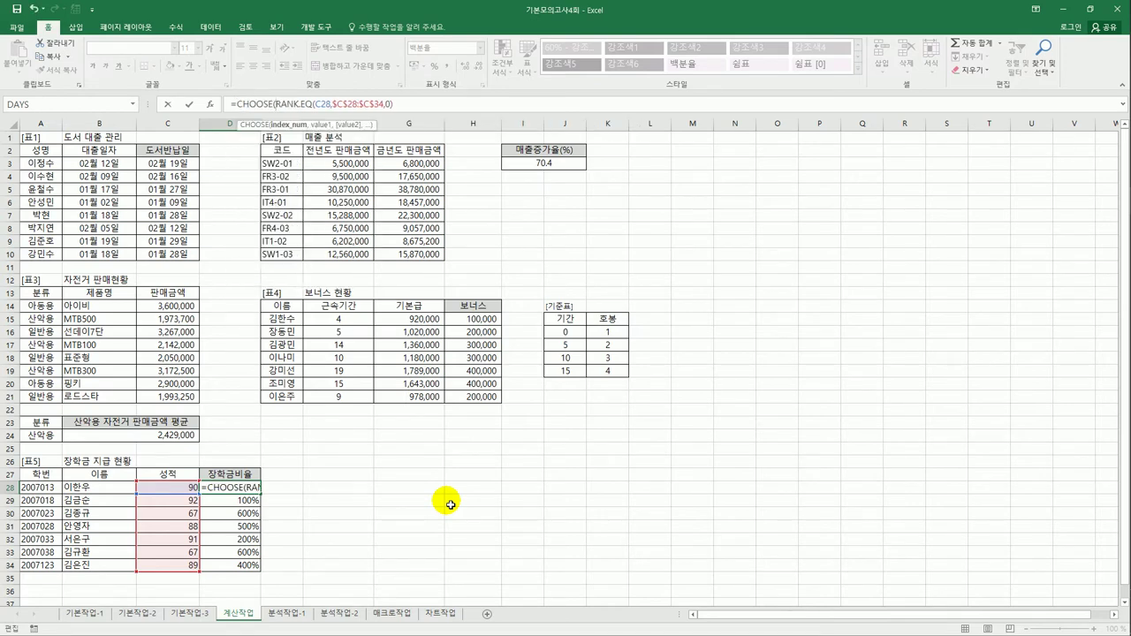
click(400, 105)
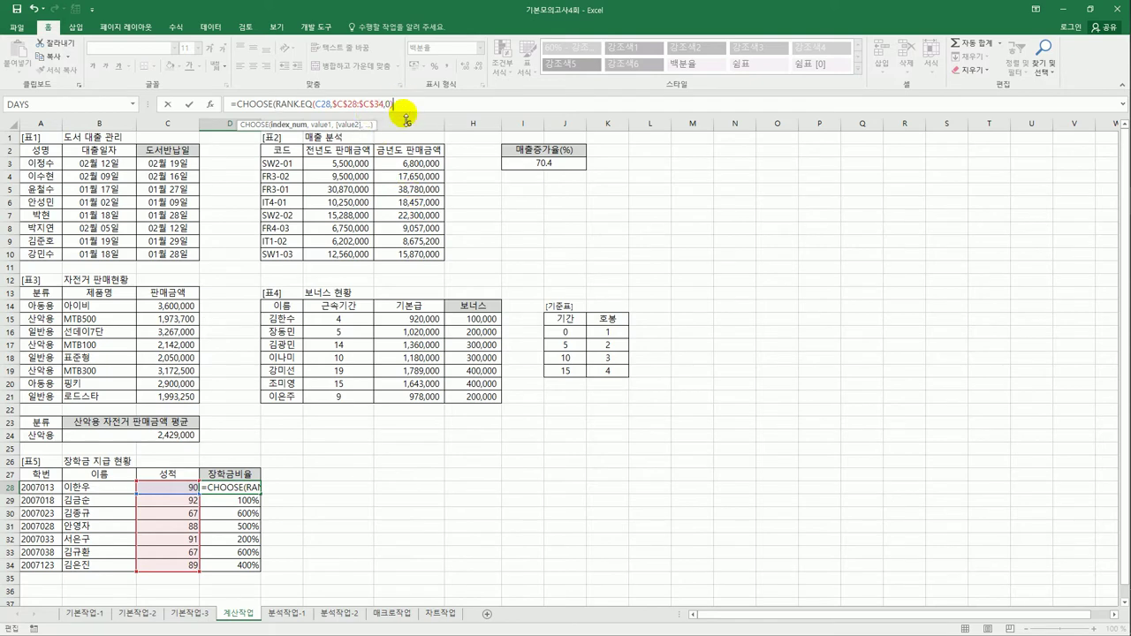
Step: Complete the CHOOSE formula in D28 with the values 100%, 90%, 80 and four empty strings, and fill it down to D34
text(,)
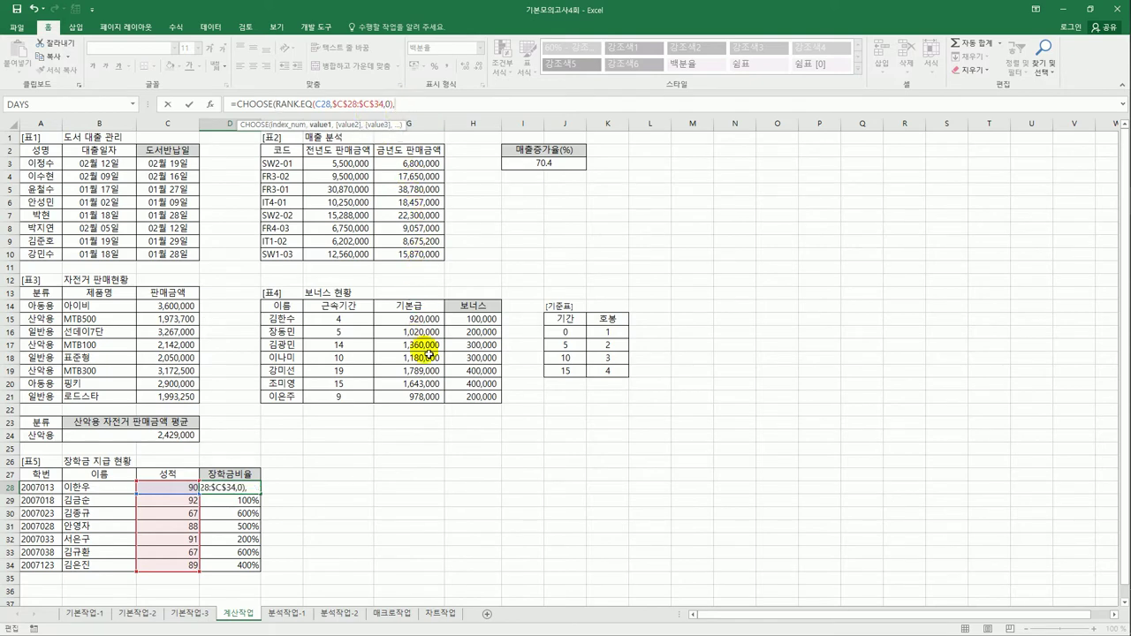
text(100%,)
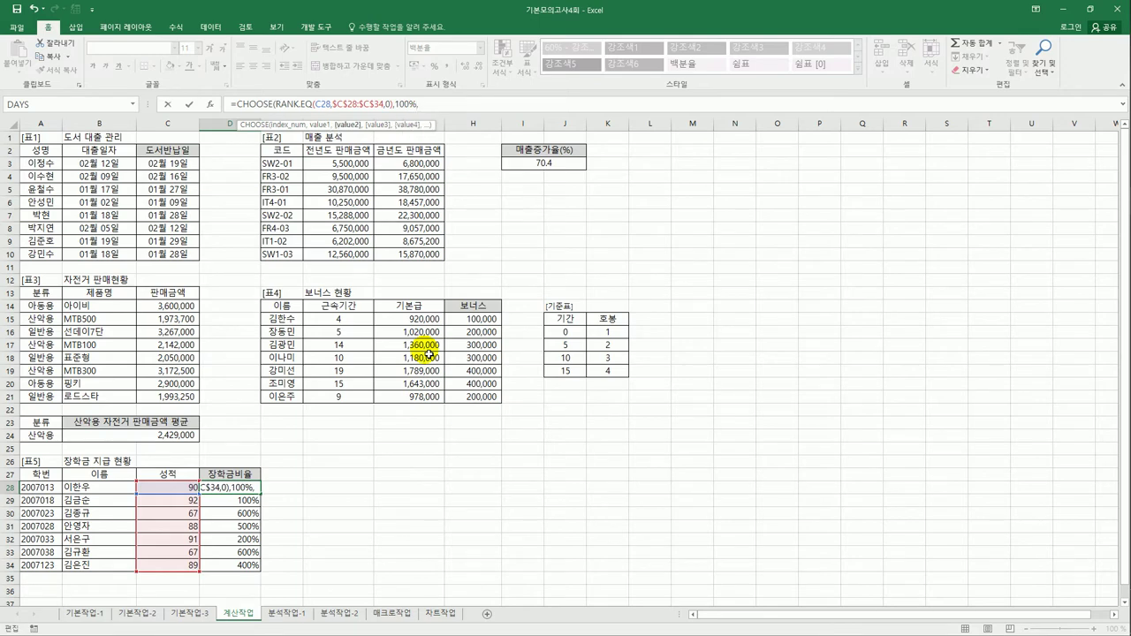
text(90%,)
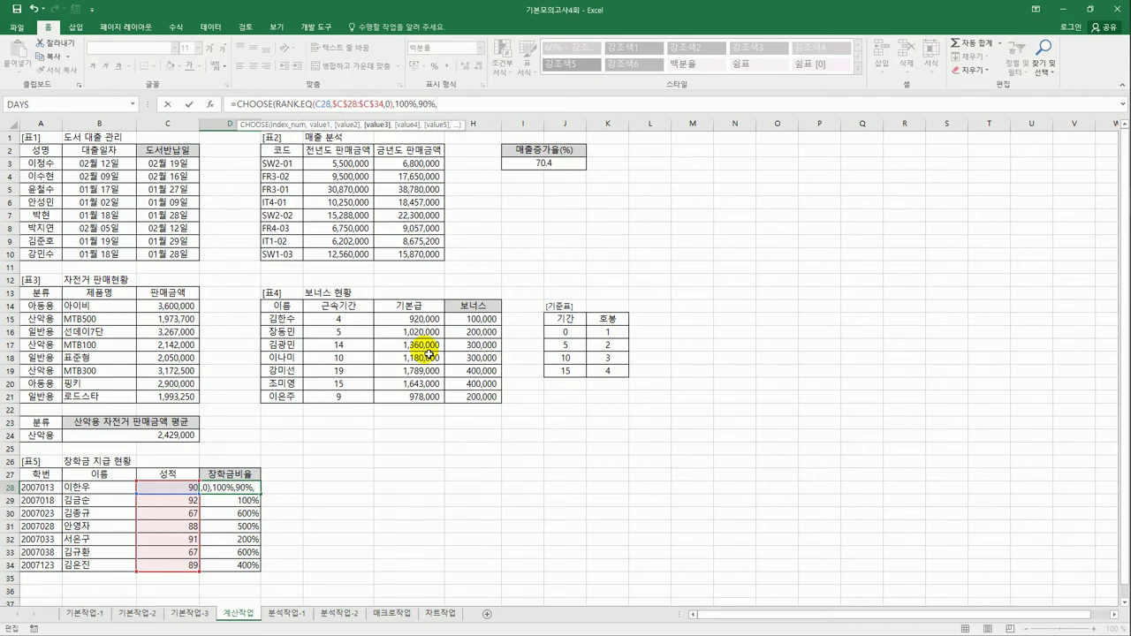
text(80,)
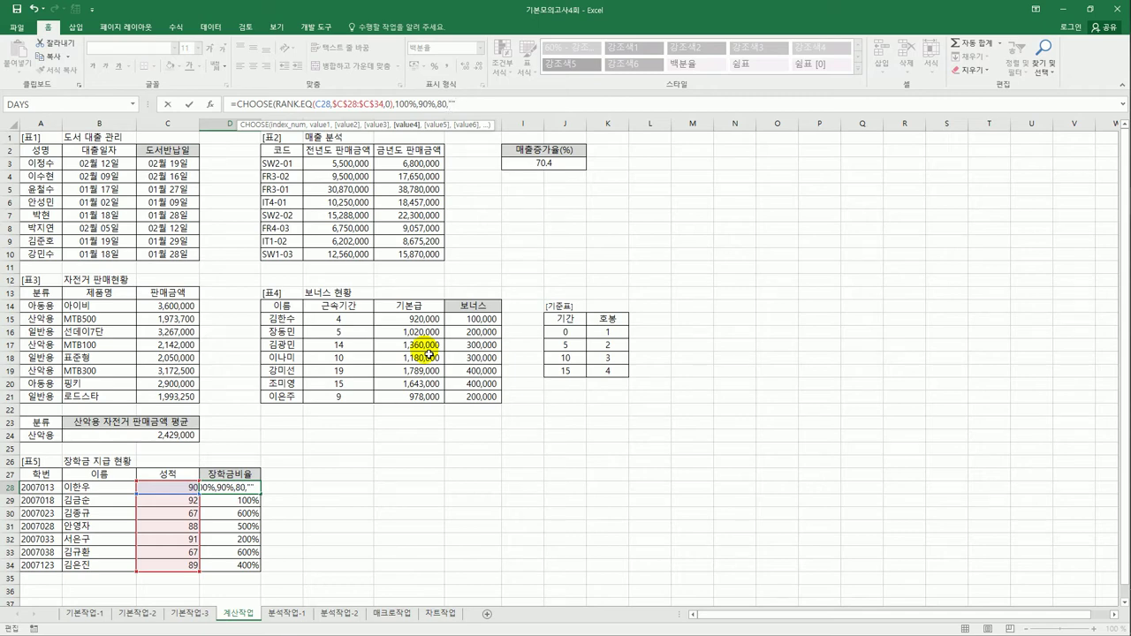
text(,"","")
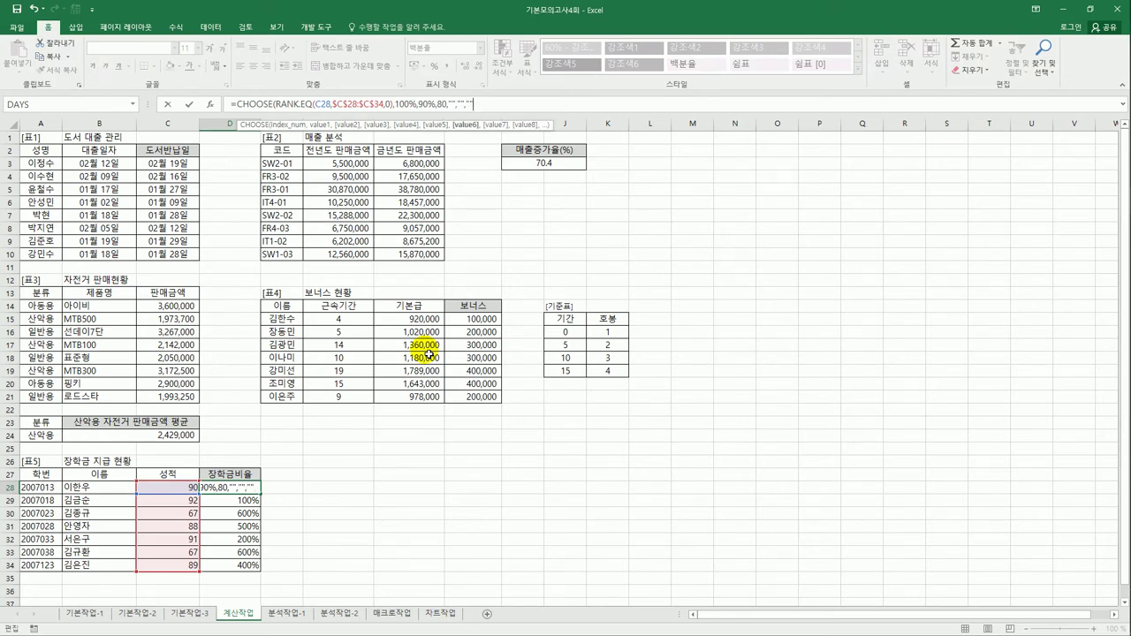
text(,"")
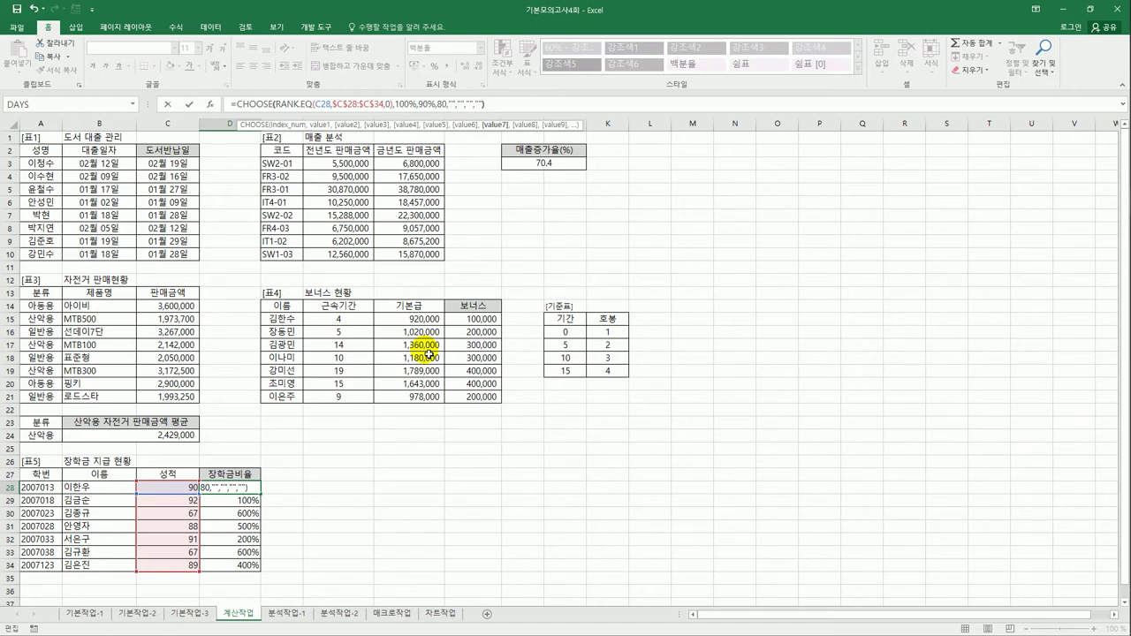
key(Return)
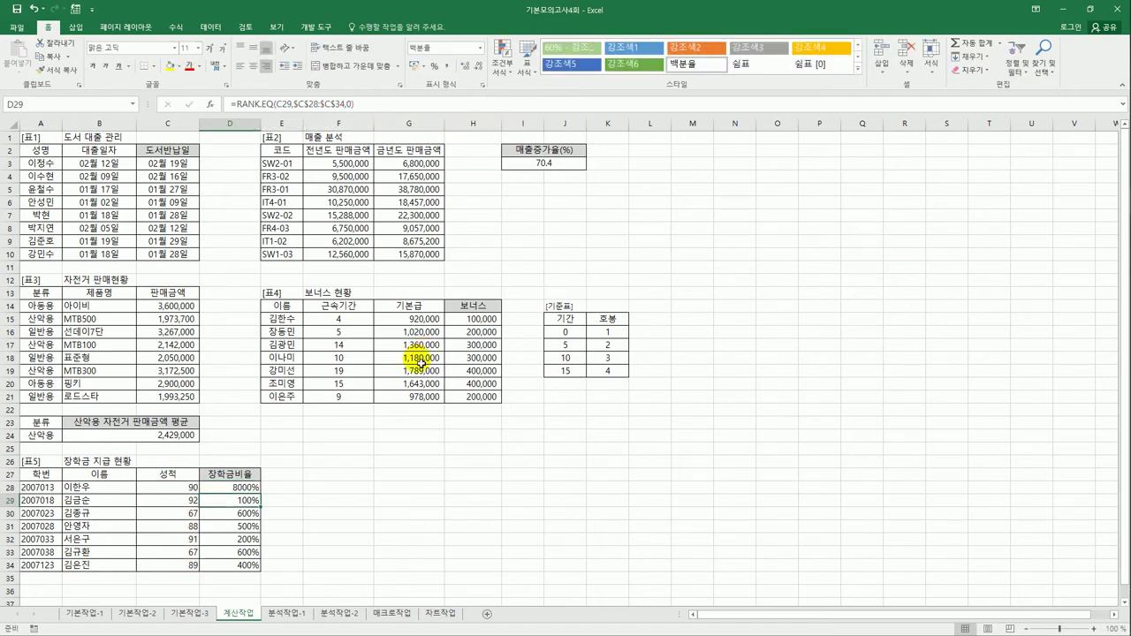
click(242, 488)
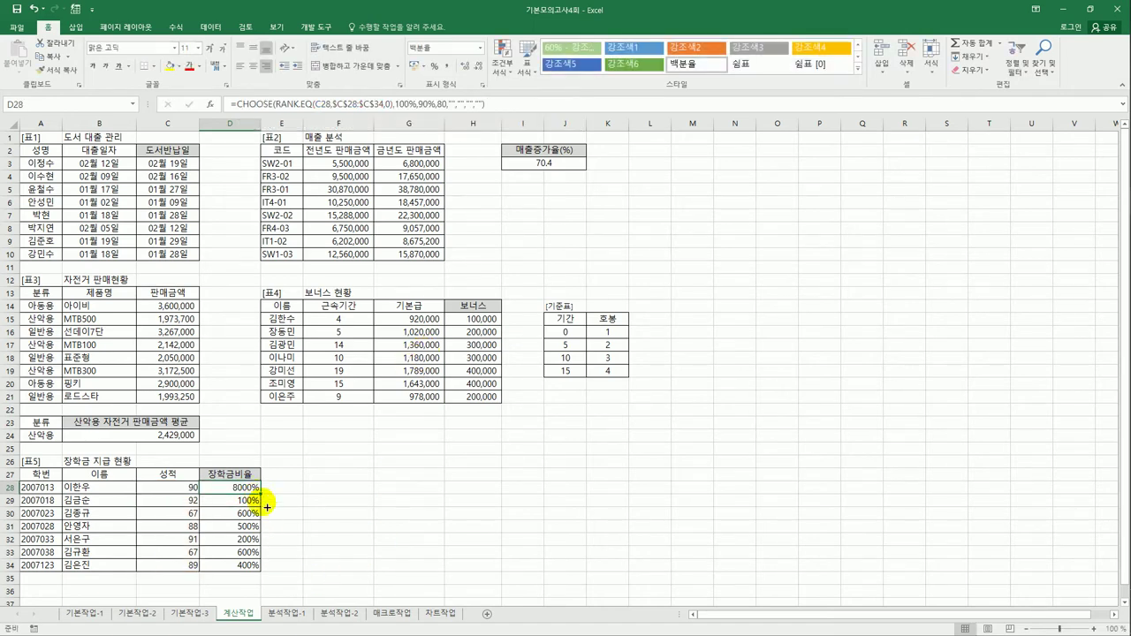
drag(266, 505, 291, 580)
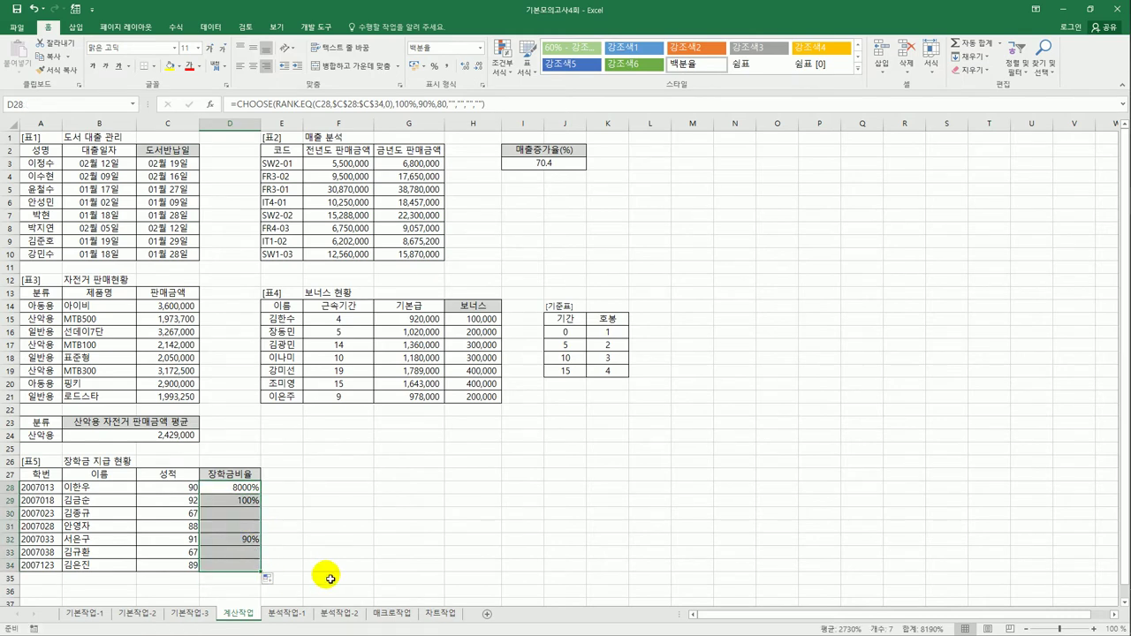
Step: Correct the third CHOOSE value in D28 to 80% and fill the formula down to D34 again
click(246, 492)
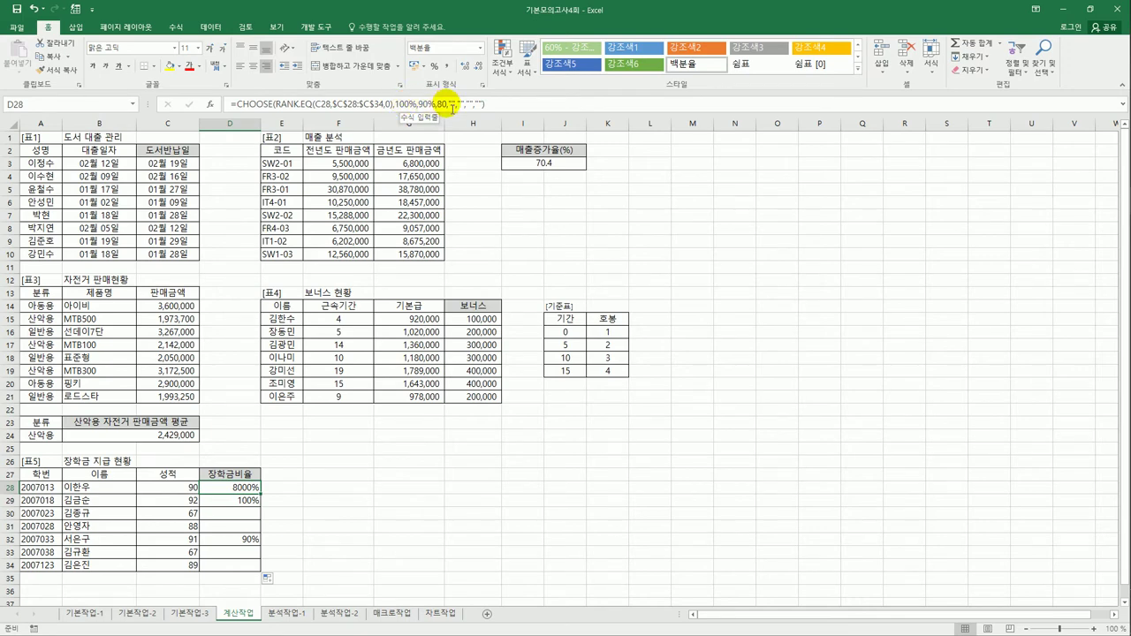
click(451, 105)
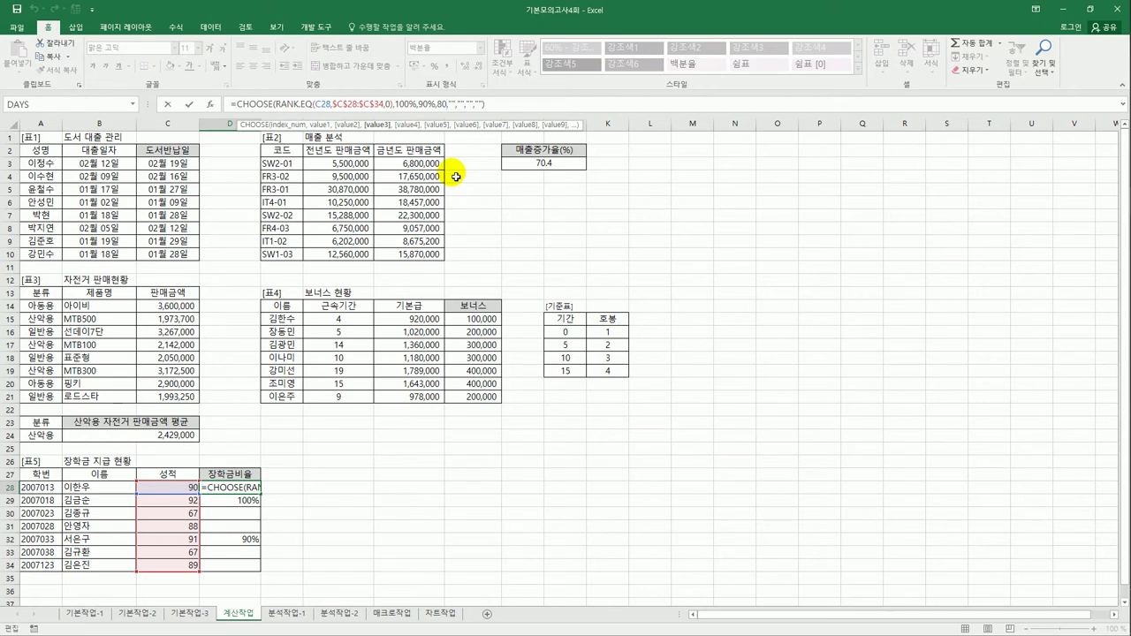
text(%)
key(ctrl+Return)
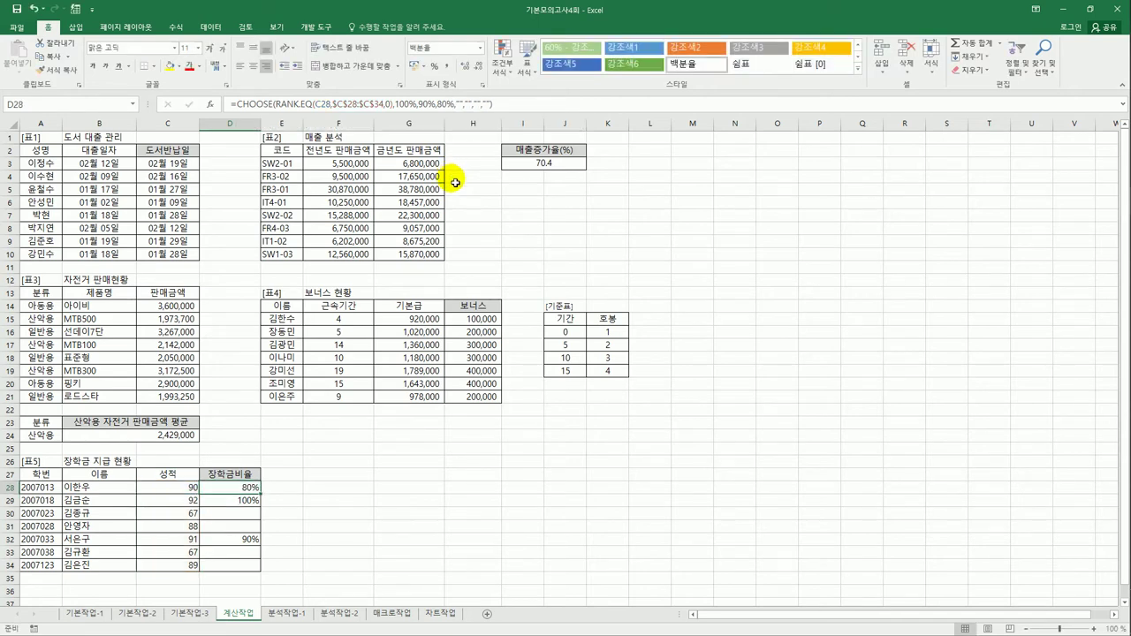
drag(266, 498, 264, 575)
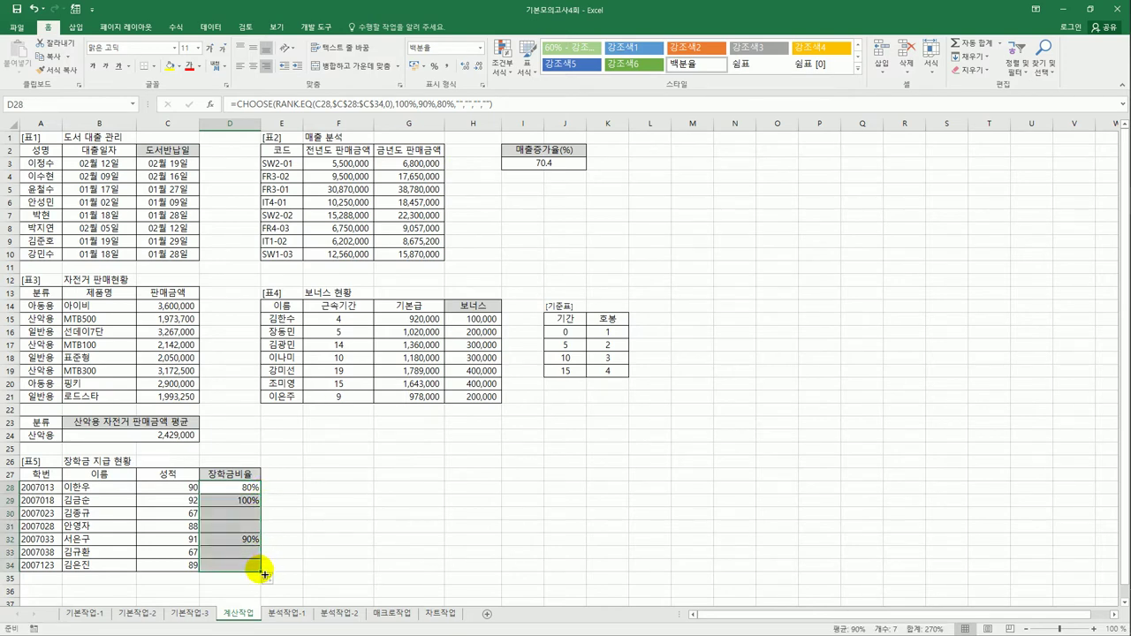
click(241, 486)
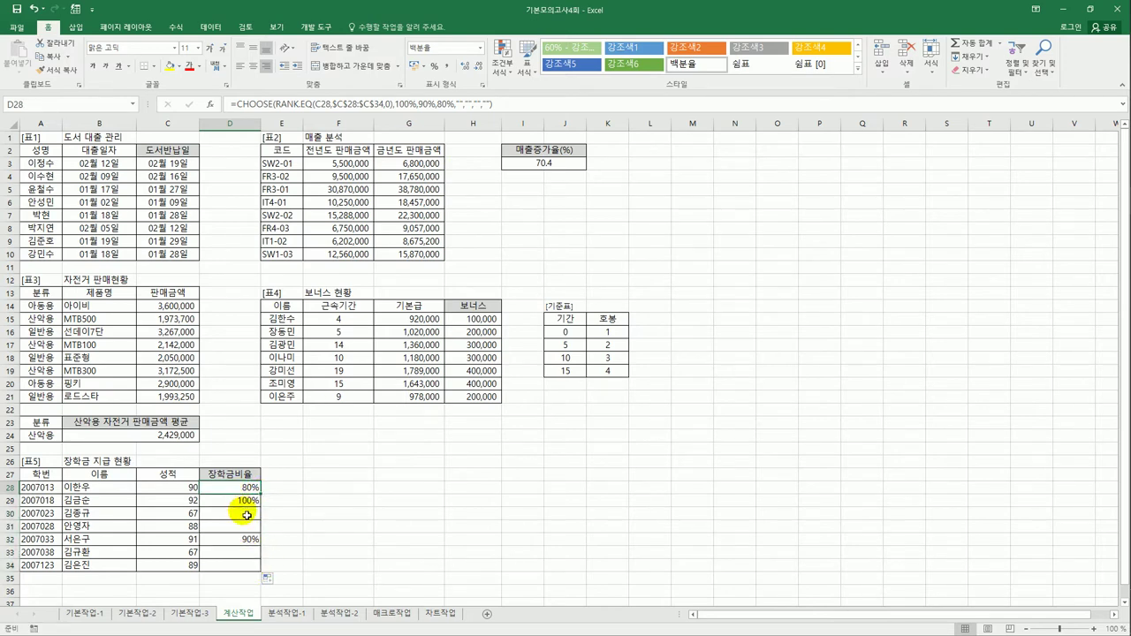
drag(261, 493, 254, 572)
click(253, 573)
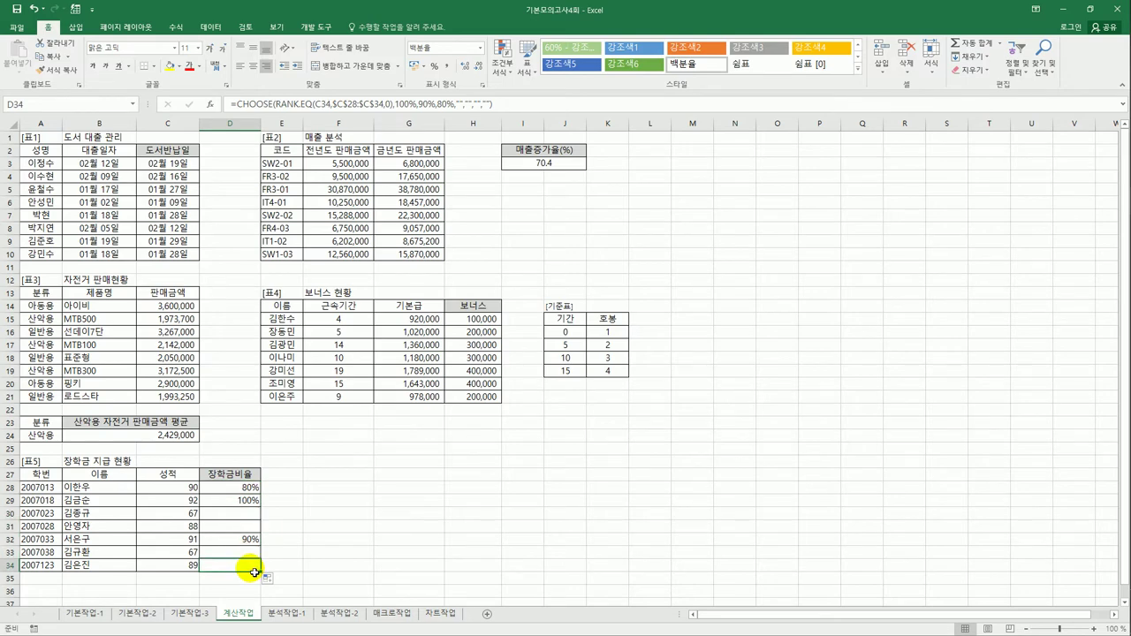
Step: On the 분석작업-1 sheet, sort the 영업 현황 table by 대리점명 in ascending order
click(282, 615)
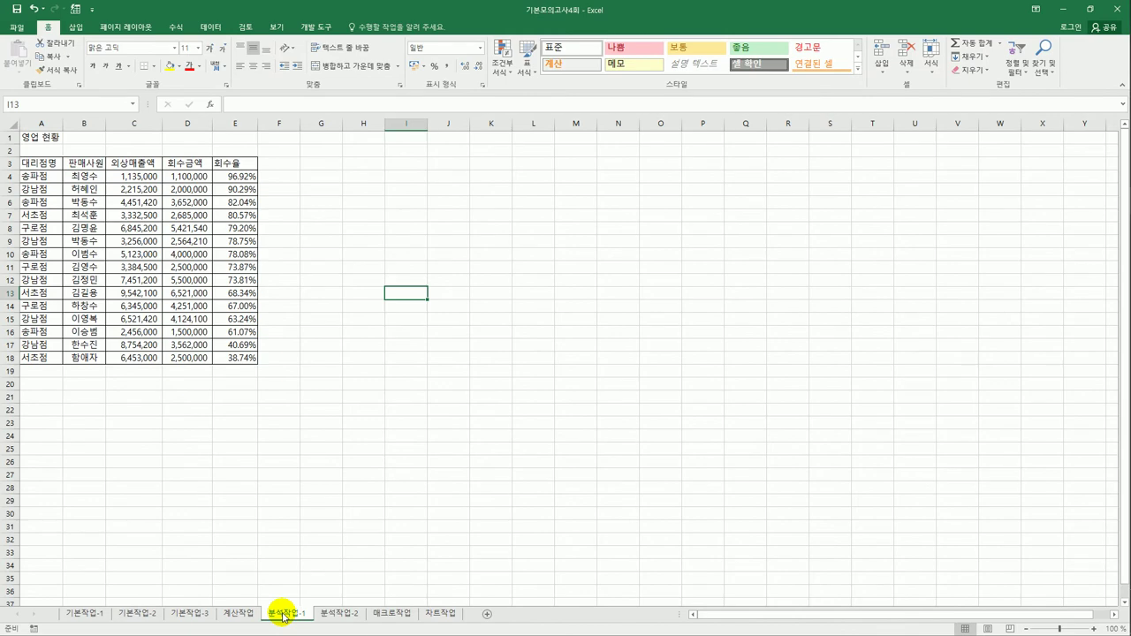
key(alt+a)
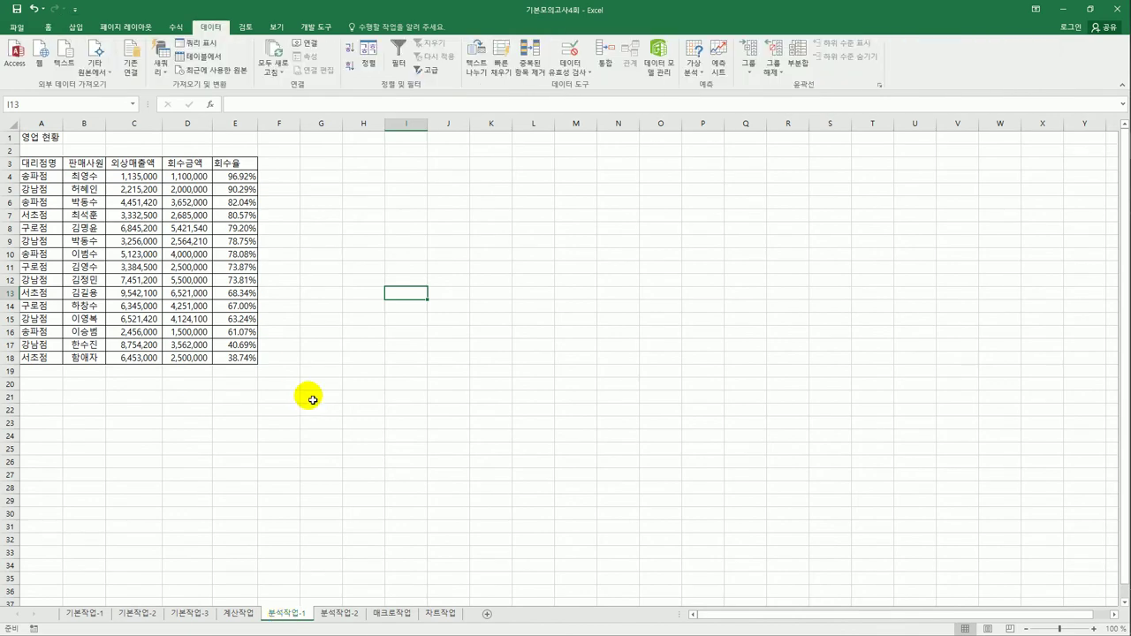
click(52, 165)
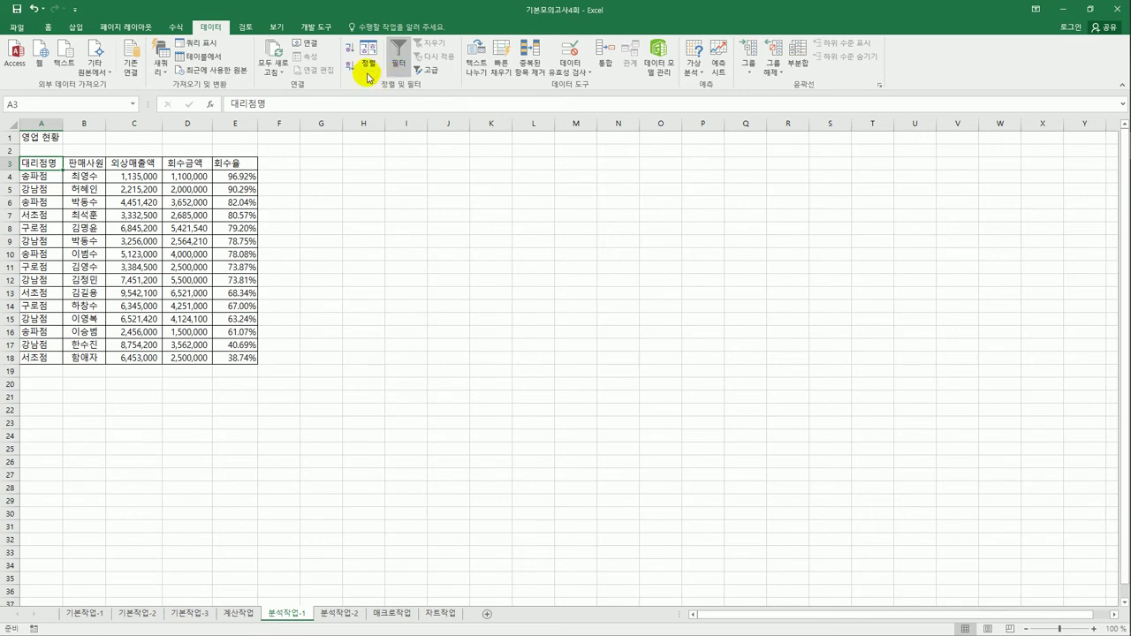
click(349, 52)
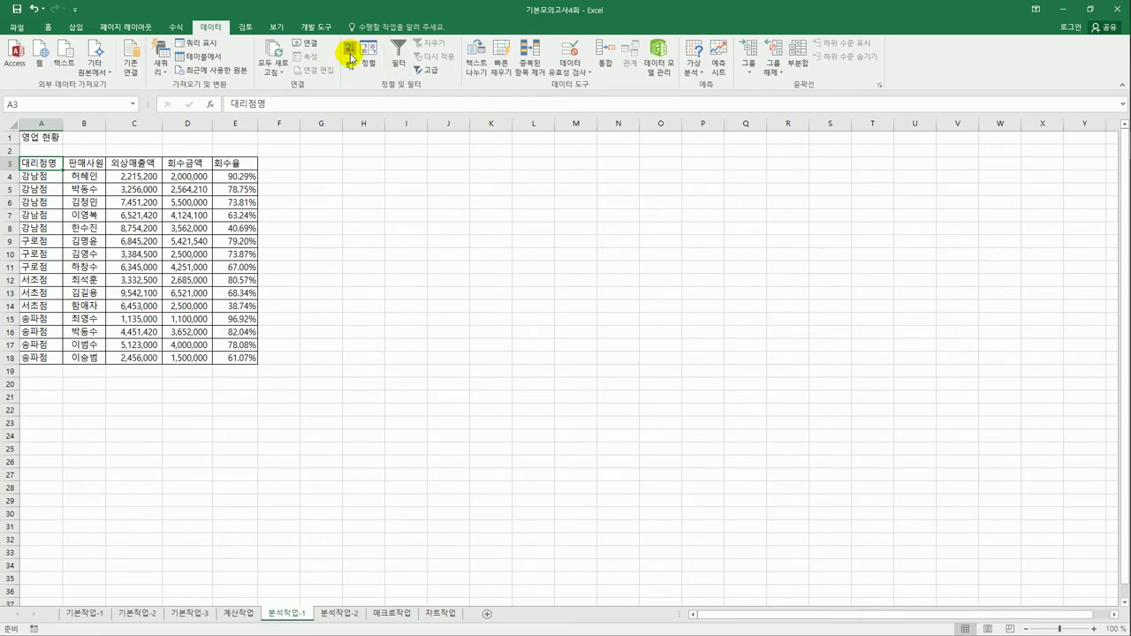
Step: Add a subtotal grouped by 대리점명 showing the maximum (최대값) of 회수율, and autofit column A
click(798, 59)
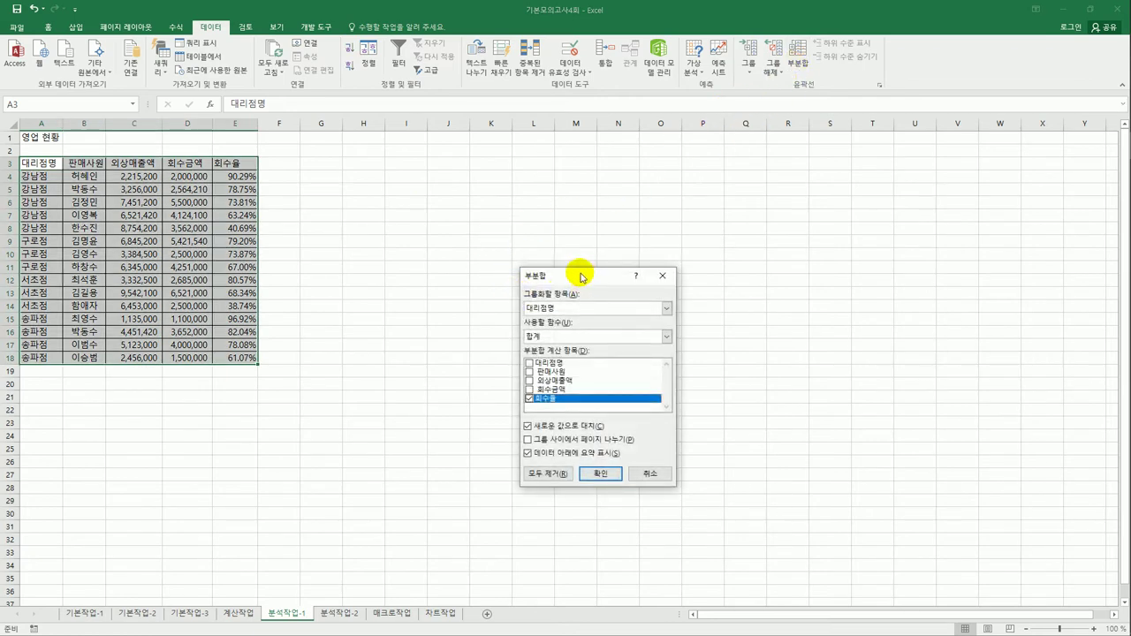
drag(583, 275, 450, 149)
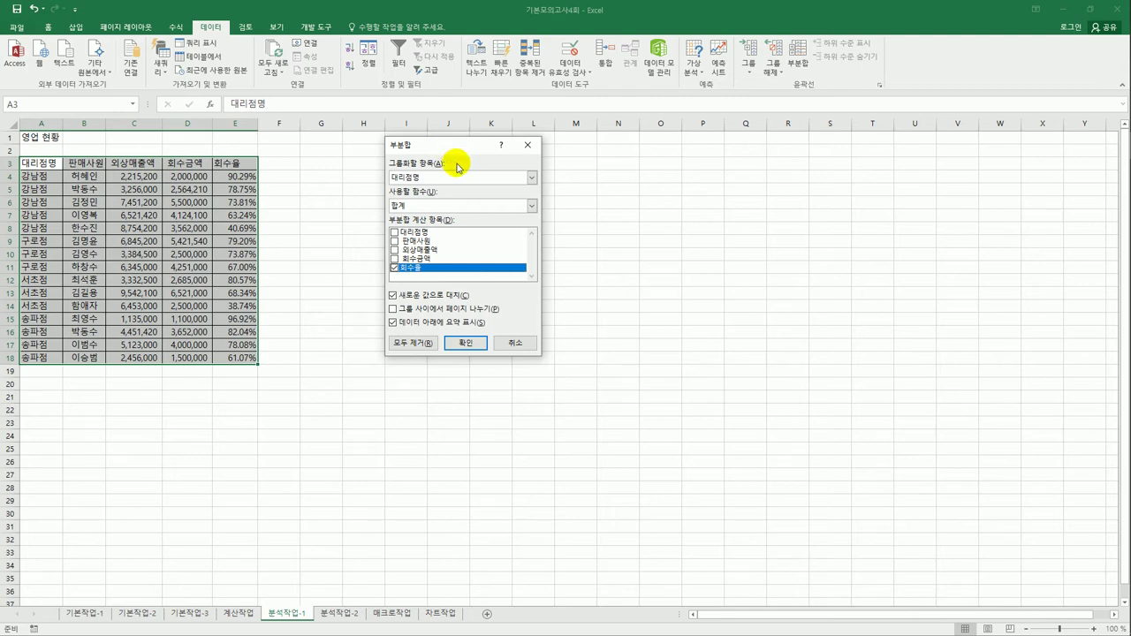
click(469, 204)
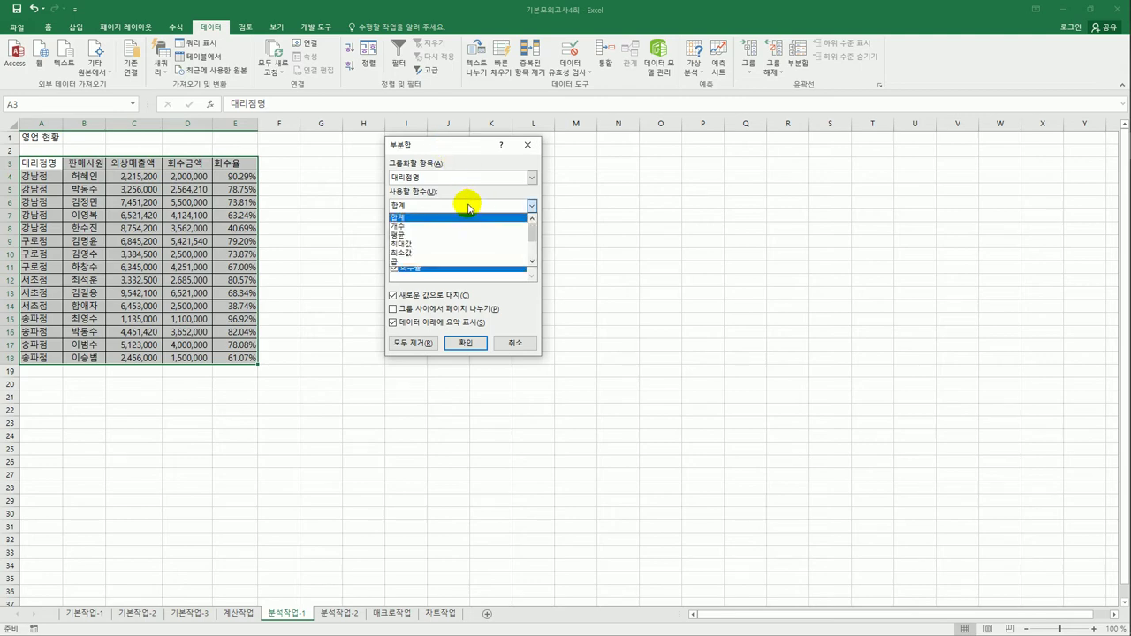
click(449, 246)
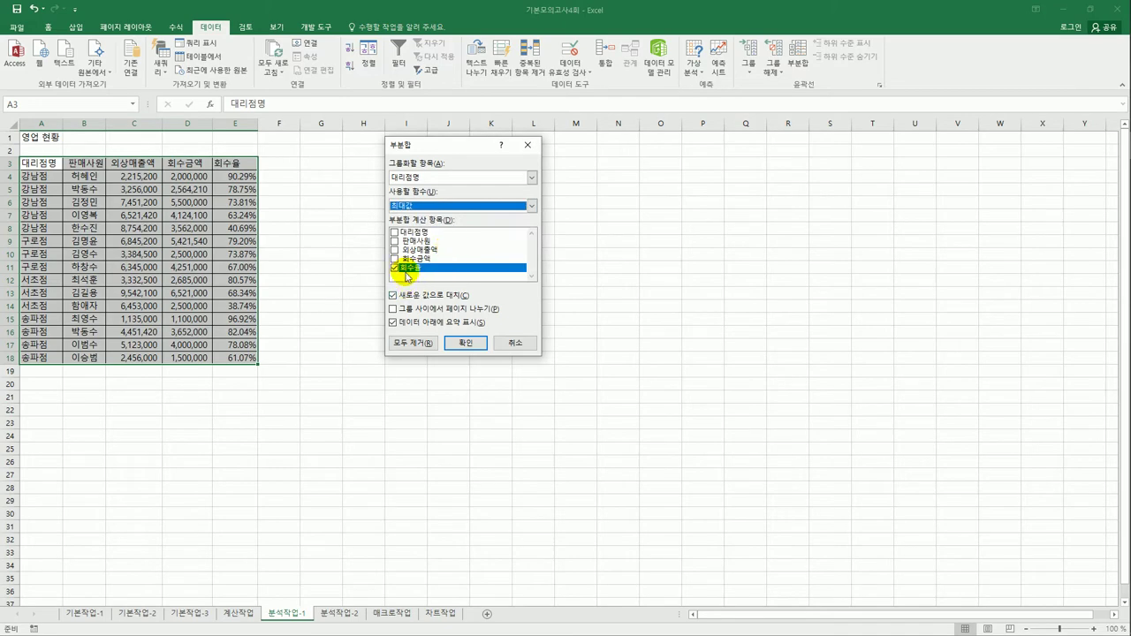
click(465, 342)
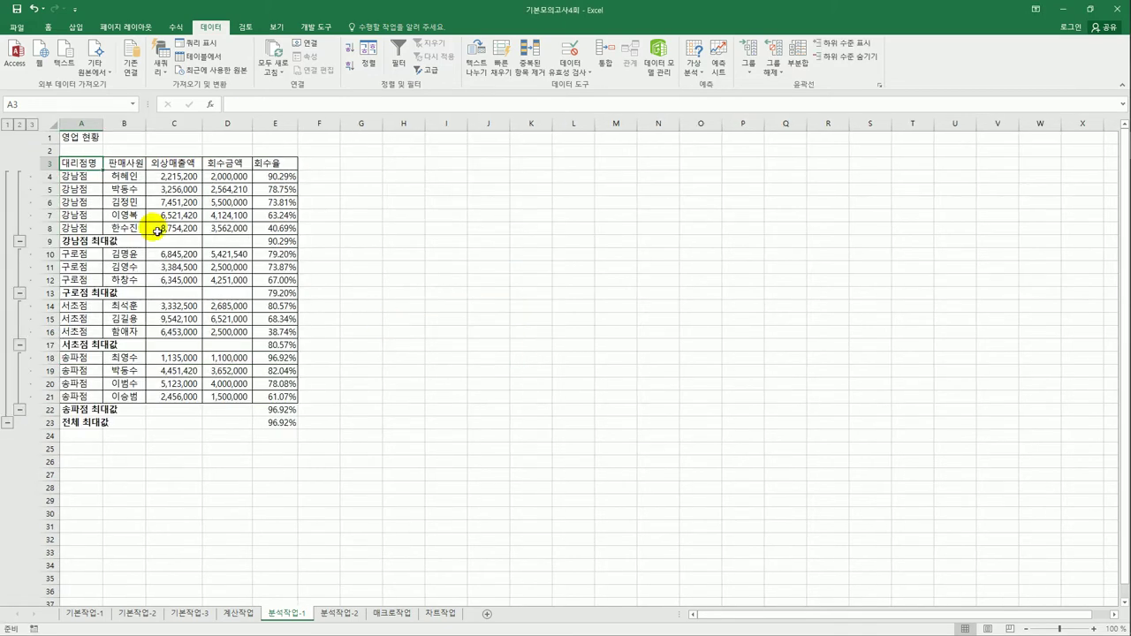
double_click(103, 132)
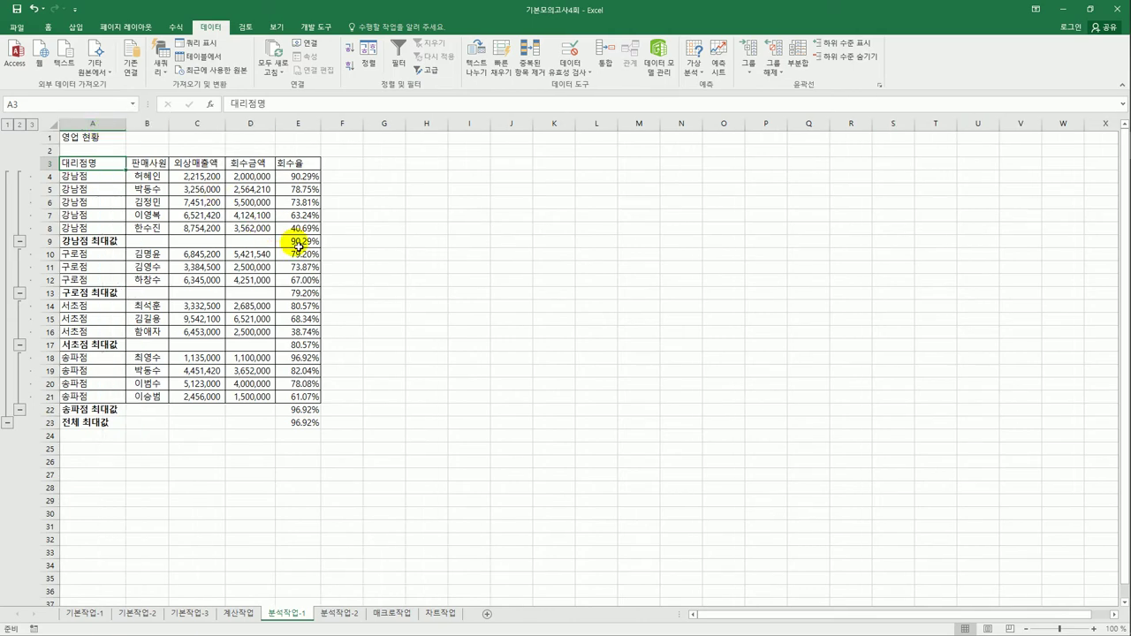
Step: Add a second subtotal by 대리점명 for the minimum (최소값) of 회수율, with 새로운 값으로 대치 turned off
click(798, 62)
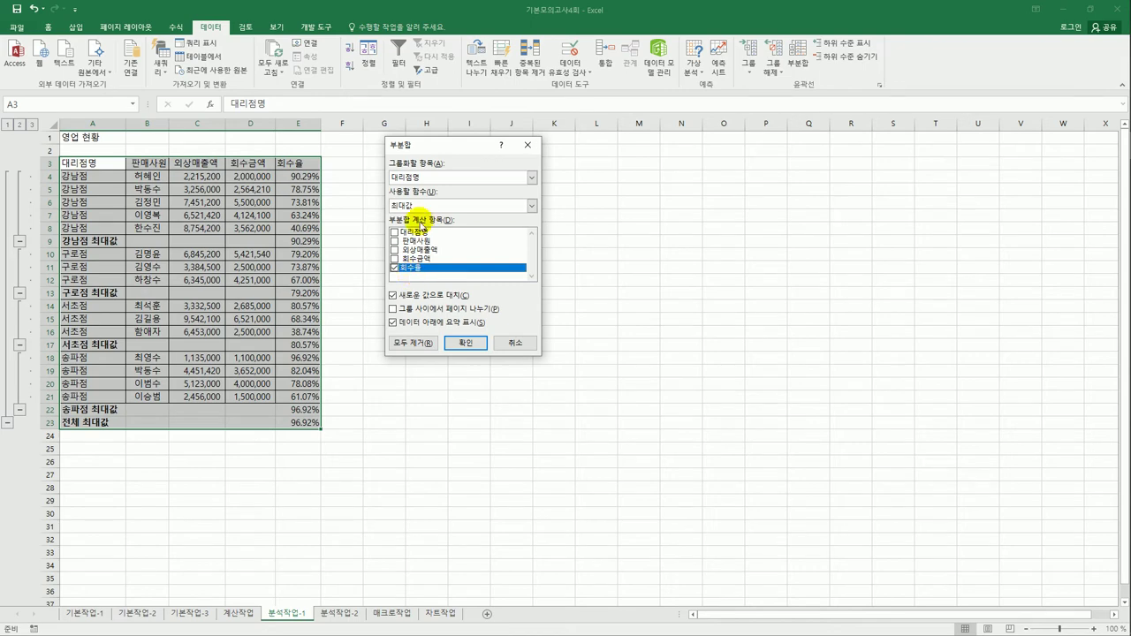
click(425, 206)
click(422, 256)
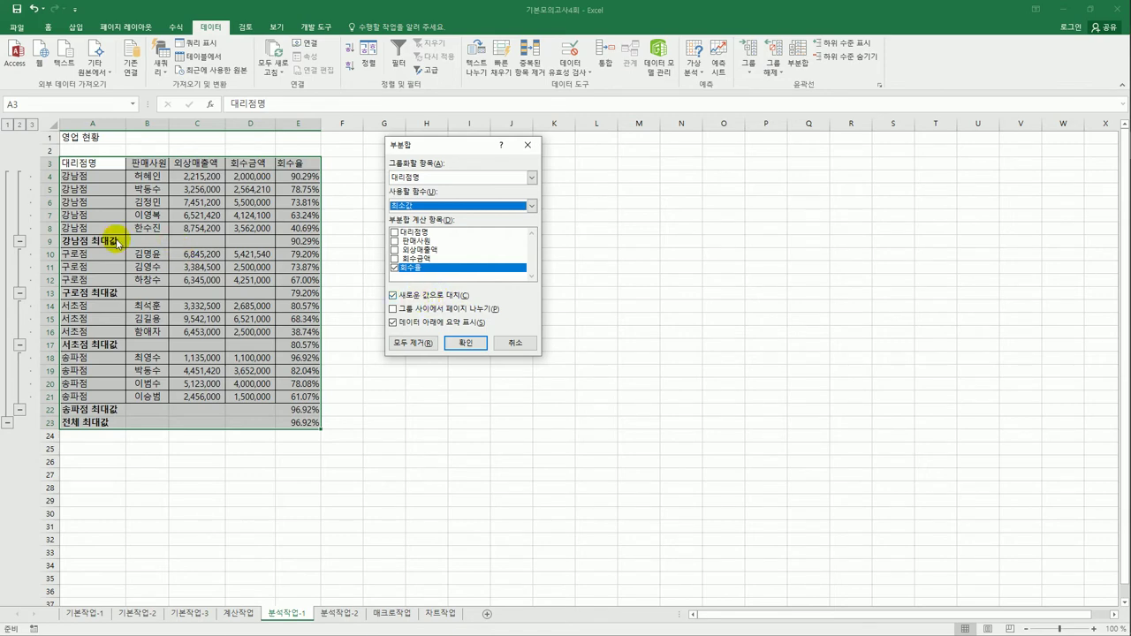
click(429, 299)
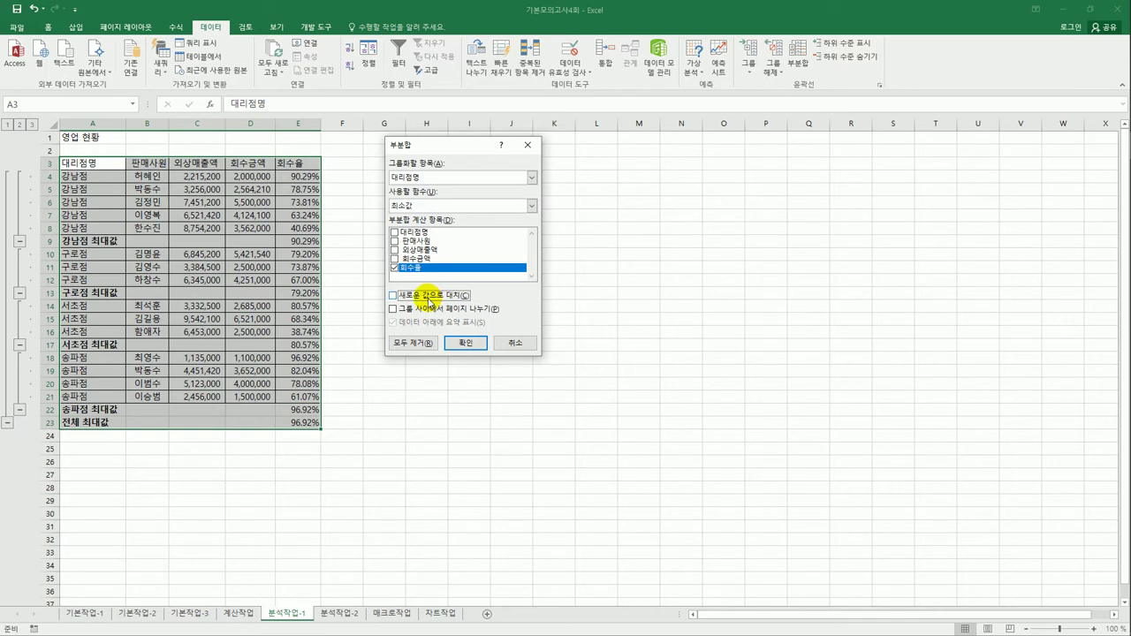
click(475, 345)
click(542, 359)
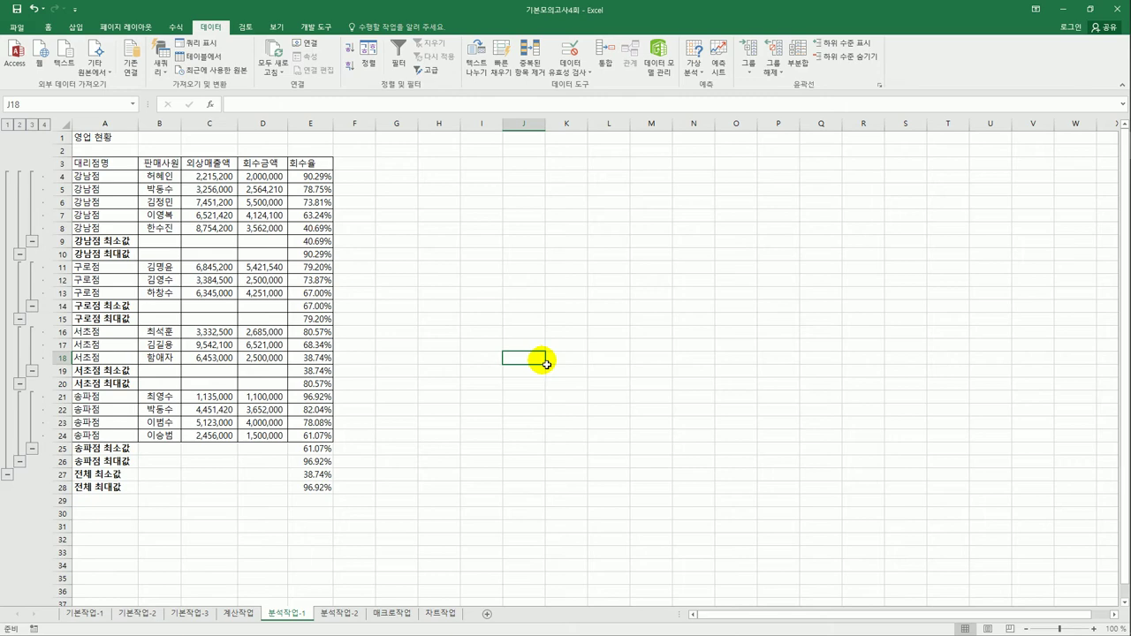
Step: On the 분석작업-2 sheet, use Goal Seek to make the 이익금액 total in F10 reach 9500000 by changing the 마진율 in C13
click(342, 613)
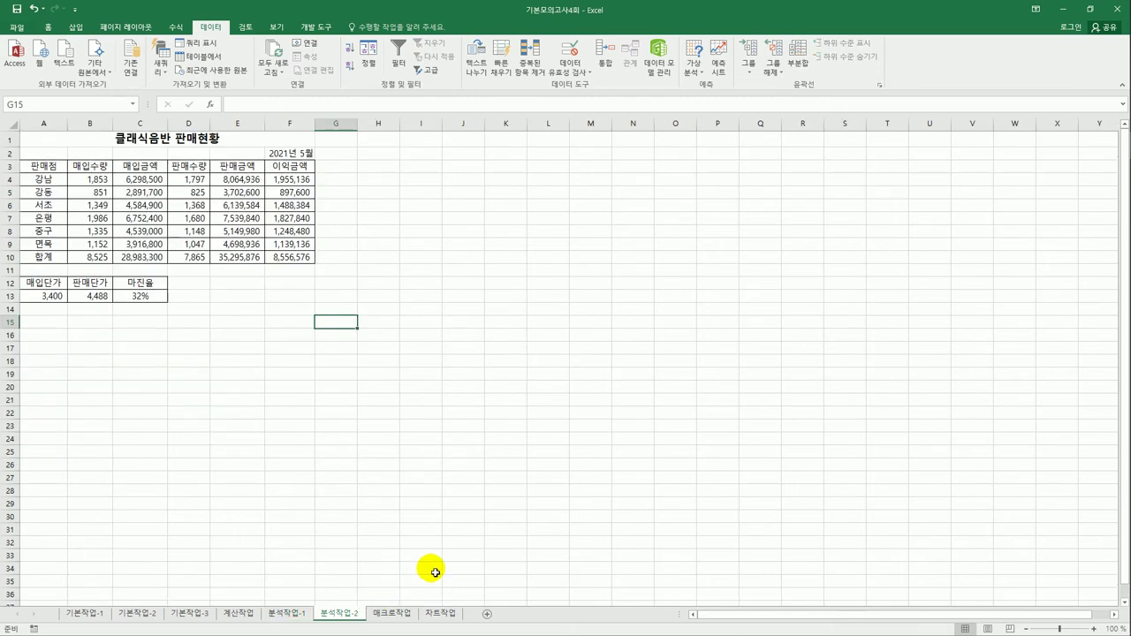
click(535, 453)
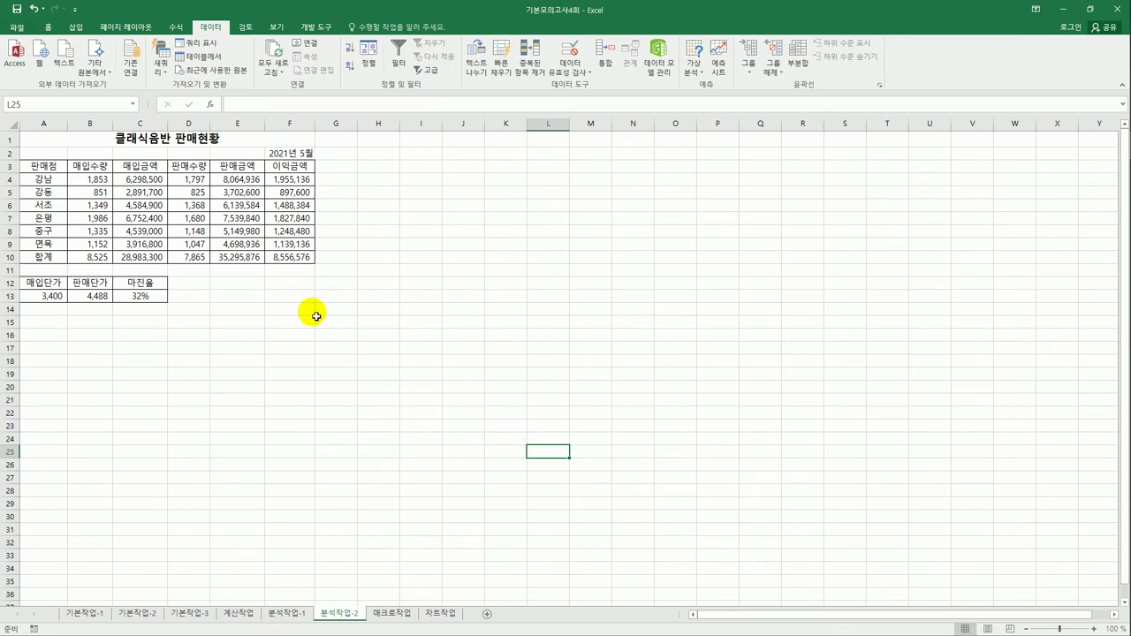
click(301, 260)
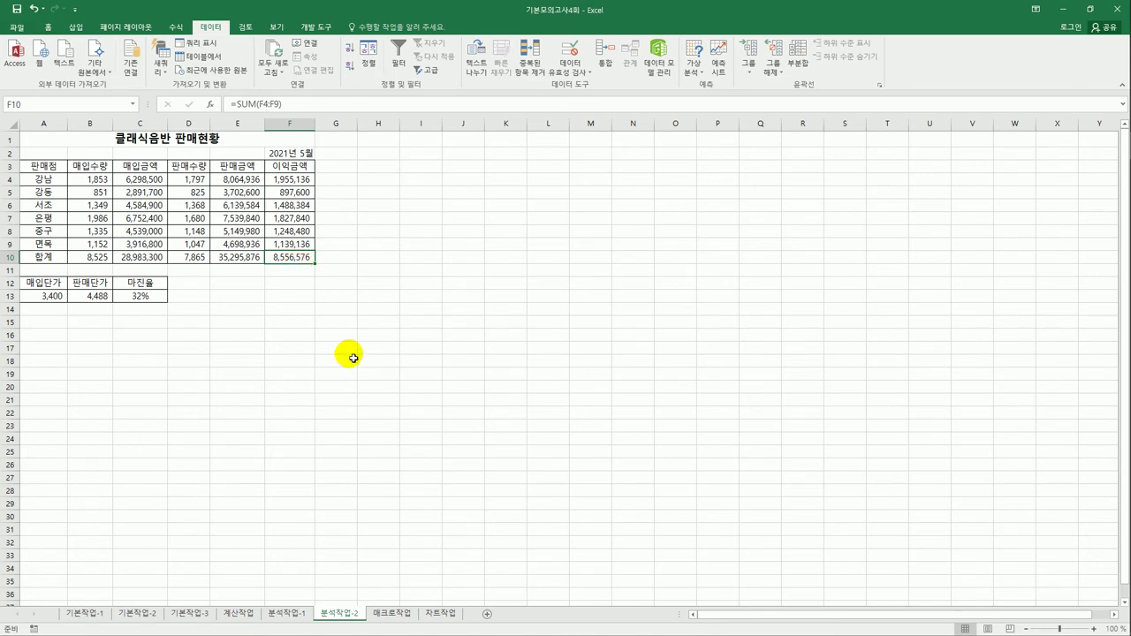
click(693, 66)
click(699, 102)
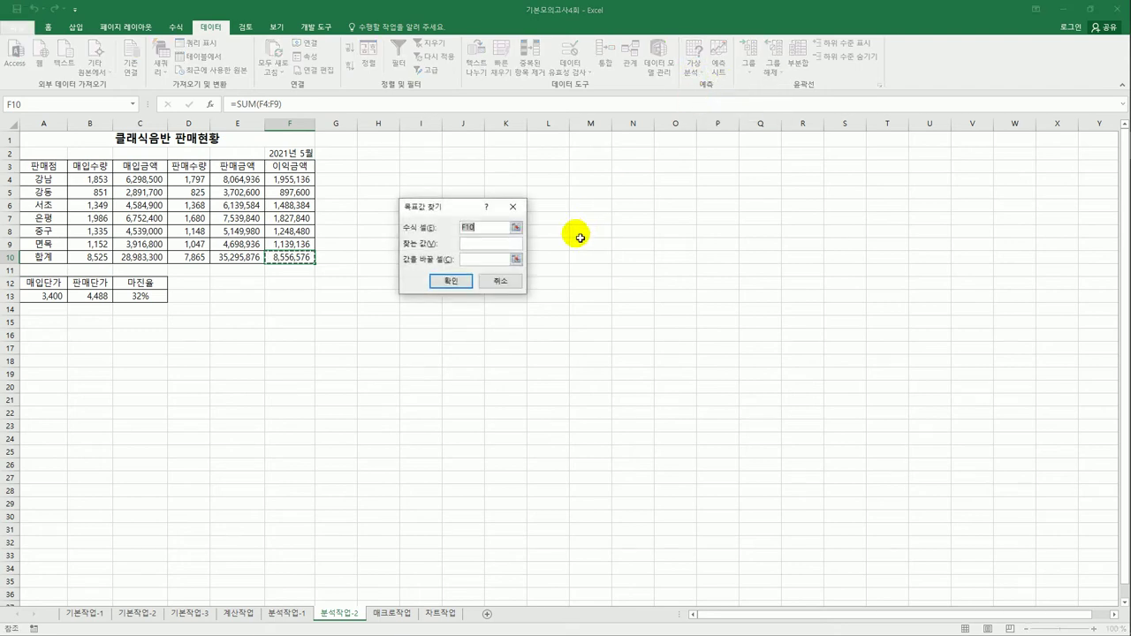
click(501, 249)
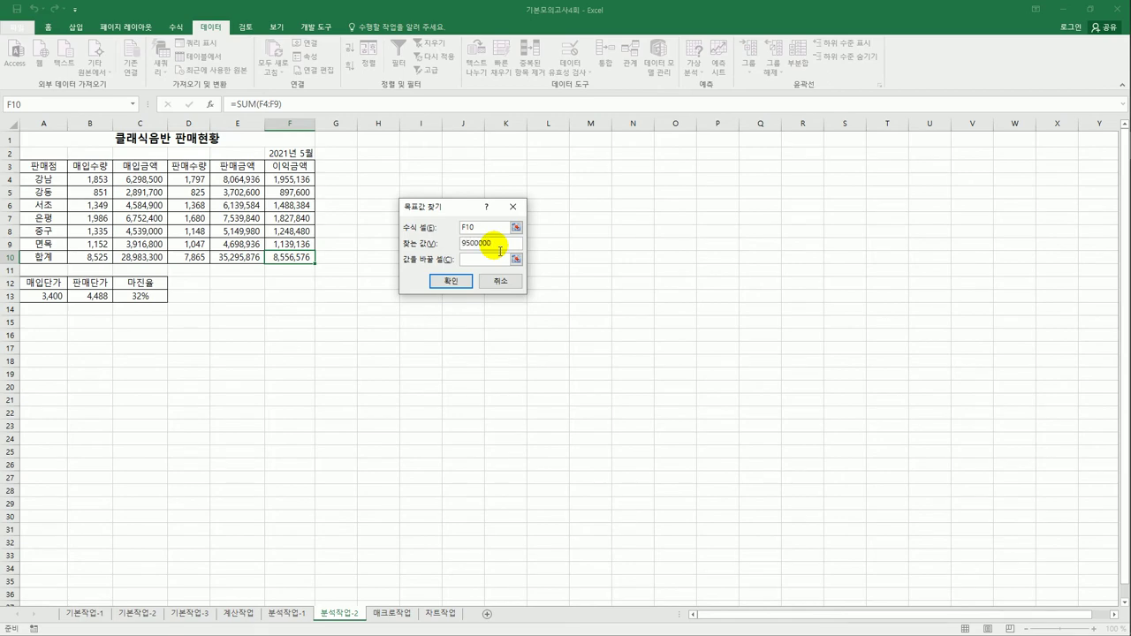
text(9500000)
click(483, 263)
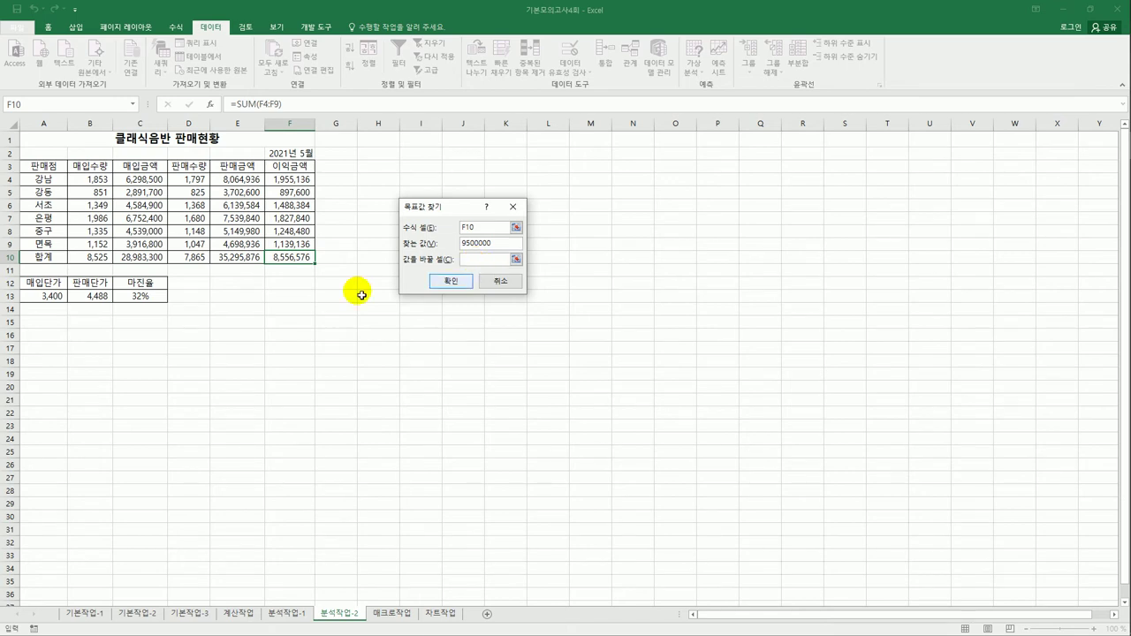
click(145, 297)
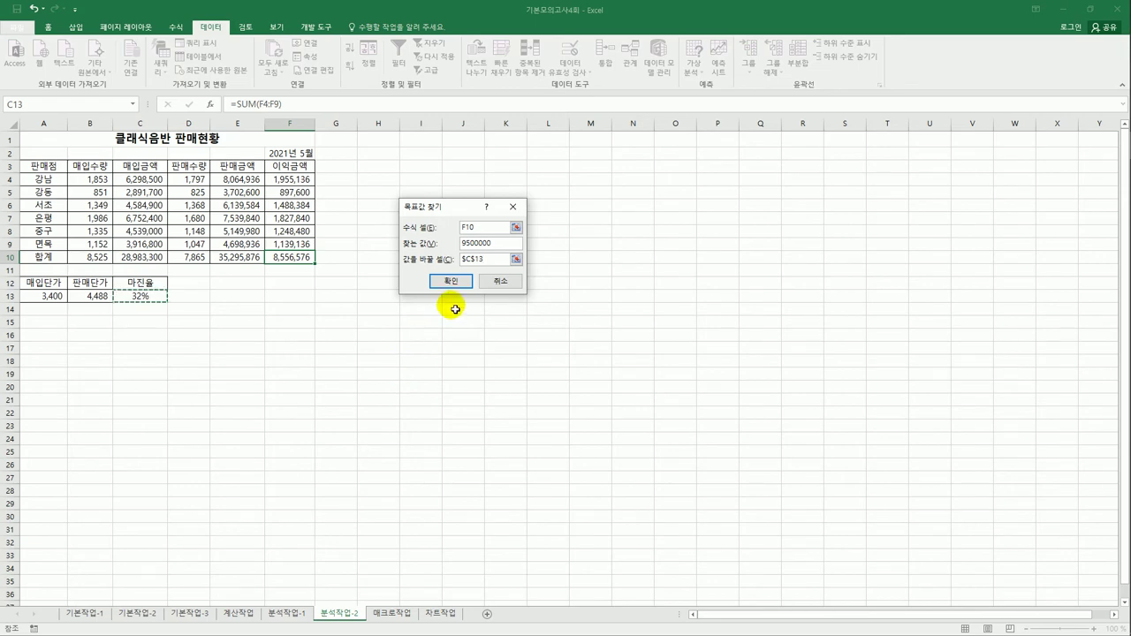
click(452, 281)
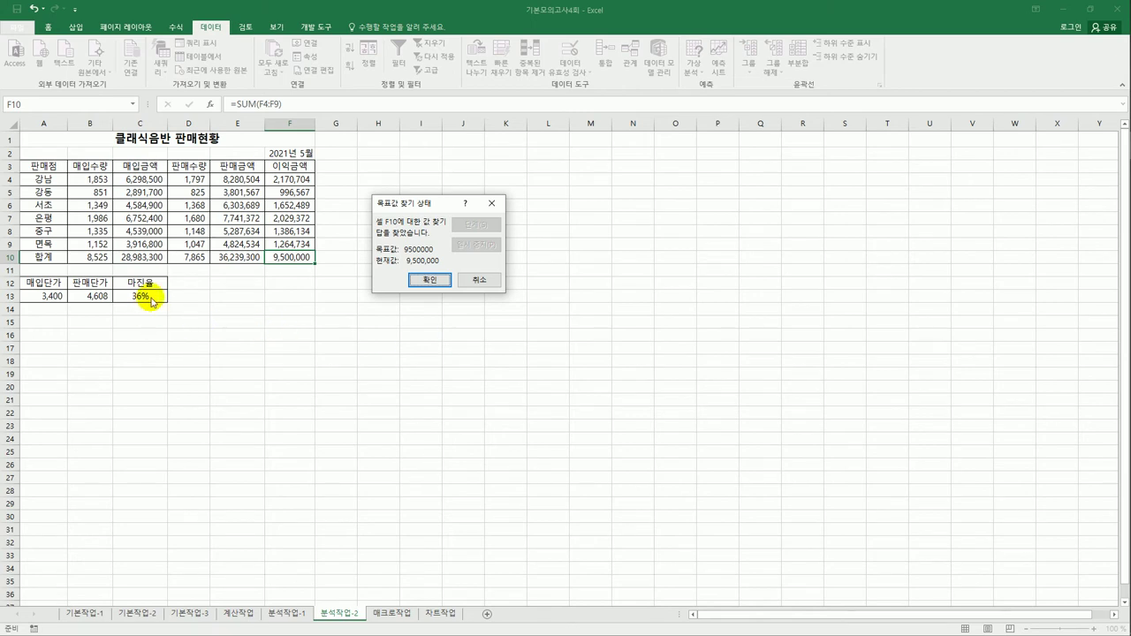
click(430, 280)
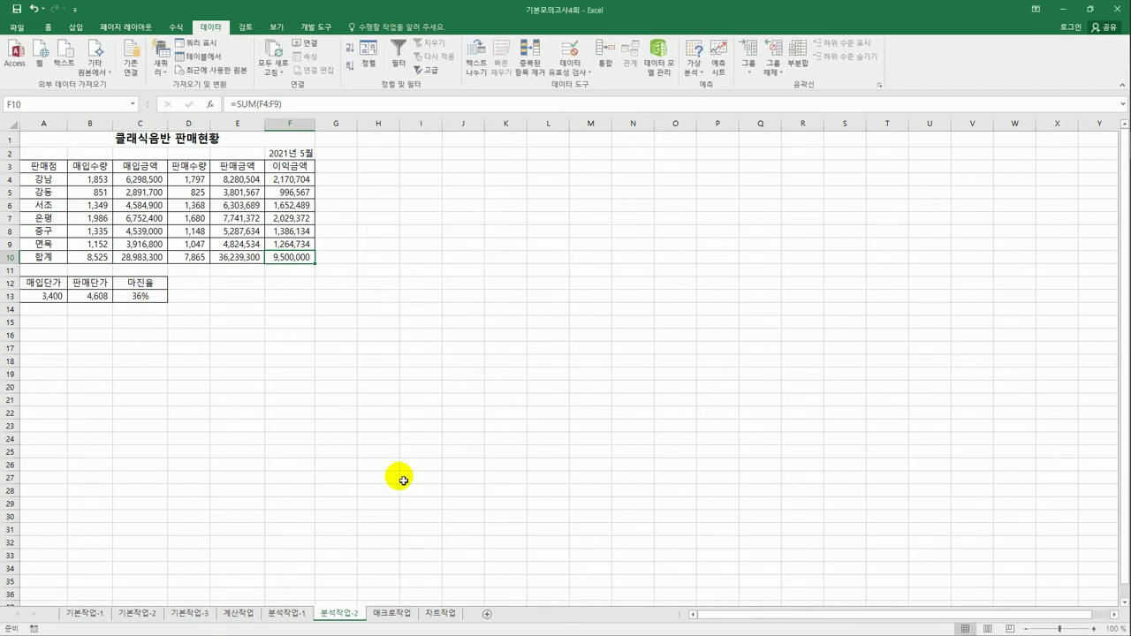
Step: On the 매크로작업 sheet, start recording a macro named 총수입, stored in the current workbook (현재 통합 문서)
click(389, 612)
click(515, 426)
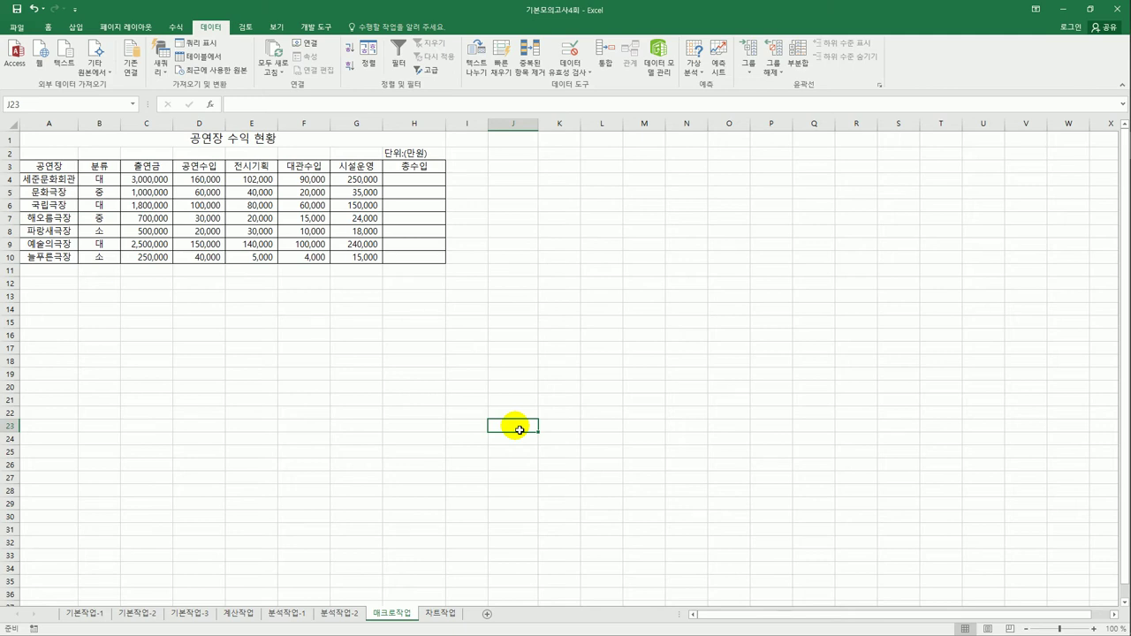
click(558, 281)
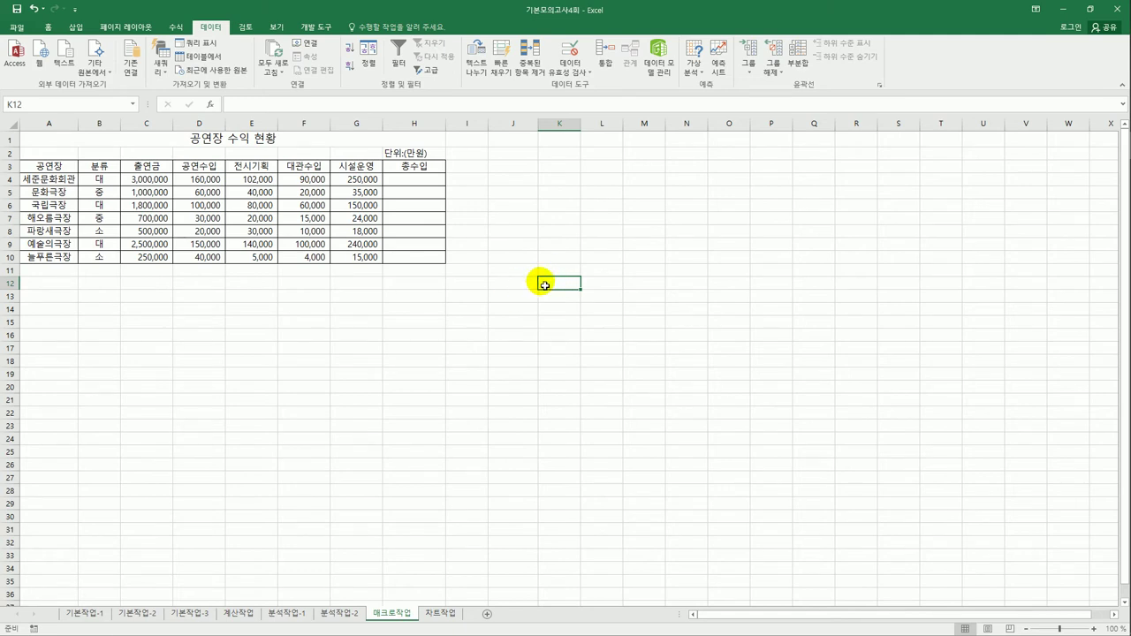
click(316, 26)
click(94, 41)
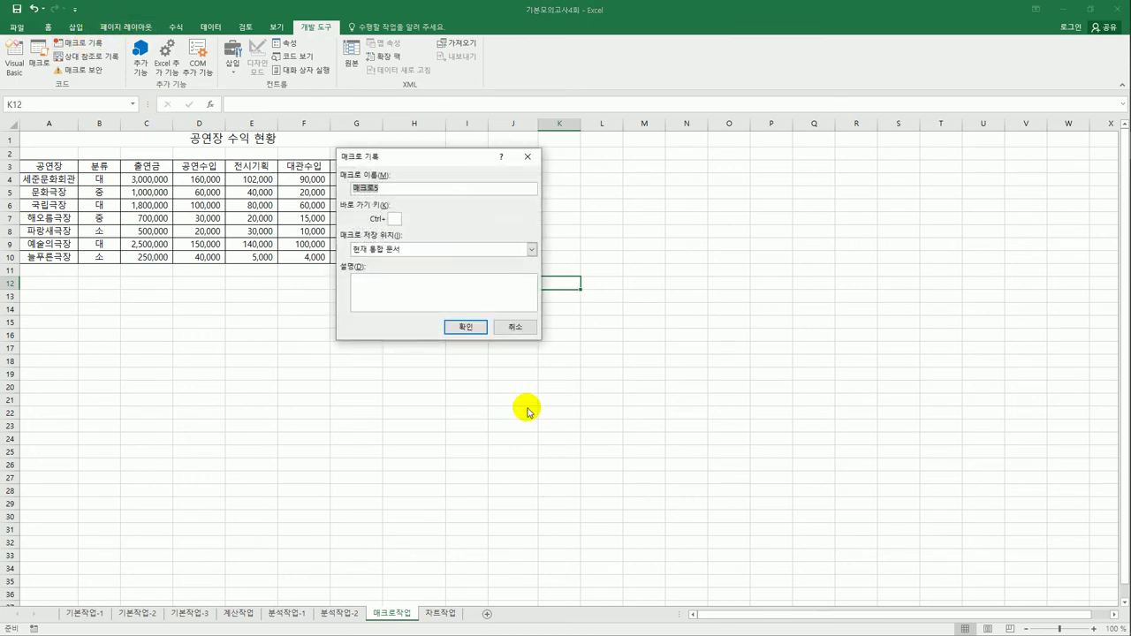
drag(456, 156, 632, 248)
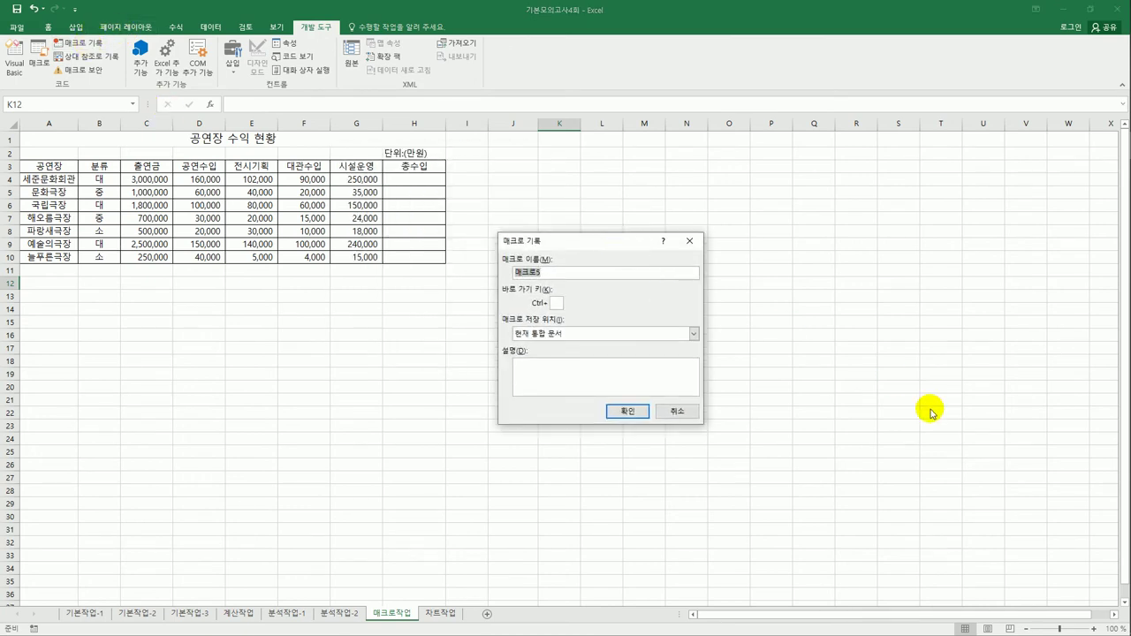
text(chdtndlq)
click(628, 413)
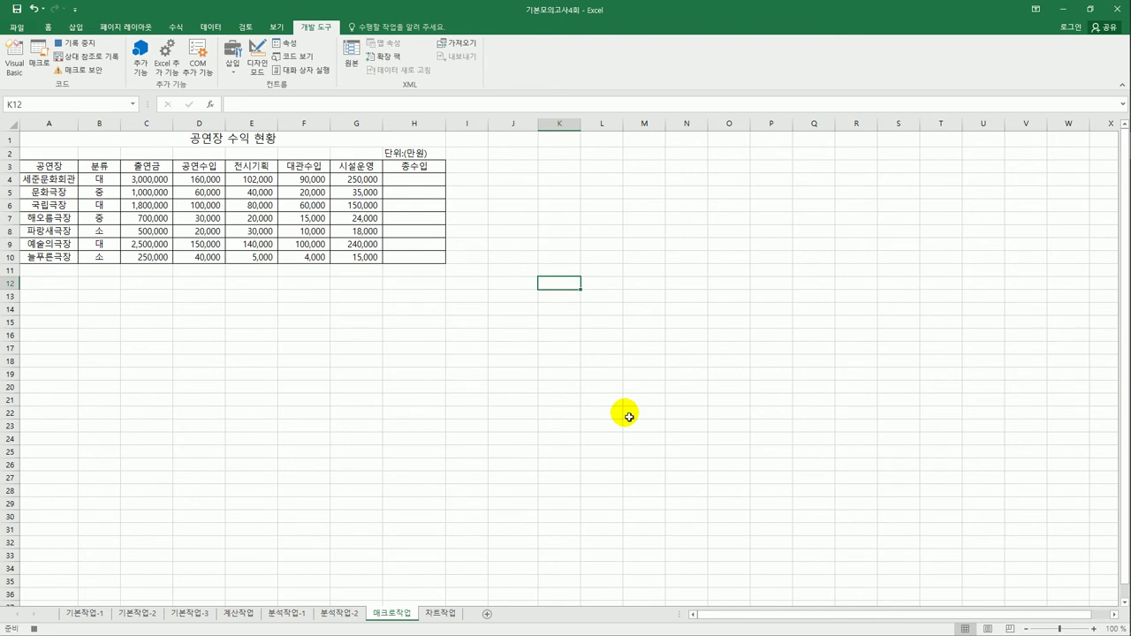
Step: Fill the 총수입 column H4:H10 with row totals by applying AutoSum to the range C4:H10
click(418, 186)
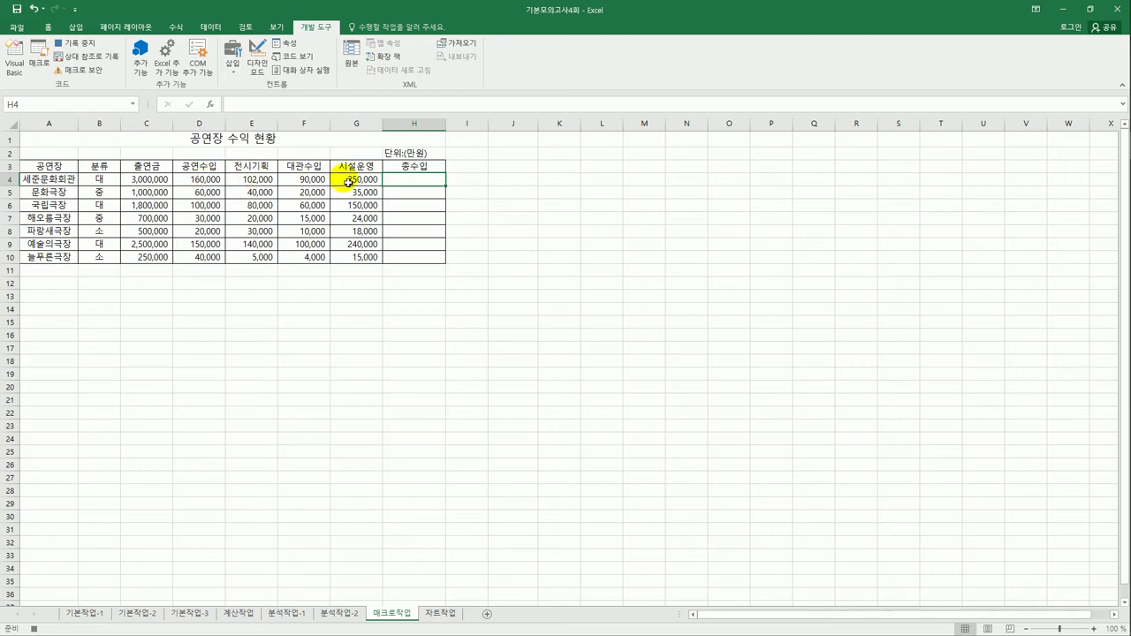
drag(147, 180, 409, 256)
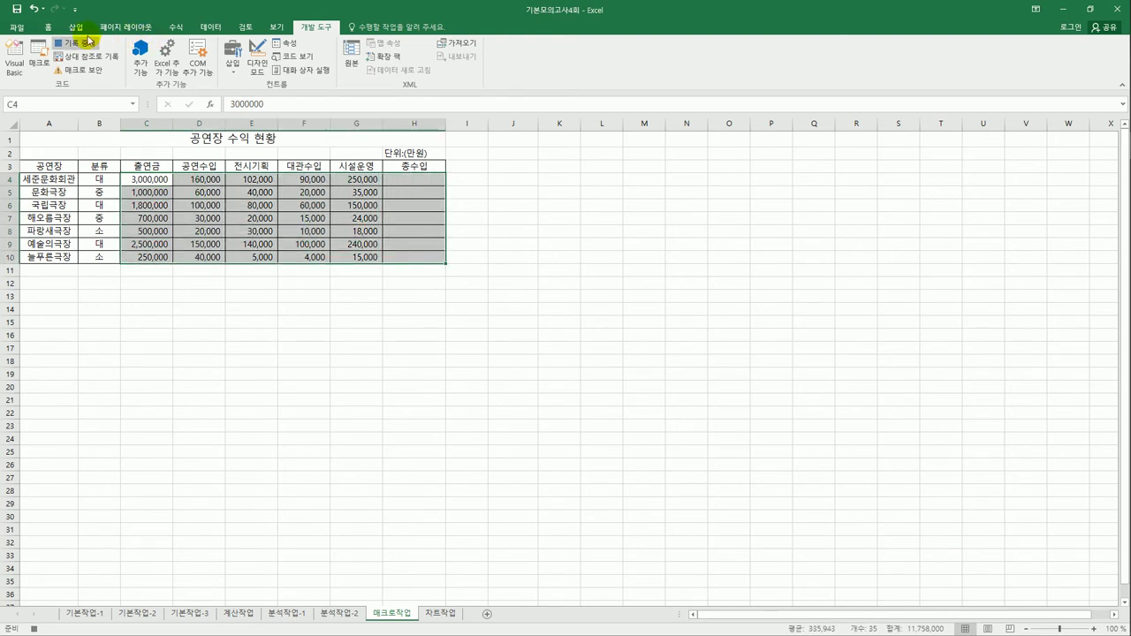
click(171, 29)
click(49, 53)
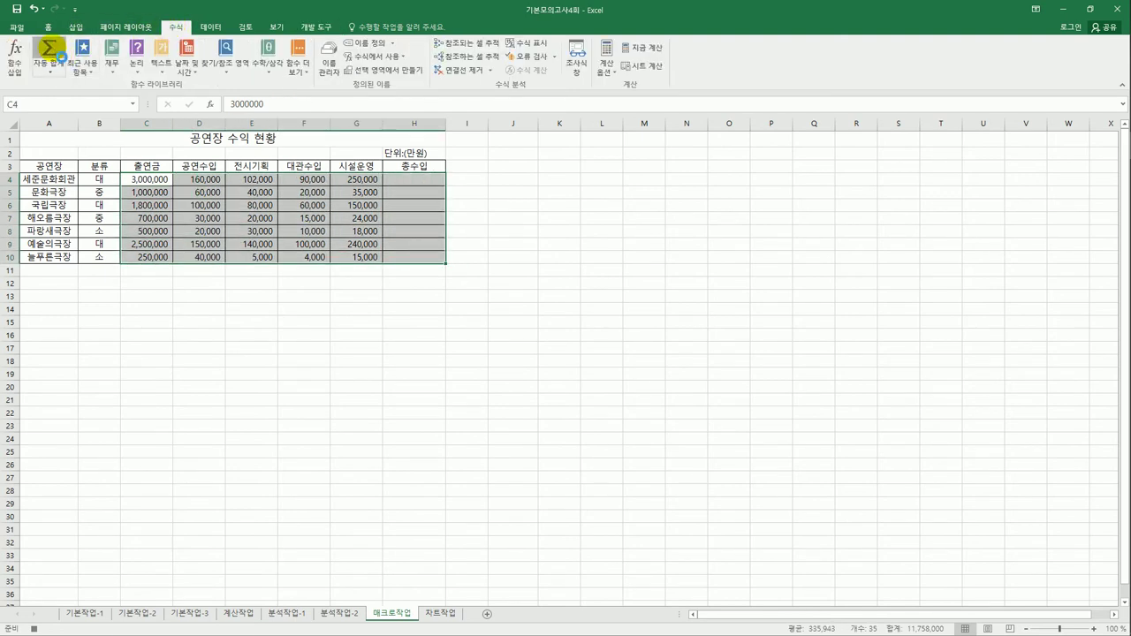
Step: Re-enter the 총수입 formula in H4 manually as =SUM(C4:G4)
click(409, 181)
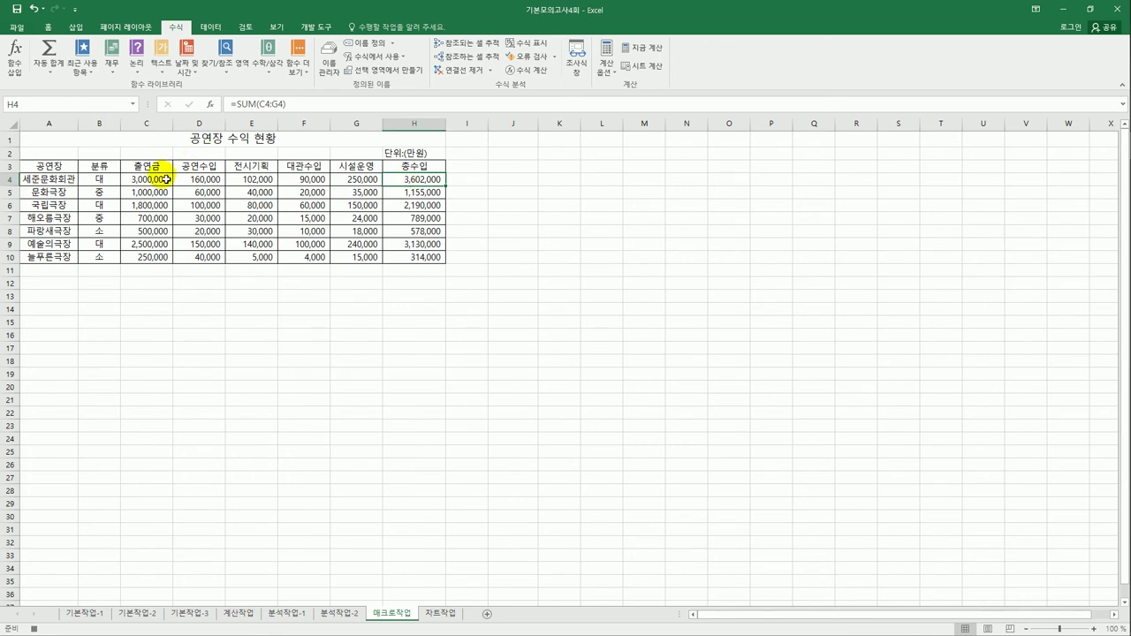
drag(147, 180, 362, 180)
click(433, 178)
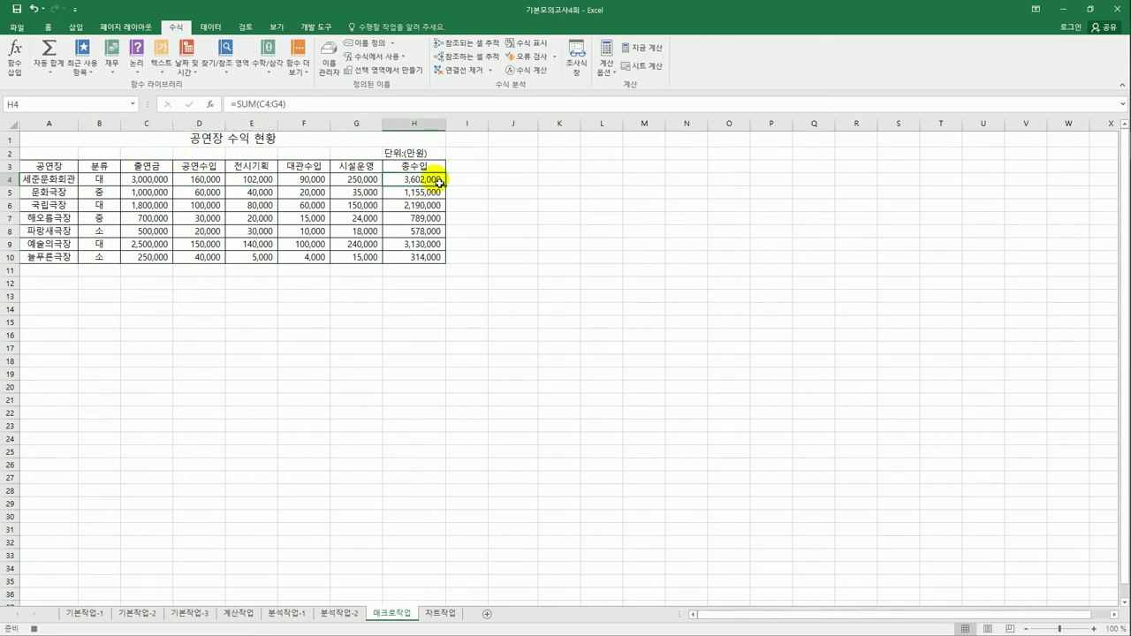
text(=)
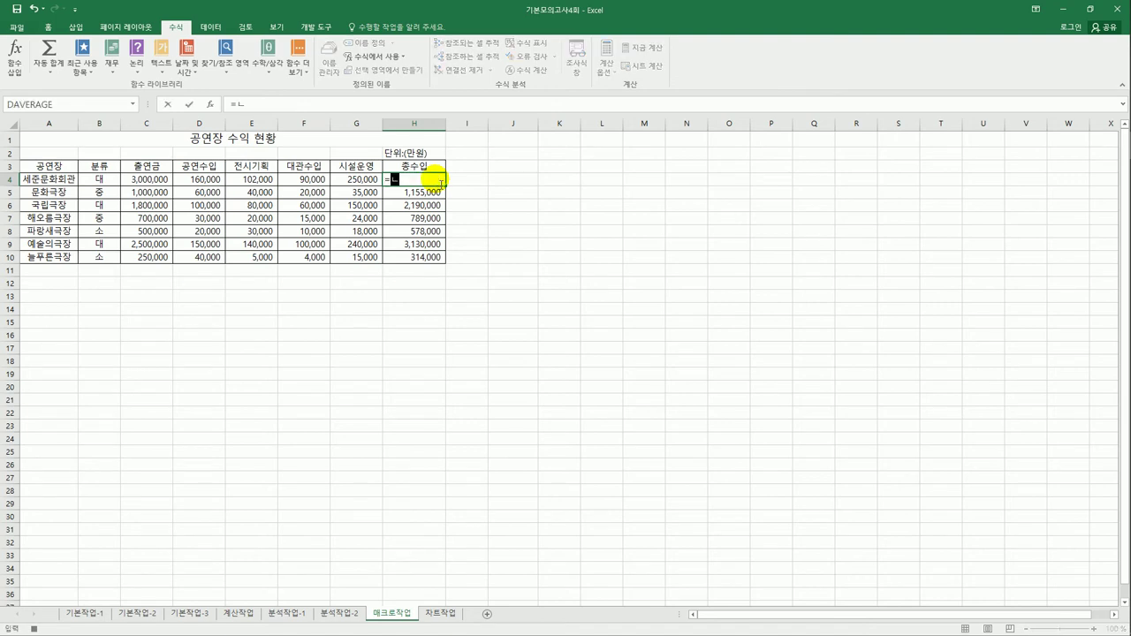
text(sum()
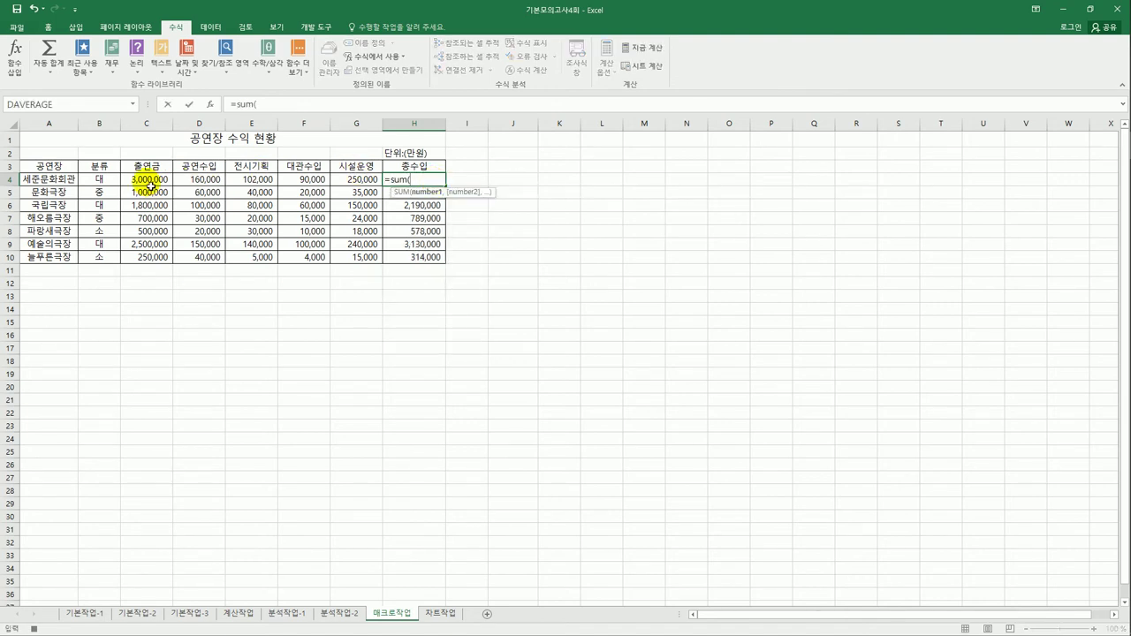
drag(145, 181, 342, 185)
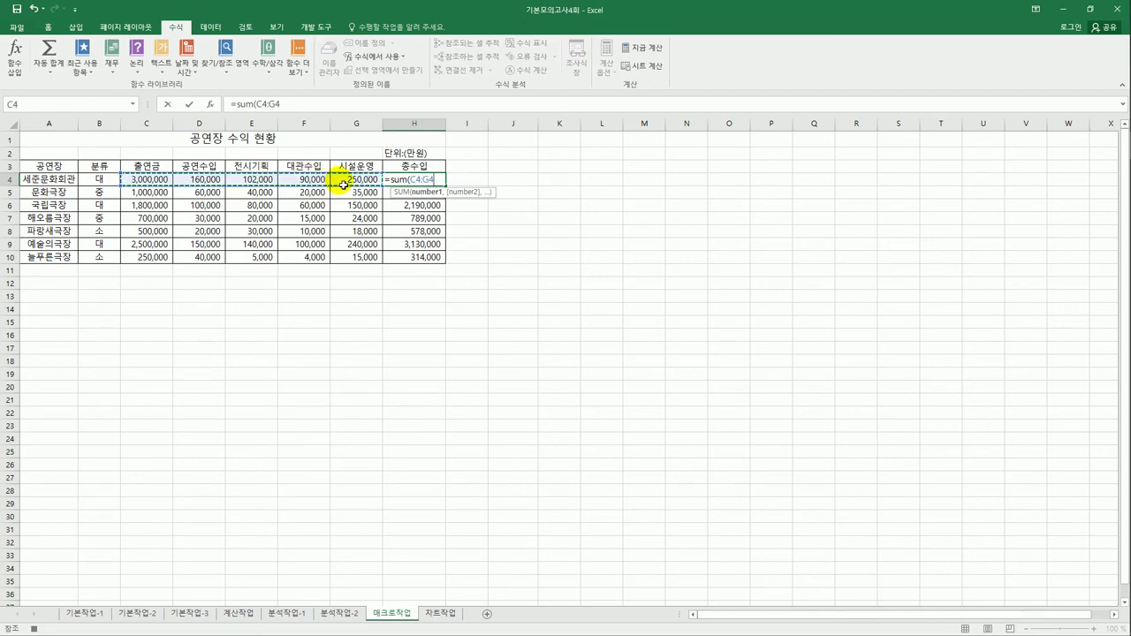
key(Return)
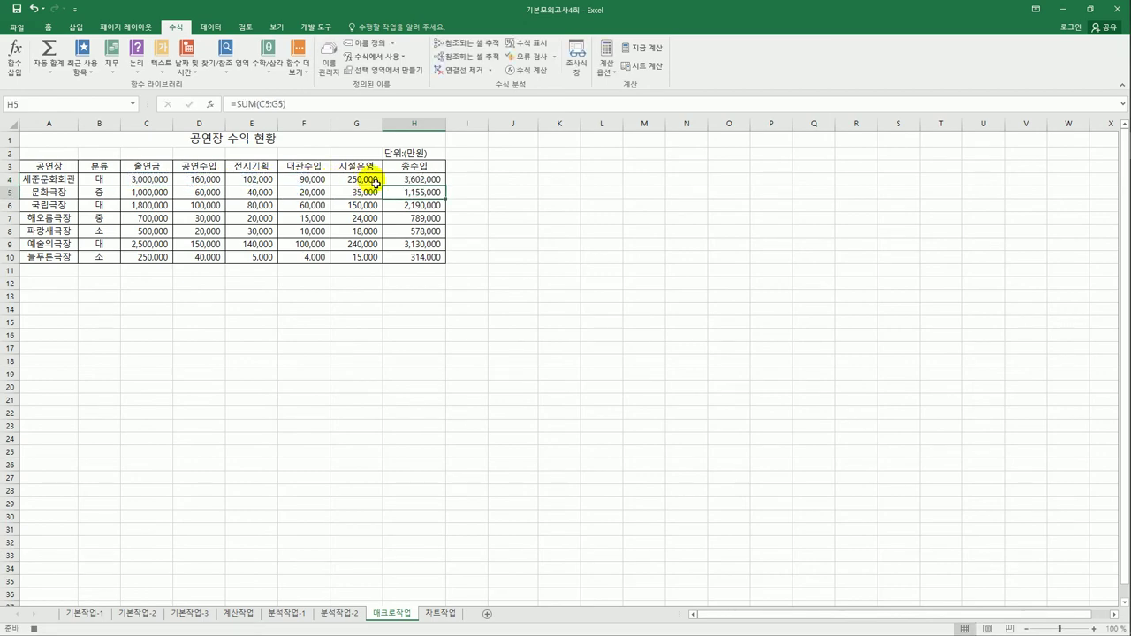
Step: Select H4 and stop recording the macro
click(408, 179)
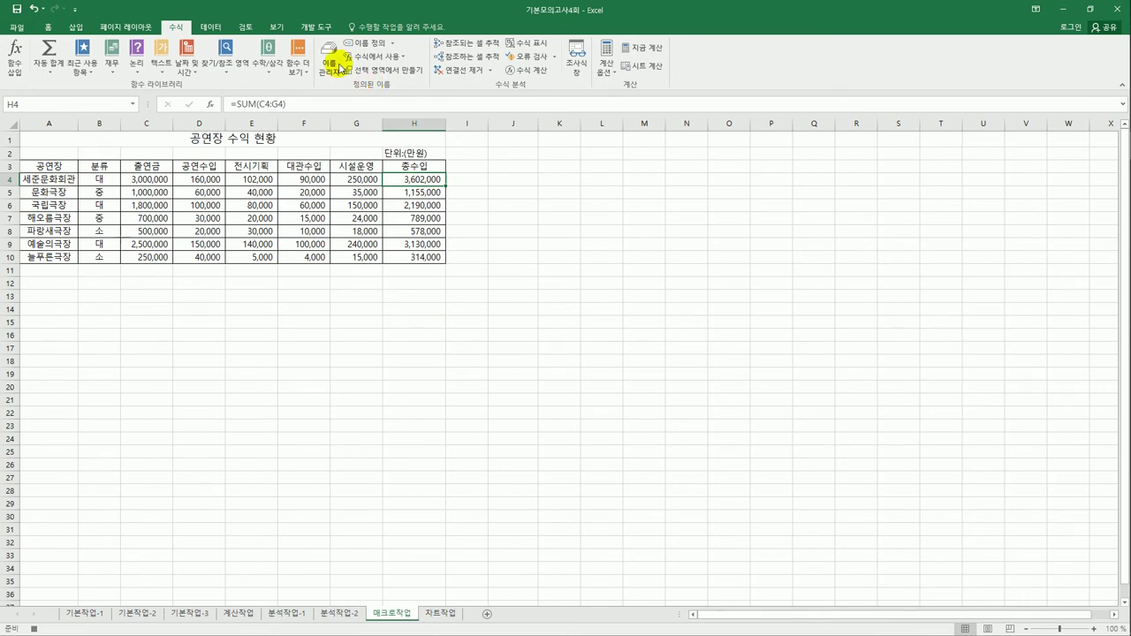
click(315, 26)
click(78, 51)
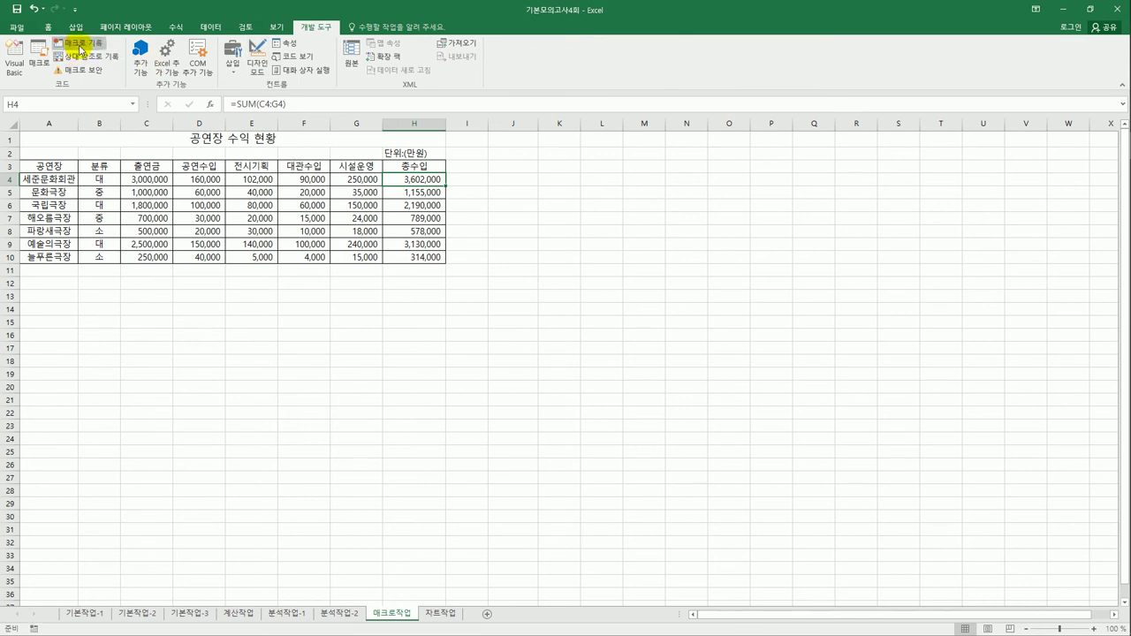
click(503, 325)
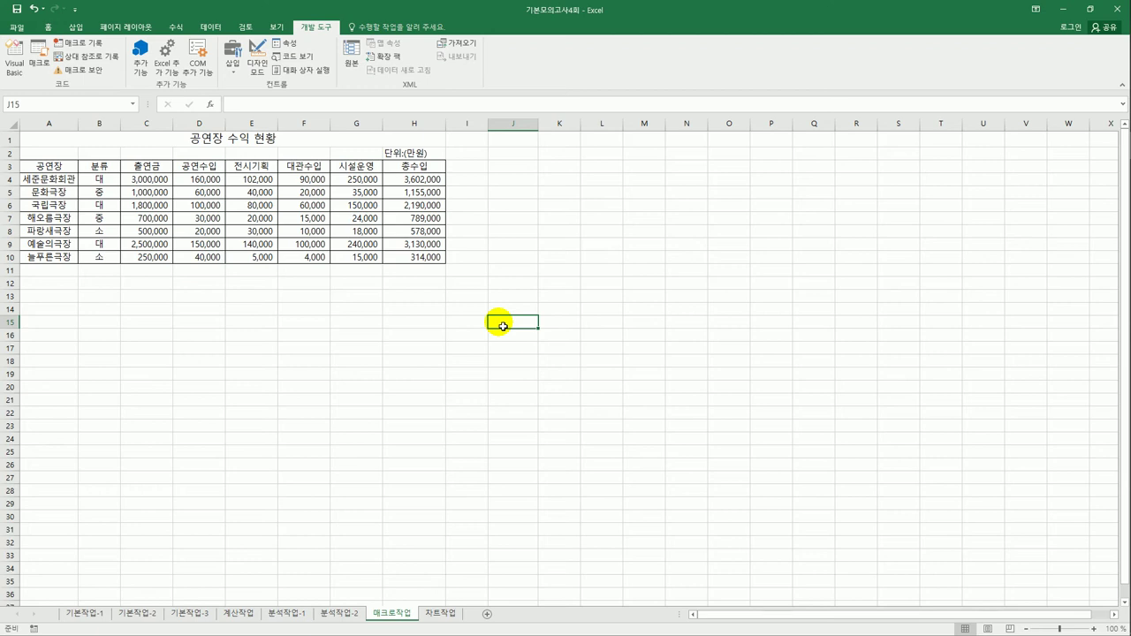
Step: Insert a cross (십자형) shape covering J3:J5, about 1.75 cm high and 2.25 cm wide, and label it 총수입
click(78, 28)
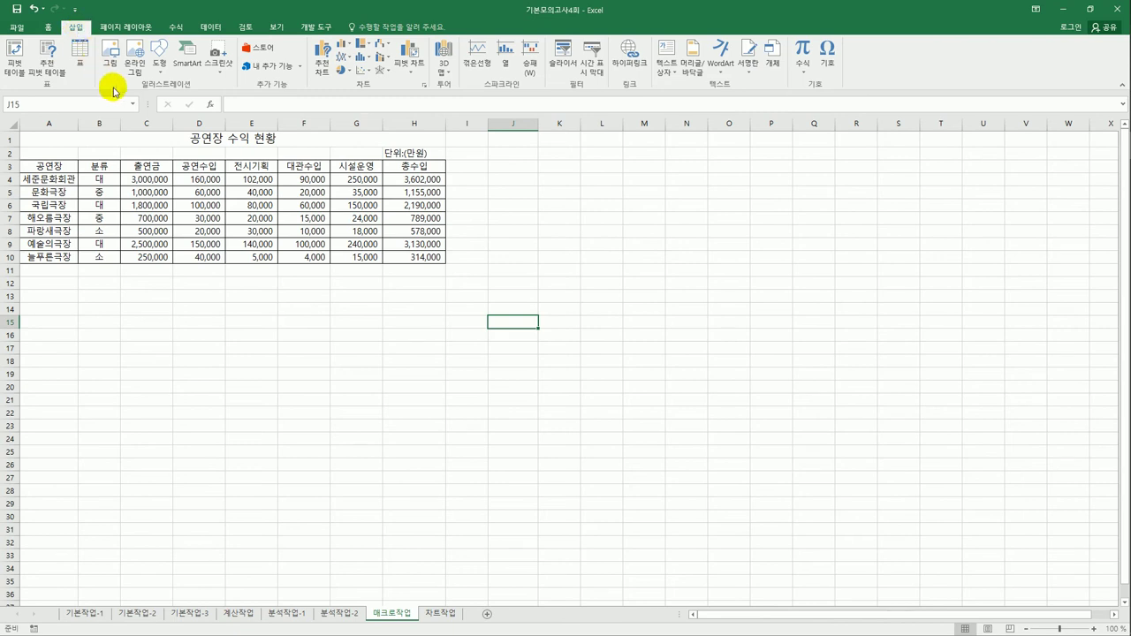
click(160, 70)
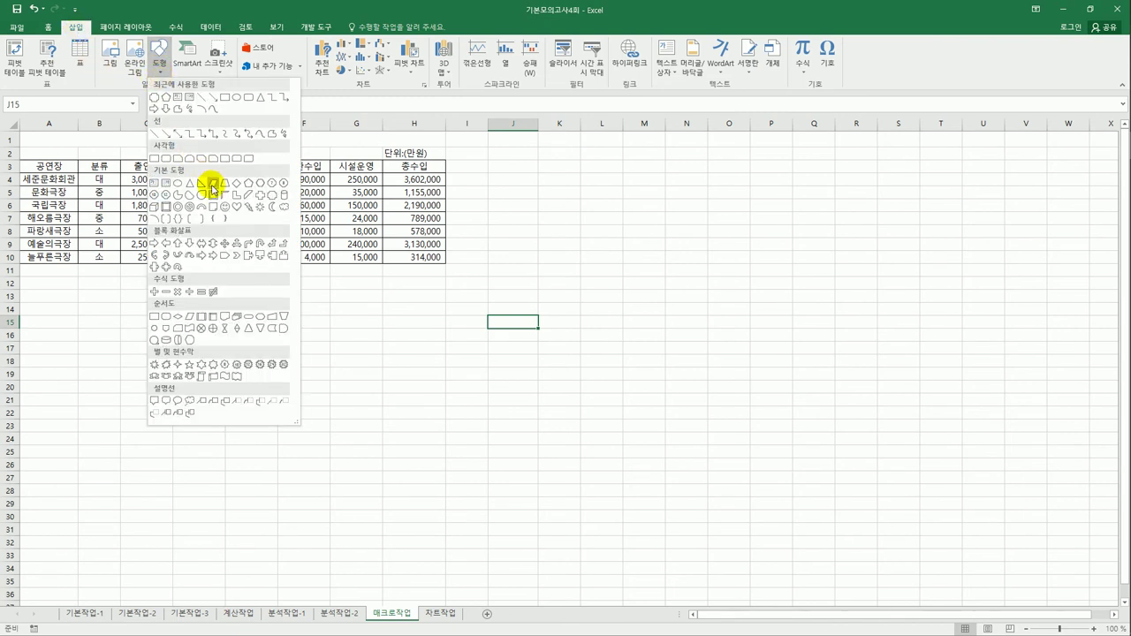
click(259, 198)
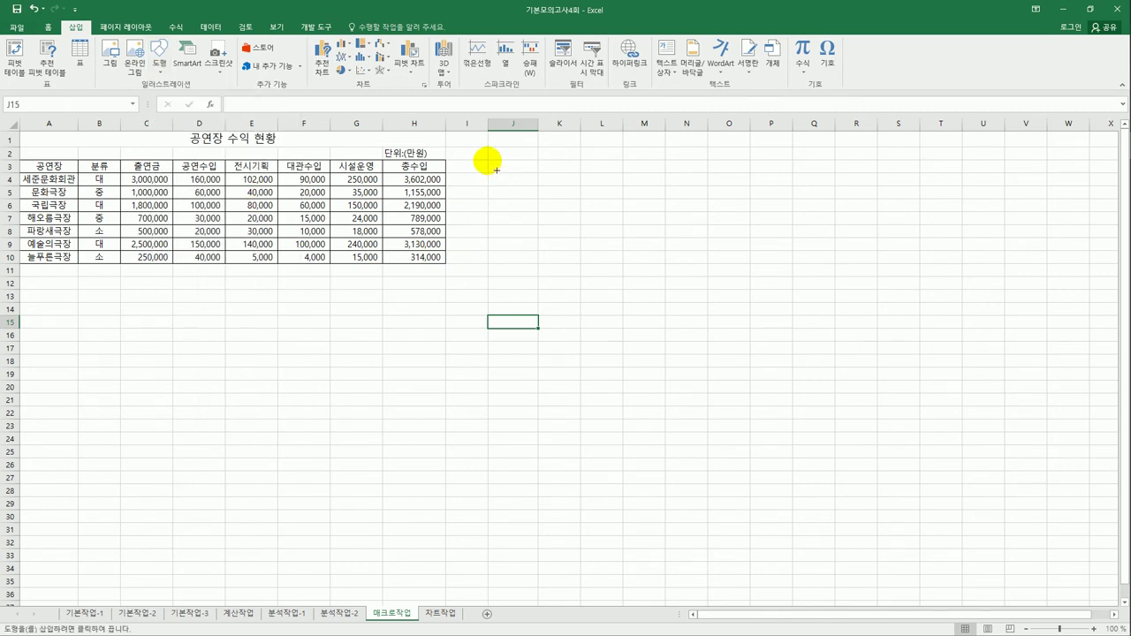
mouse_move(498, 168)
mouse_down()
mouse_move(536, 179)
mouse_move(529, 201)
mouse_up()
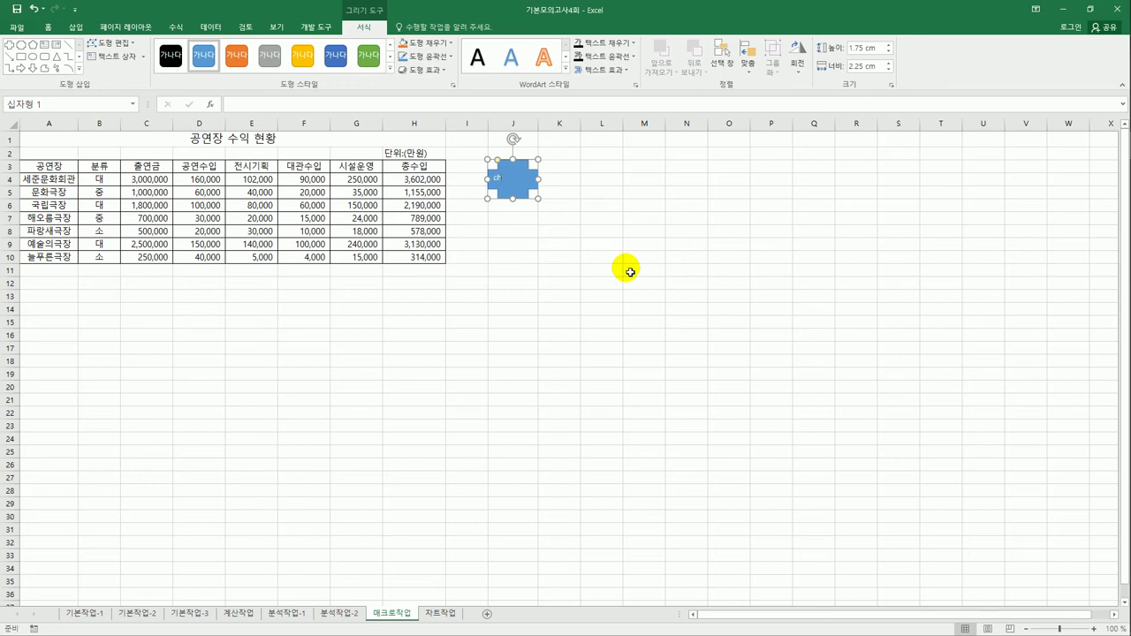
text(총수이)
click(630, 272)
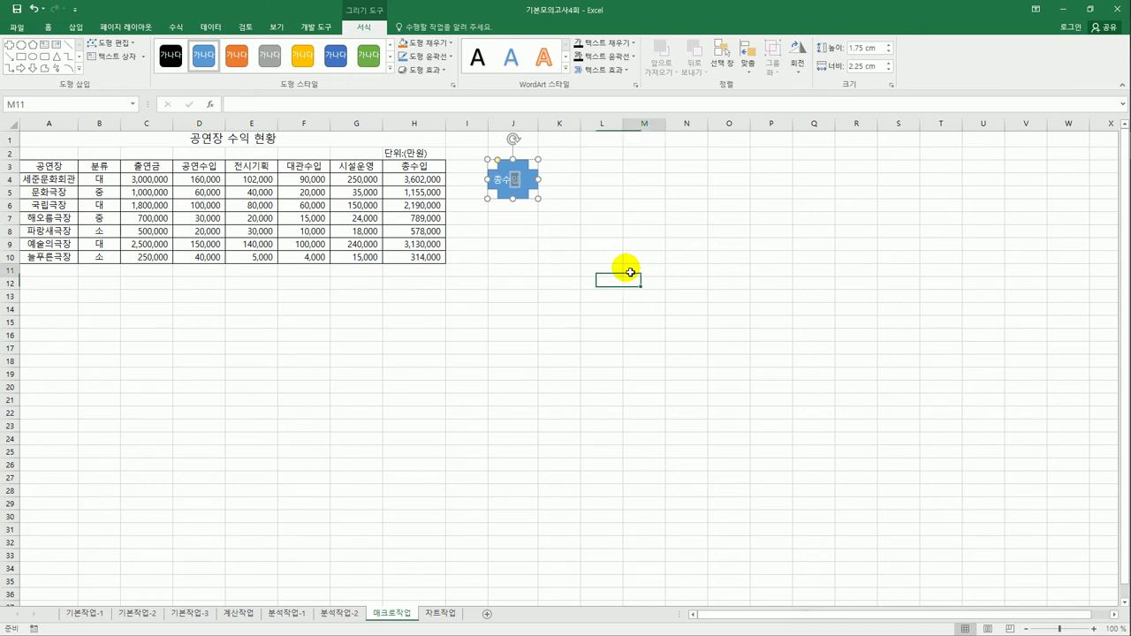
Step: Assign the 총수입 macro to the cross shape
click(531, 182)
right_click(531, 182)
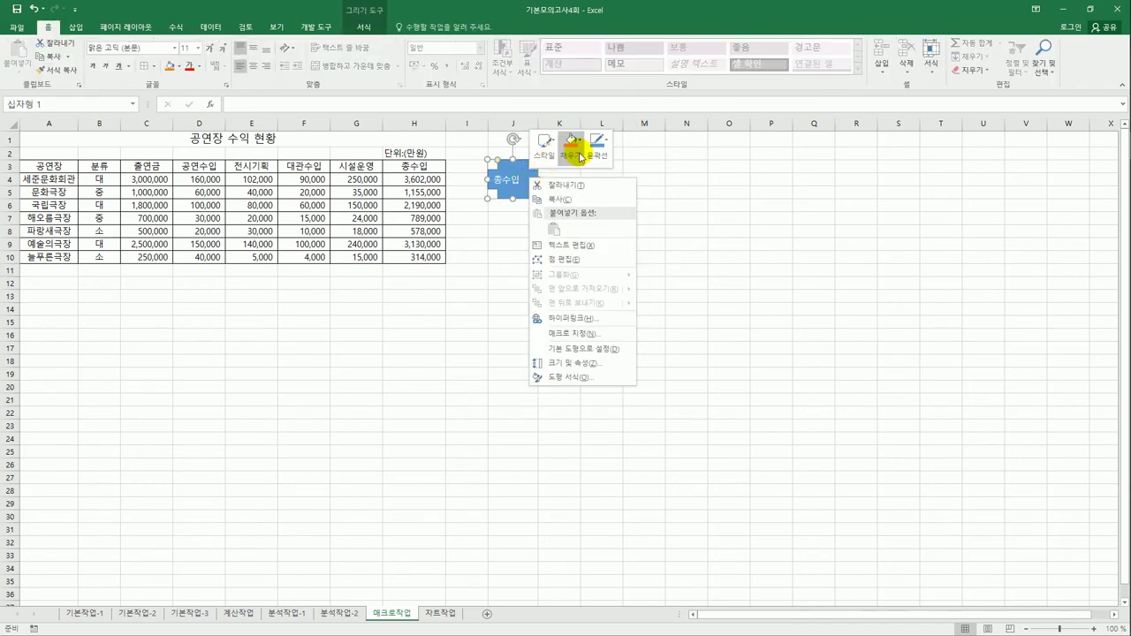
click(626, 334)
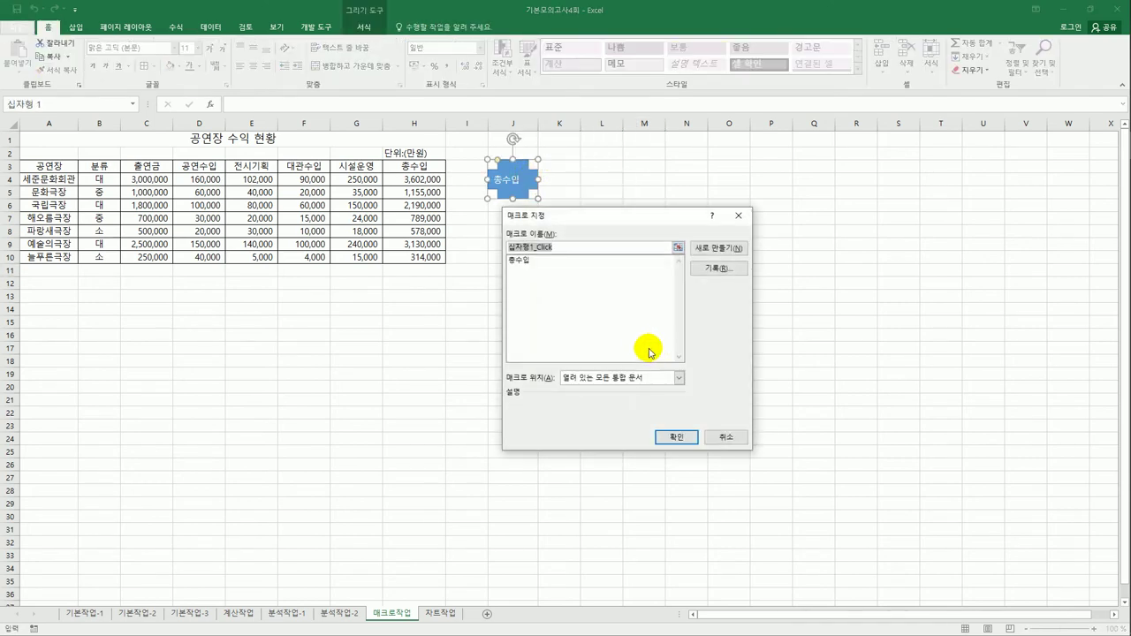
click(525, 261)
click(662, 436)
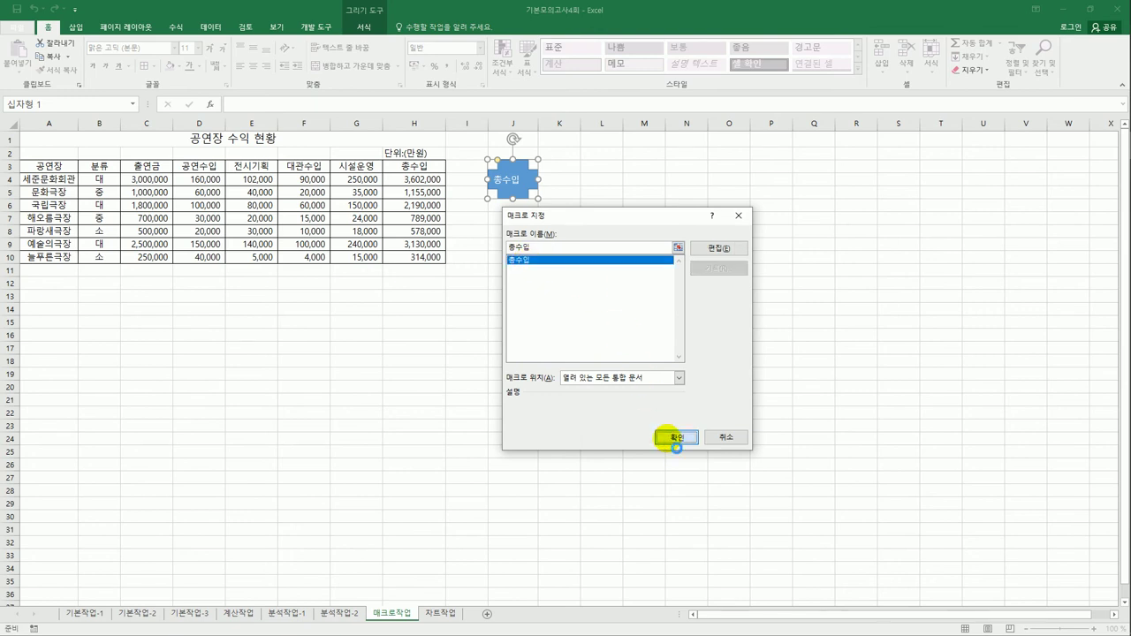
Step: Clear the 총수입 values in H4:H10 so the macro can be tested
click(610, 386)
drag(417, 179, 417, 262)
click(601, 284)
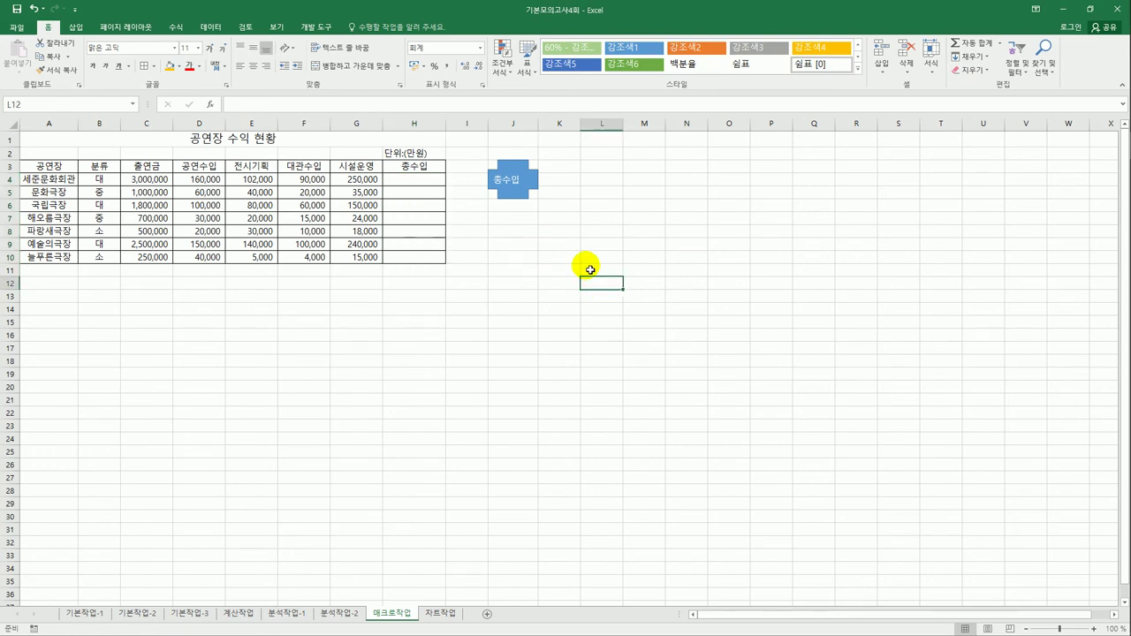
Step: Run the 총수입 macro from the cross shape to fill H4:H10, leaving an empty cell selected
click(519, 190)
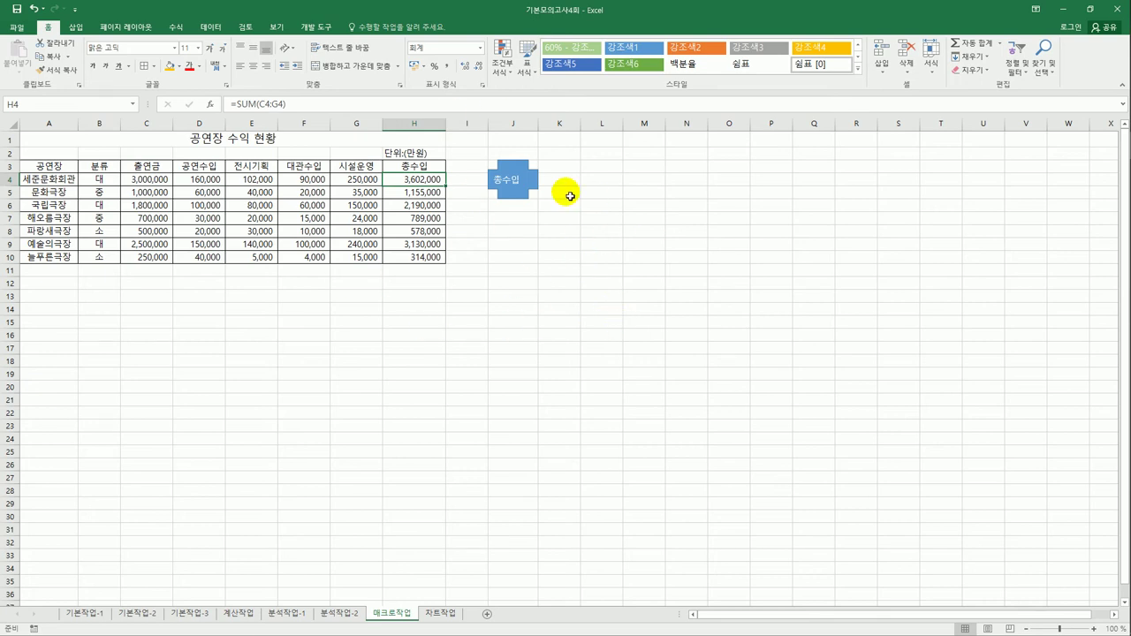
click(552, 241)
click(641, 296)
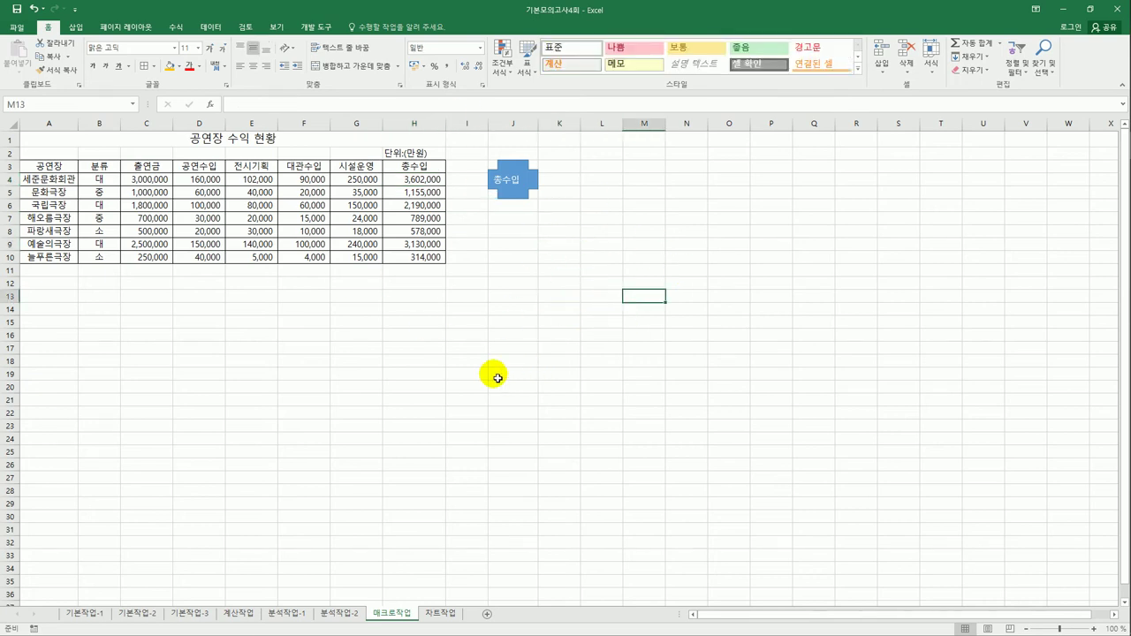
Step: Start recording a new macro named 서식, stored in the current workbook
click(316, 27)
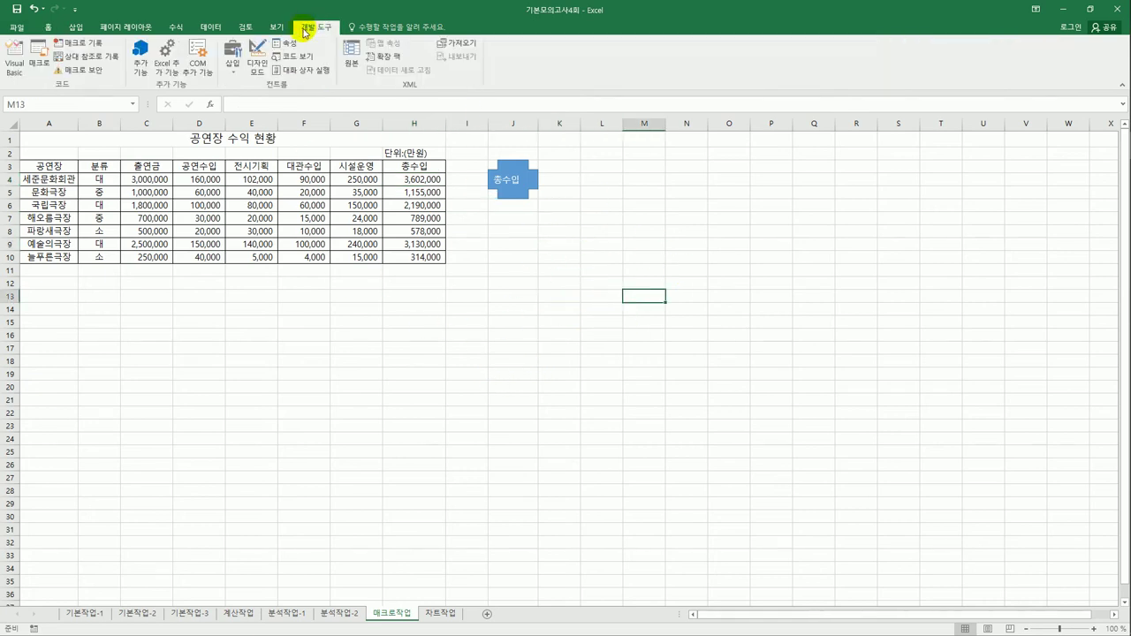
click(84, 46)
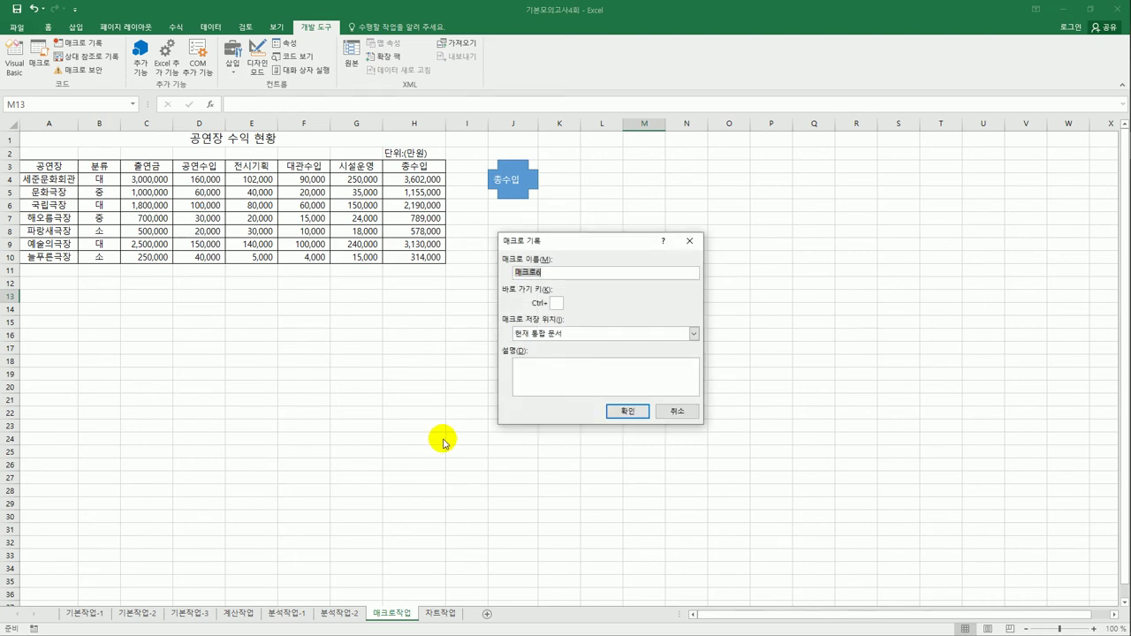
text(서)
text(수입)
key(Return)
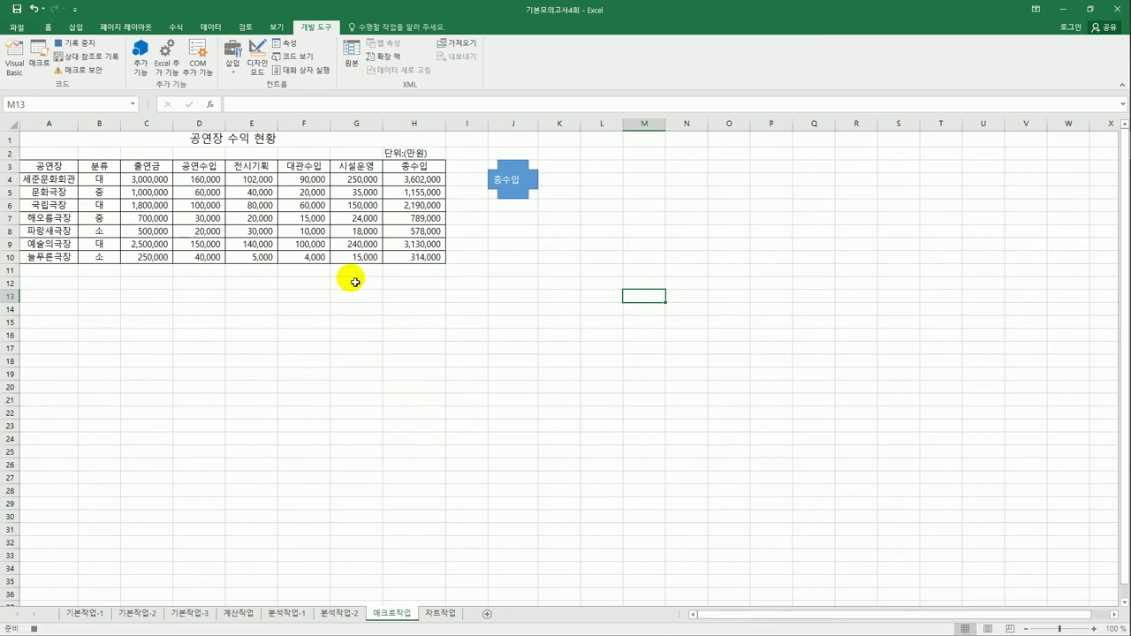
Step: Apply the 회계 number format to C4:G10 and autofit column C to its contents
click(139, 183)
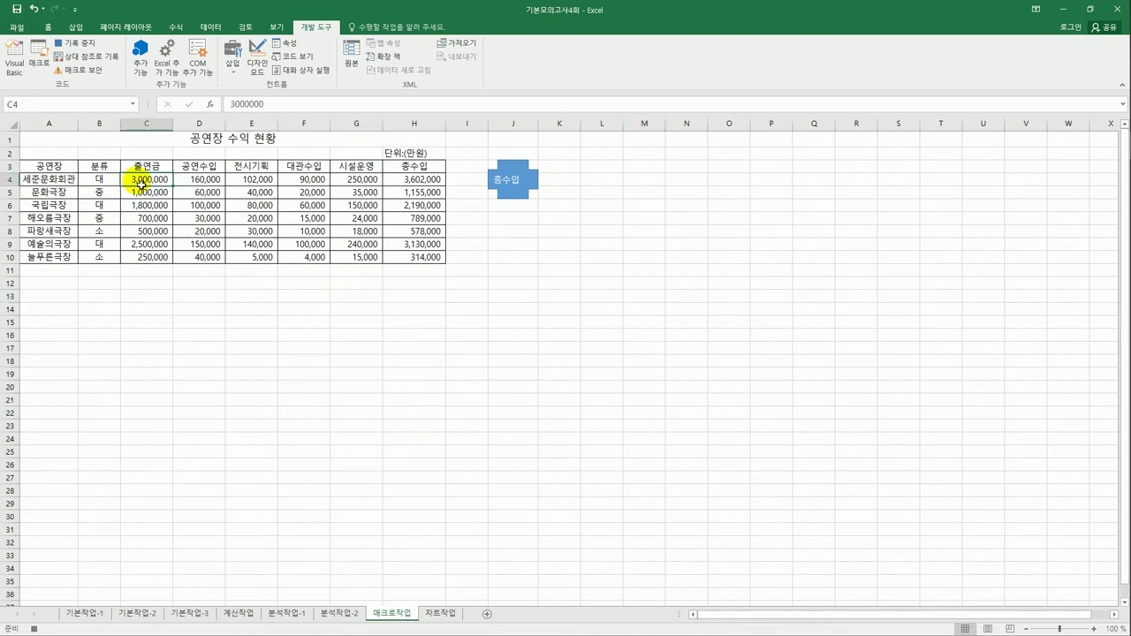
drag(142, 184, 351, 258)
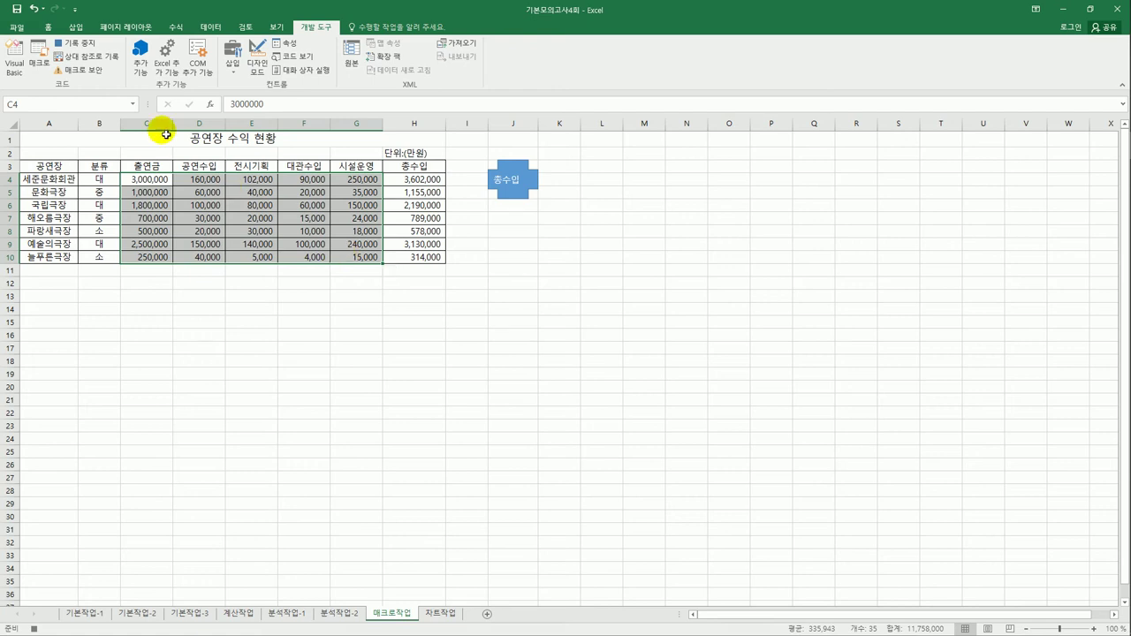
click(43, 29)
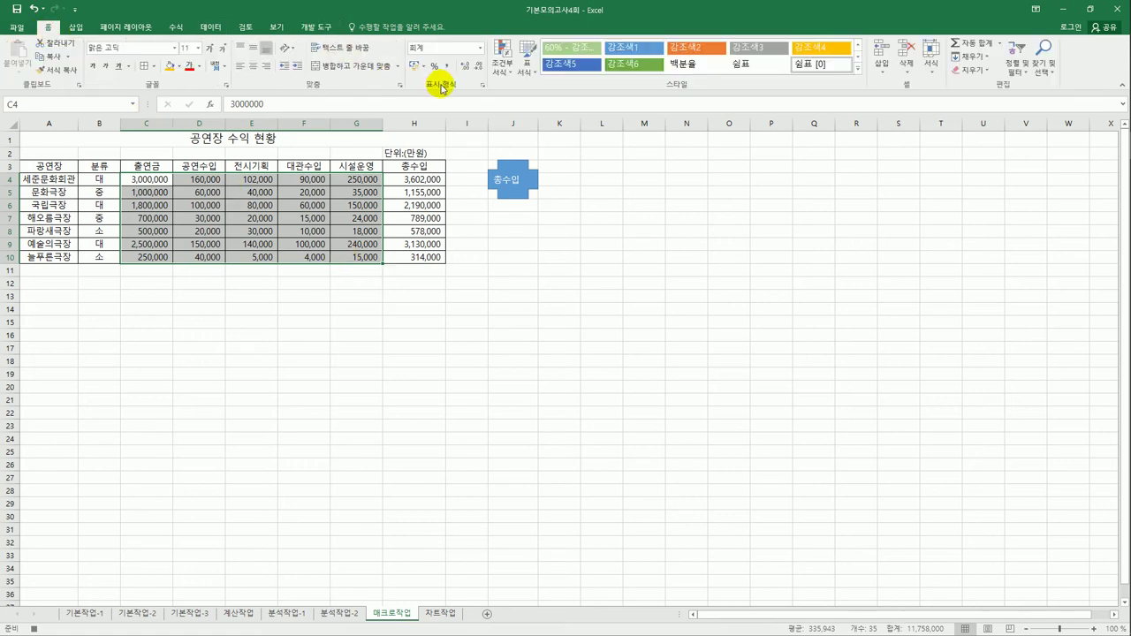
click(480, 48)
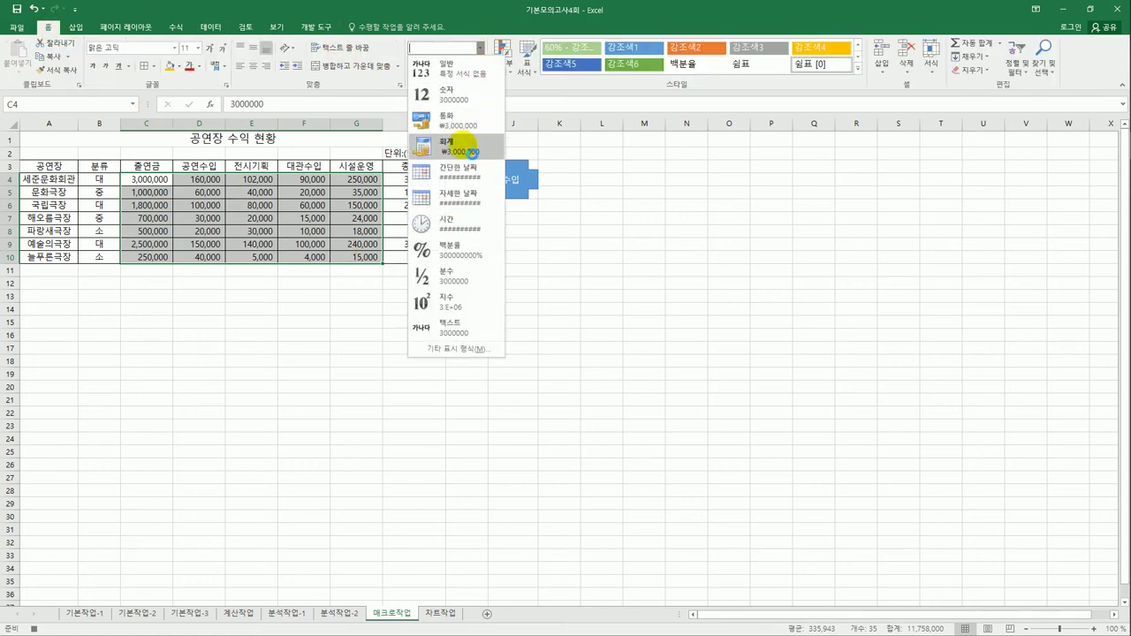
click(464, 147)
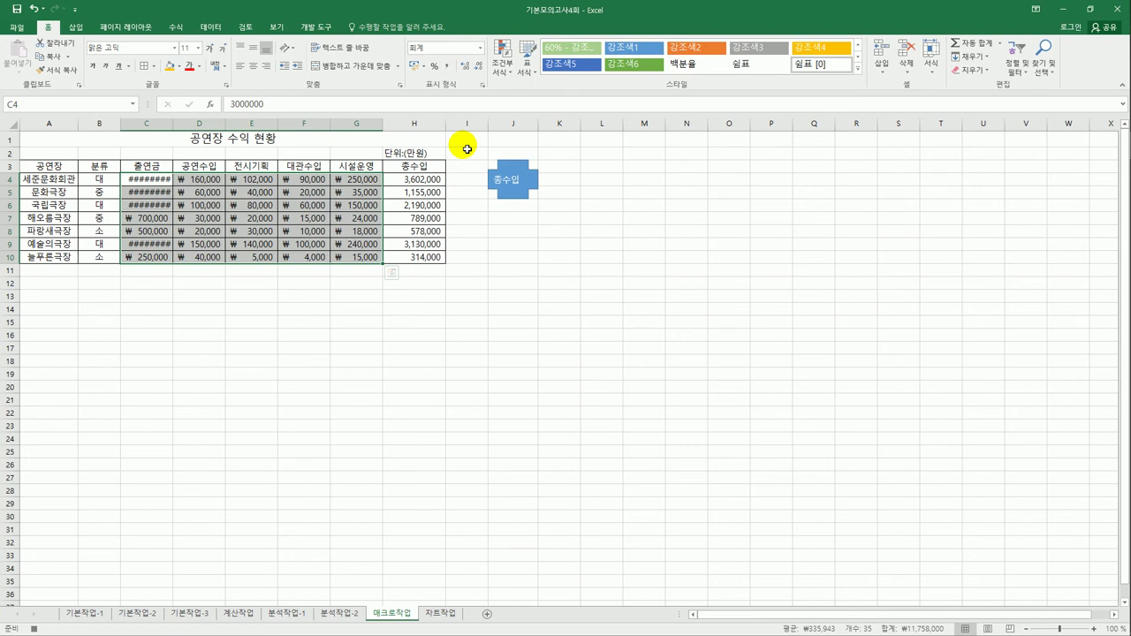
double_click(172, 123)
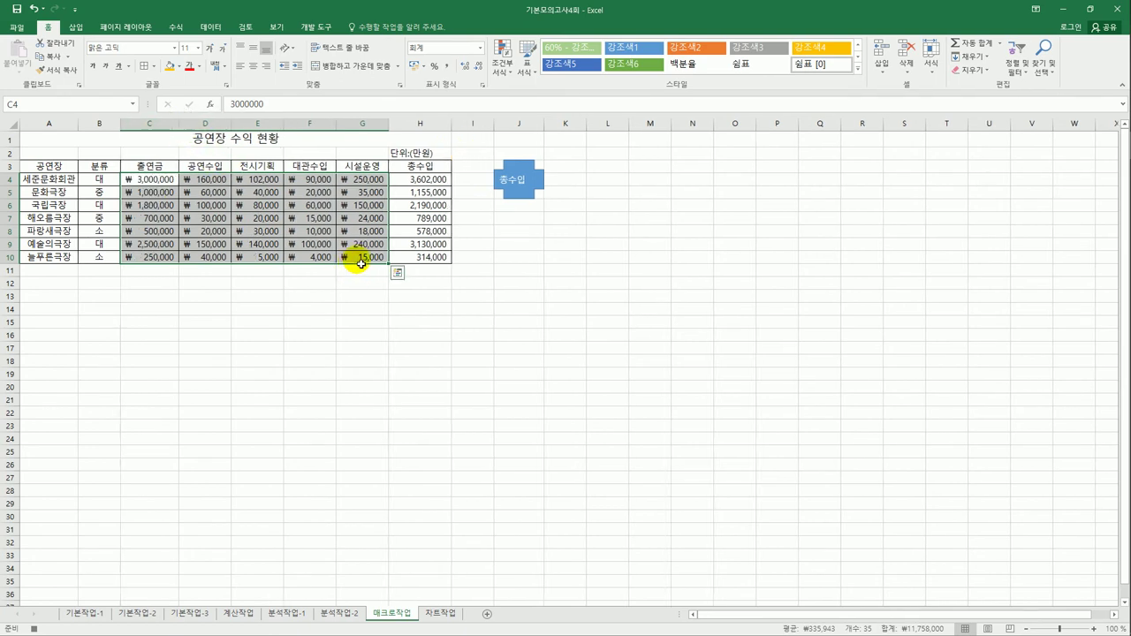
Step: Select G10, stop recording the macro, and move the selection to an empty cell
click(361, 263)
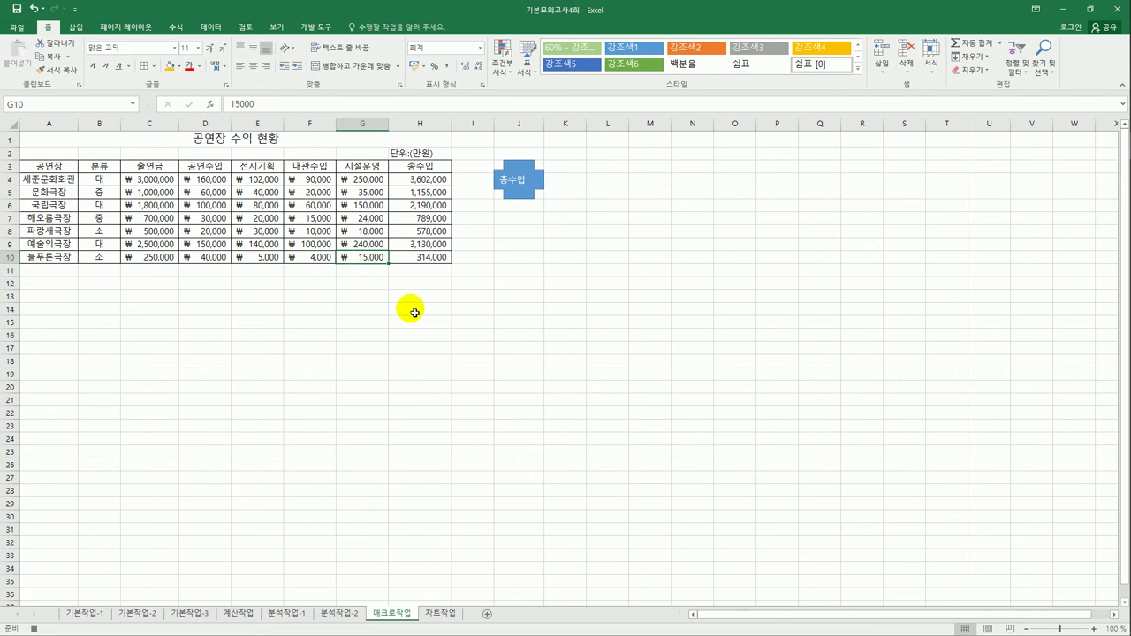
click(309, 28)
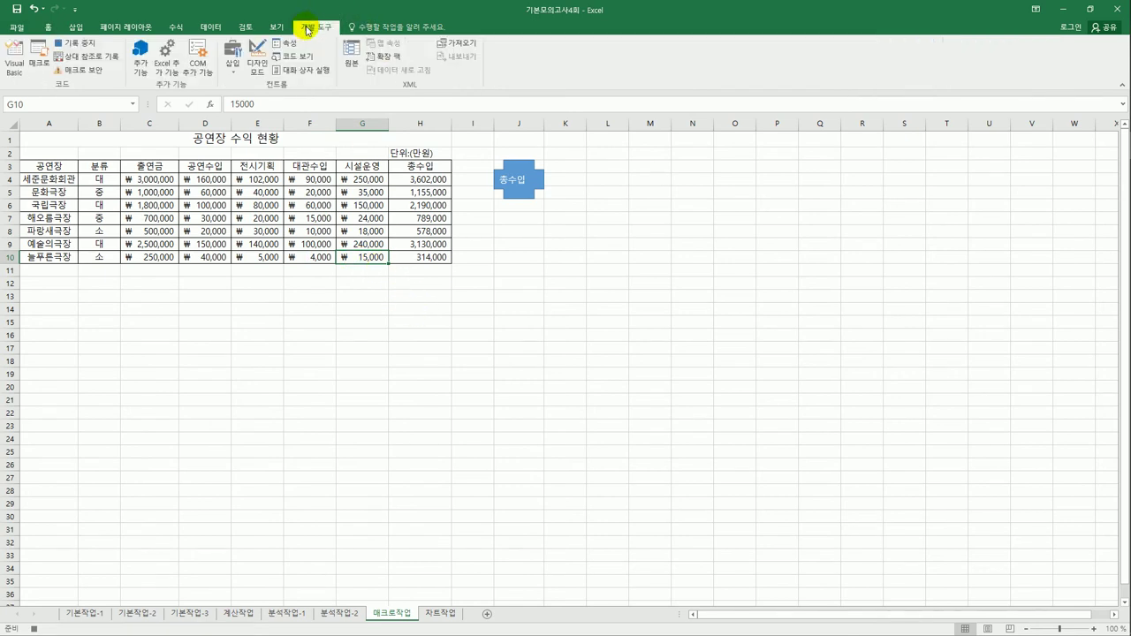
click(78, 42)
click(547, 331)
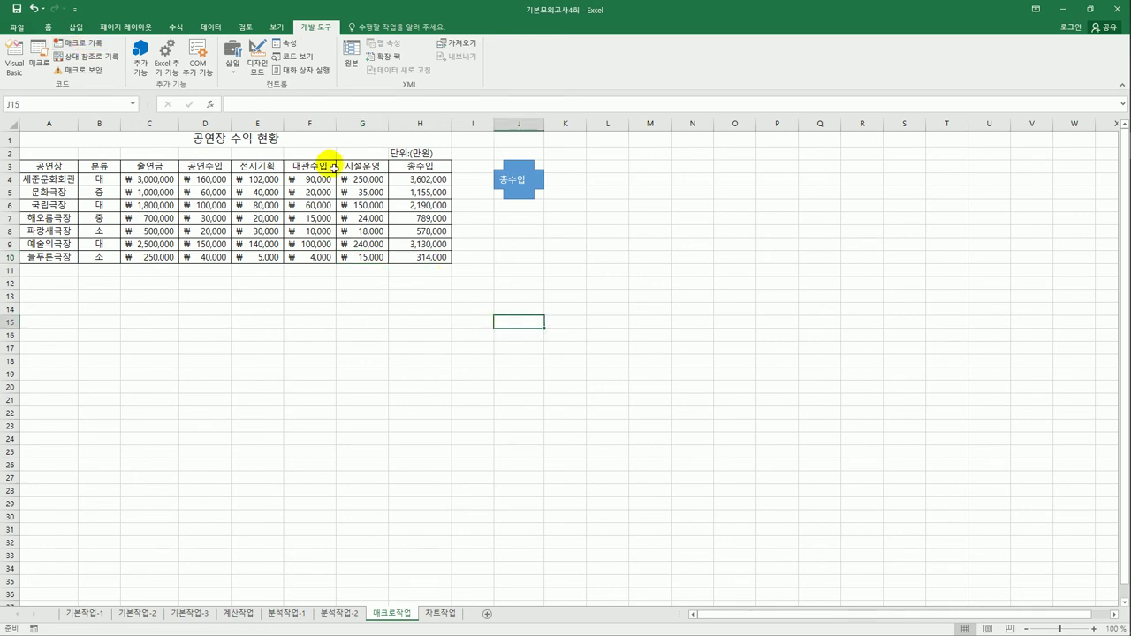
Step: Insert a hexagon (육각형) shape covering J7:J9, about 1.75 cm high and 2.25 cm wide, and label it 서식
click(76, 28)
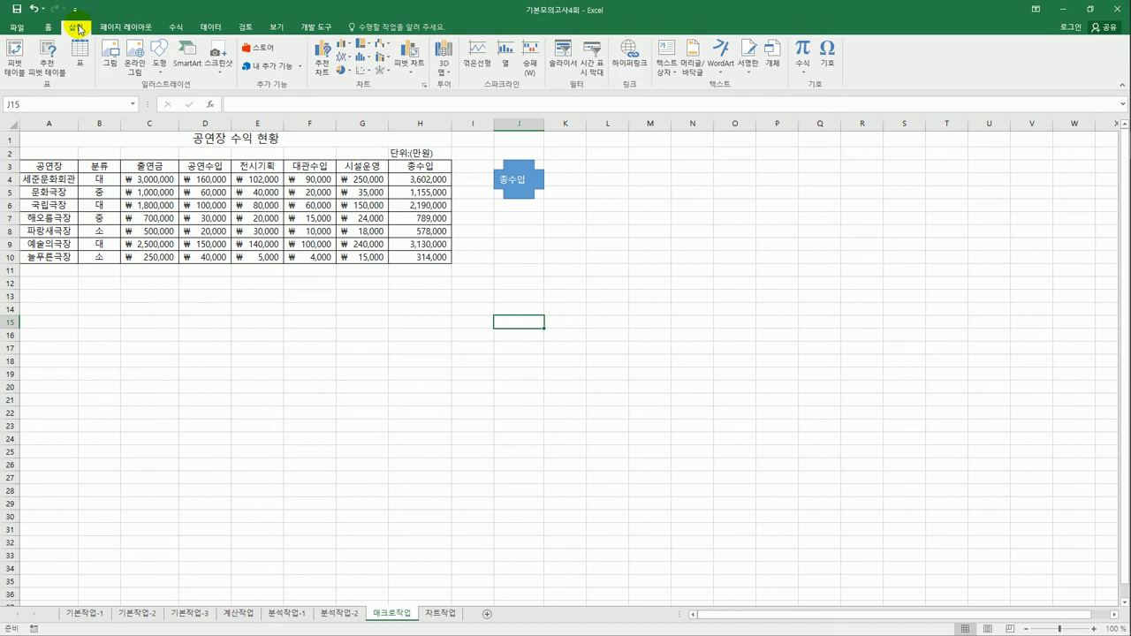
click(161, 69)
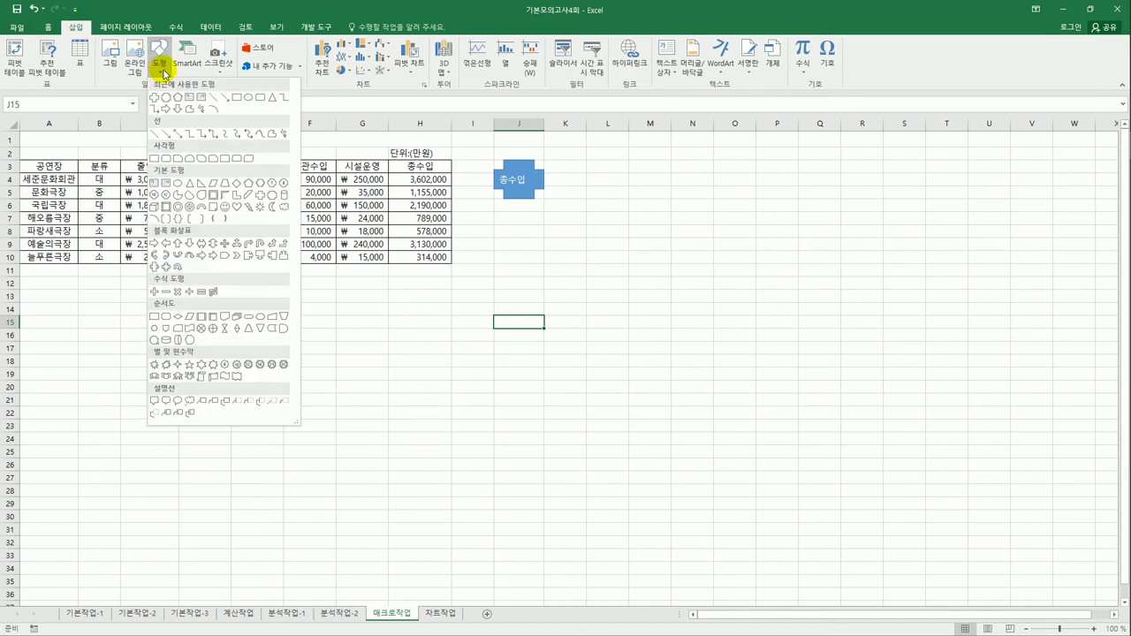
click(262, 183)
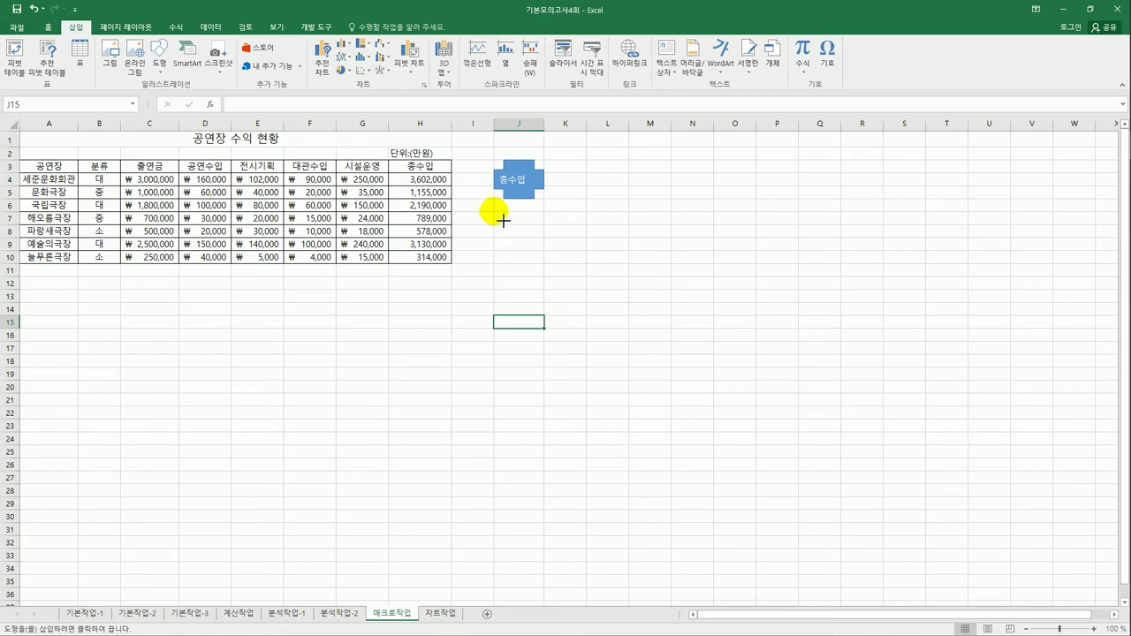
drag(494, 212, 544, 251)
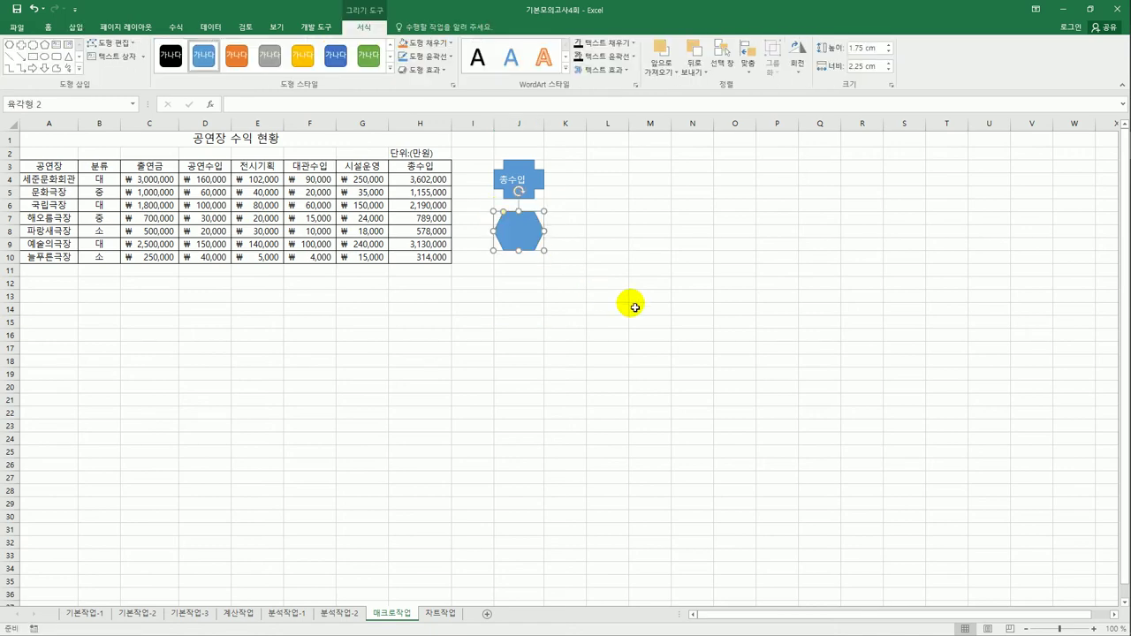
text(서식)
Step: Assign the 서식 macro to the hexagon and deselect the shape
right_click(539, 228)
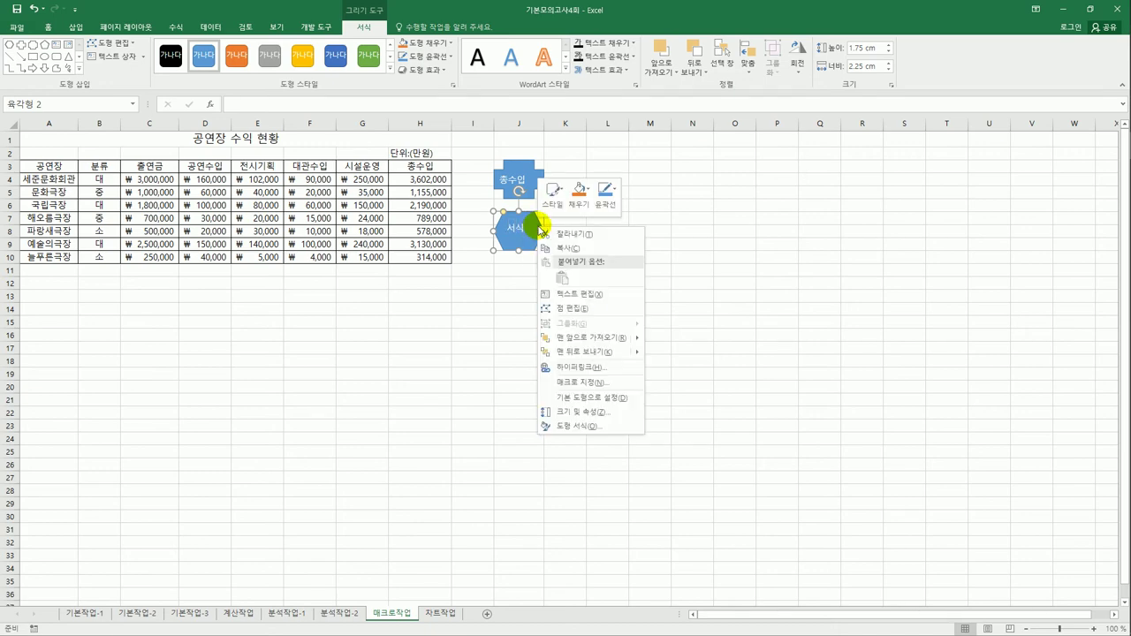
click(624, 382)
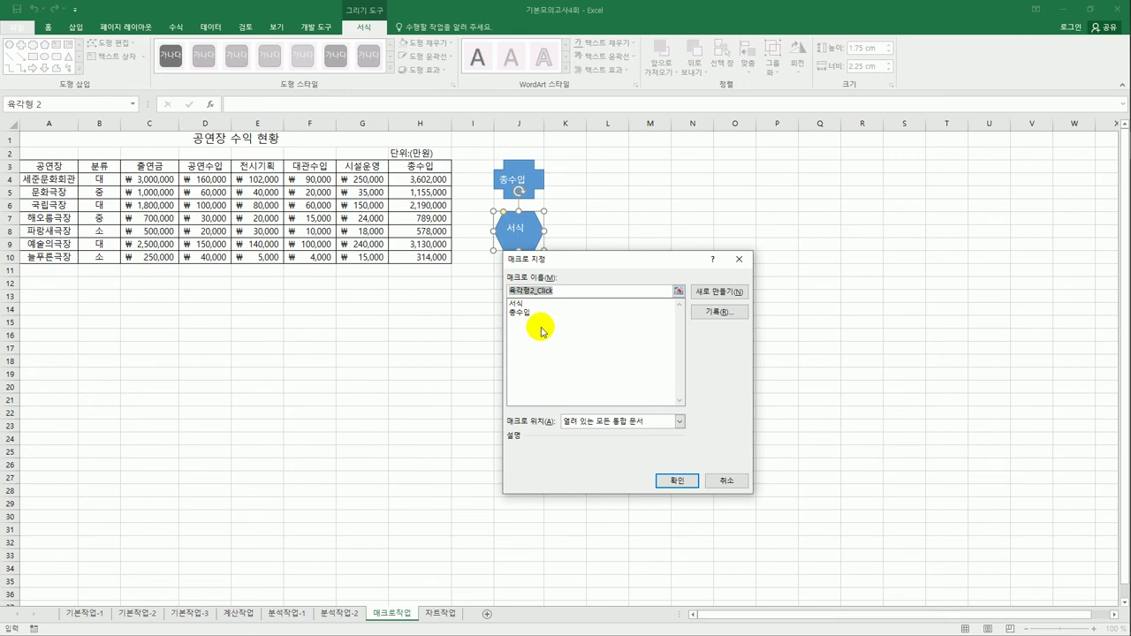
click(529, 303)
click(672, 482)
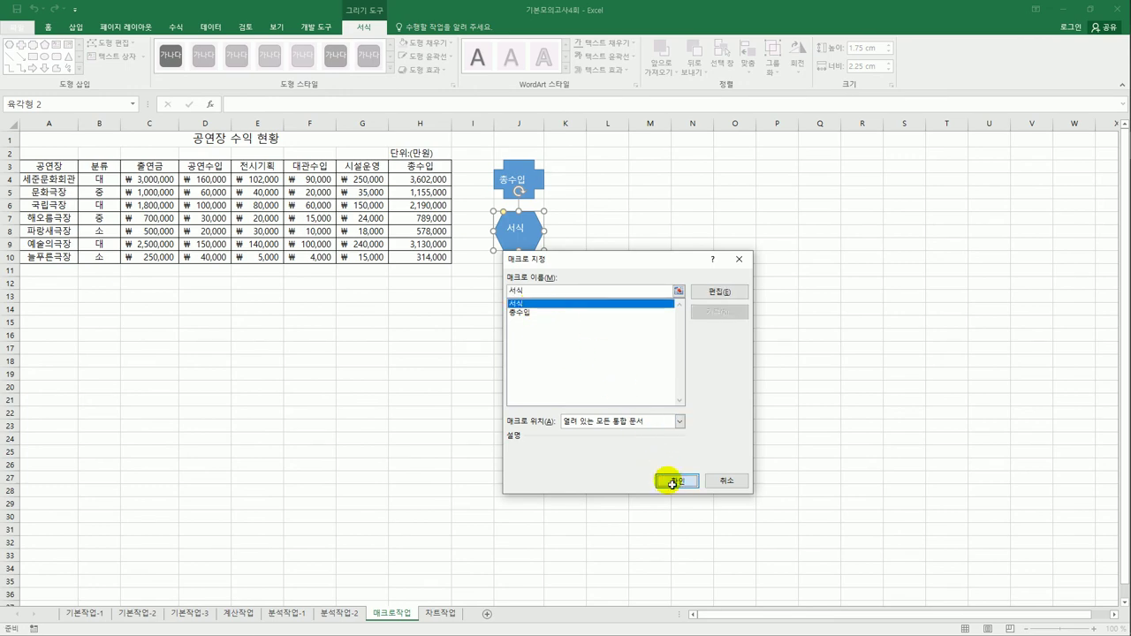
click(642, 418)
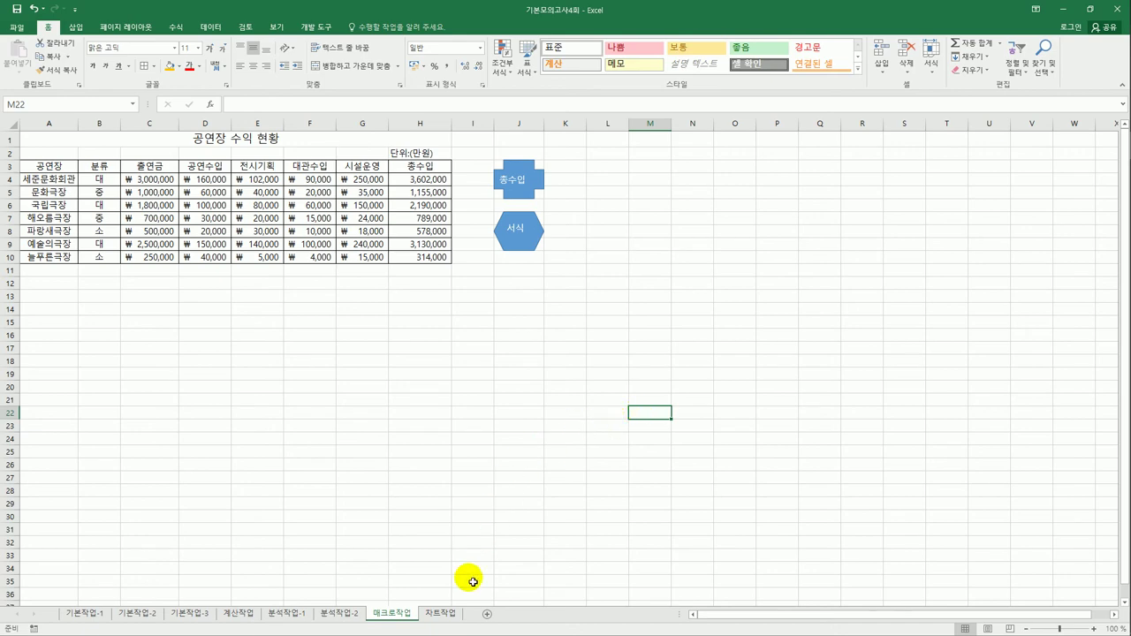
Step: On the 차트작업 sheet, add the 수입금액 data in E3:E8 to the chart as a new series
click(446, 616)
click(505, 473)
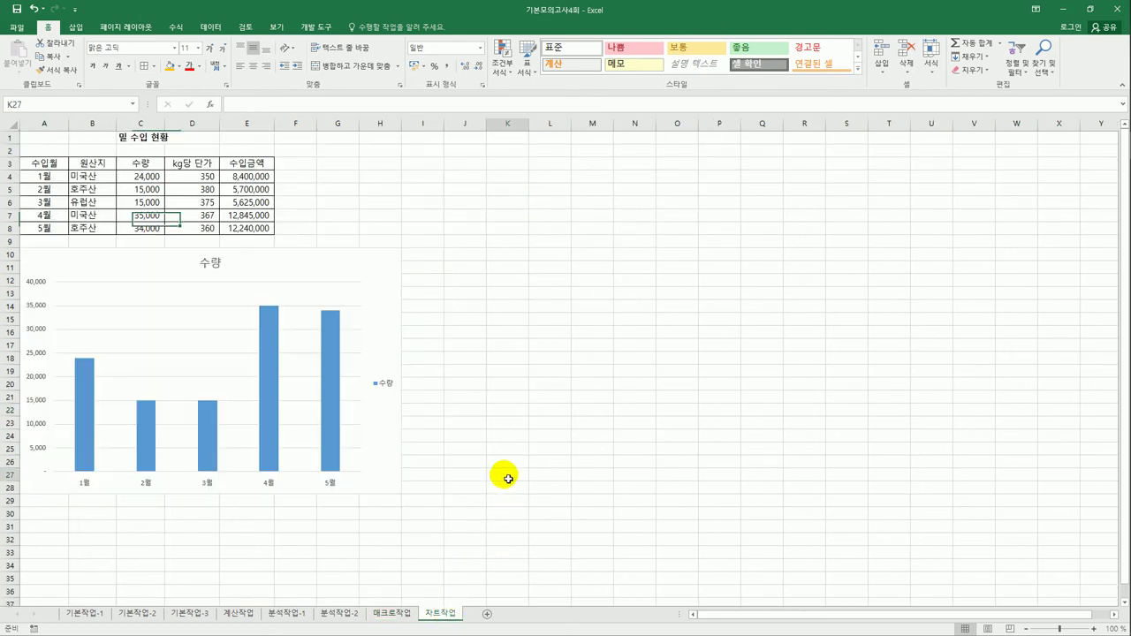
click(392, 290)
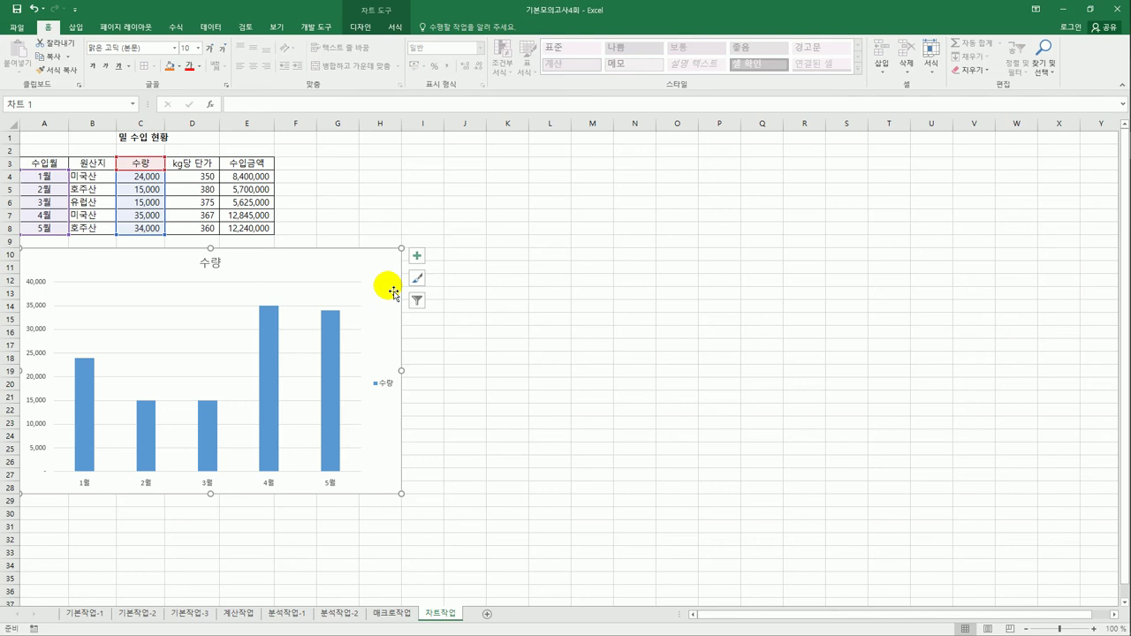
drag(255, 163, 269, 228)
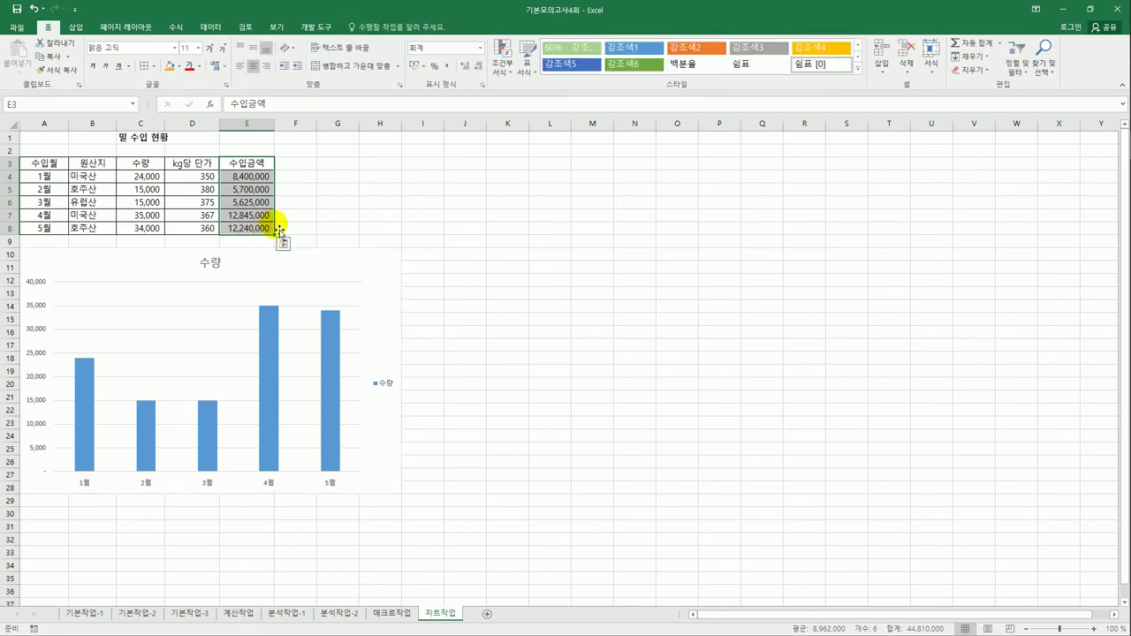
key(ctrl+c)
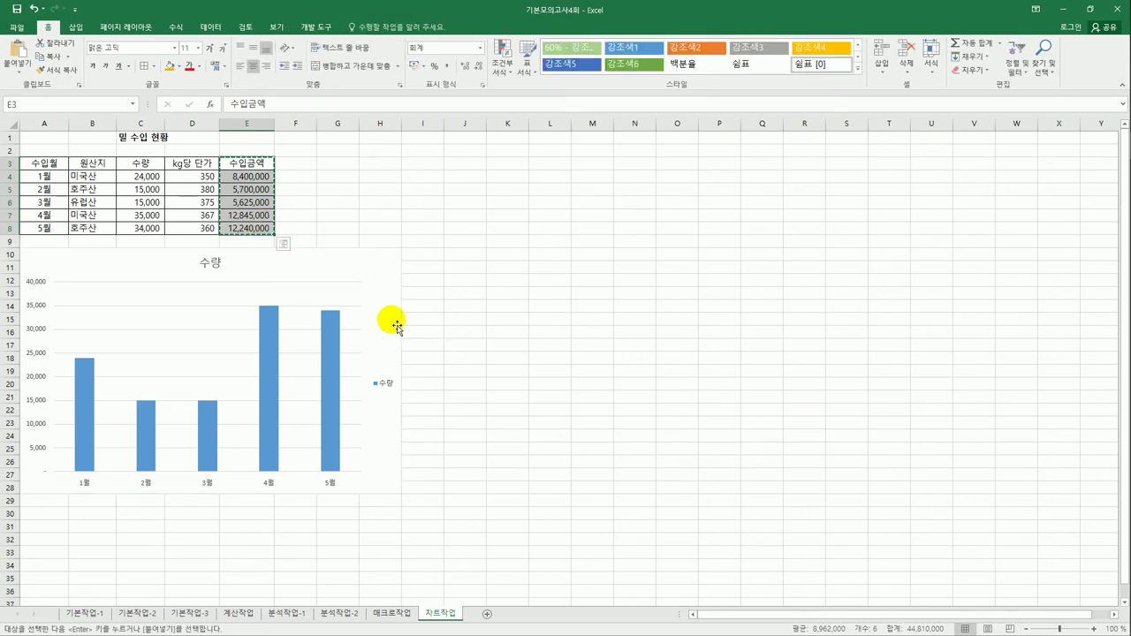
click(389, 319)
key(ctrl+v)
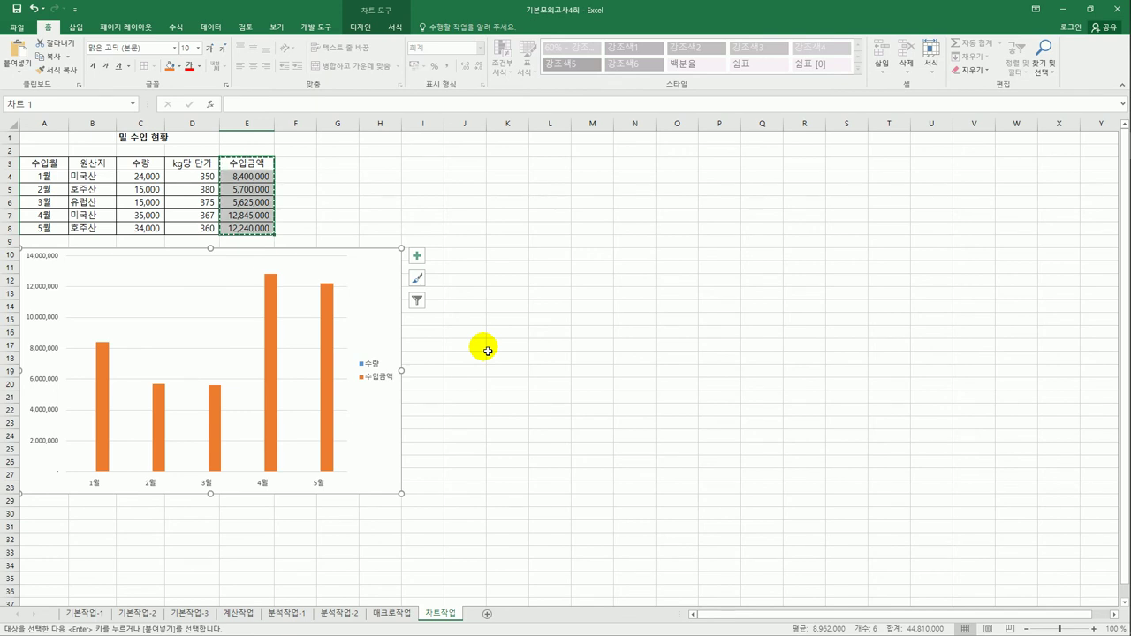
Step: Change the whole chart's type to a line chart with markers (표식이 있는 꺾은선형)
right_click(386, 268)
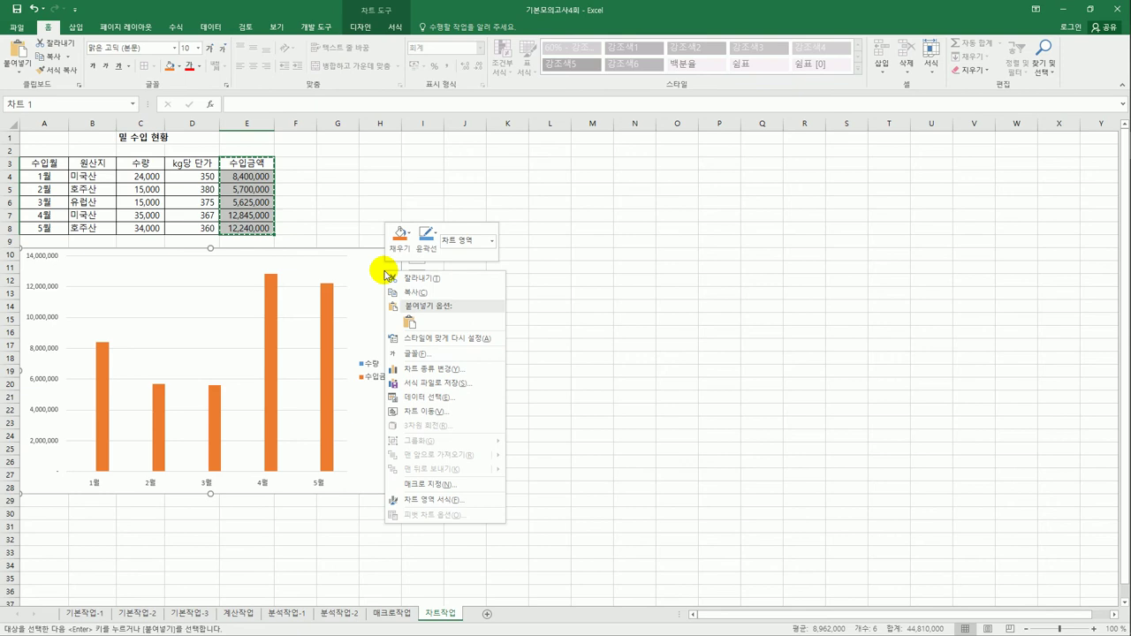
click(440, 369)
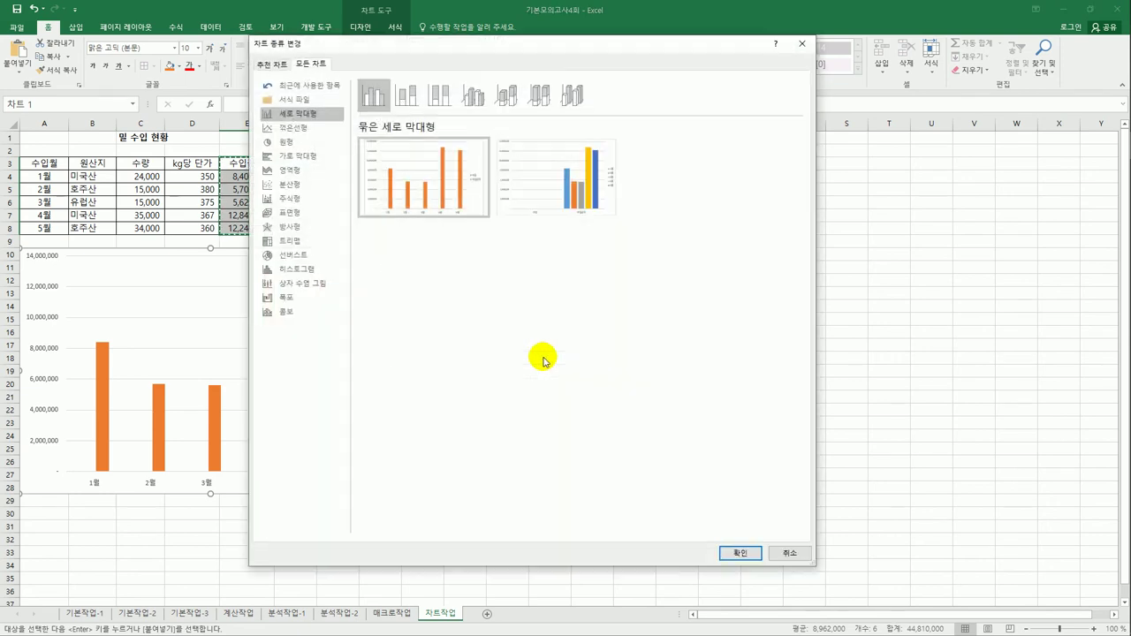
click(296, 133)
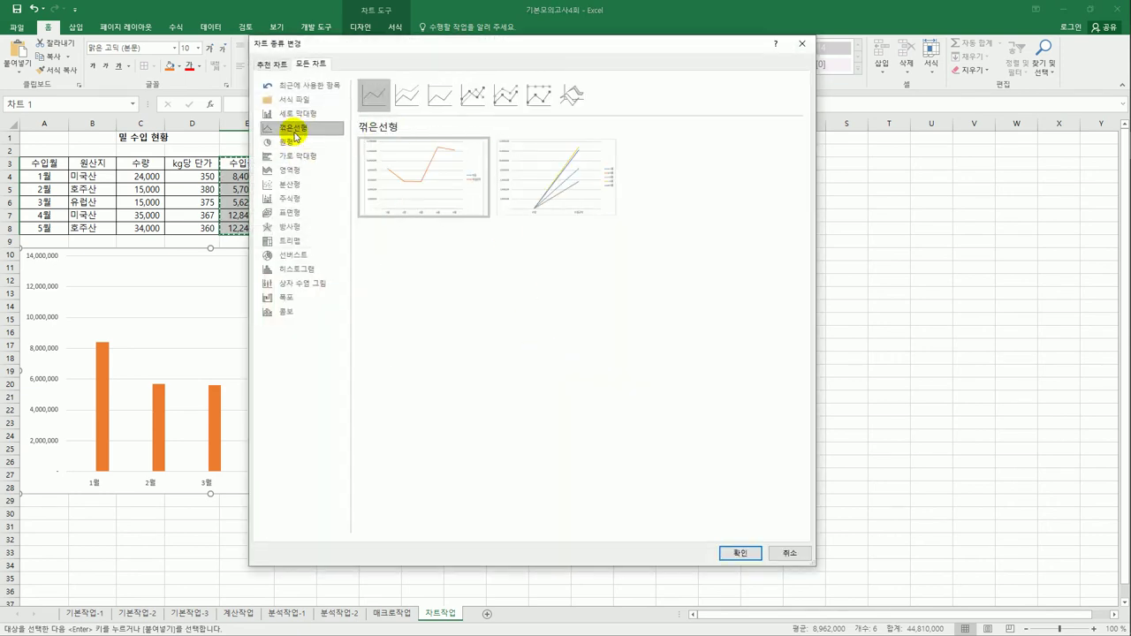
click(476, 98)
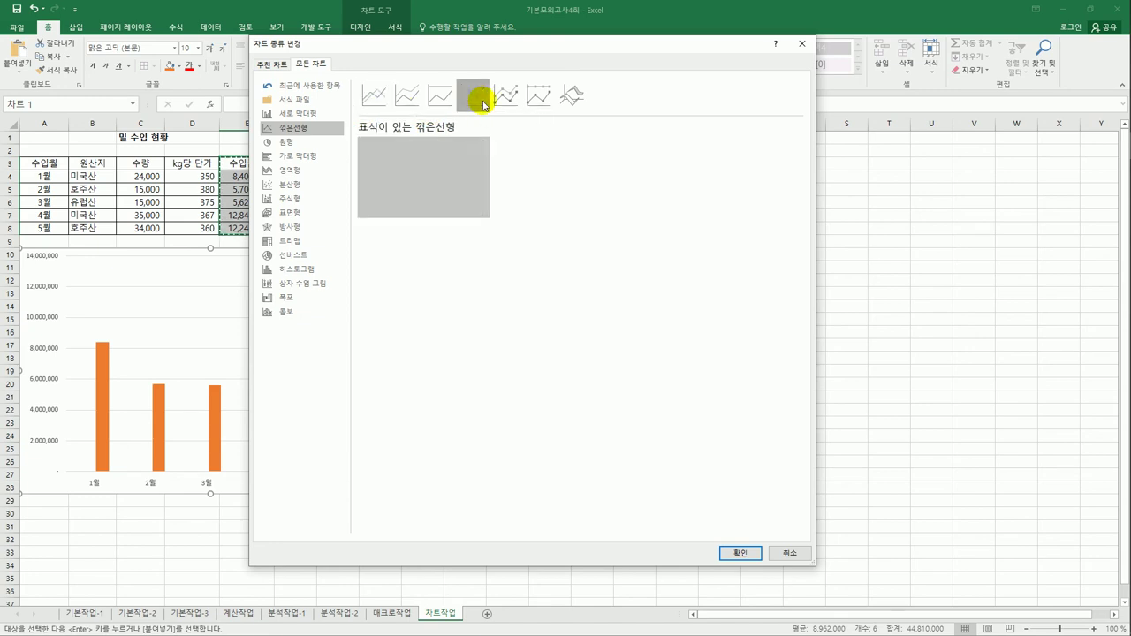
click(736, 552)
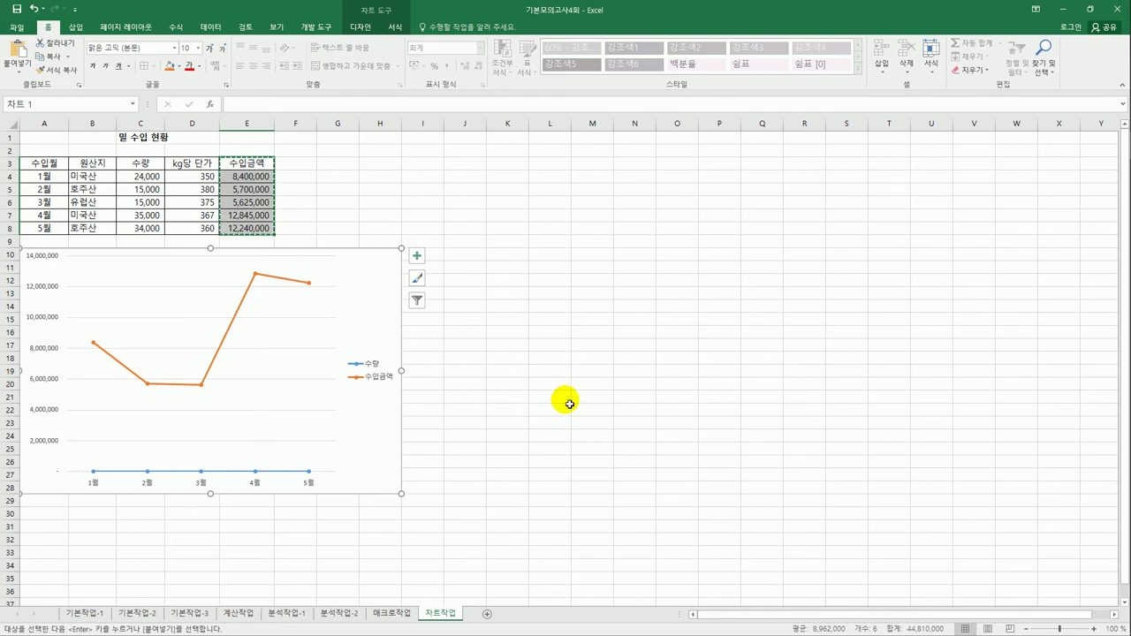
Step: Plot the 수입금액 series on the secondary axis (보조 축) of the chart
click(256, 278)
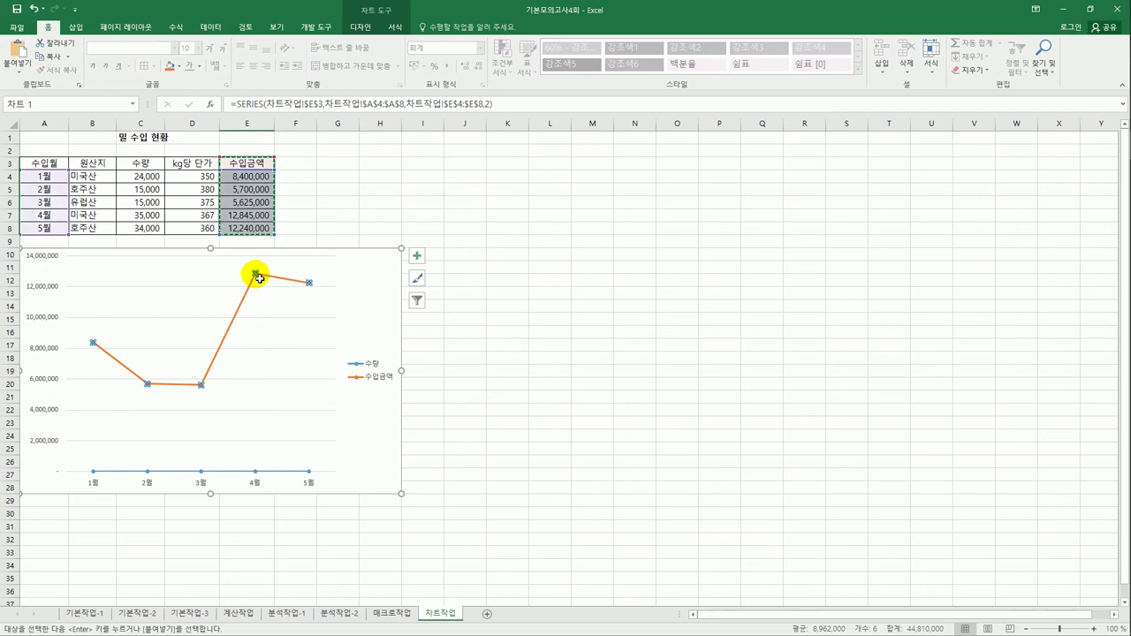
right_click(257, 277)
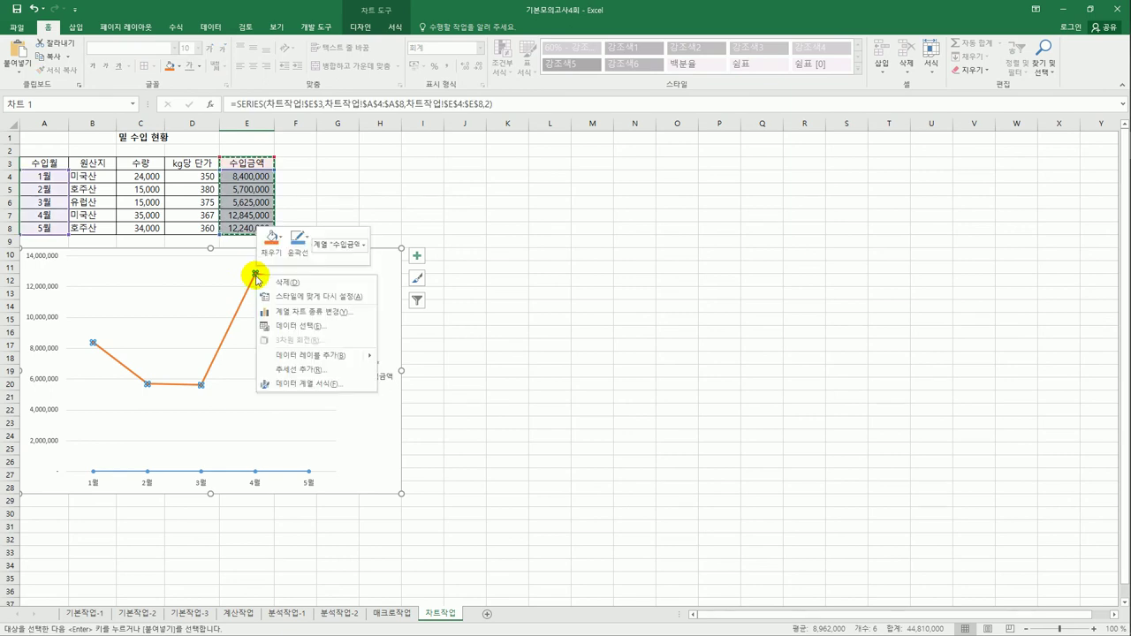
click(309, 385)
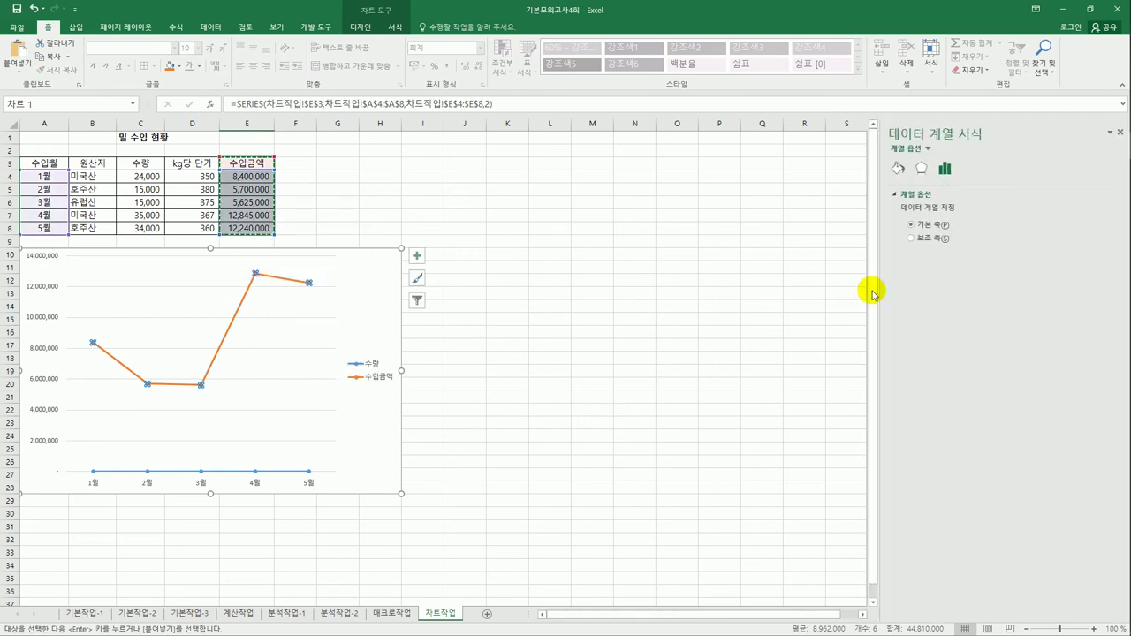
click(931, 239)
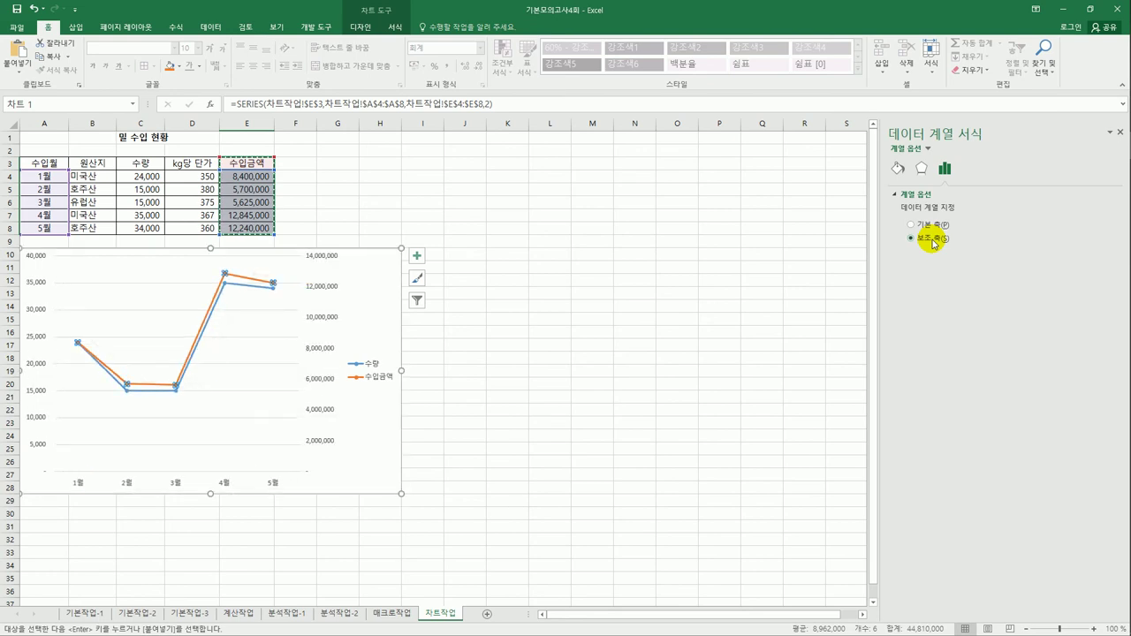
click(566, 386)
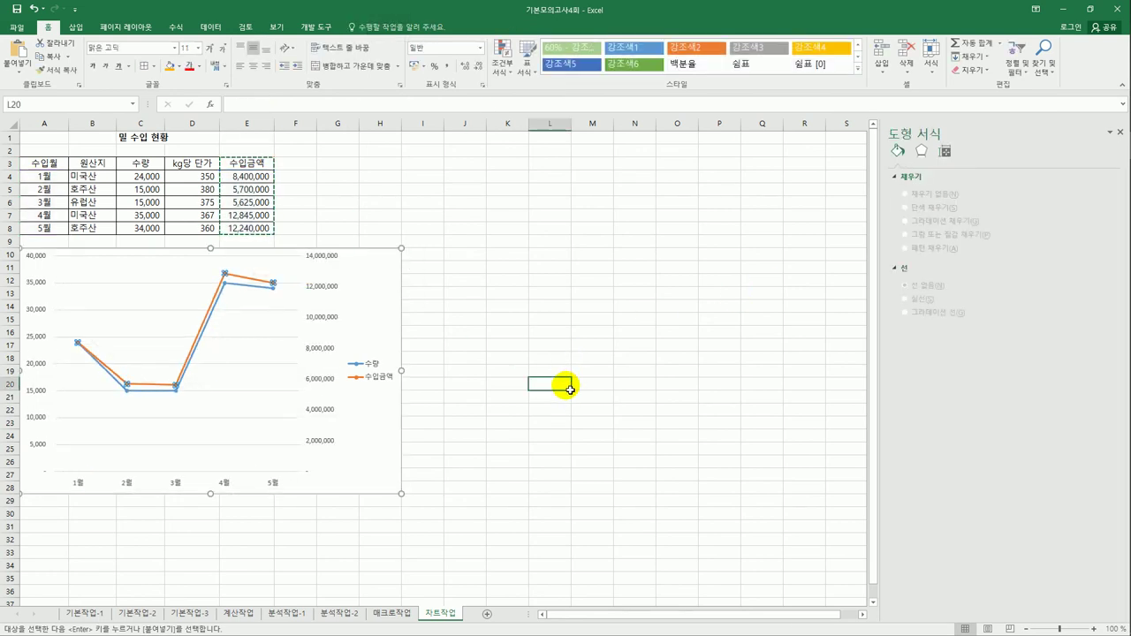
click(257, 283)
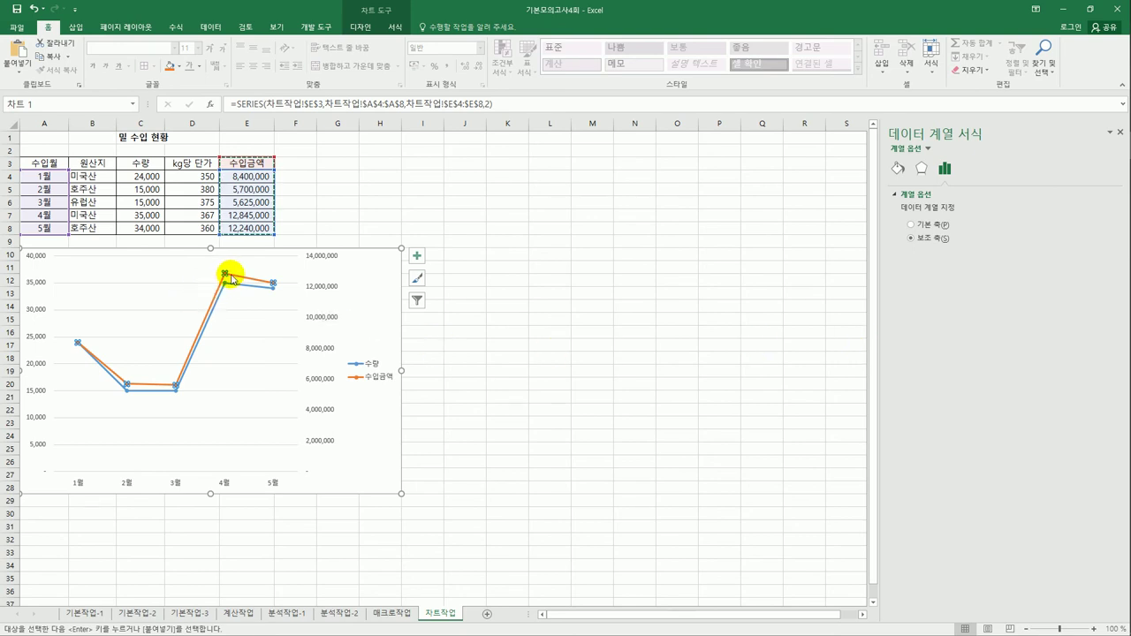
mouse_move(233, 279)
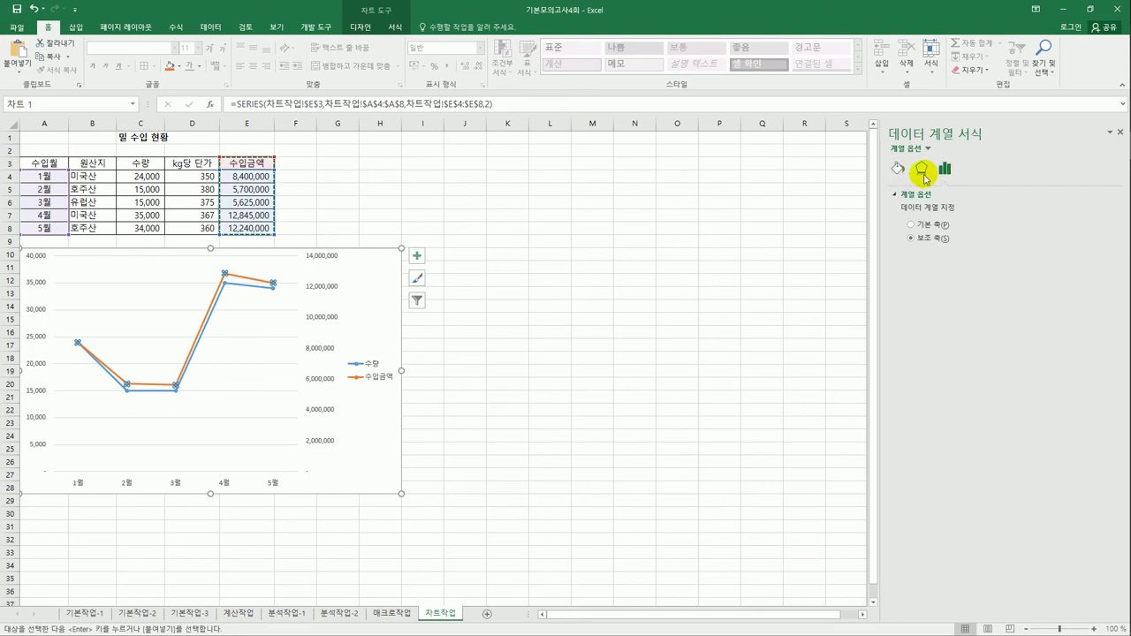
Step: Set the secondary vertical axis display unit to 천 and change its unit label's text direction to 가로
click(325, 294)
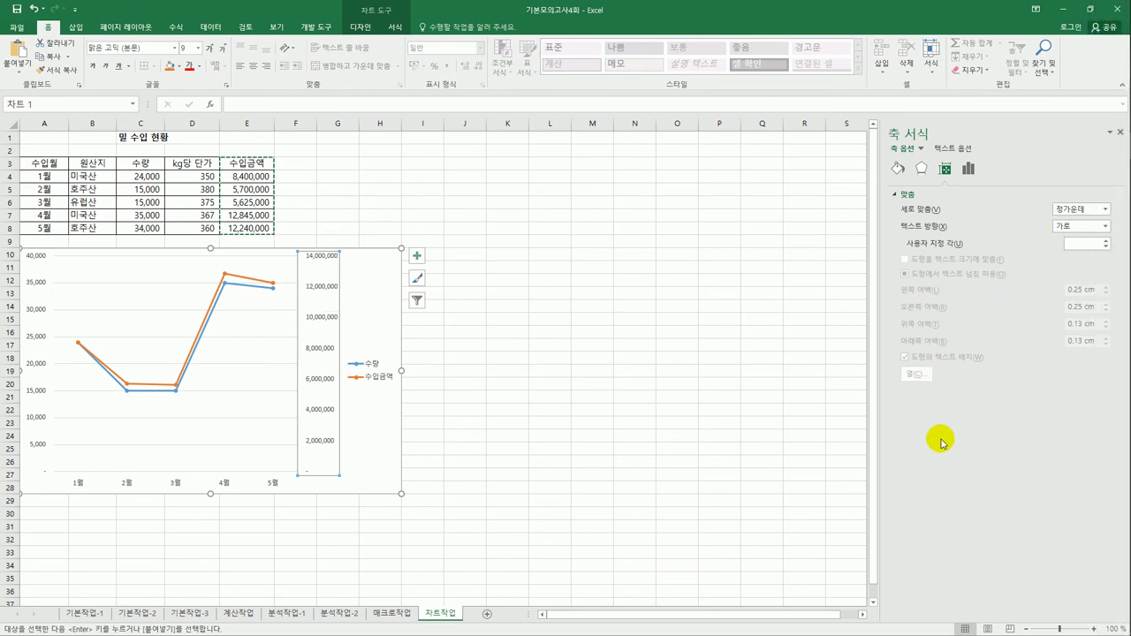
click(970, 173)
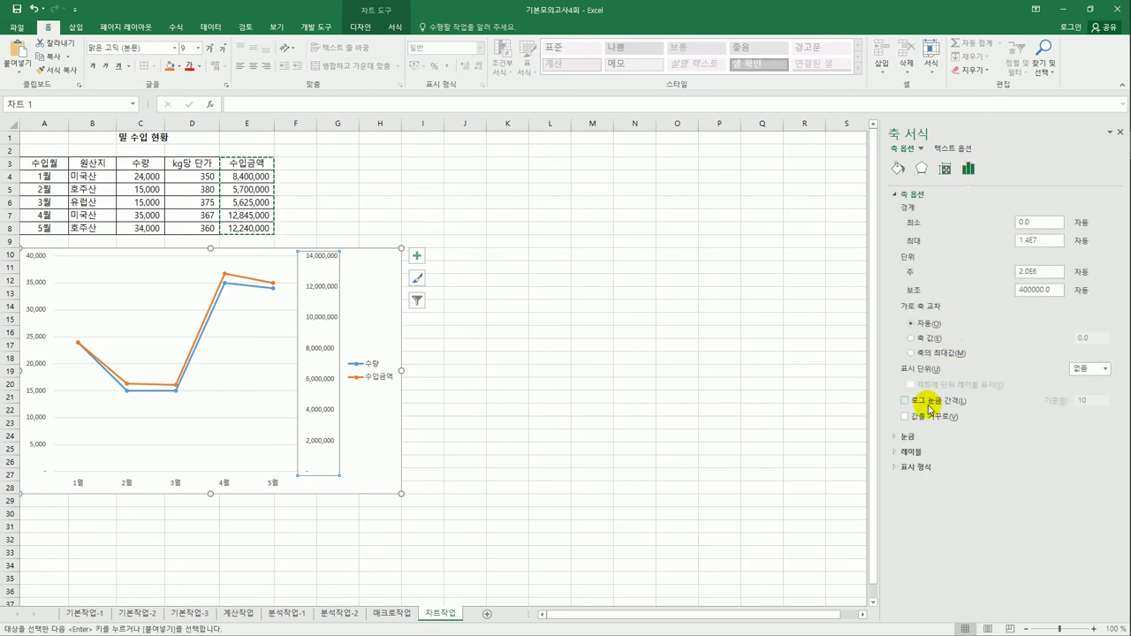
click(1104, 369)
click(1086, 405)
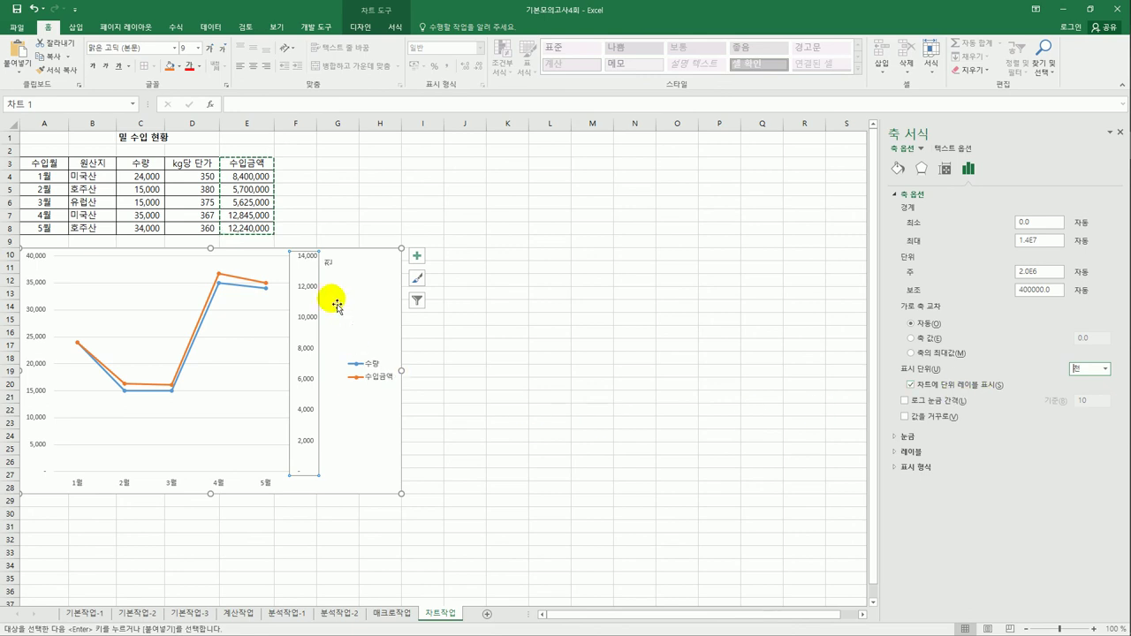
click(331, 263)
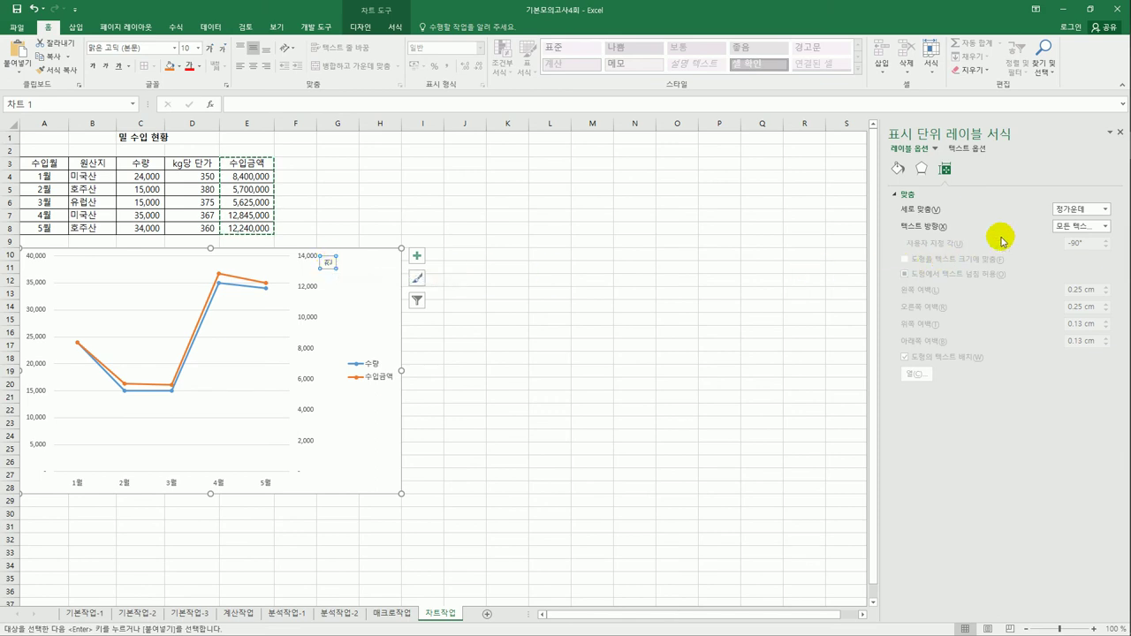
click(1103, 227)
click(1071, 251)
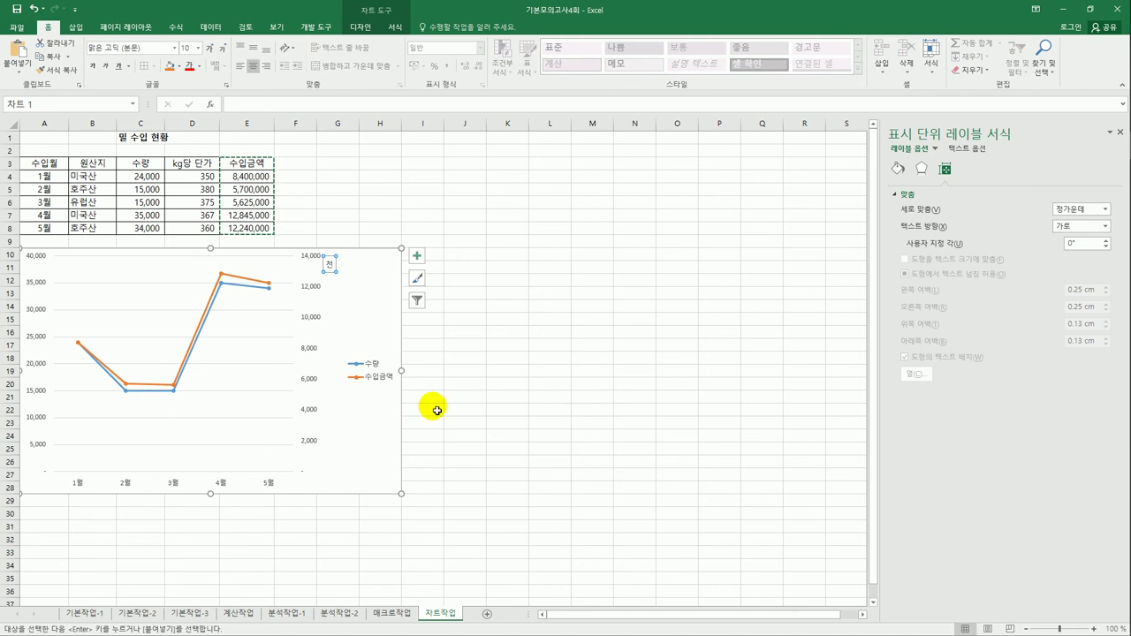
Step: Add a chart title reading 밀 수입 현황
click(419, 257)
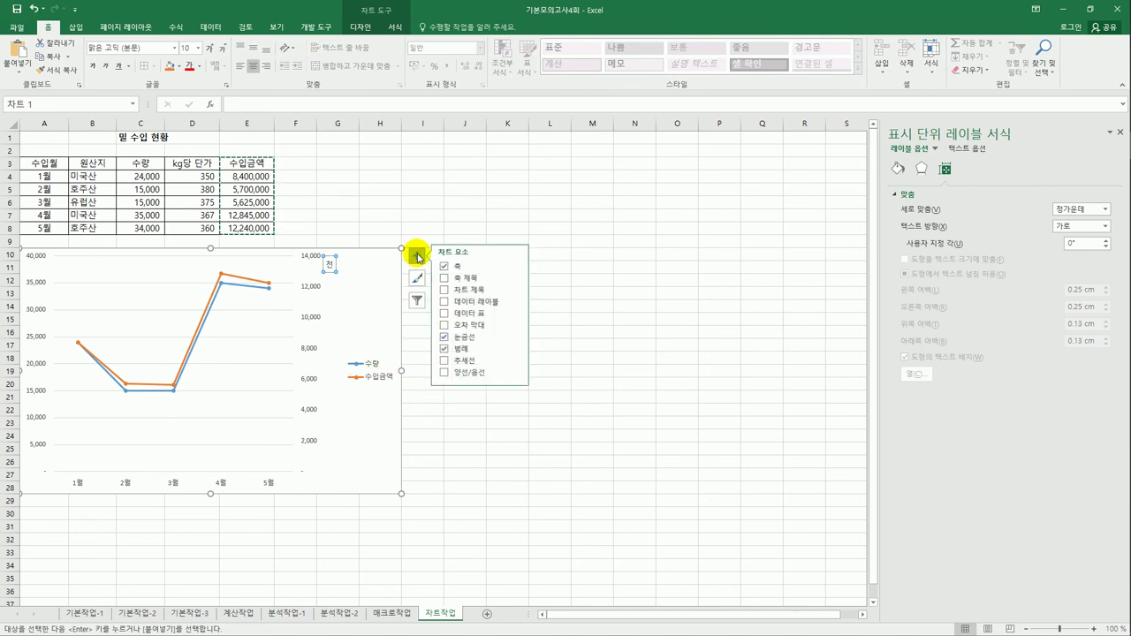
click(463, 290)
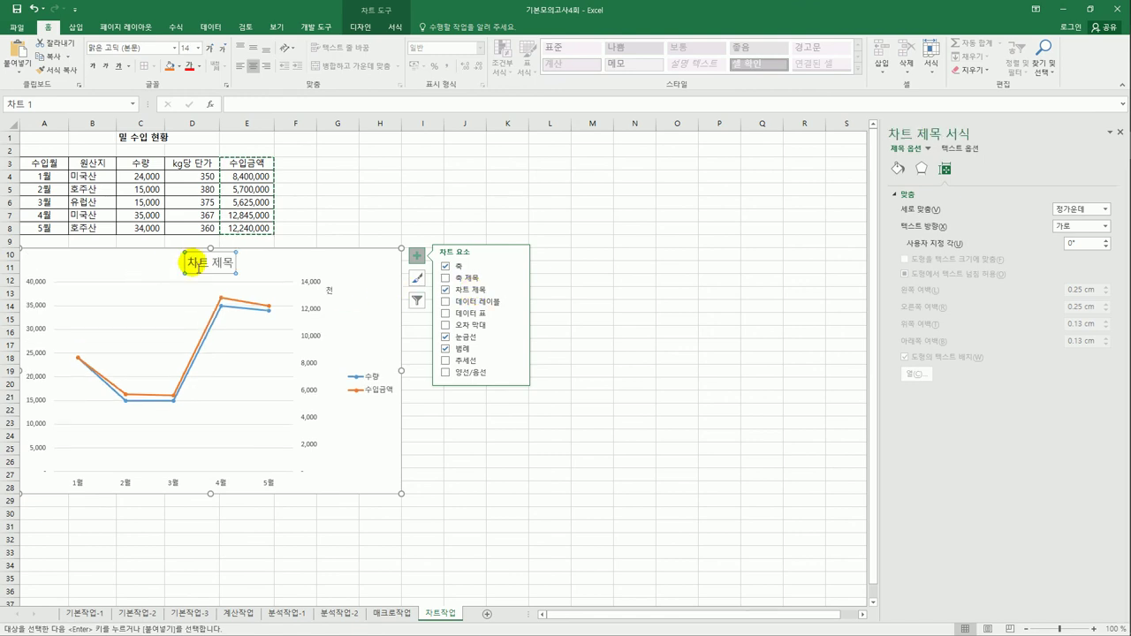
click(195, 264)
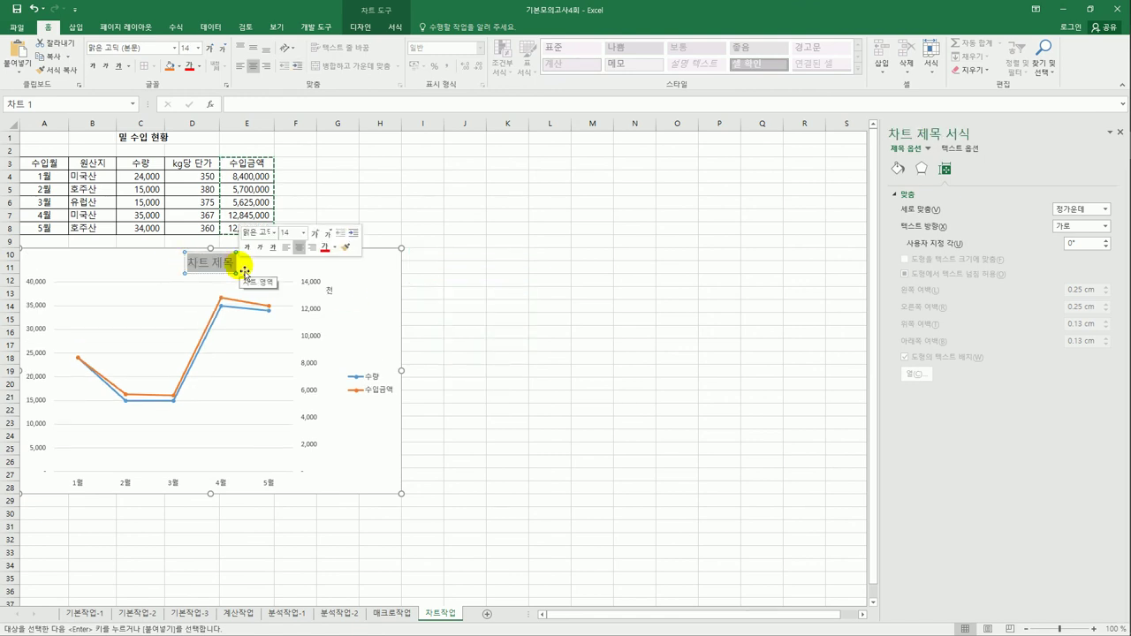
key(Delete)
text(밀 수입 현)
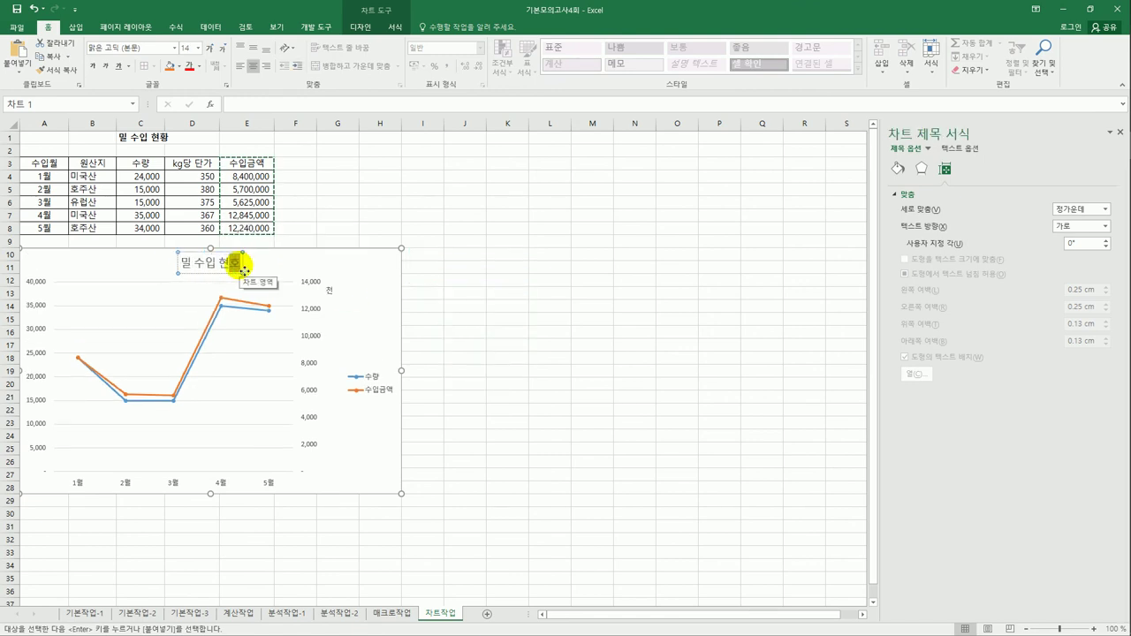
text(황)
click(388, 265)
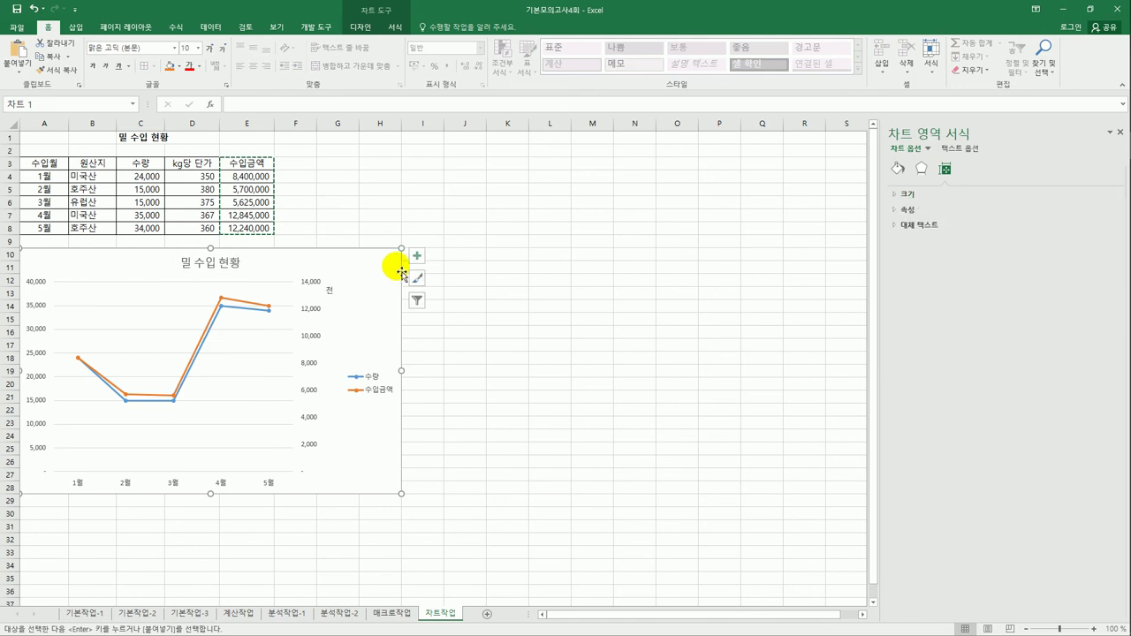
Step: Add axis titles for the primary vertical (기본 세로) and secondary vertical (보조 세로) axes
click(420, 260)
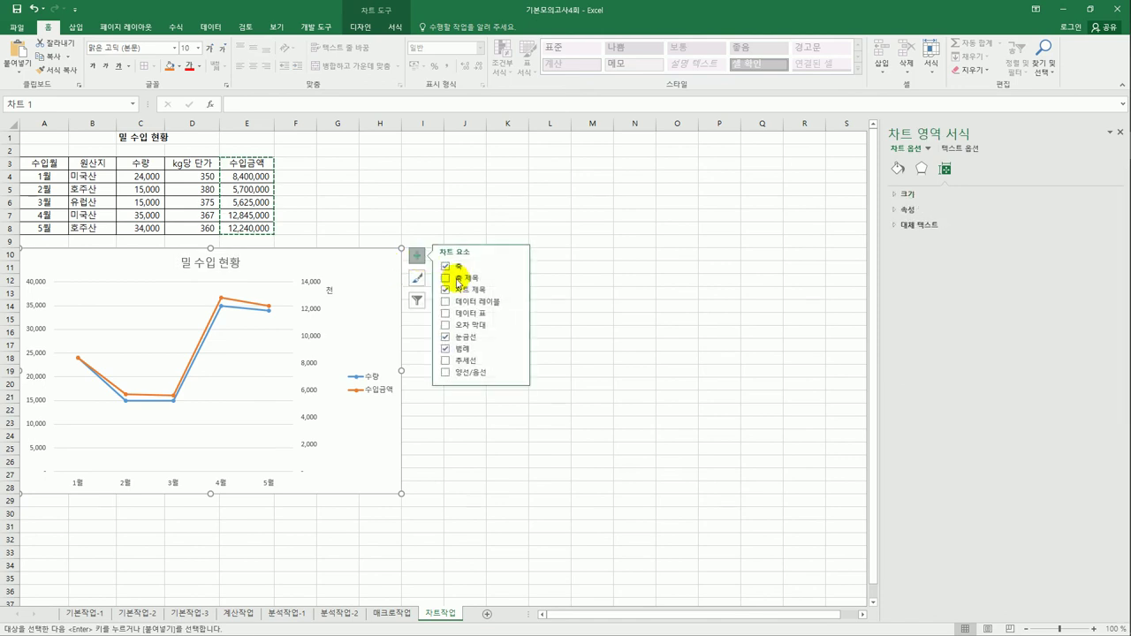
click(518, 280)
click(563, 288)
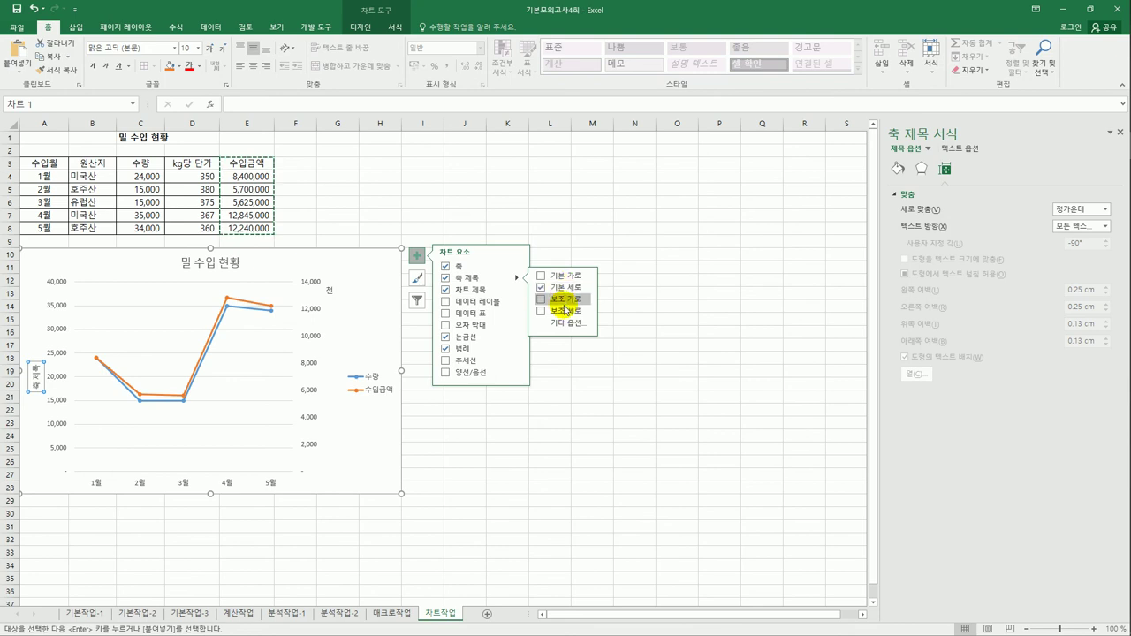
click(566, 311)
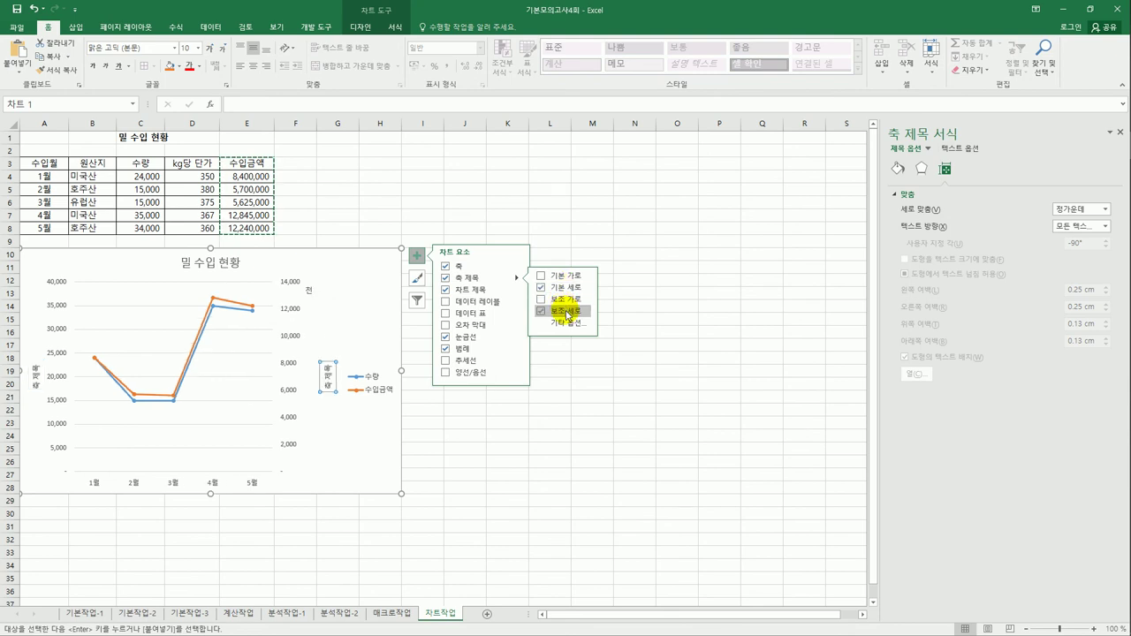
Step: Change the primary vertical axis title to 수량 and the secondary vertical axis title to 수입금액
click(35, 371)
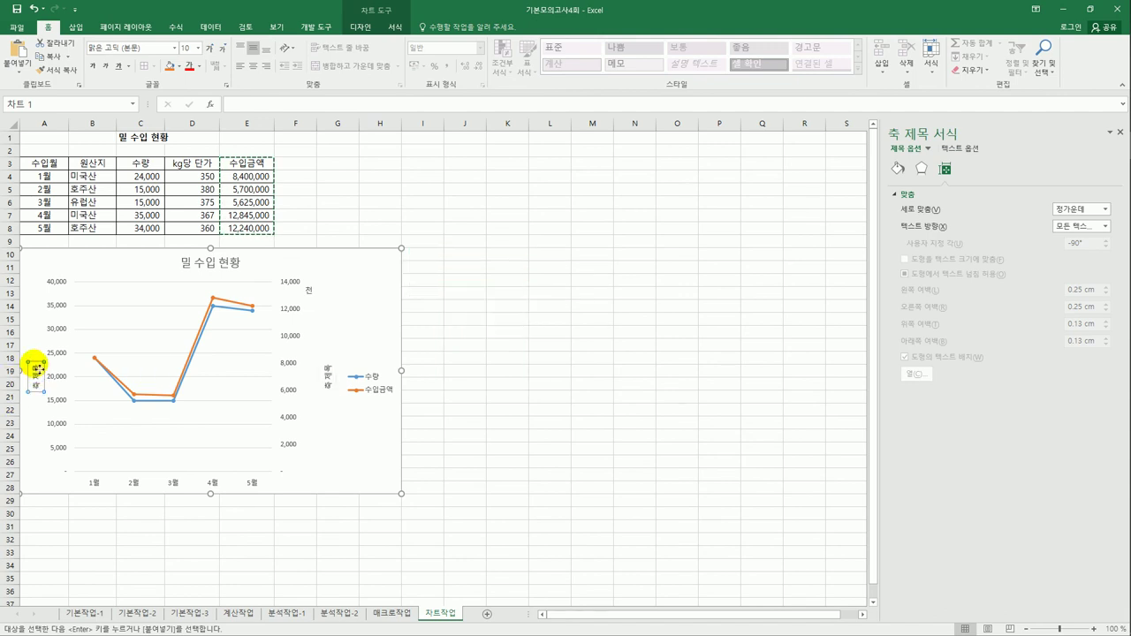
drag(34, 370, 37, 389)
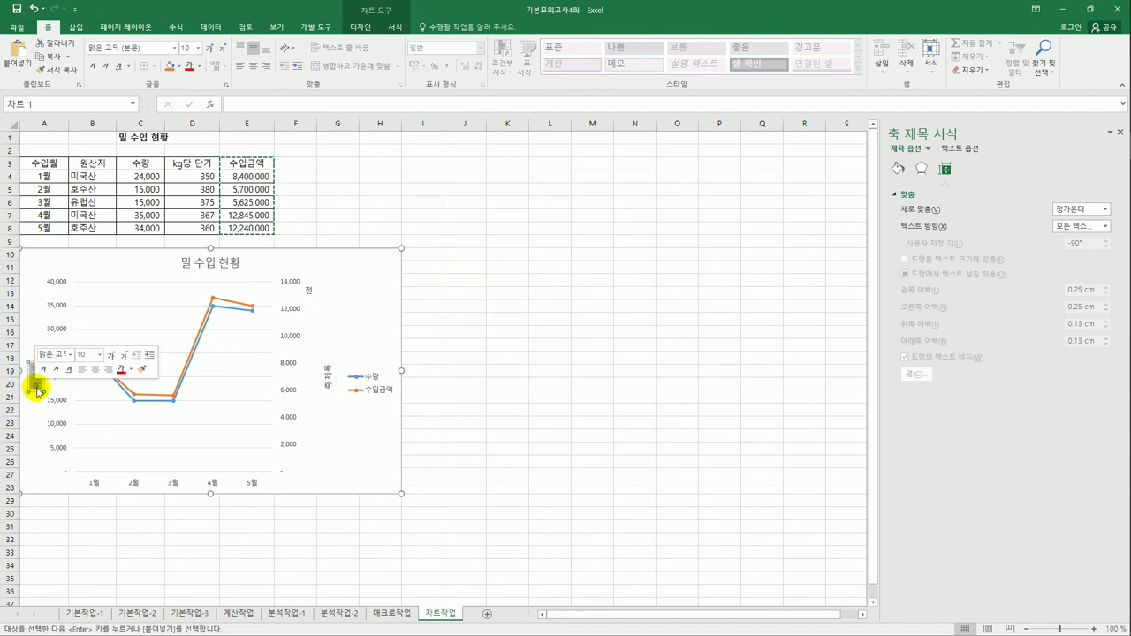
key(BackSpace)
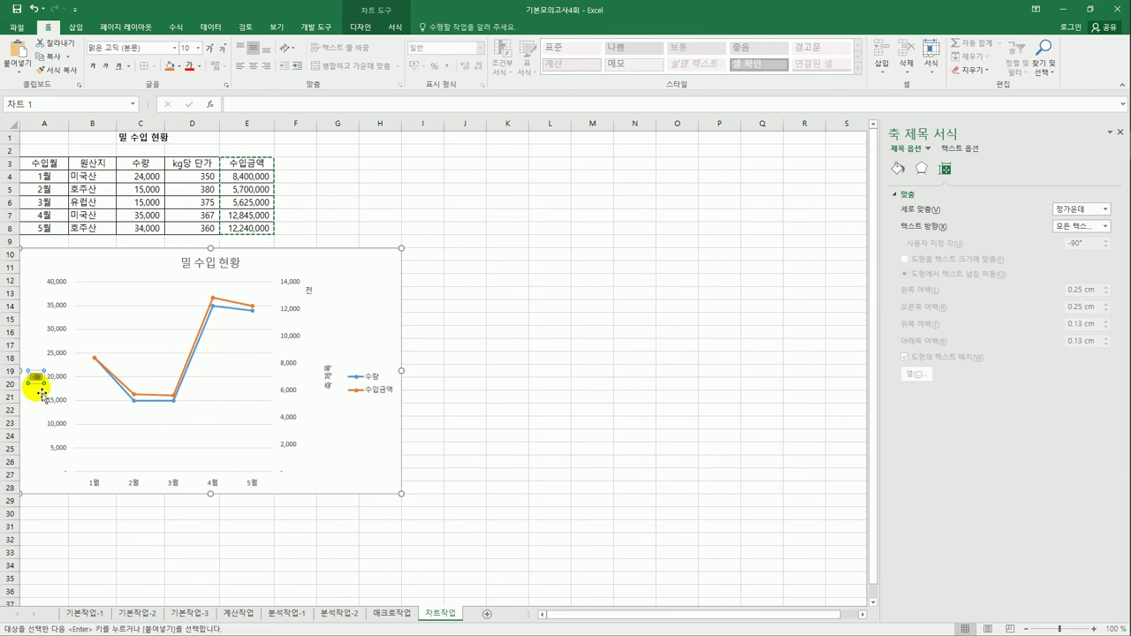
text(수량)
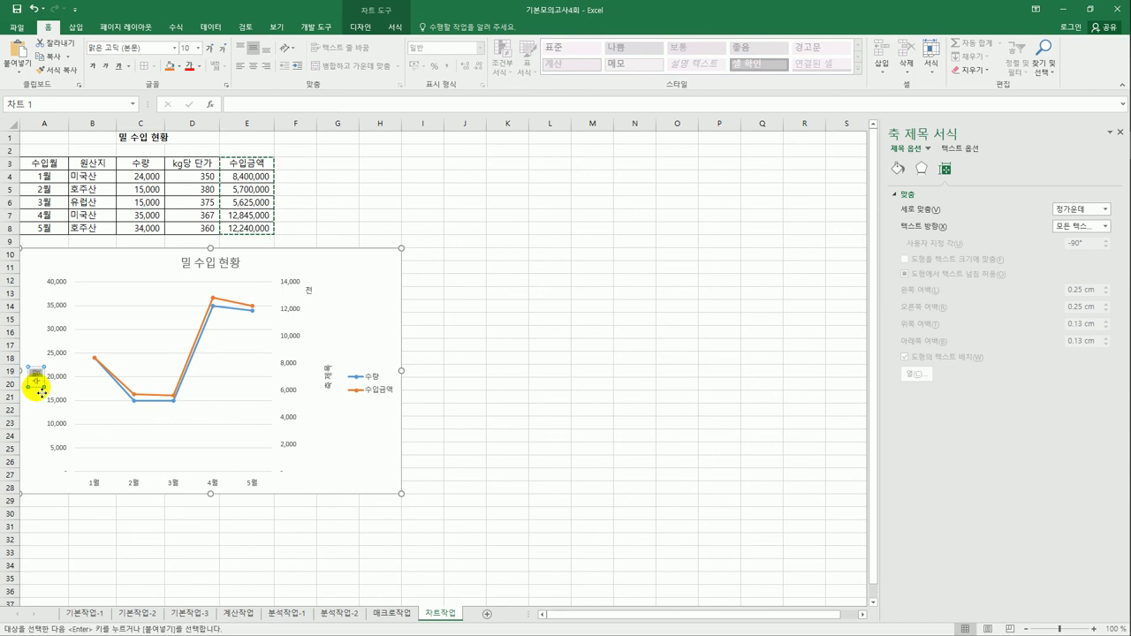
click(336, 392)
drag(325, 364, 331, 415)
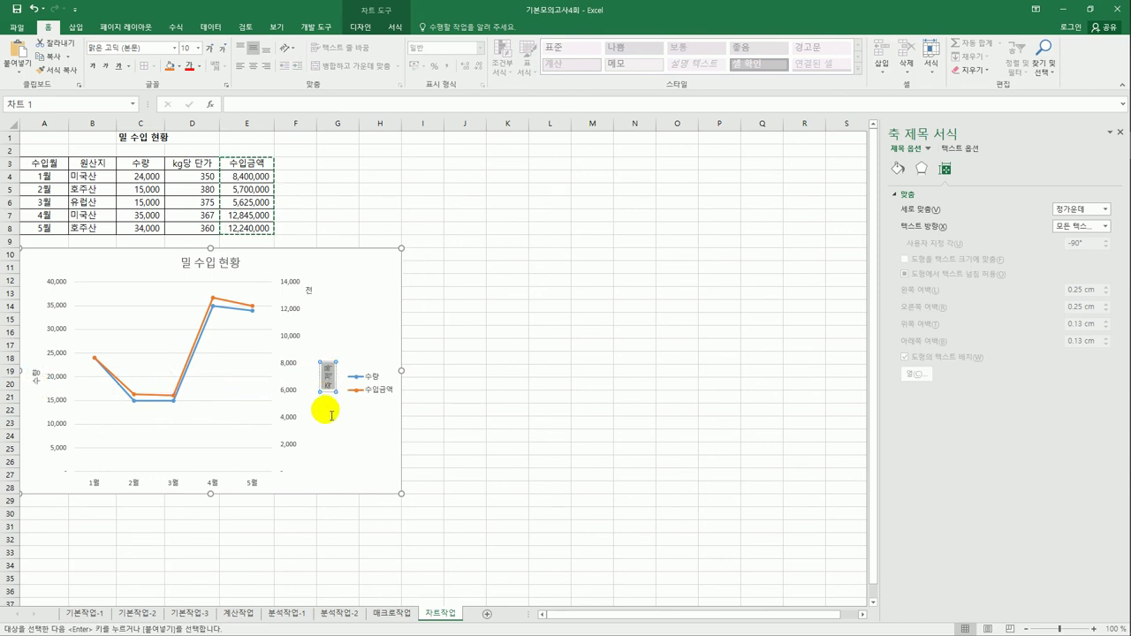
text(수입금액)
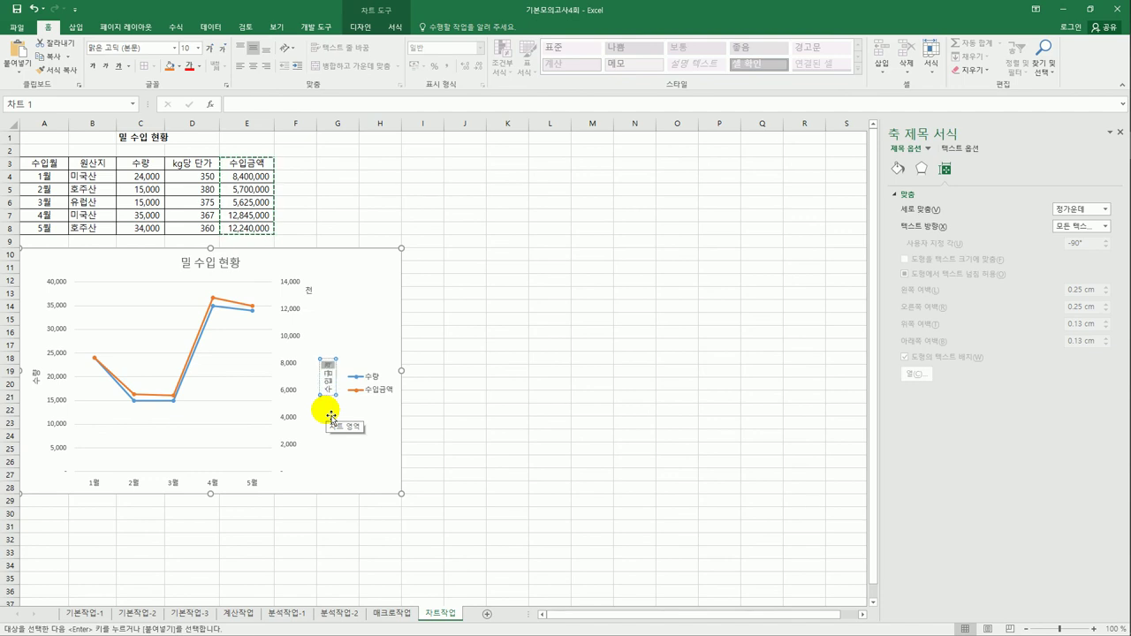
Step: Set the text direction of both the 수량 and 수입금액 axis titles to 세로 and deselect the chart
click(39, 383)
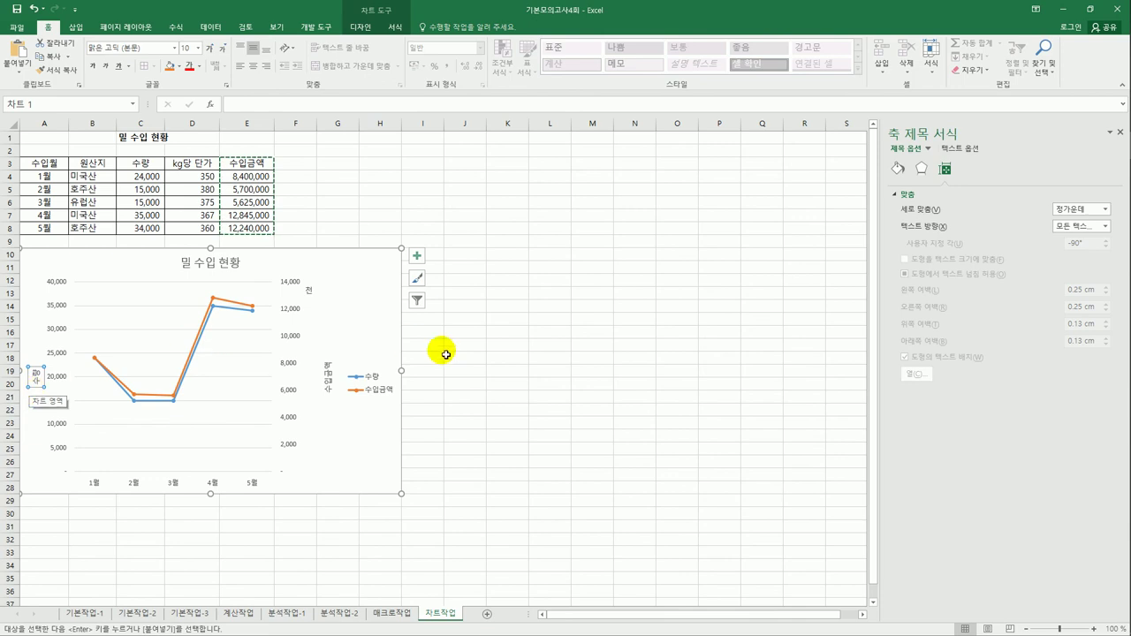
click(1068, 227)
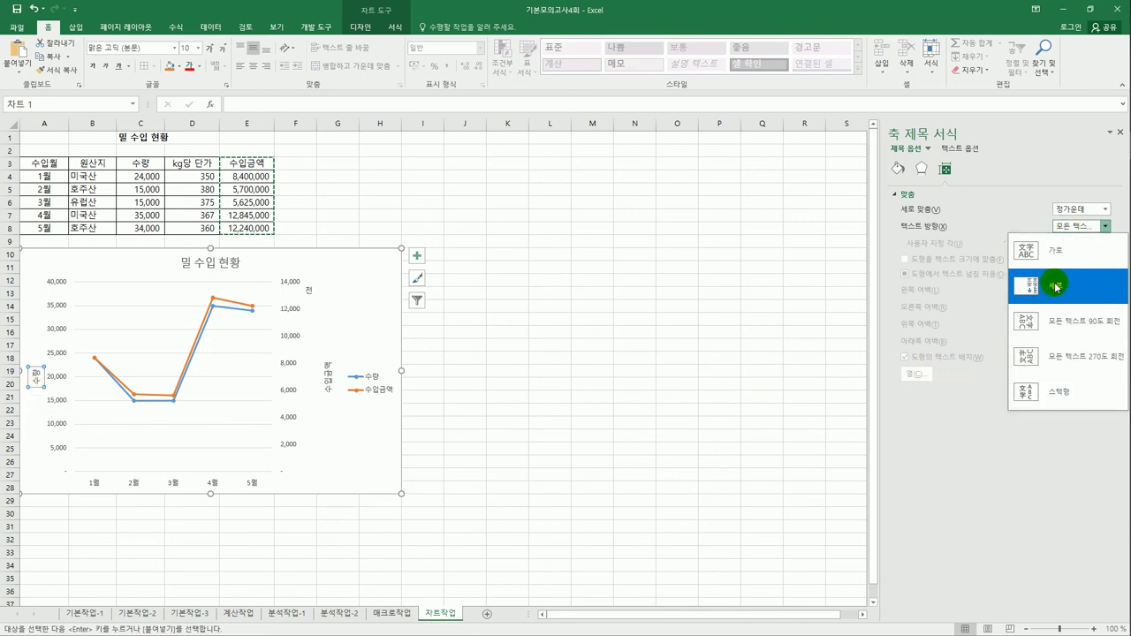
click(1056, 287)
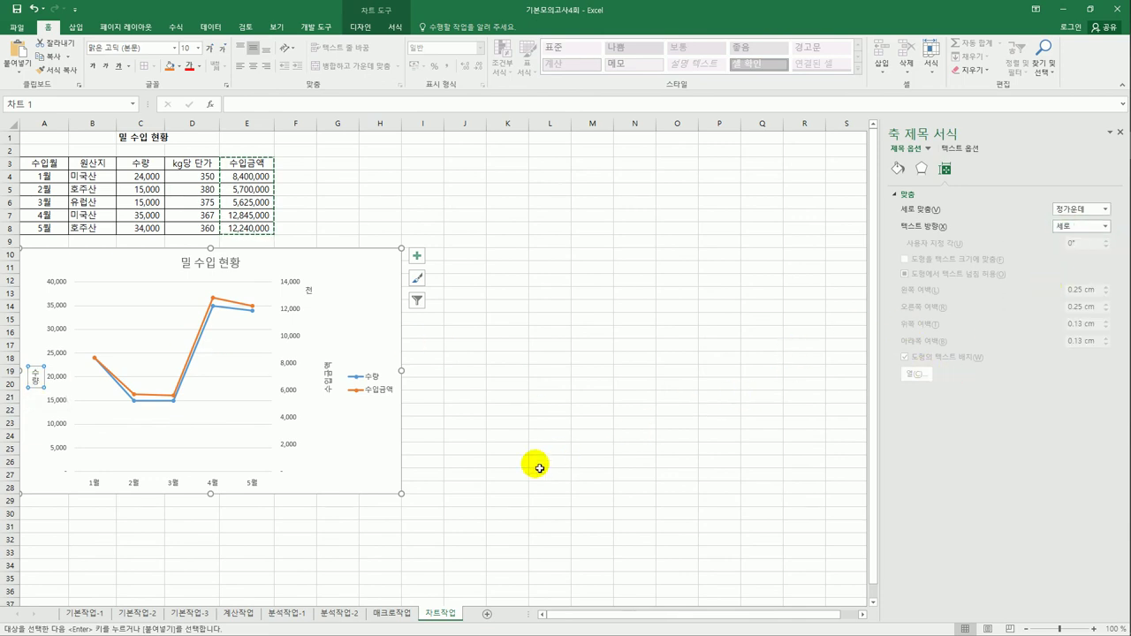
click(328, 384)
click(1080, 227)
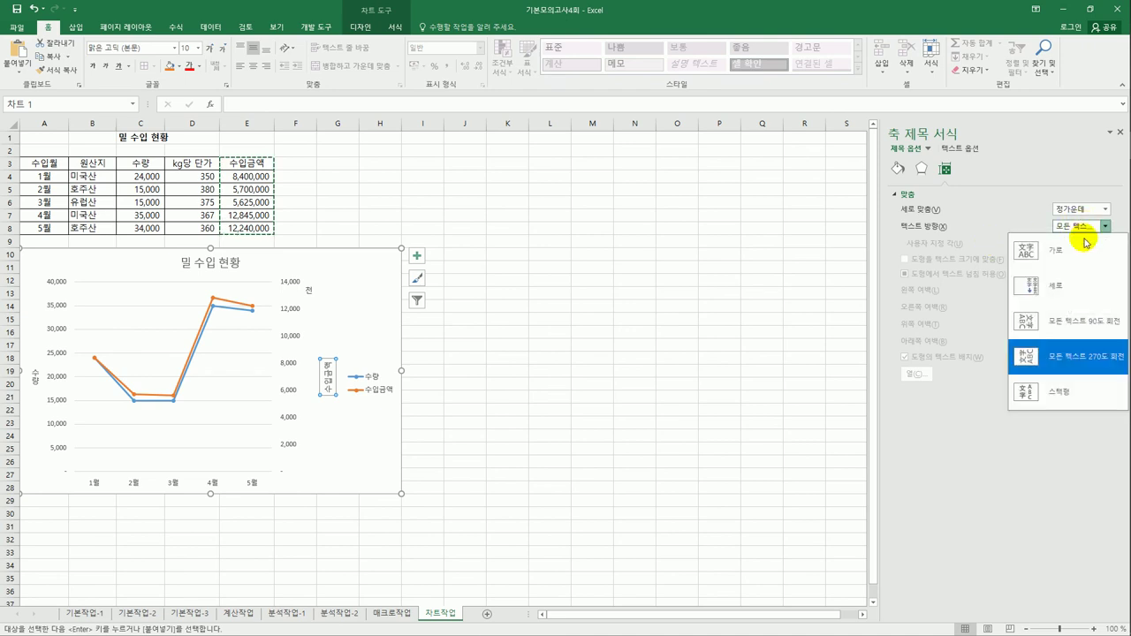
click(1076, 303)
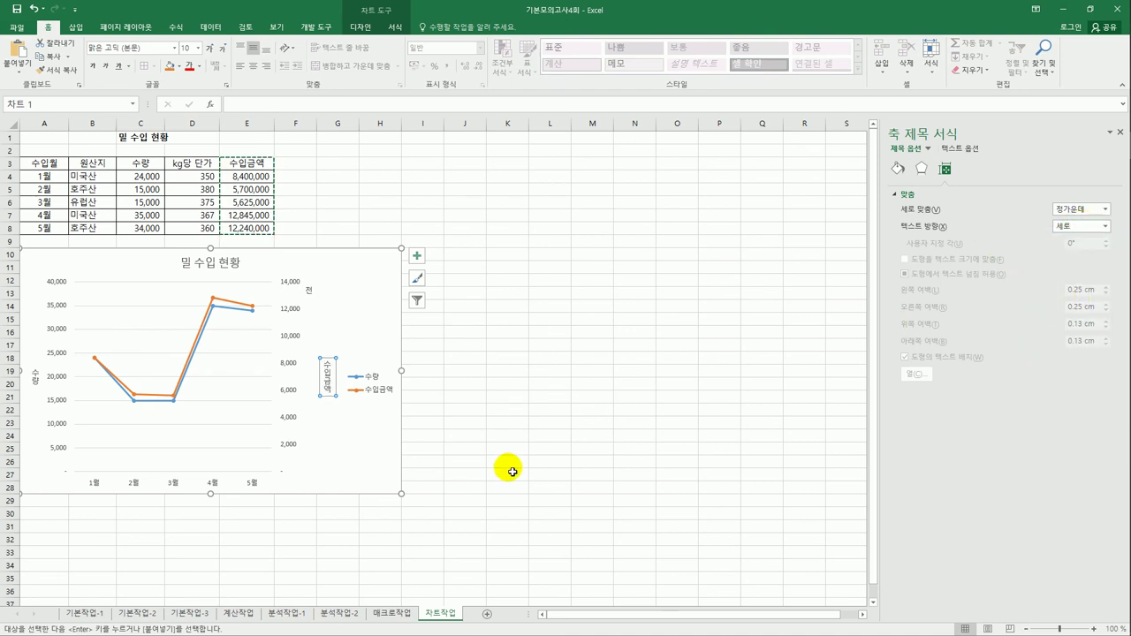
click(512, 465)
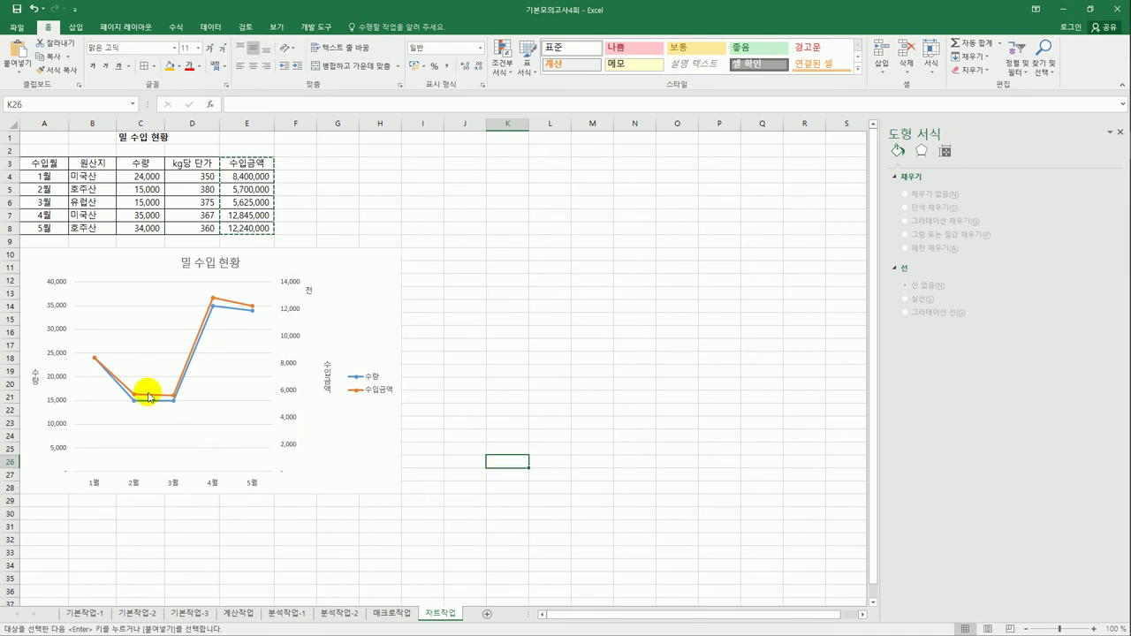
Step: Set the minimum bound of the primary vertical axis (수량) to 10000 and deselect the chart
click(56, 283)
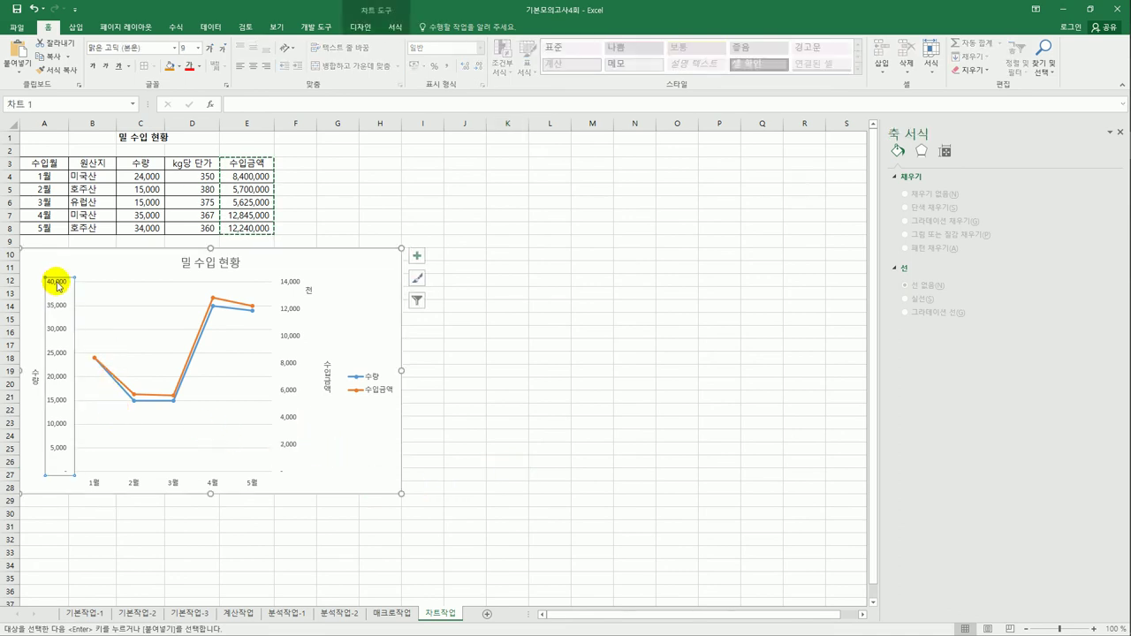
click(286, 289)
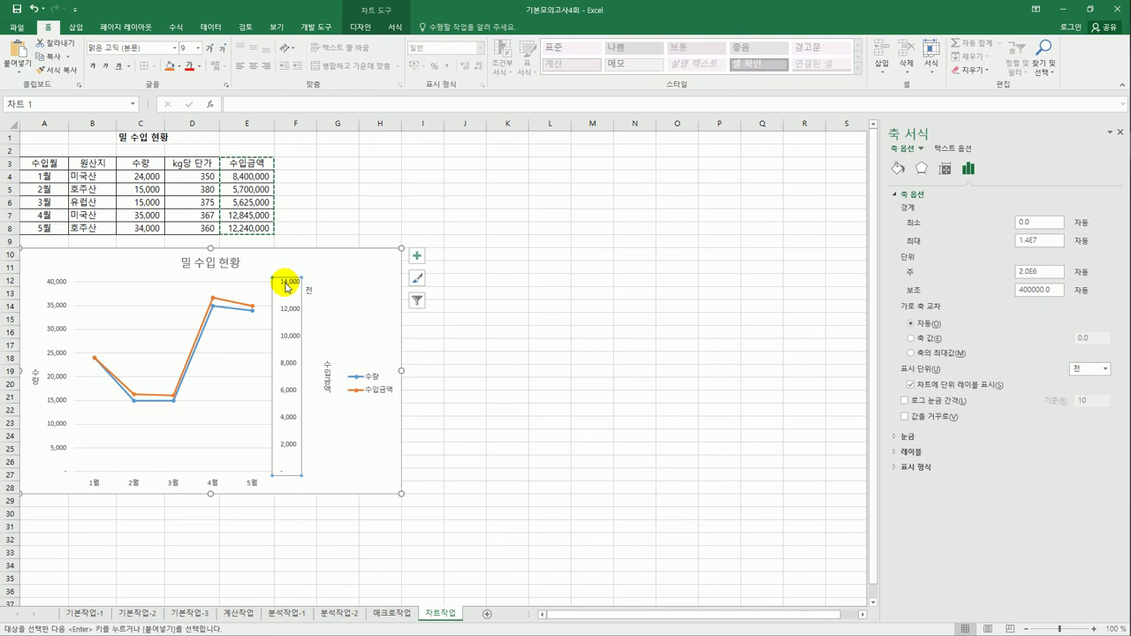
click(52, 285)
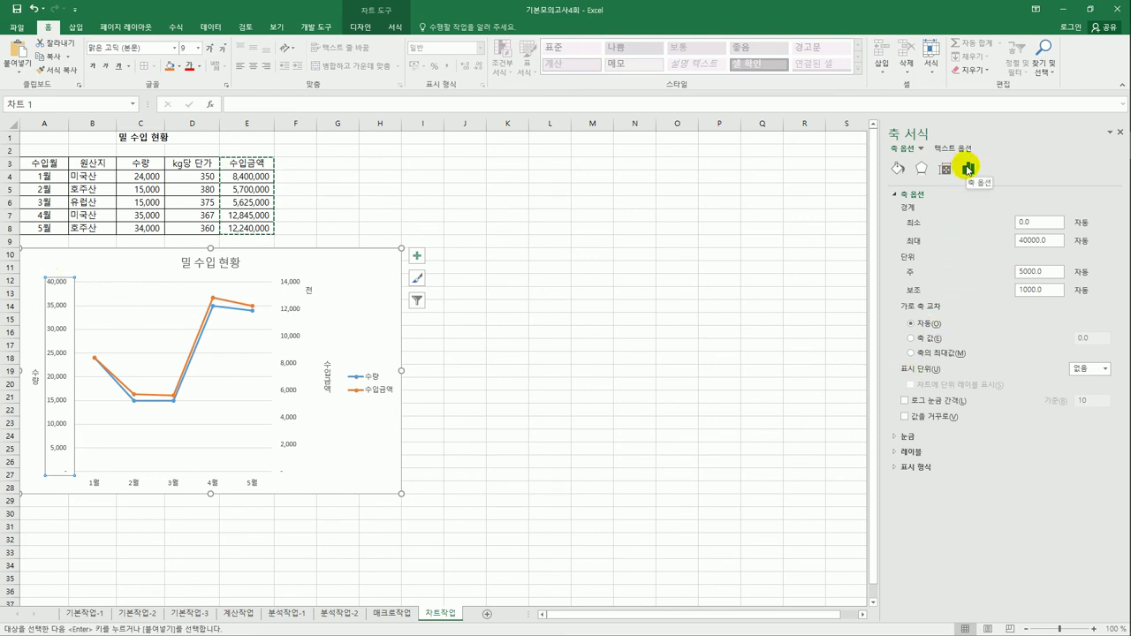
drag(1035, 222, 1007, 228)
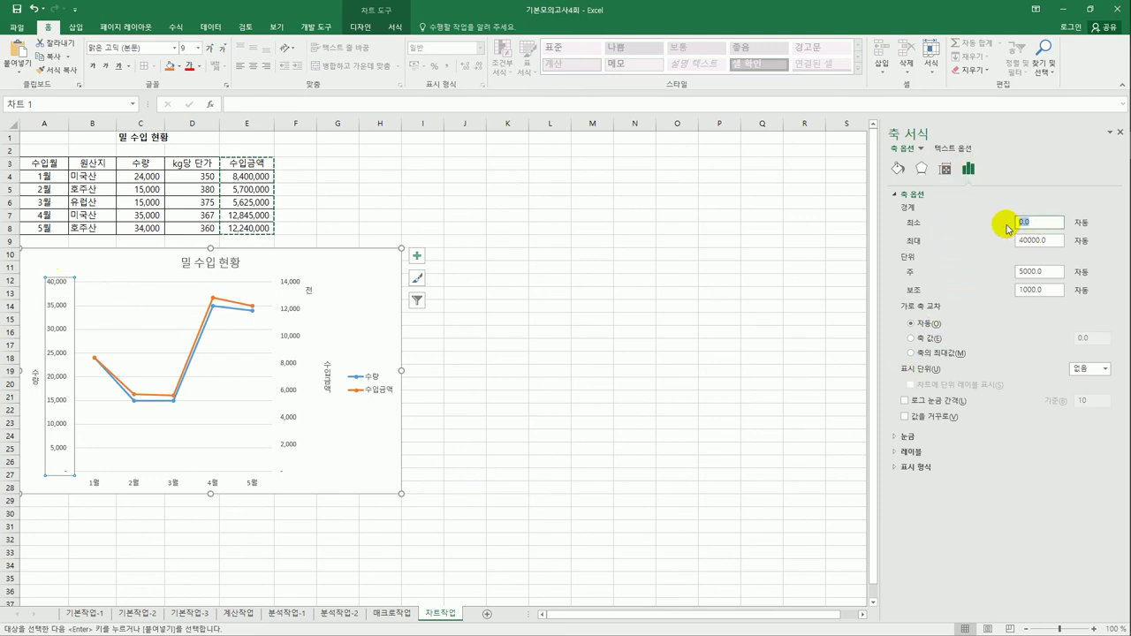
text(10000)
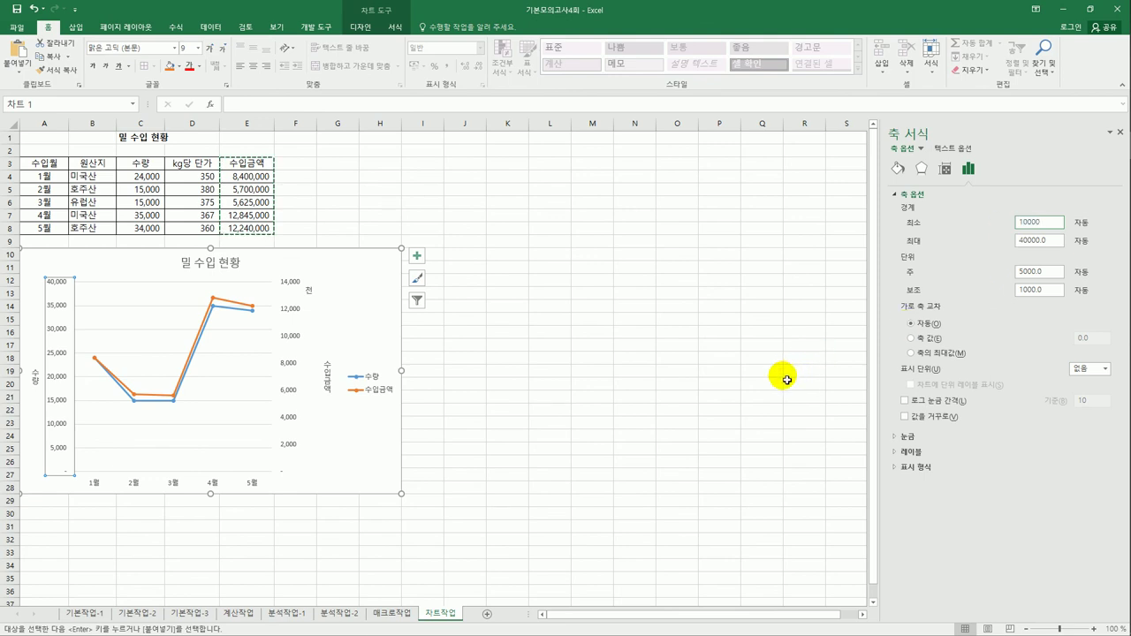
click(749, 397)
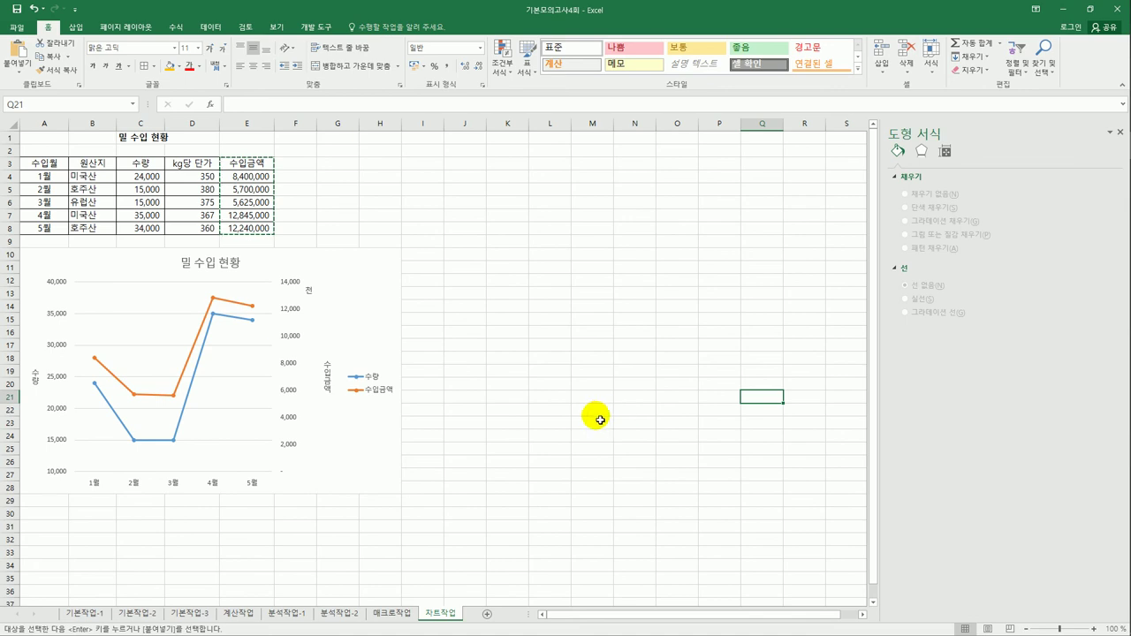
Step: Move the chart legend to the 아래쪽 position
click(368, 320)
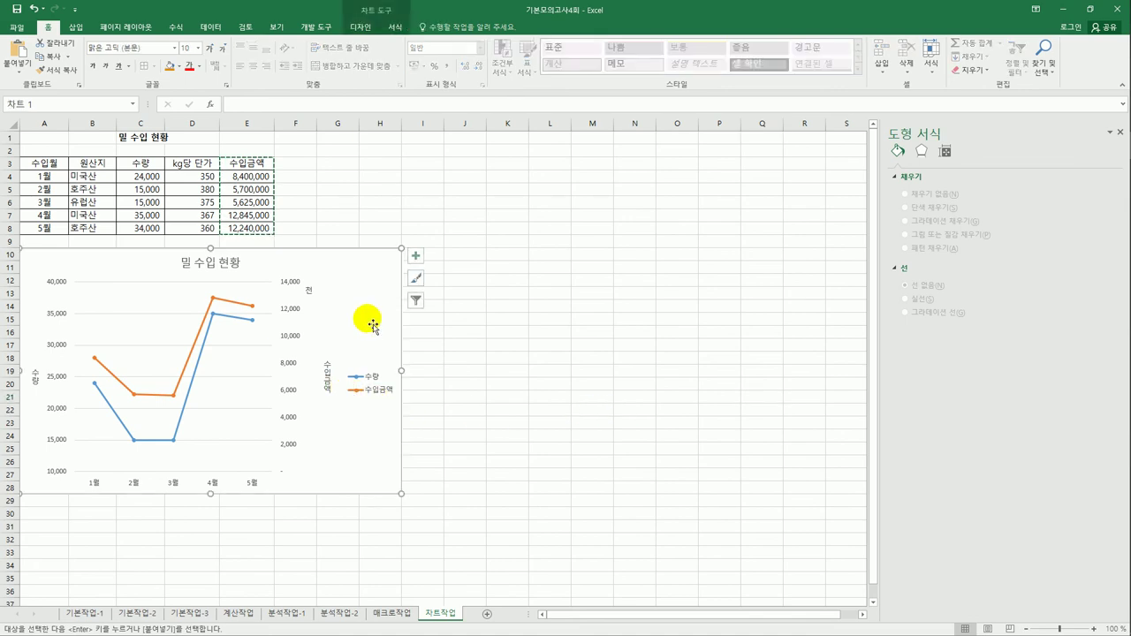
click(417, 258)
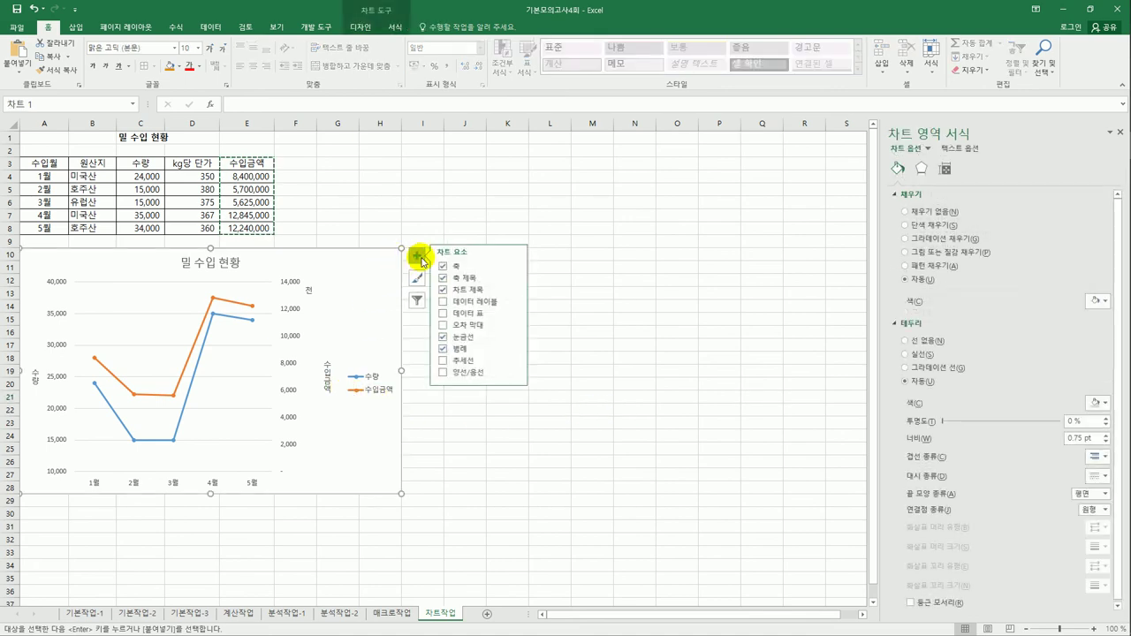
click(517, 349)
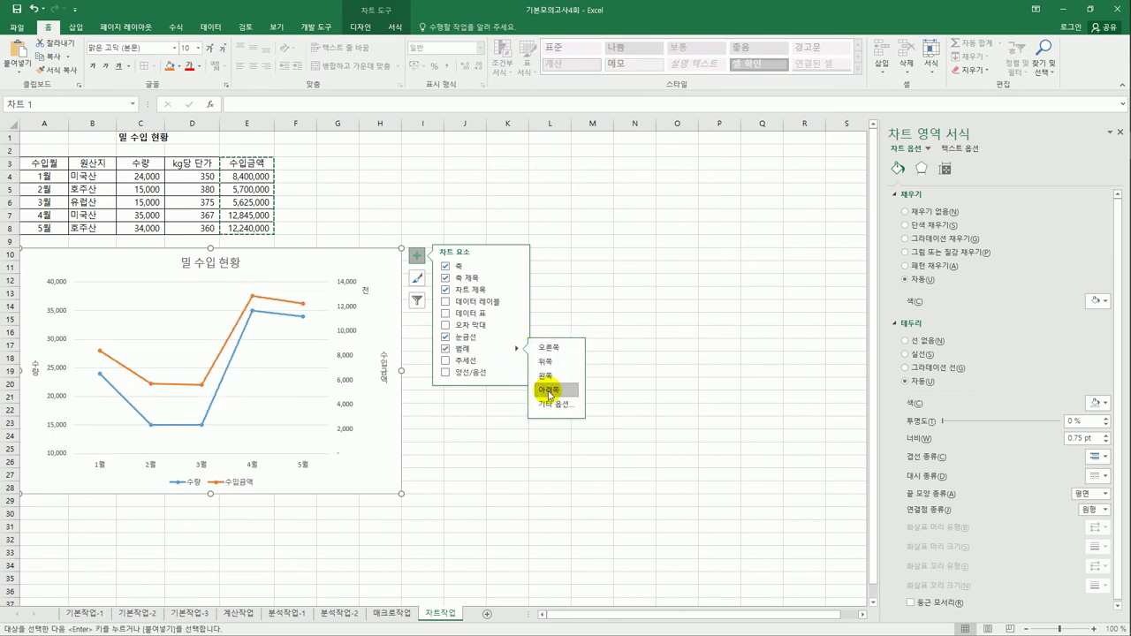
Step: Format the legend text in the 돋움 font at size 10 and deselect the chart
click(255, 483)
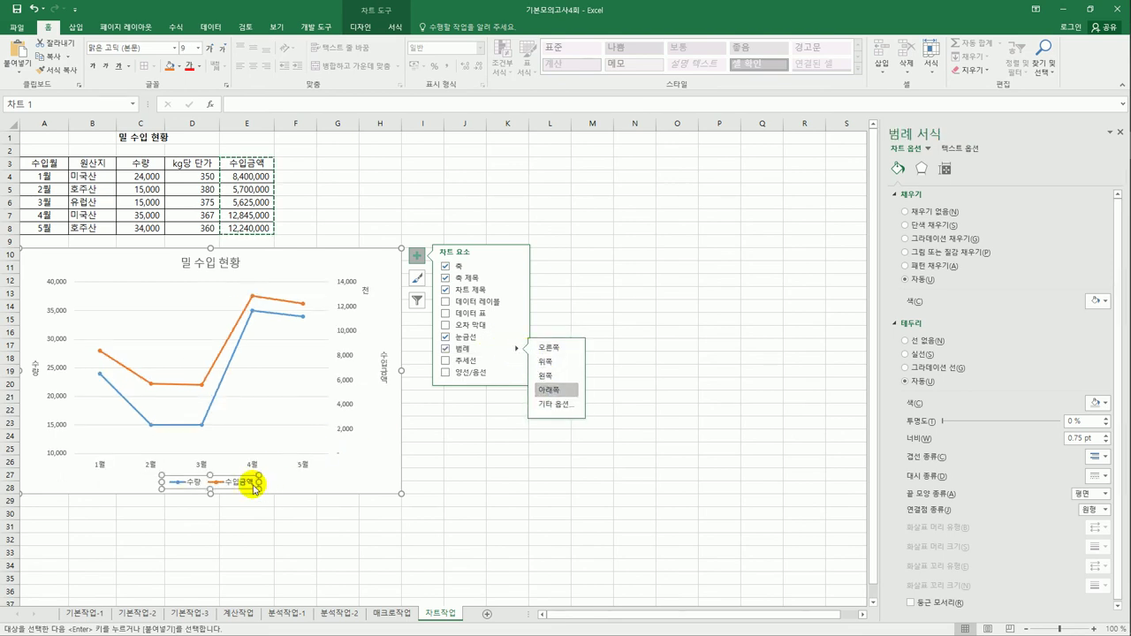
click(174, 48)
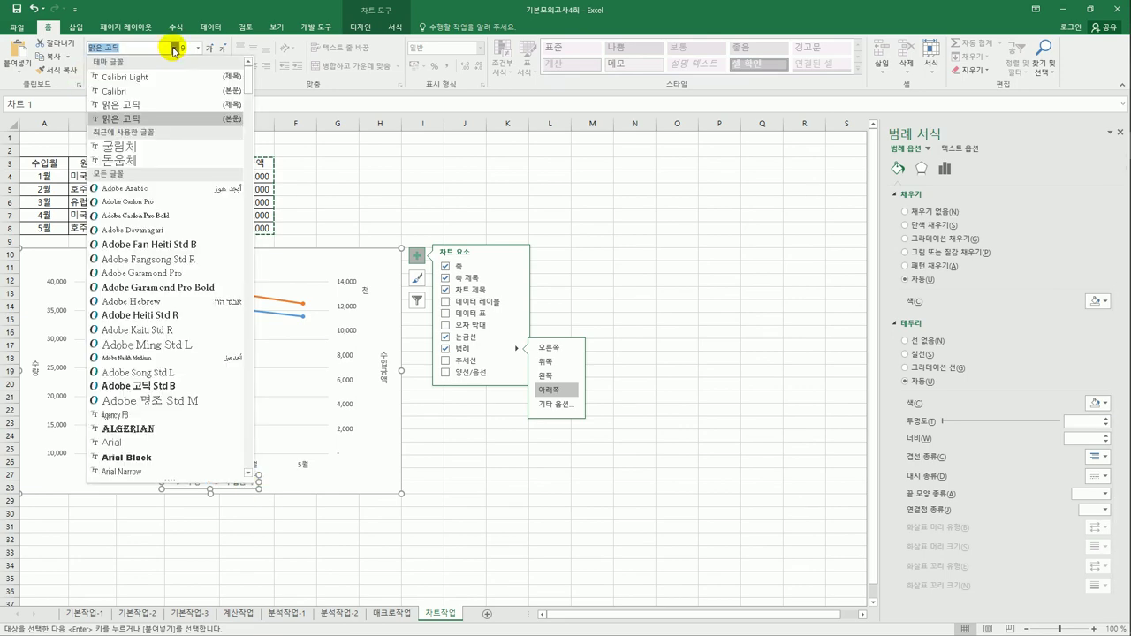
drag(249, 84, 244, 450)
click(156, 248)
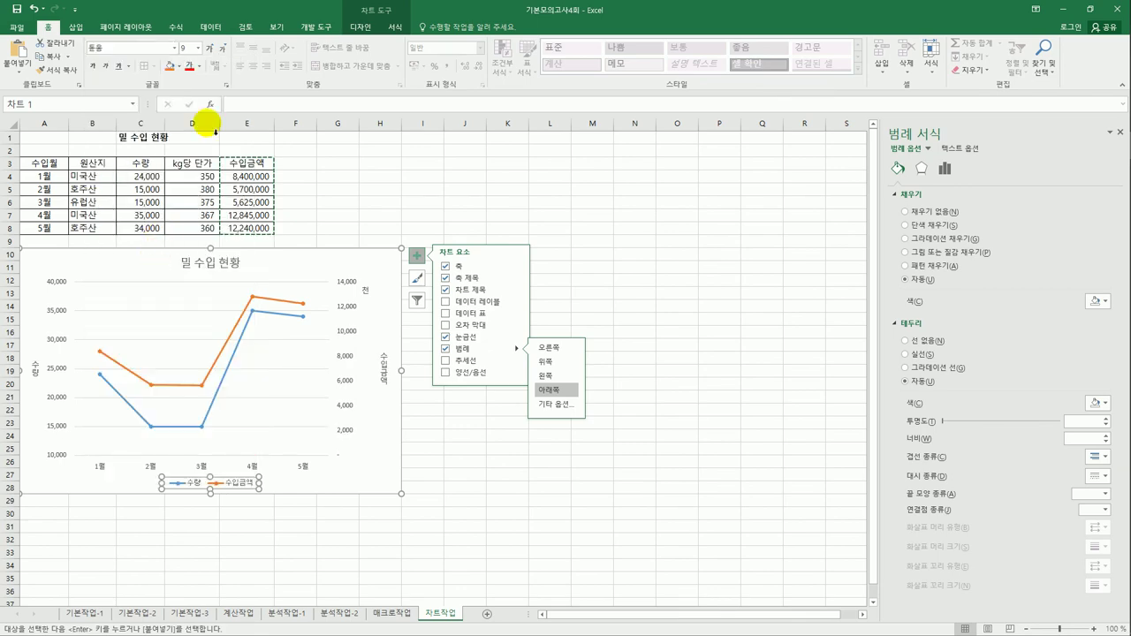
click(198, 48)
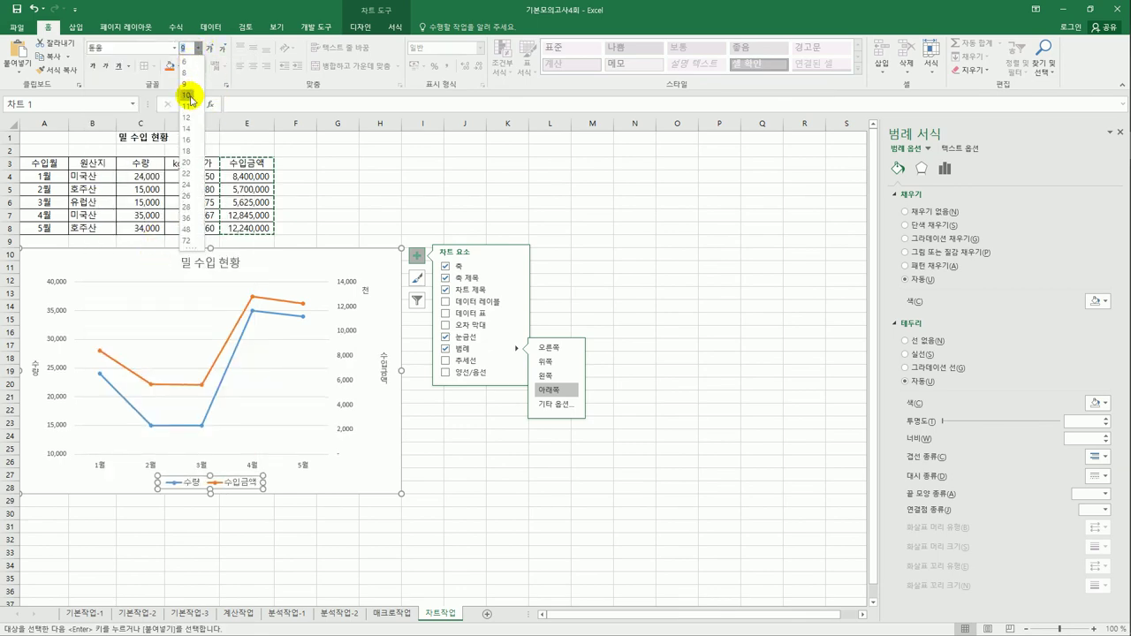
click(184, 93)
click(188, 47)
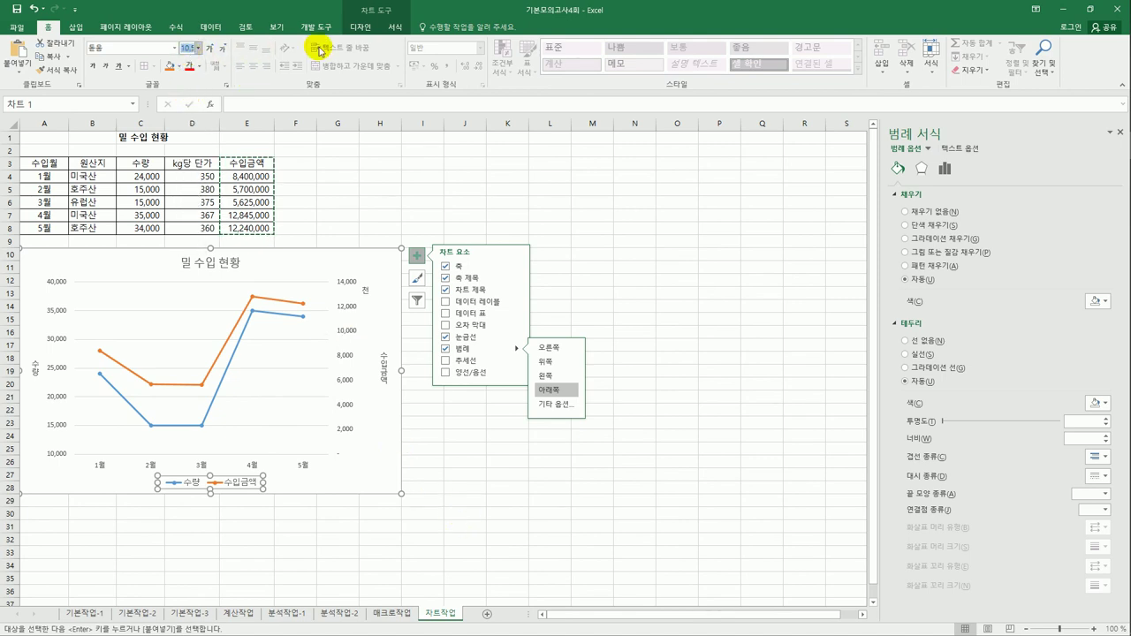
text(1)
key(Return)
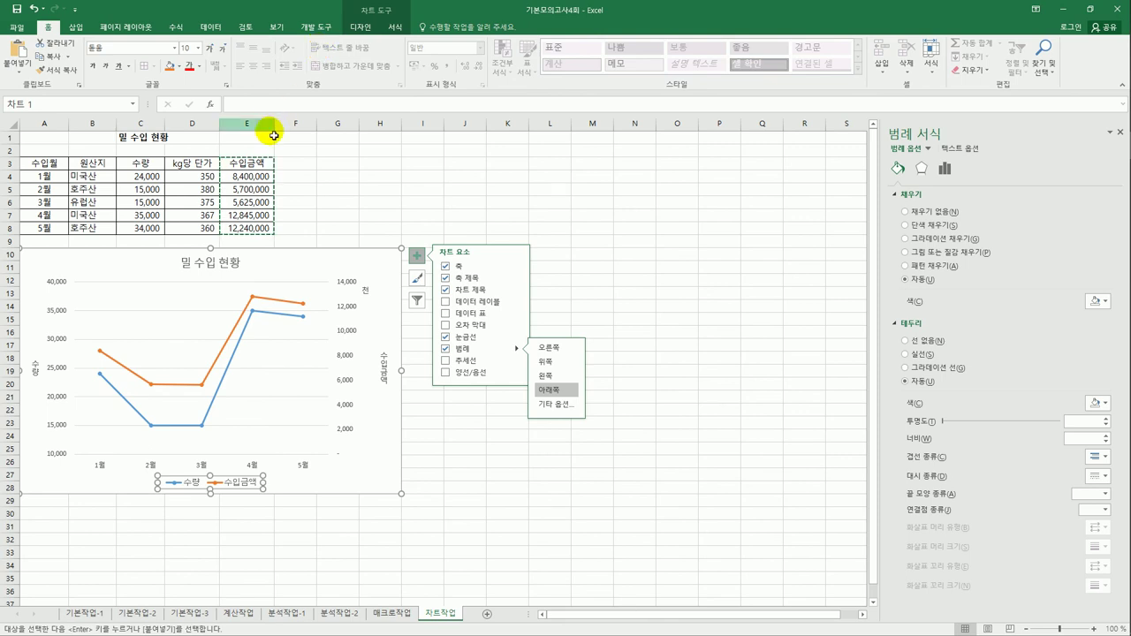
click(556, 504)
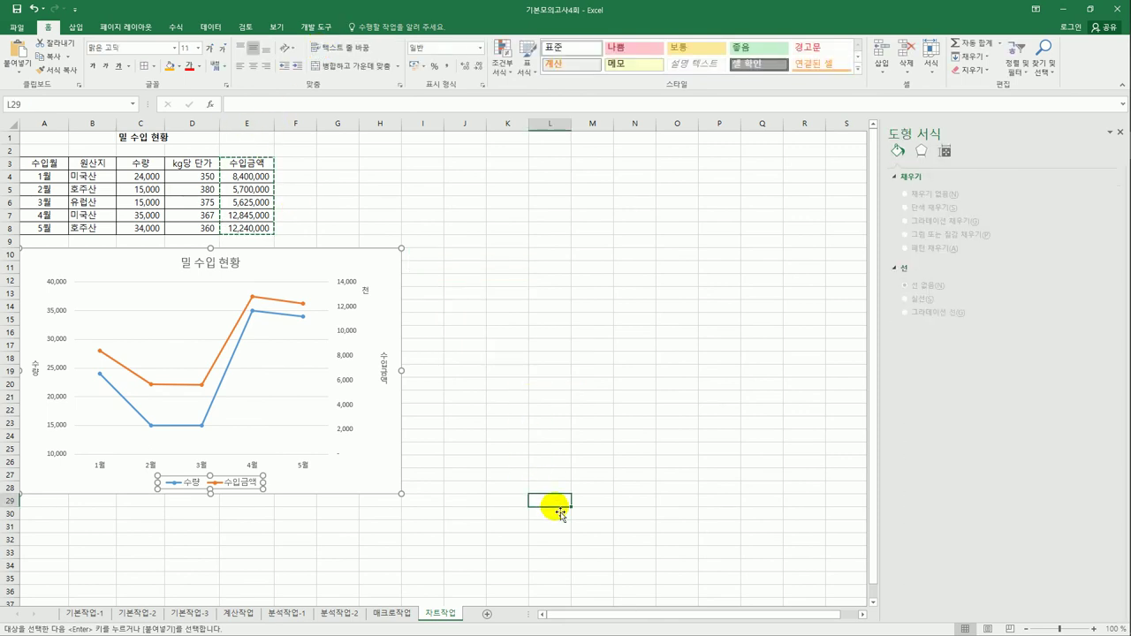